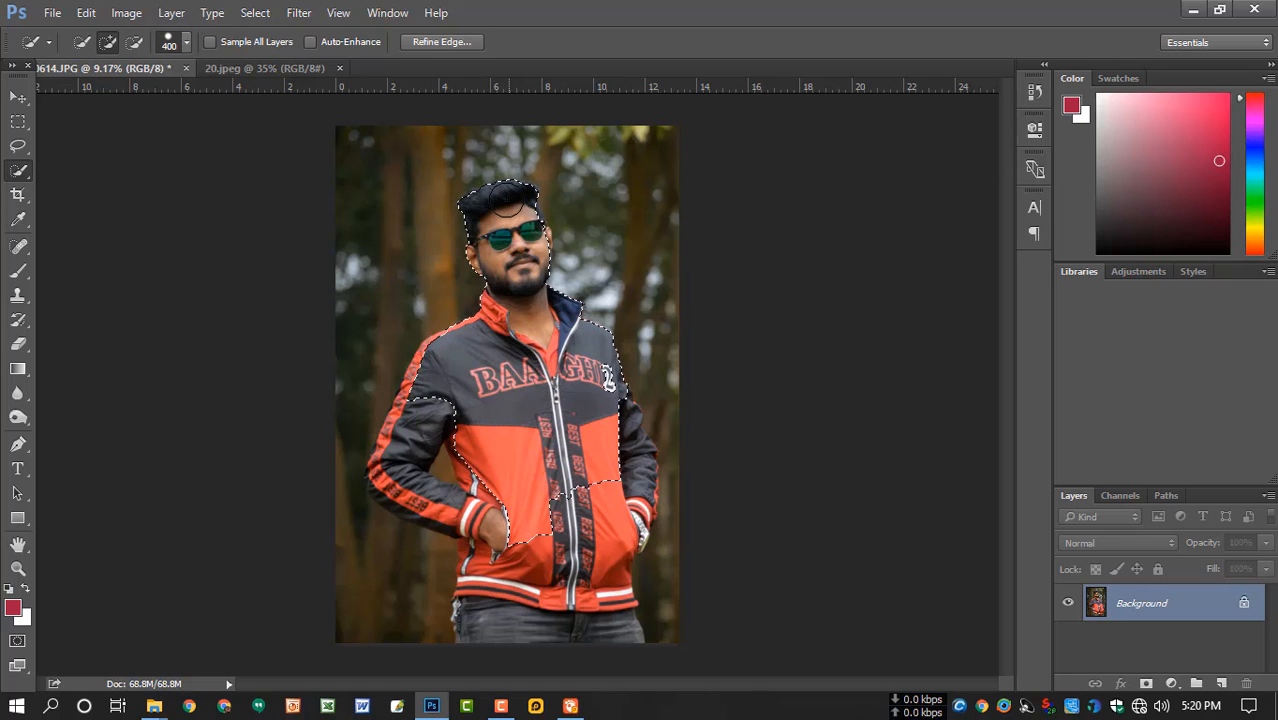
# Extend the Quick Selection to the edge of the man's hair, reducing the brush size to 80
pyautogui.press('[')
pyautogui.press('[')
pyautogui.scroll(6, 528, 255)
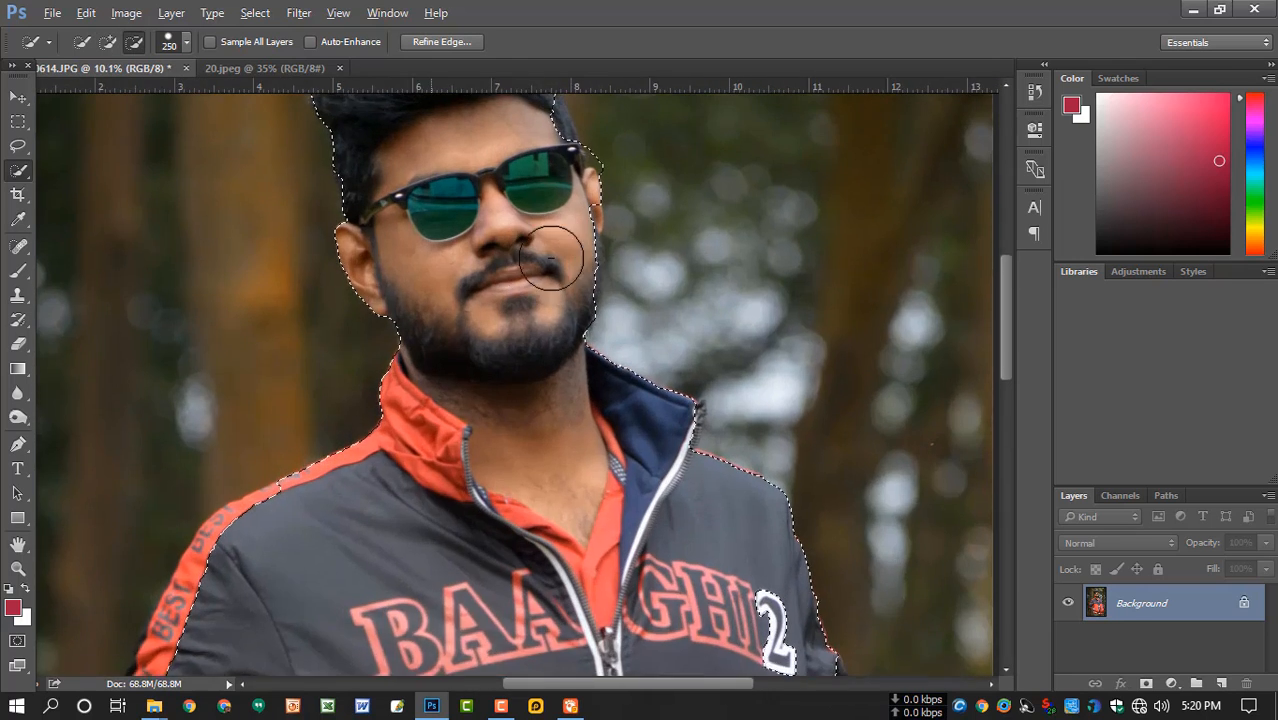
pyautogui.press('[')
pyautogui.press('[')
pyautogui.moveTo(576, 316); pyautogui.dragTo(568, 272)
pyautogui.press('[')
pyautogui.press('[')
pyautogui.press('[')
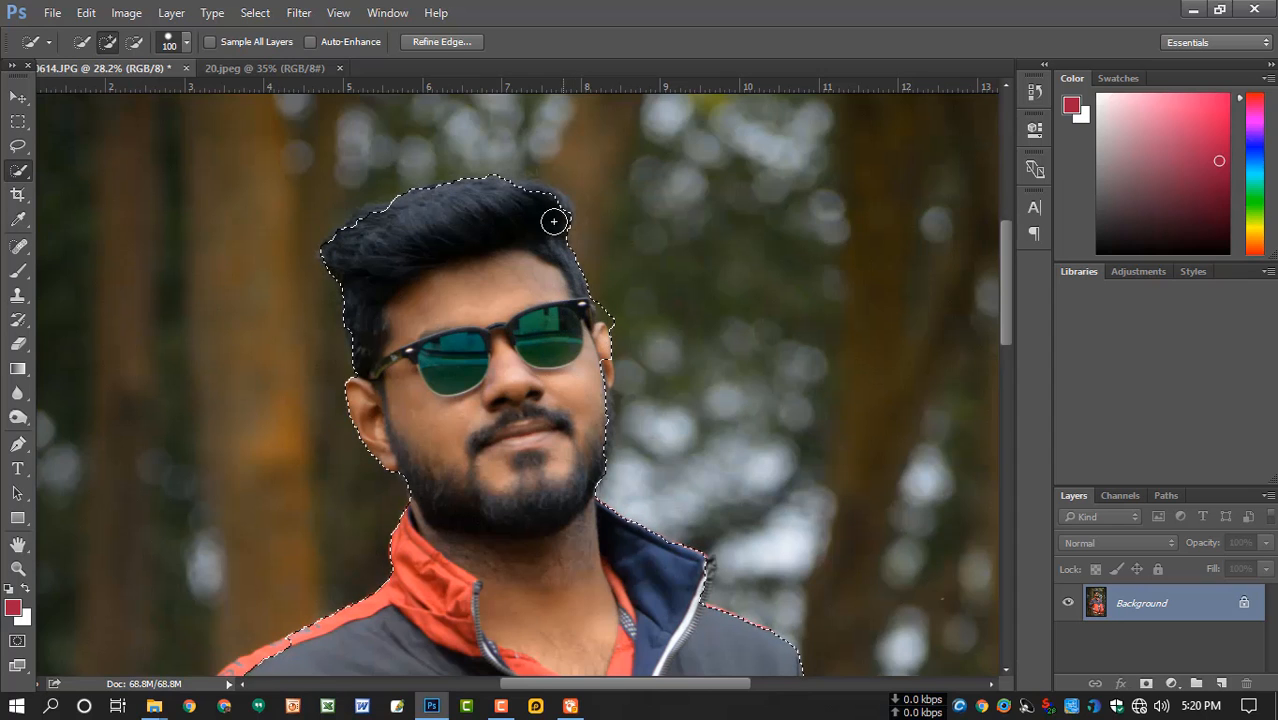
pyautogui.press('[')
pyautogui.press('[')
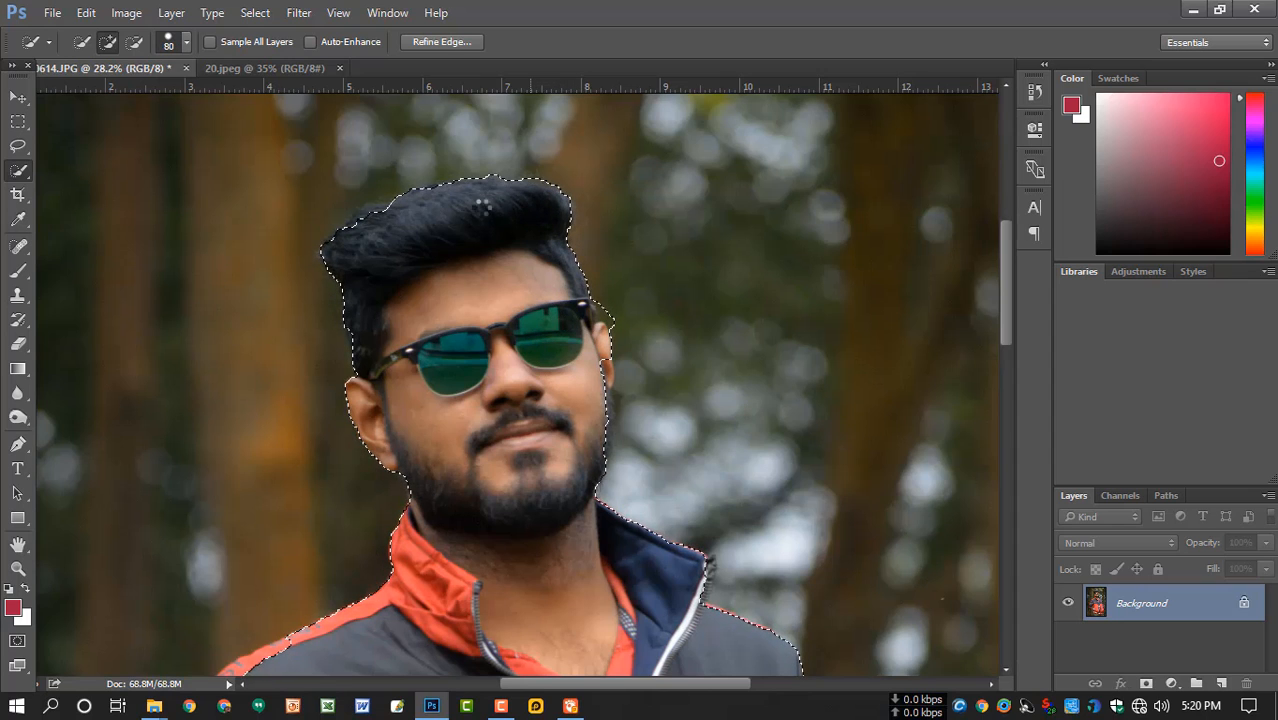
# Add the edges of the beard and jacket collar to the selection using a brush size of 45
pyautogui.moveTo(585, 402)
pyautogui.mouseDown()
pyautogui.moveTo(579, 322)
pyautogui.moveTo(591, 300)
pyautogui.moveTo(576, 370)
pyautogui.mouseUp()
pyautogui.press('[')
pyautogui.press('[')
pyautogui.press('[')
pyautogui.press('[')
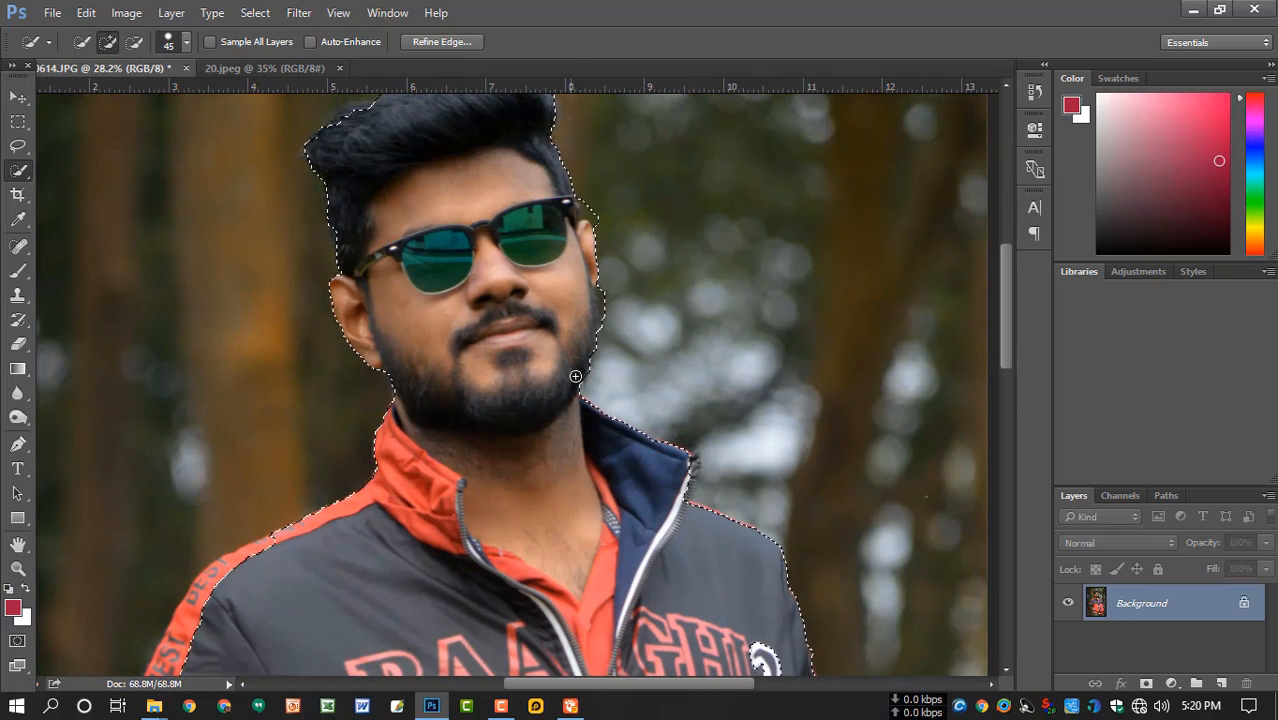
pyautogui.moveTo(598, 492); pyautogui.dragTo(573, 336)
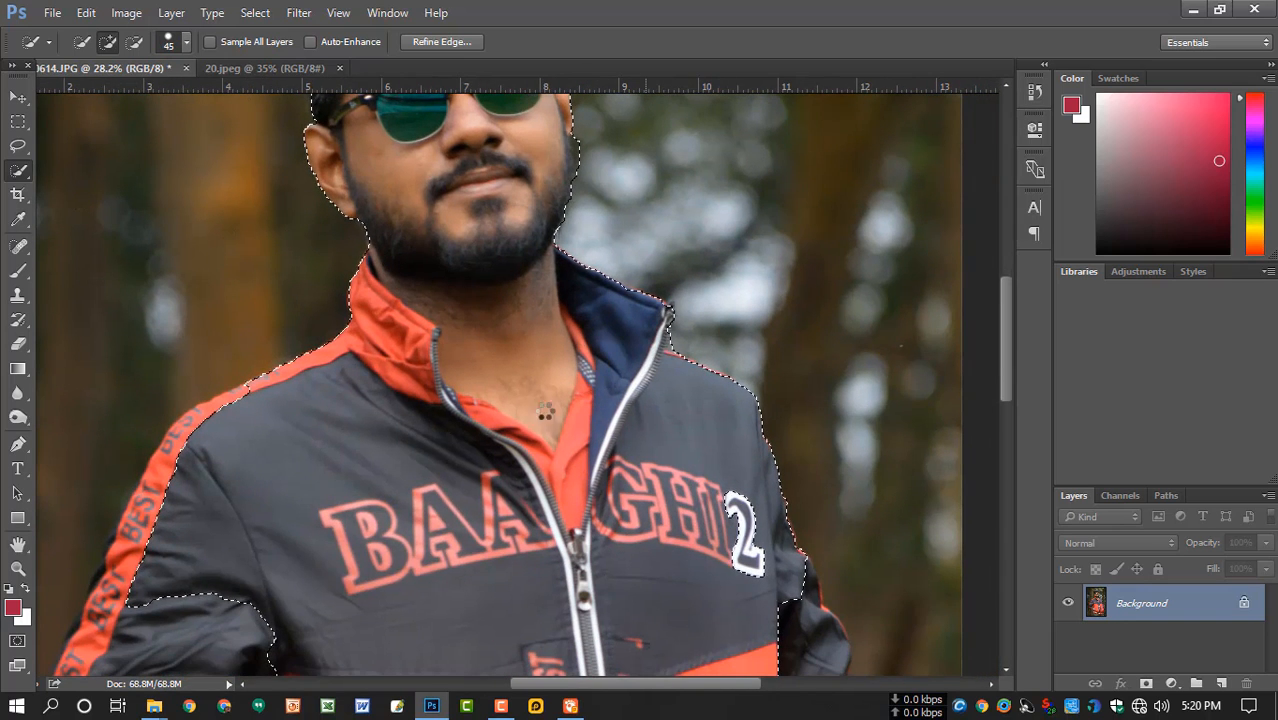
# Add the sleeve on the image's left side and the adjoining jacket front to the selection with brush size 80
pyautogui.scroll(-3, 371, 490)
pyautogui.moveTo(371, 490); pyautogui.dragTo(436, 352)
pyautogui.press(']')
pyautogui.press(']')
pyautogui.press(']')
pyautogui.press(']')
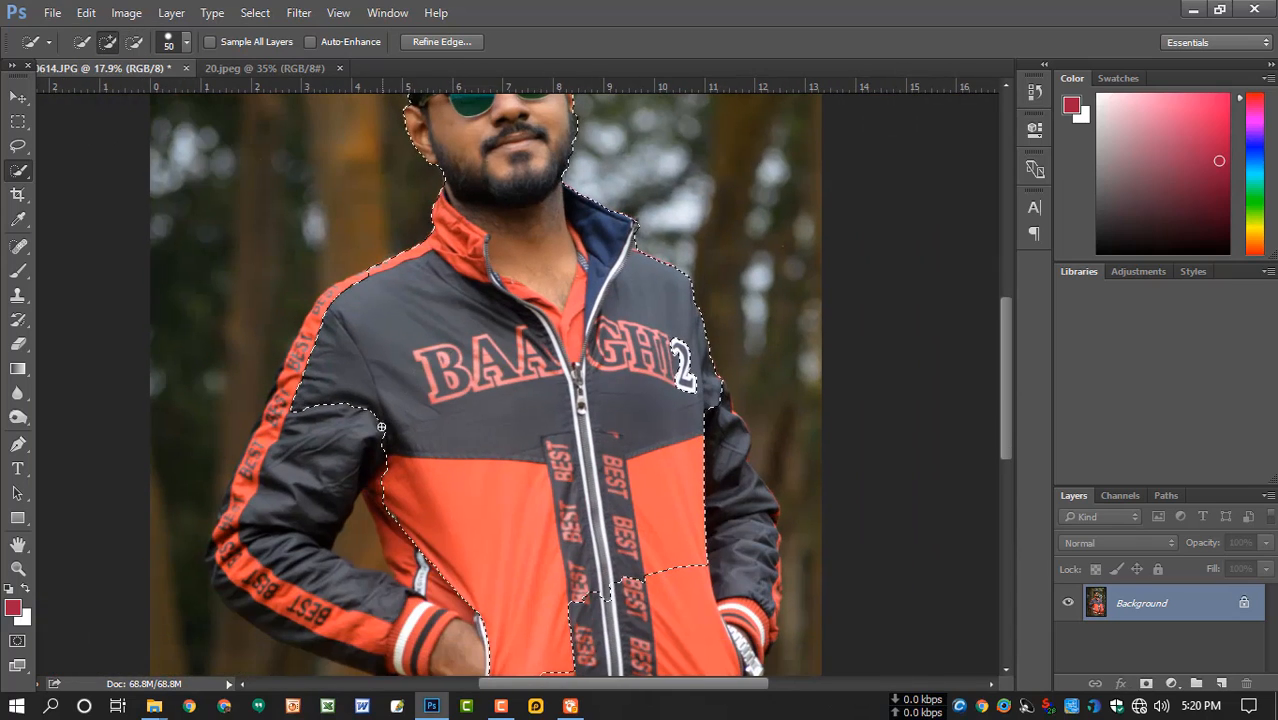
pyautogui.moveTo(359, 405)
pyautogui.mouseDown()
pyautogui.moveTo(249, 471)
pyautogui.moveTo(299, 358)
pyautogui.moveTo(520, 303)
pyautogui.moveTo(537, 181)
pyautogui.moveTo(265, 280)
pyautogui.moveTo(284, 383)
pyautogui.moveTo(252, 383)
pyautogui.moveTo(233, 365)
pyautogui.moveTo(235, 340)
pyautogui.moveTo(357, 417)
pyautogui.moveTo(303, 414)
pyautogui.moveTo(393, 445)
pyautogui.moveTo(578, 473)
pyautogui.moveTo(569, 498)
pyautogui.moveTo(484, 510)
pyautogui.moveTo(530, 543)
pyautogui.moveTo(422, 519)
pyautogui.mouseUp()
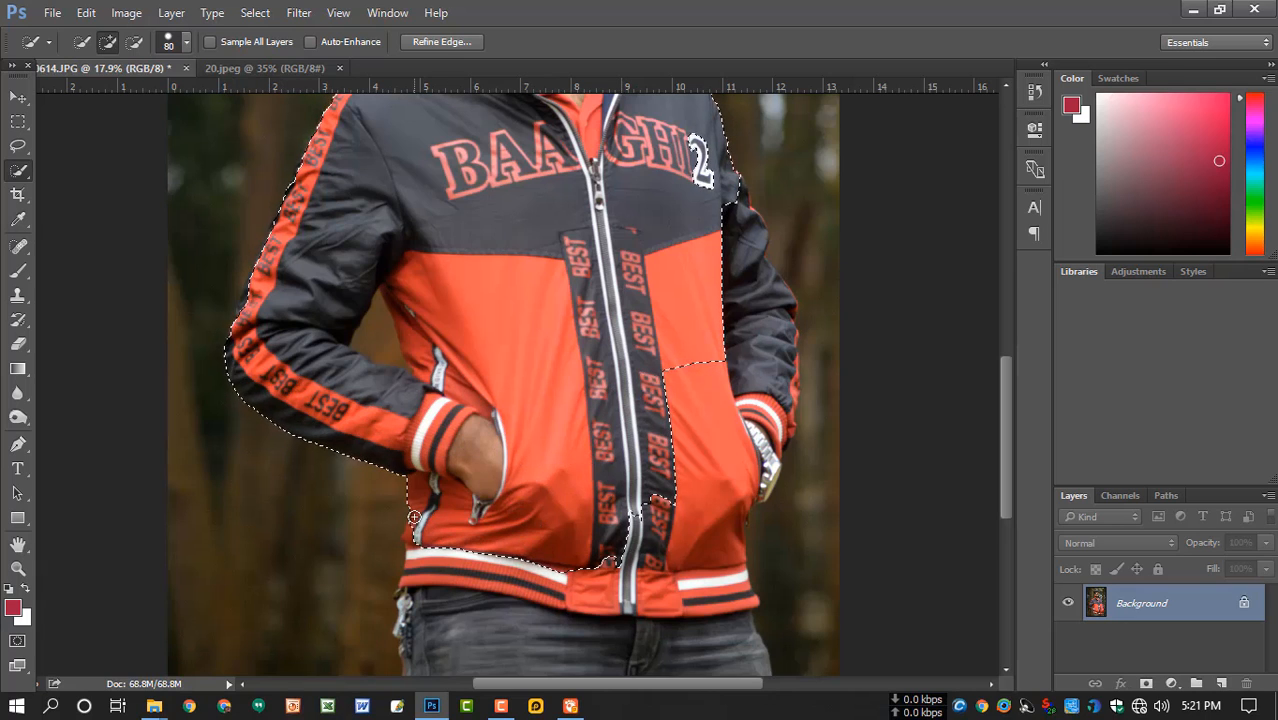
# Add the other sleeve, the rest of the jacket and the trousers to the selection
pyautogui.scroll(-3, 652, 497)
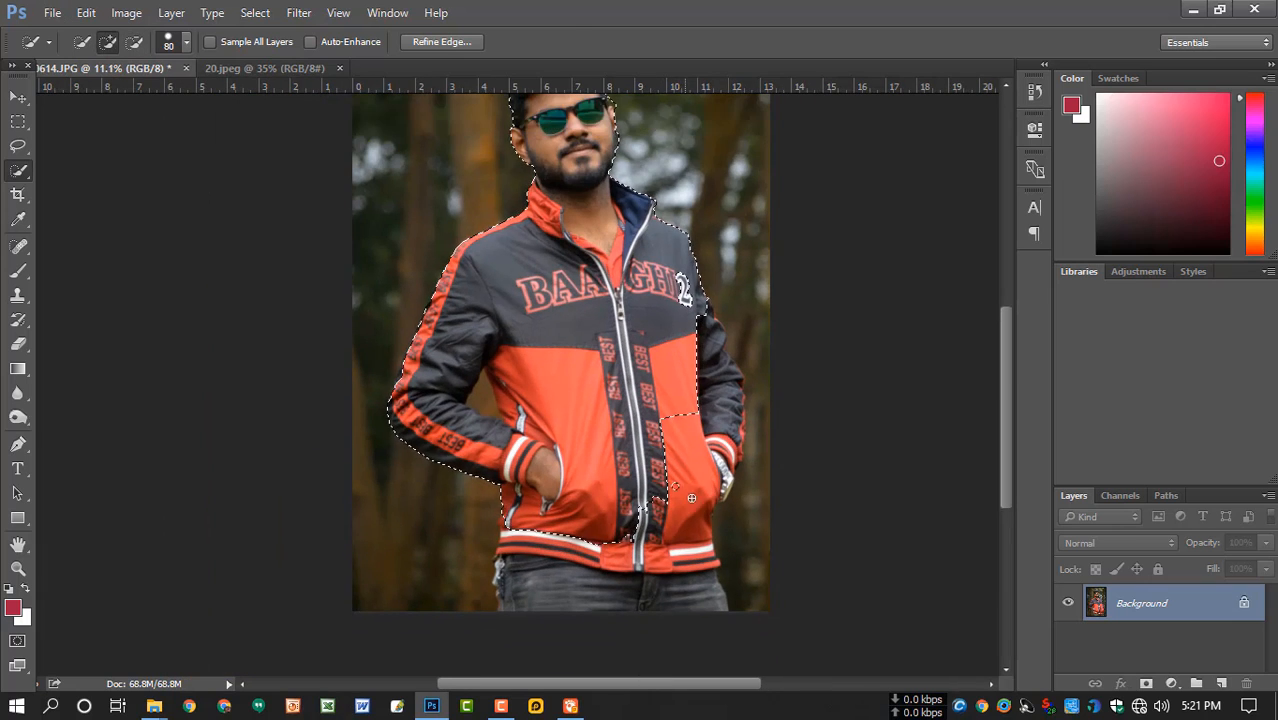
pyautogui.moveTo(724, 416)
pyautogui.mouseDown()
pyautogui.moveTo(728, 377)
pyautogui.moveTo(677, 277)
pyautogui.mouseUp()
pyautogui.moveTo(628, 534)
pyautogui.mouseDown()
pyautogui.moveTo(539, 593)
pyautogui.moveTo(614, 575)
pyautogui.moveTo(700, 588)
pyautogui.moveTo(722, 560)
pyautogui.moveTo(734, 447)
pyautogui.mouseUp()
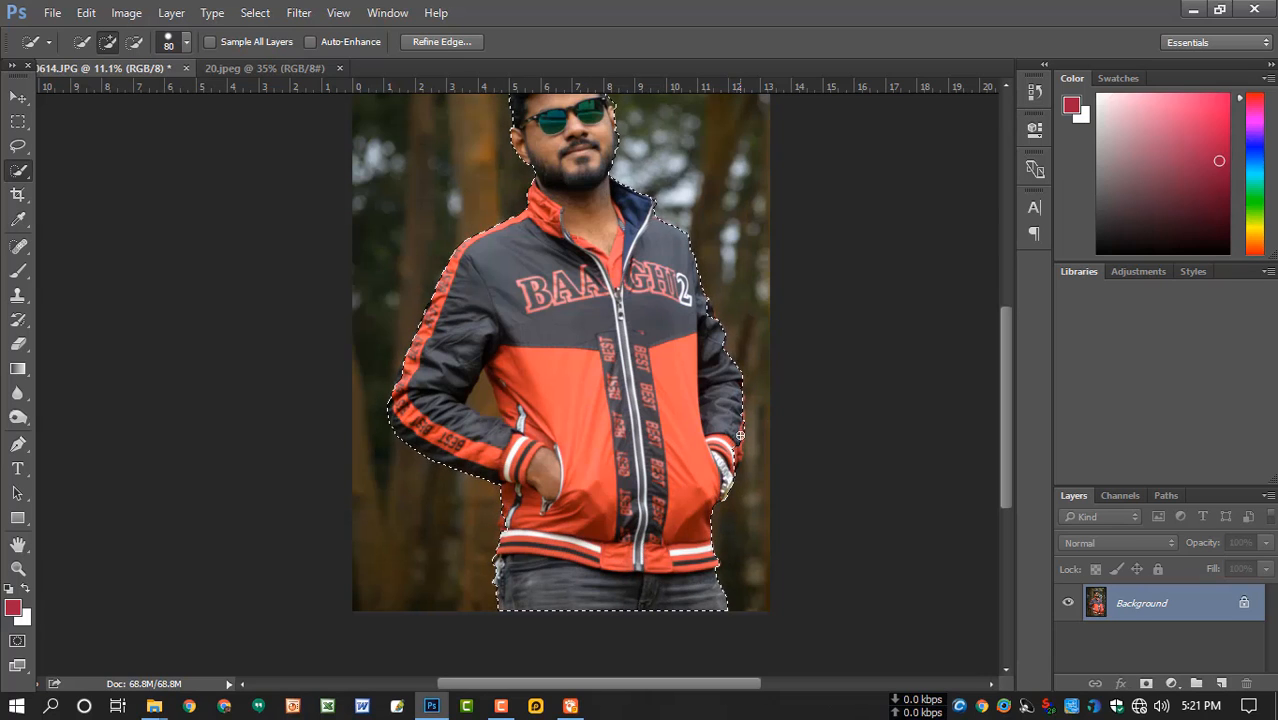
# Add the lower beard edge above the navy collar to the selection with the Polygonal Lasso tool
pyautogui.press('space')
pyautogui.moveTo(620, 298); pyautogui.dragTo(620, 510)
pyautogui.scroll(3, 605, 372)
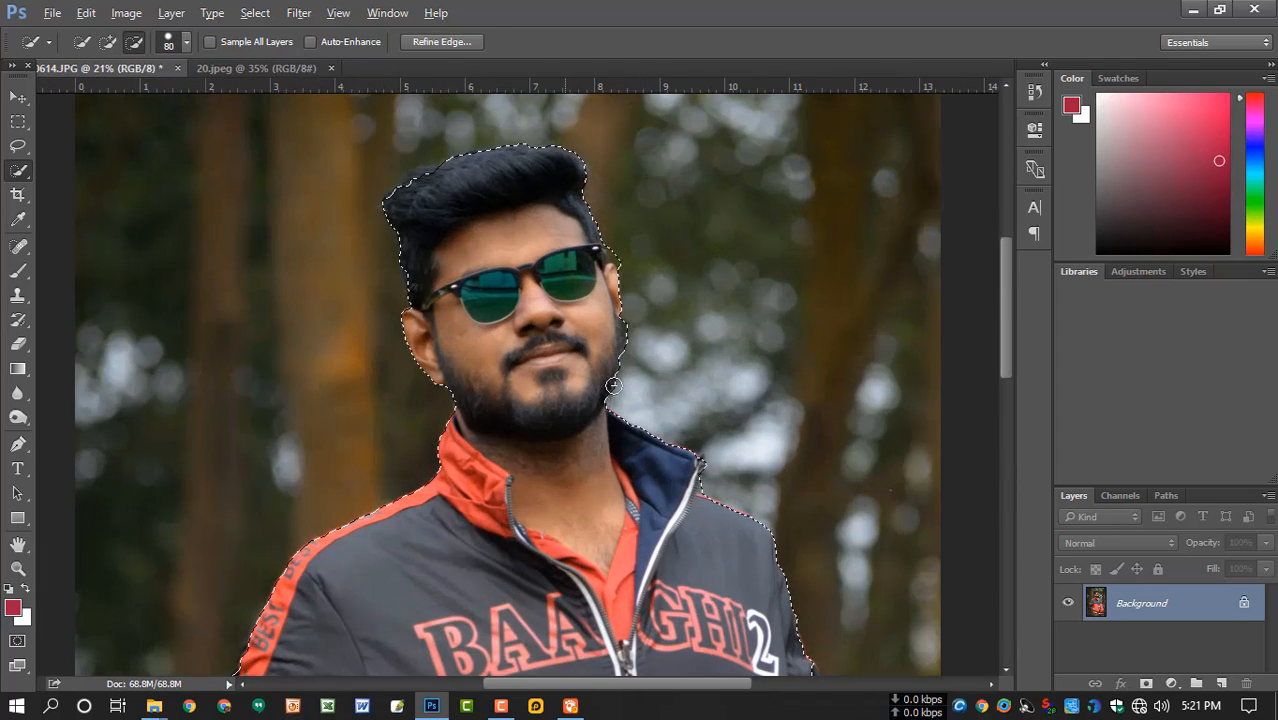
pyautogui.moveTo(14, 150); pyautogui.dragTo(86, 167)
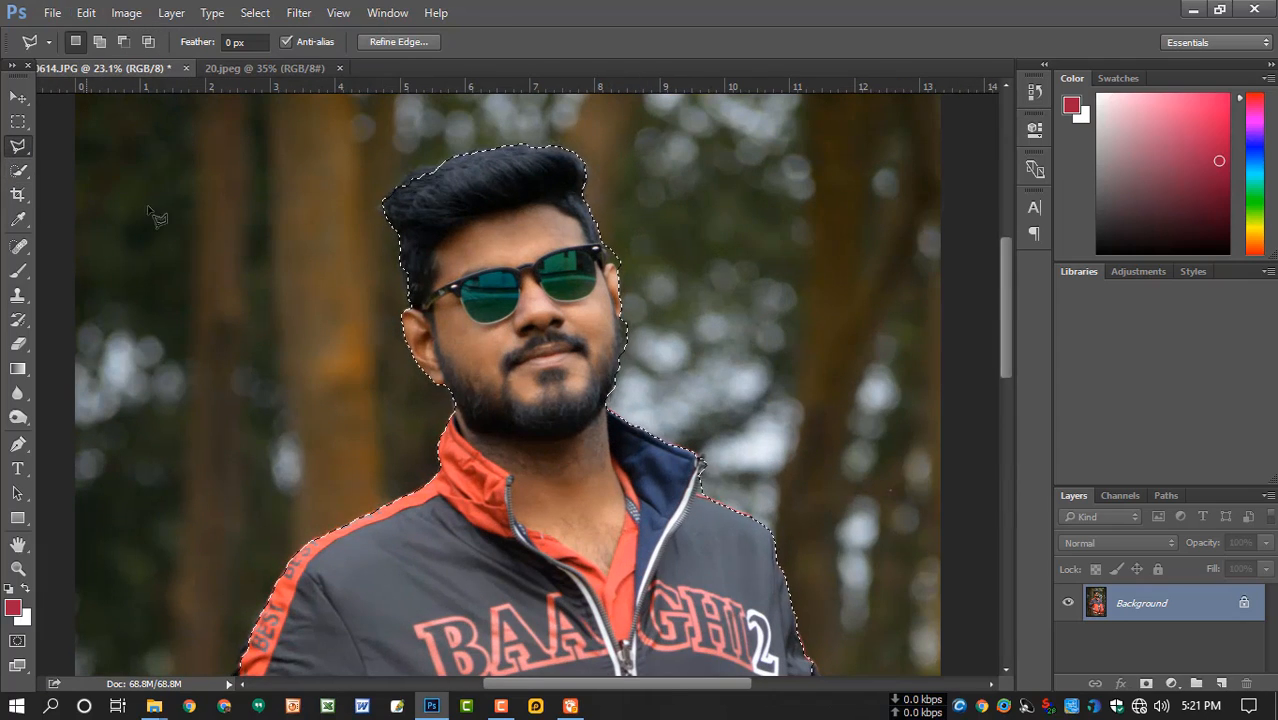
pyautogui.scroll(3, 688, 398)
pyautogui.scroll(2, 688, 398)
pyautogui.keyDown('shift'); pyautogui.click(528, 437); pyautogui.keyUp('shift')
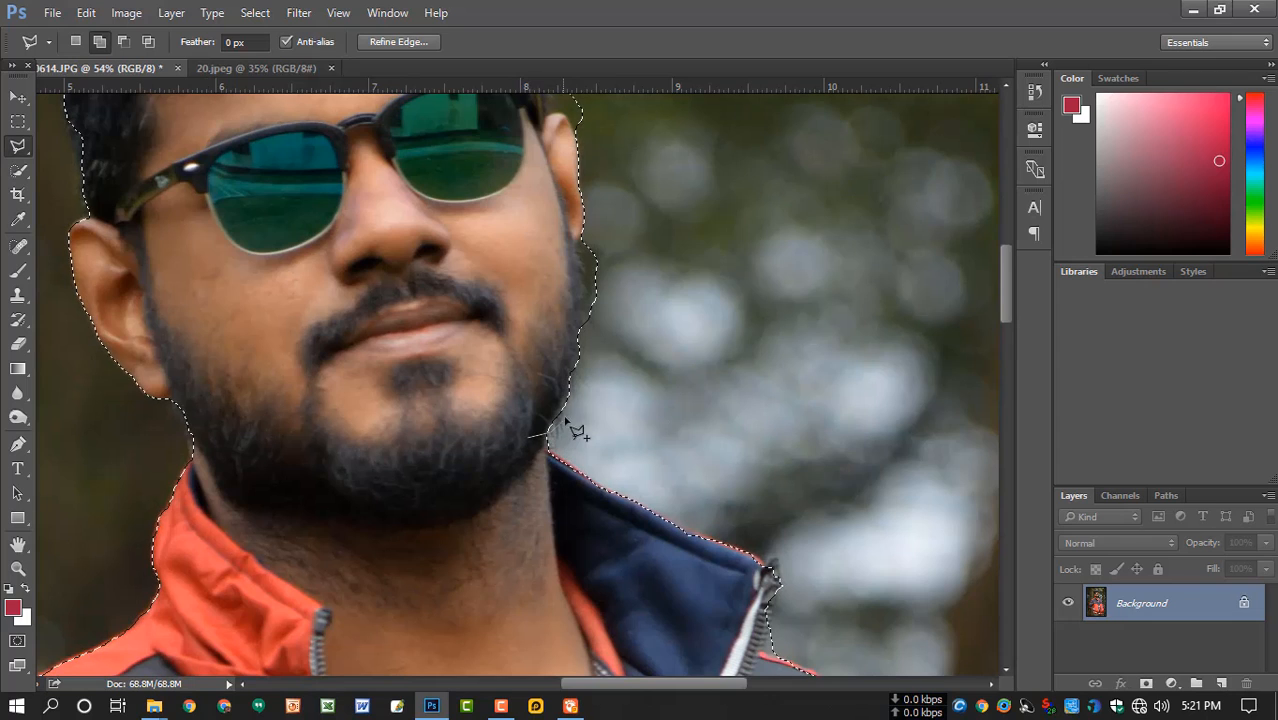
pyautogui.click(583, 337)
pyautogui.click(540, 320)
pyautogui.doubleClick(483, 404)
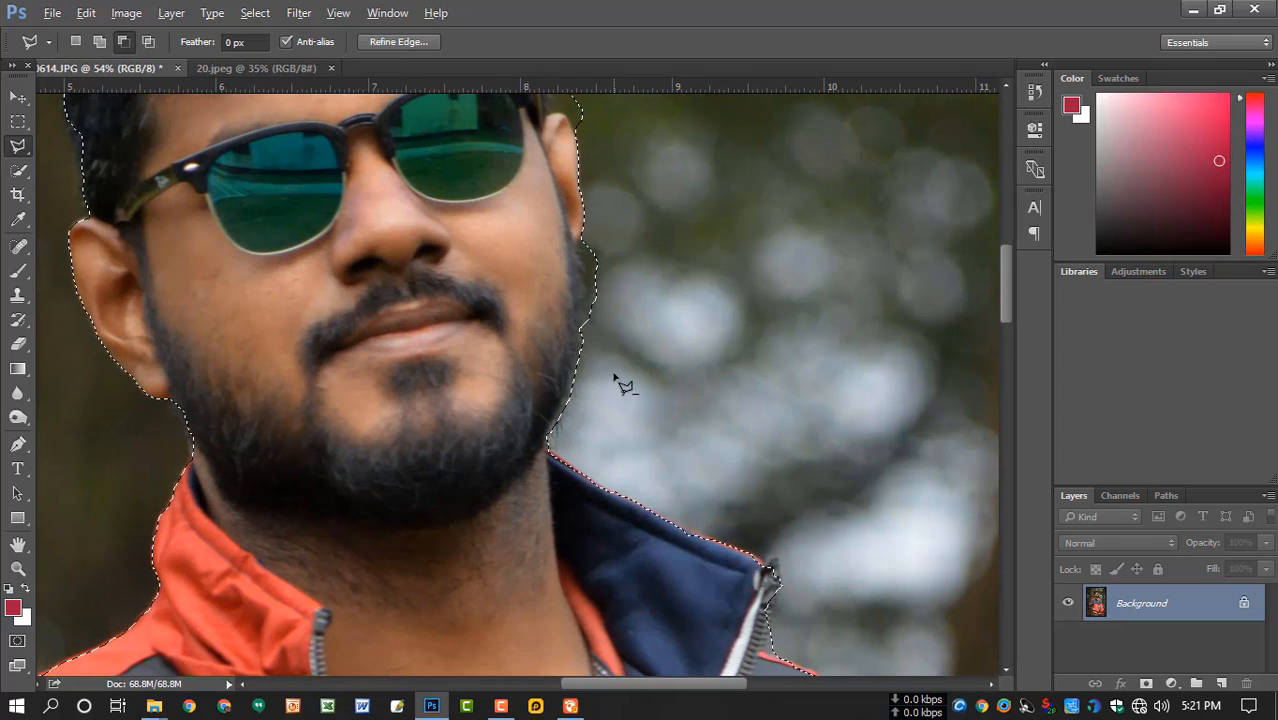
# Subtract the strip of background beside the bearded cheek, below the ear, from the selection
pyautogui.keyDown('alt'); pyautogui.click(612, 372); pyautogui.keyUp('alt')
pyautogui.click(590, 348)
pyautogui.click(582, 327)
pyautogui.click(584, 280)
pyautogui.click(582, 256)
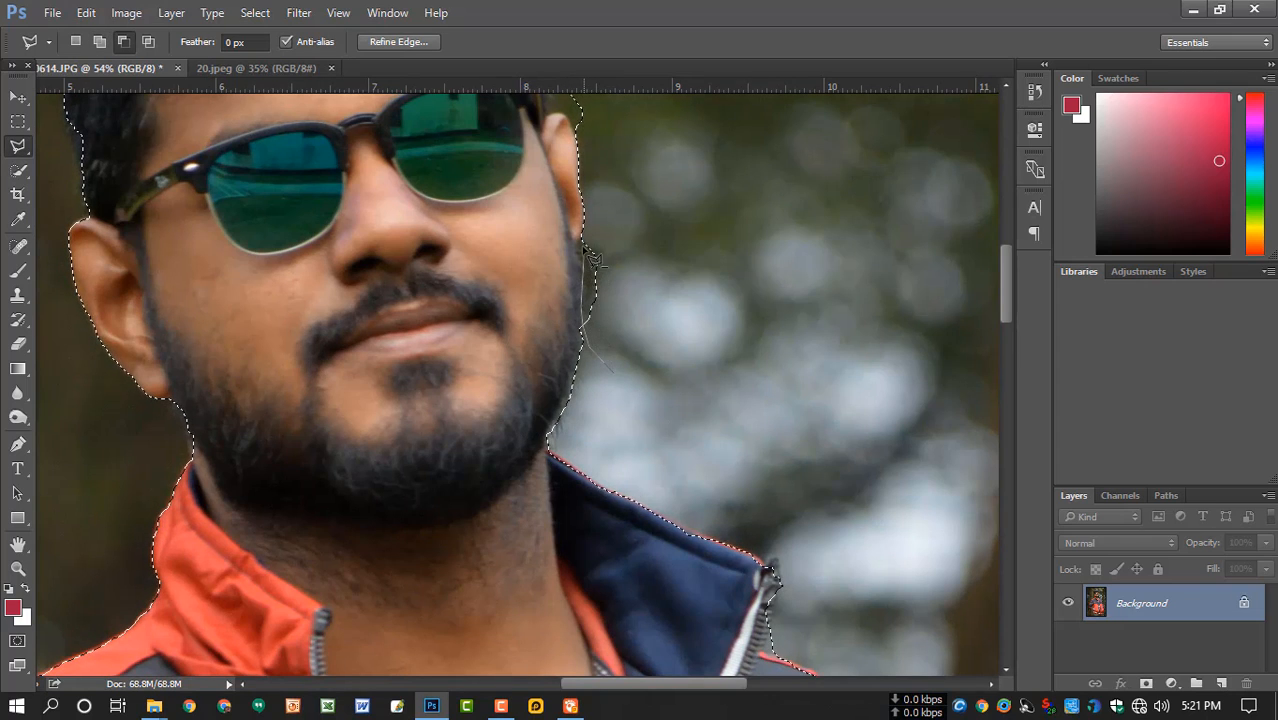
pyautogui.click(583, 236)
pyautogui.doubleClick(647, 320)
# Subtract the background between the sunglasses' hinge and the top of the ear from the selection
pyautogui.scroll(5, 662, 275)
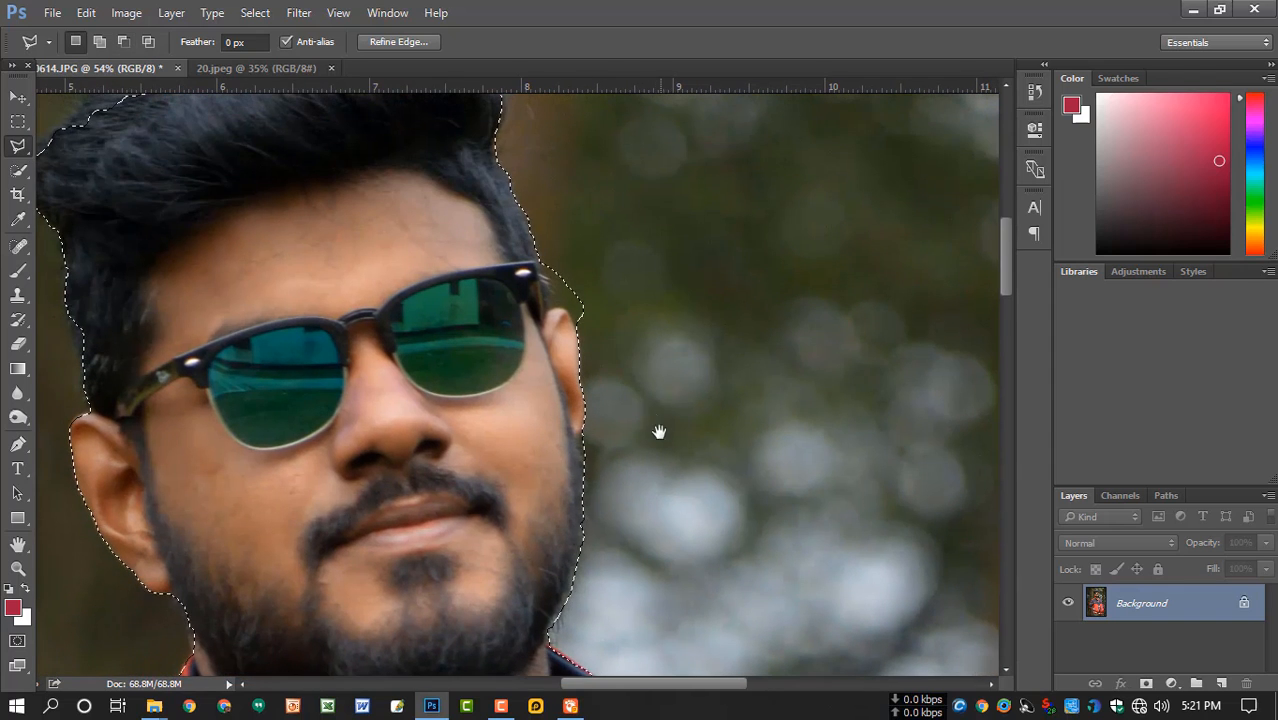
pyautogui.keyDown('shift'); pyautogui.click(583, 333); pyautogui.keyUp('shift')
pyautogui.click(567, 313)
pyautogui.click(550, 306)
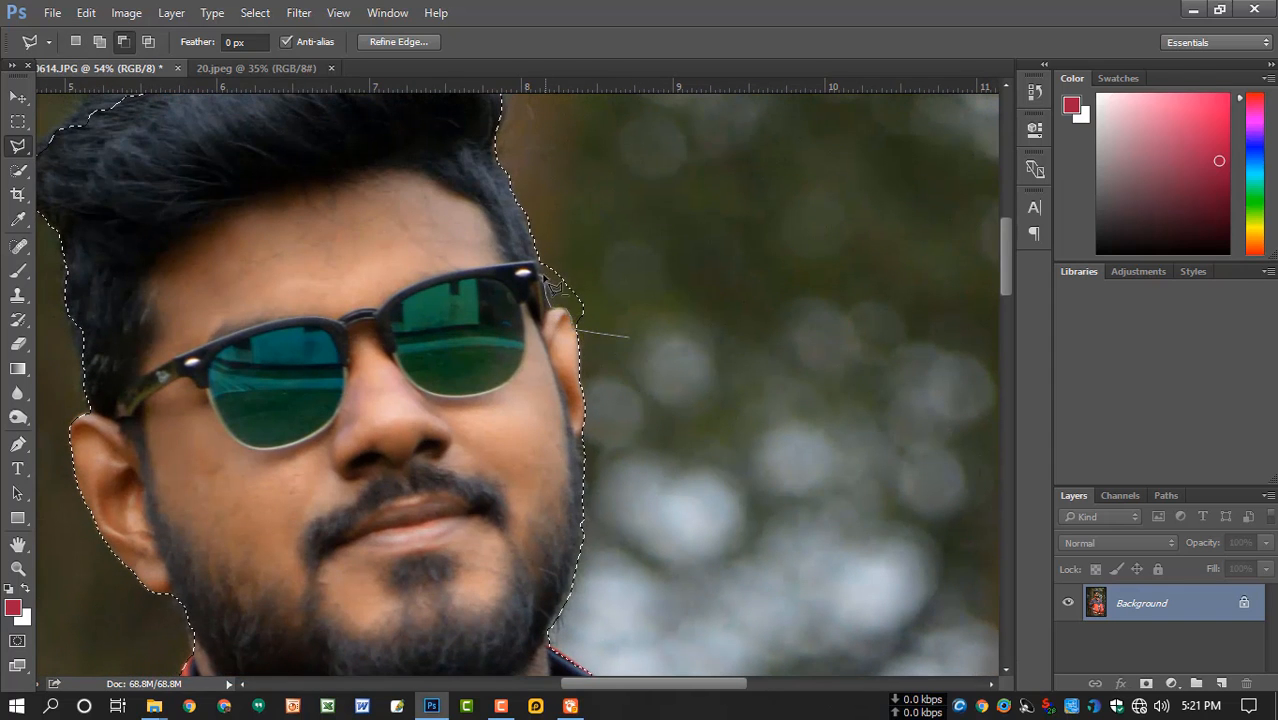
pyautogui.doubleClick(668, 287)
# Add the missing hair at the right tip of the quiff to the selection
pyautogui.moveTo(660, 250)
pyautogui.mouseDown()
pyautogui.moveTo(753, 414)
pyautogui.moveTo(762, 385)
pyautogui.mouseUp()
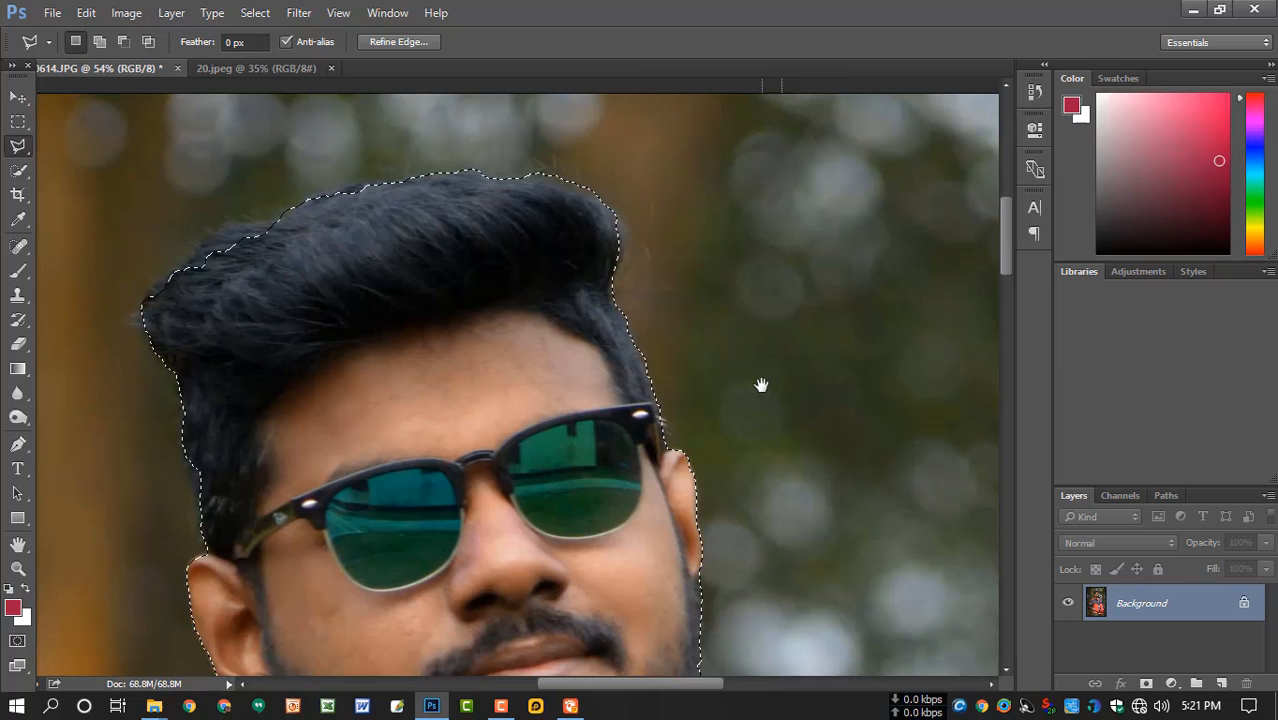
pyautogui.keyDown('shift'); pyautogui.click(602, 276); pyautogui.keyUp('shift')
pyautogui.click(624, 254)
pyautogui.click(623, 230)
pyautogui.click(608, 208)
pyautogui.doubleClick(587, 258)
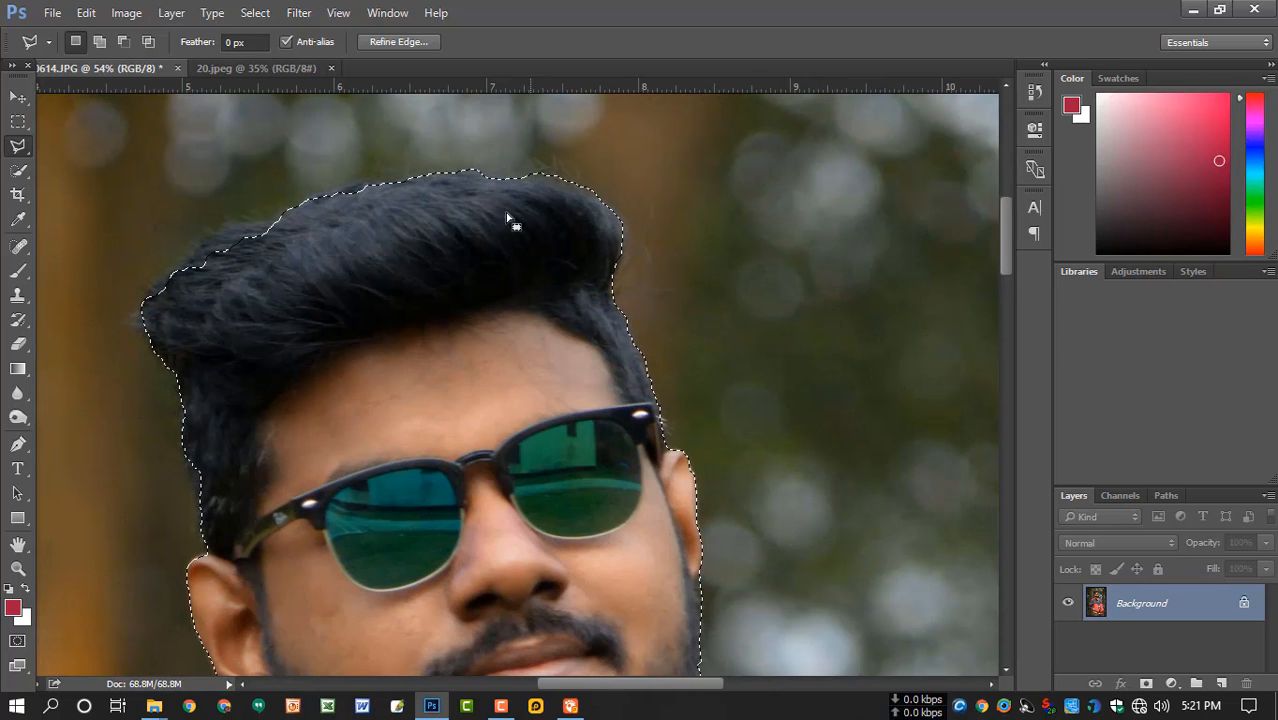
# Add the missing strip along the top of the hair to the selection
pyautogui.keyDown('shift'); pyautogui.click(493, 189); pyautogui.keyUp('shift')
pyautogui.click(292, 204)
pyautogui.click(277, 223)
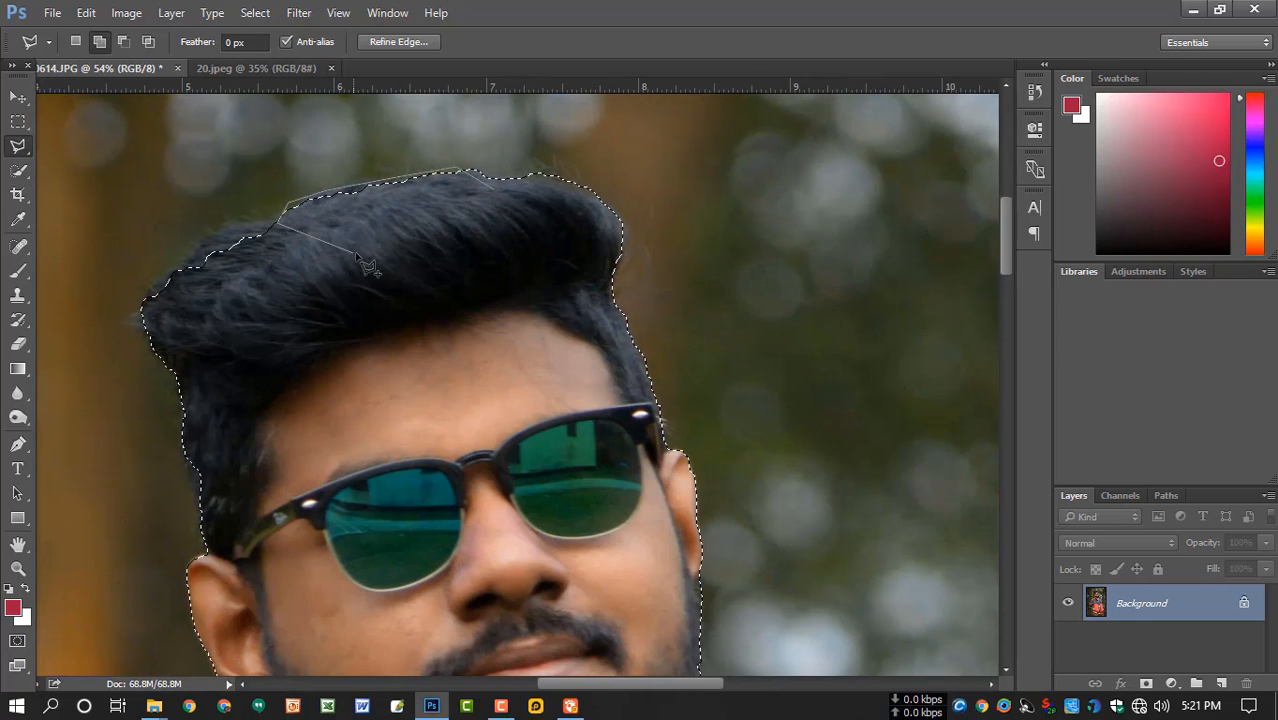
pyautogui.doubleClick(358, 261)
# Add the missing hair along the upper-left outline of the head to the selection
pyautogui.moveTo(356, 262); pyautogui.dragTo(580, 245)
pyautogui.keyDown('shift'); pyautogui.click(547, 216); pyautogui.keyUp('shift')
pyautogui.click(508, 201)
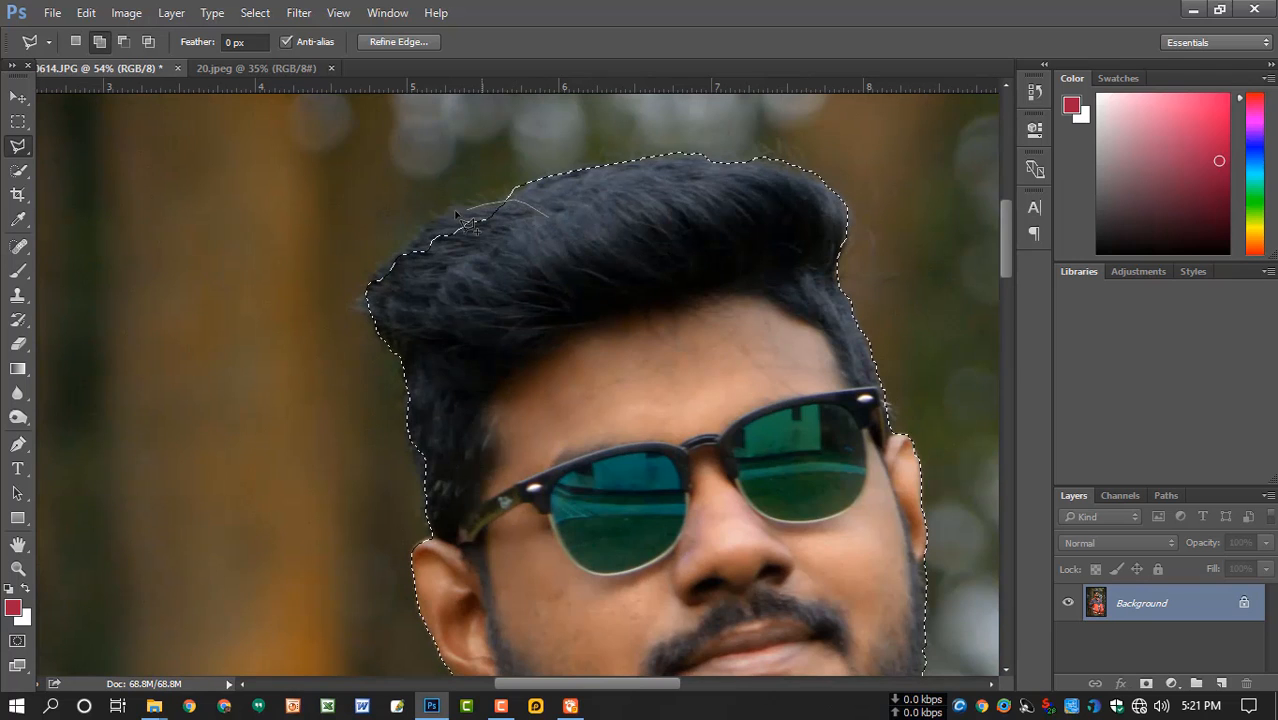
pyautogui.click(392, 255)
pyautogui.click(367, 290)
pyautogui.click(372, 318)
pyautogui.click(528, 281)
pyautogui.doubleClick(547, 255)
# Add the side hair above the ear on the image's left side to the selection
pyautogui.moveTo(567, 316); pyautogui.dragTo(576, 211)
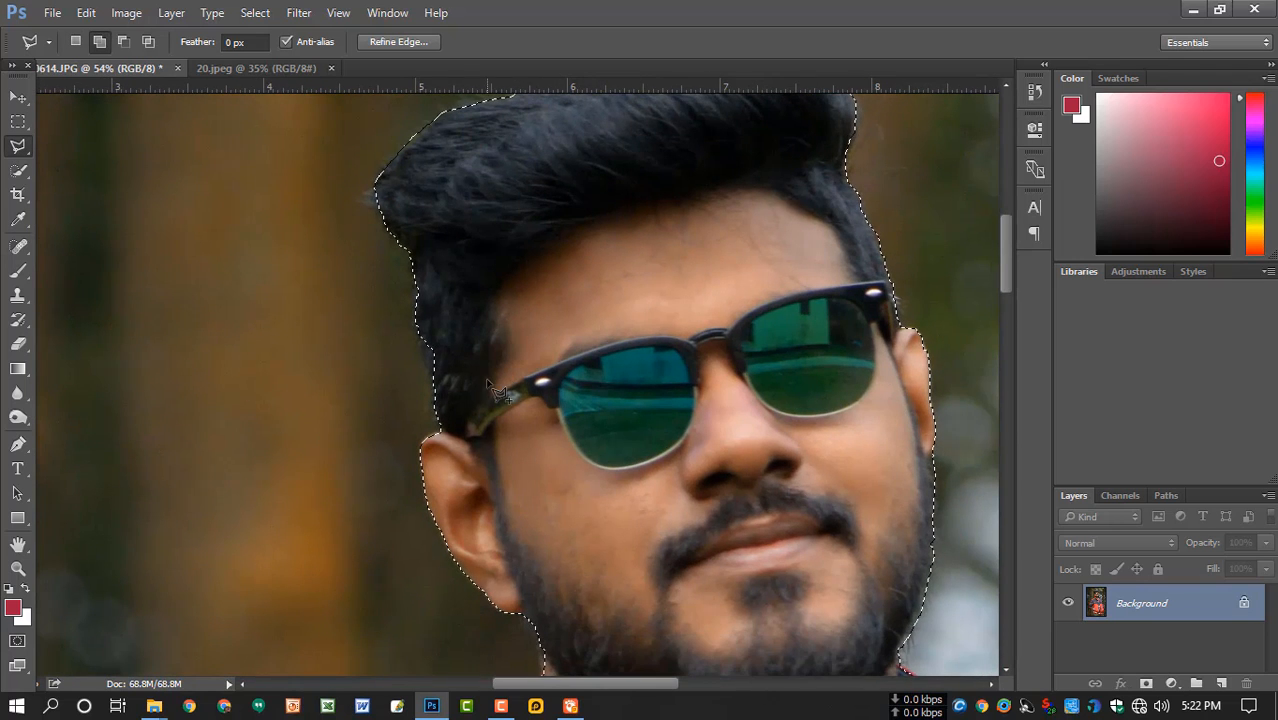
pyautogui.keyDown('shift'); pyautogui.click(454, 405); pyautogui.keyUp('shift')
pyautogui.click(427, 374)
pyautogui.click(417, 279)
pyautogui.doubleClick(497, 342)
# Subtract the triangular background gap between the bent arm and the torso from the selection
pyautogui.moveTo(532, 426); pyautogui.dragTo(528, 335)
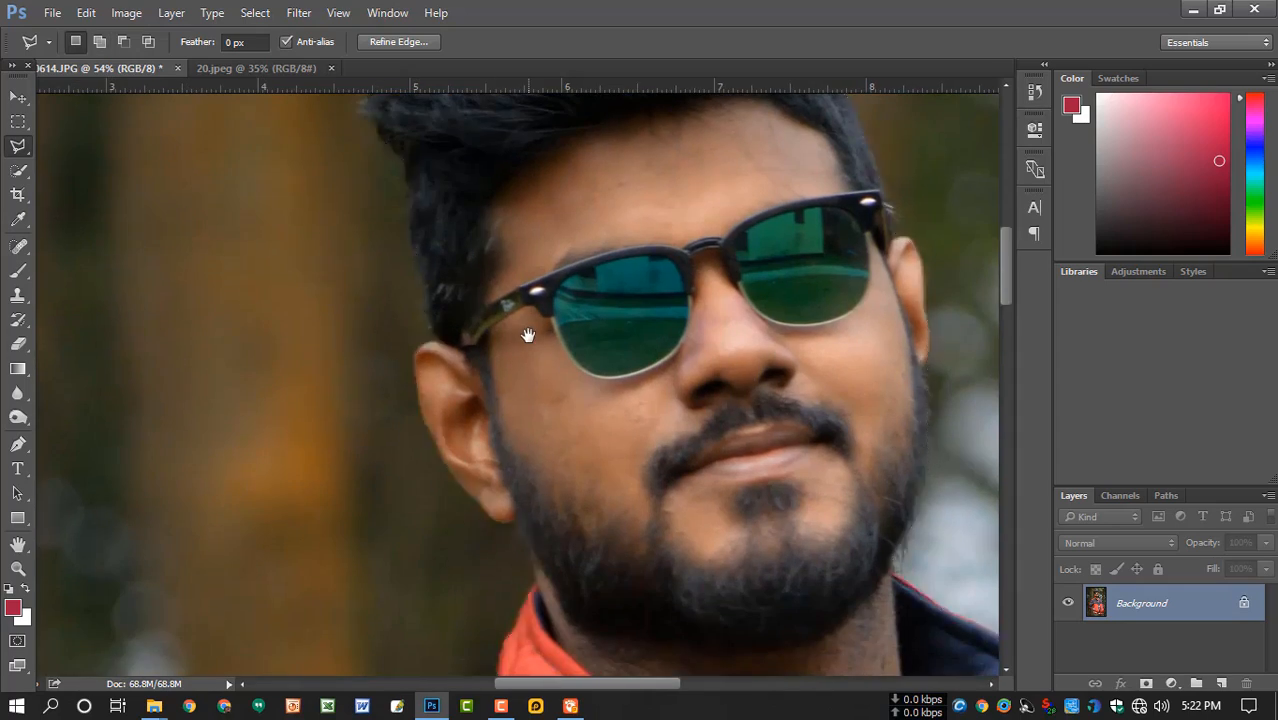
pyautogui.scroll(-5, 560, 335)
pyautogui.scroll(-3, 720, 520)
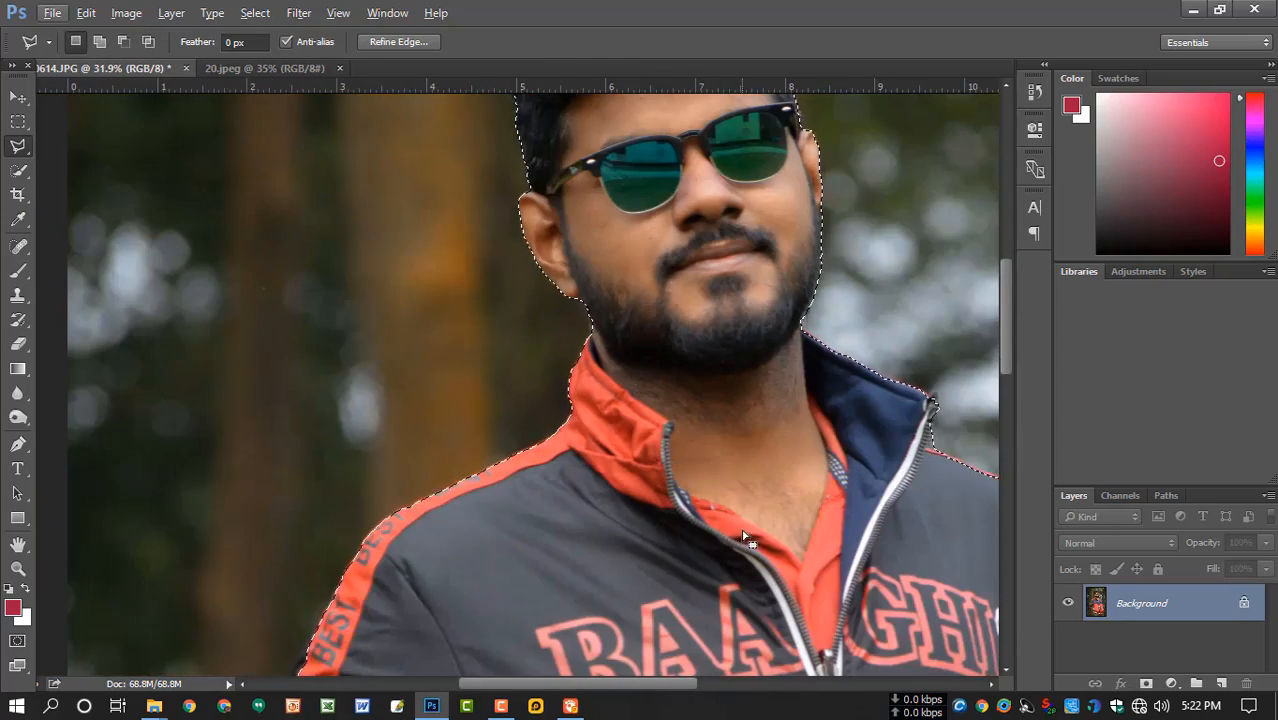
pyautogui.scroll(-4, 743, 536)
pyautogui.moveTo(670, 428); pyautogui.dragTo(568, 62)
pyautogui.scroll(4, 490, 492)
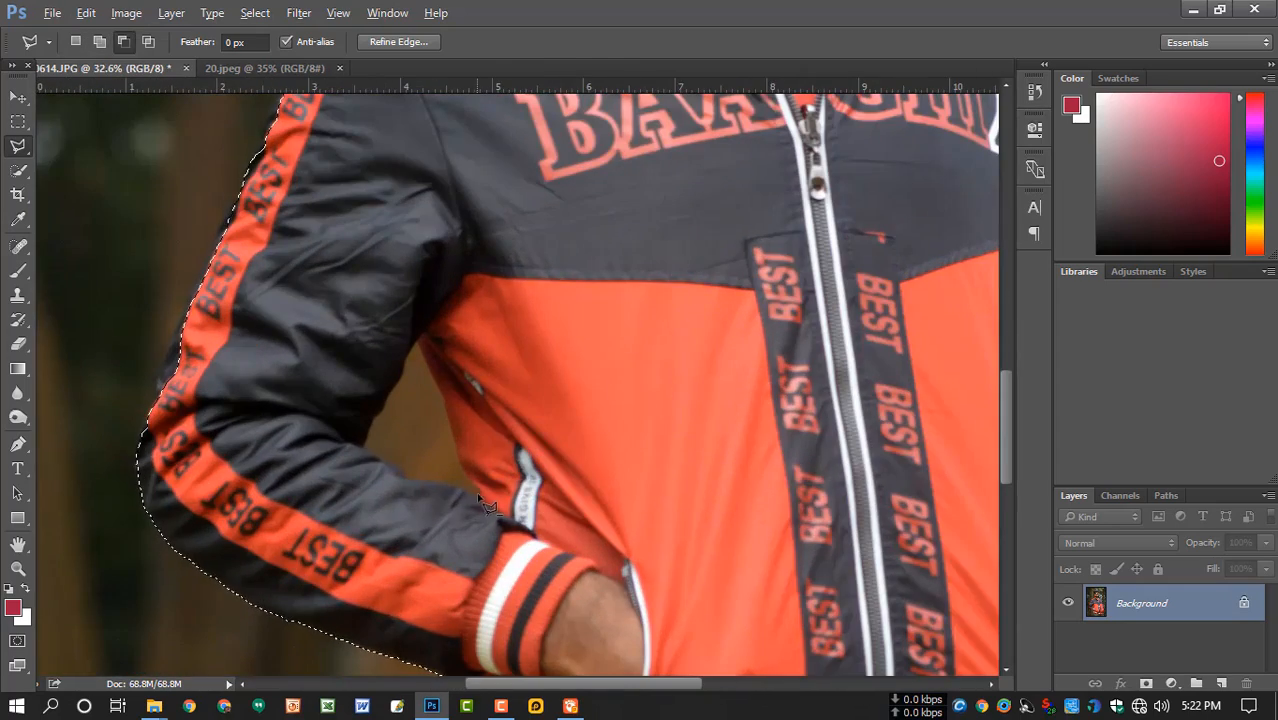
pyautogui.keyDown('shift'); pyautogui.click(478, 494); pyautogui.keyUp('shift')
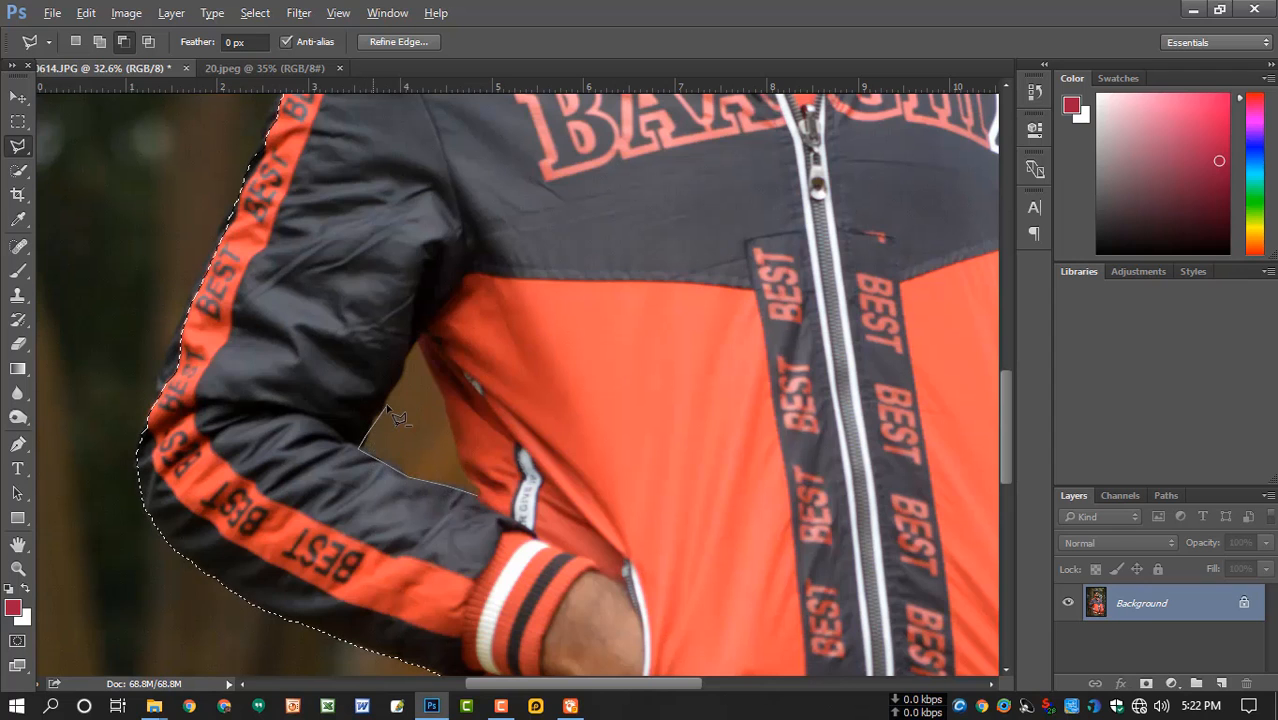
pyautogui.click(416, 342)
pyautogui.click(441, 398)
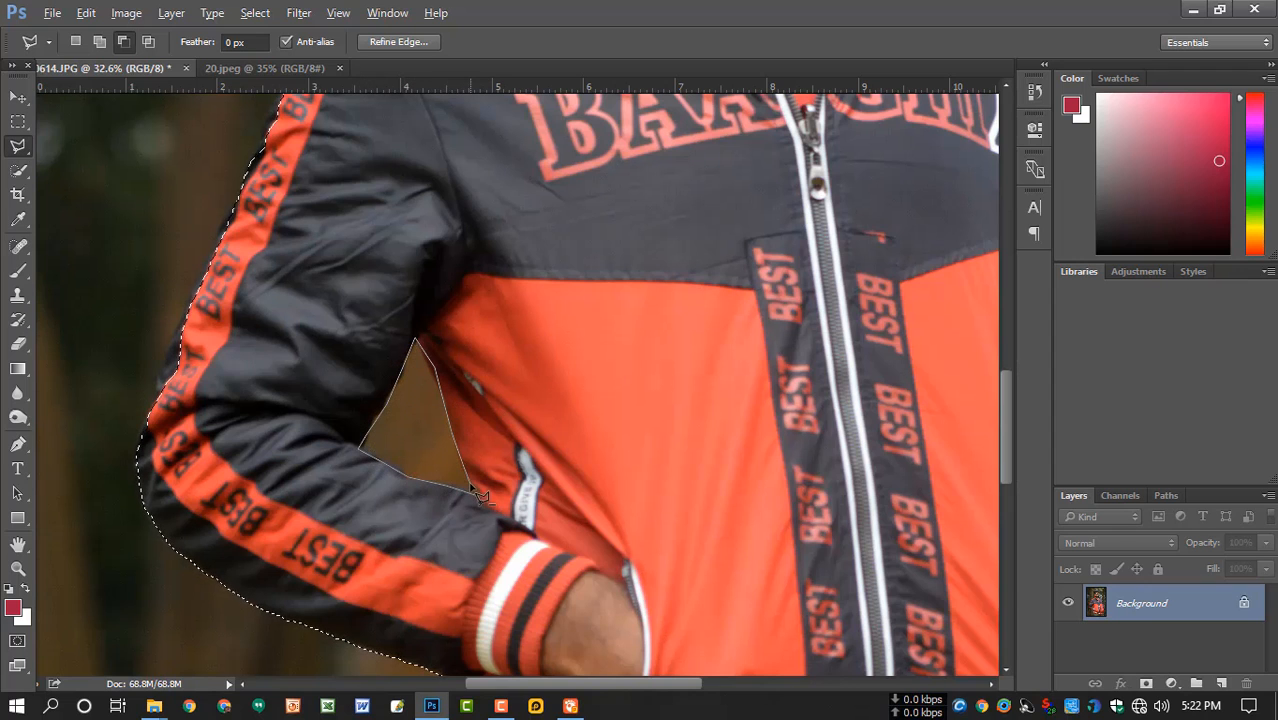
pyautogui.click(478, 494)
# Add the missing edge of the jacket's striped hem on the image's left side to the selection
pyautogui.moveTo(584, 567); pyautogui.dragTo(447, 308)
pyautogui.scroll(-4, 447, 308)
pyautogui.keyDown('shift'); pyautogui.click(455, 482); pyautogui.keyUp('shift')
pyautogui.click(402, 503)
pyautogui.click(366, 495)
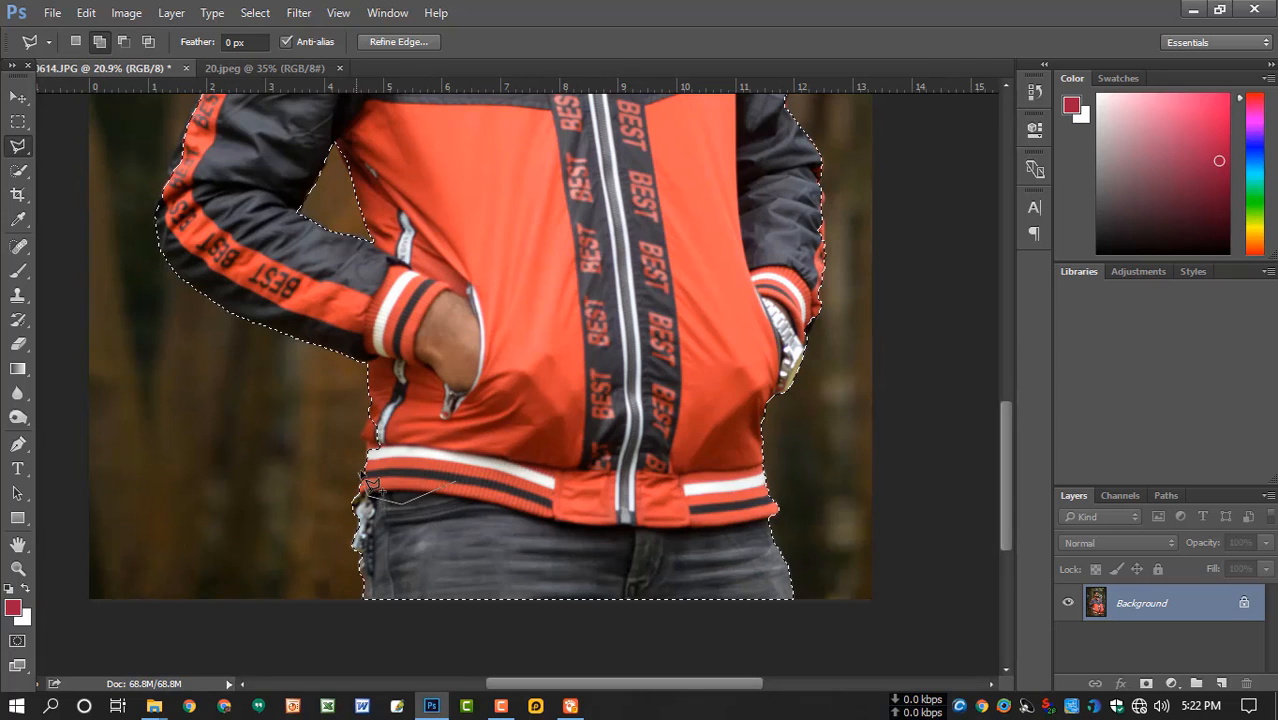
pyautogui.click(455, 482)
# Add the missing areas around the wristwatch, cuff and outer forearm sleeve to the selection
pyautogui.scroll(-5, 534, 468)
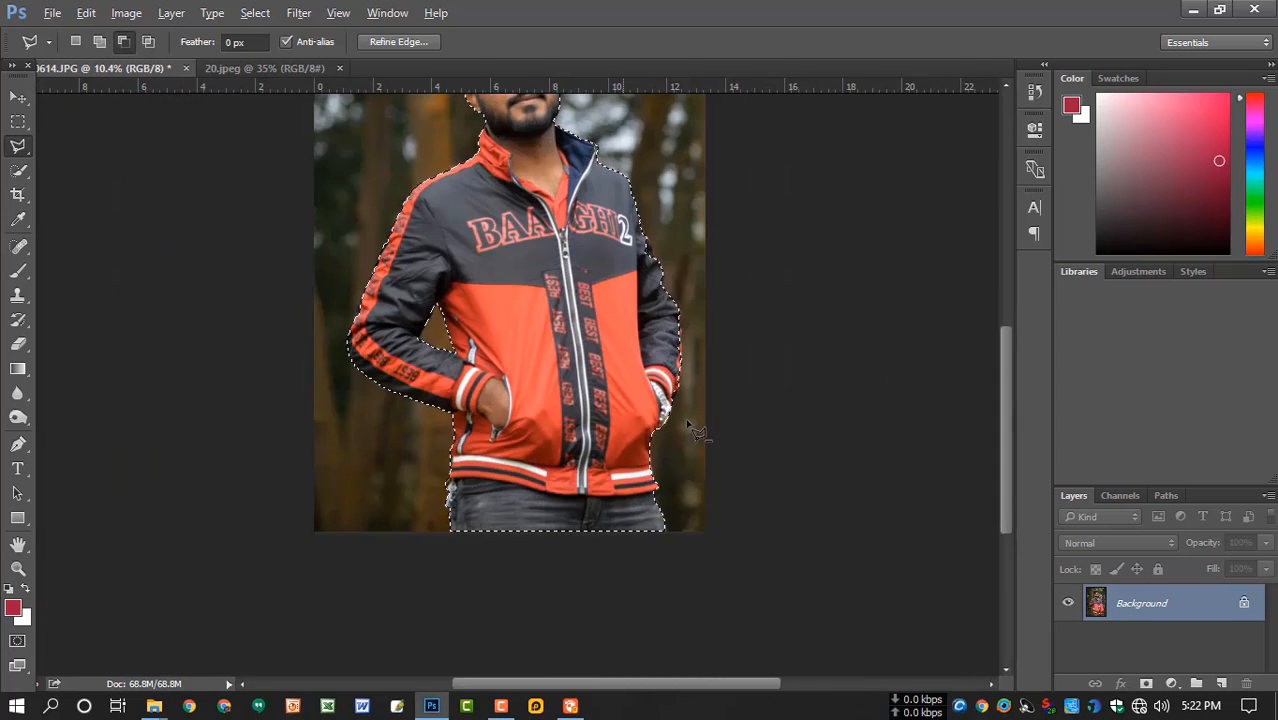
pyautogui.scroll(7, 699, 434)
pyautogui.keyDown('shift'); pyautogui.click(601, 430); pyautogui.keyUp('shift')
pyautogui.click(621, 433)
pyautogui.click(640, 419)
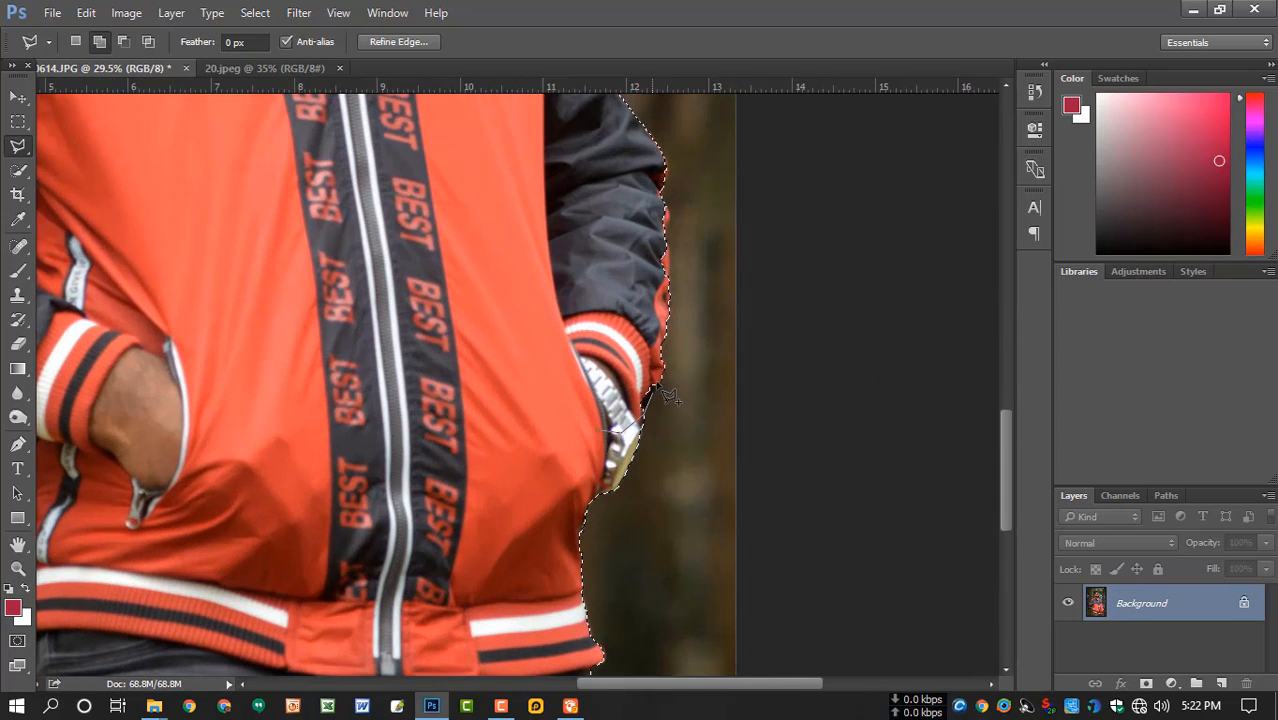
pyautogui.click(671, 300)
pyautogui.click(668, 236)
pyautogui.click(653, 195)
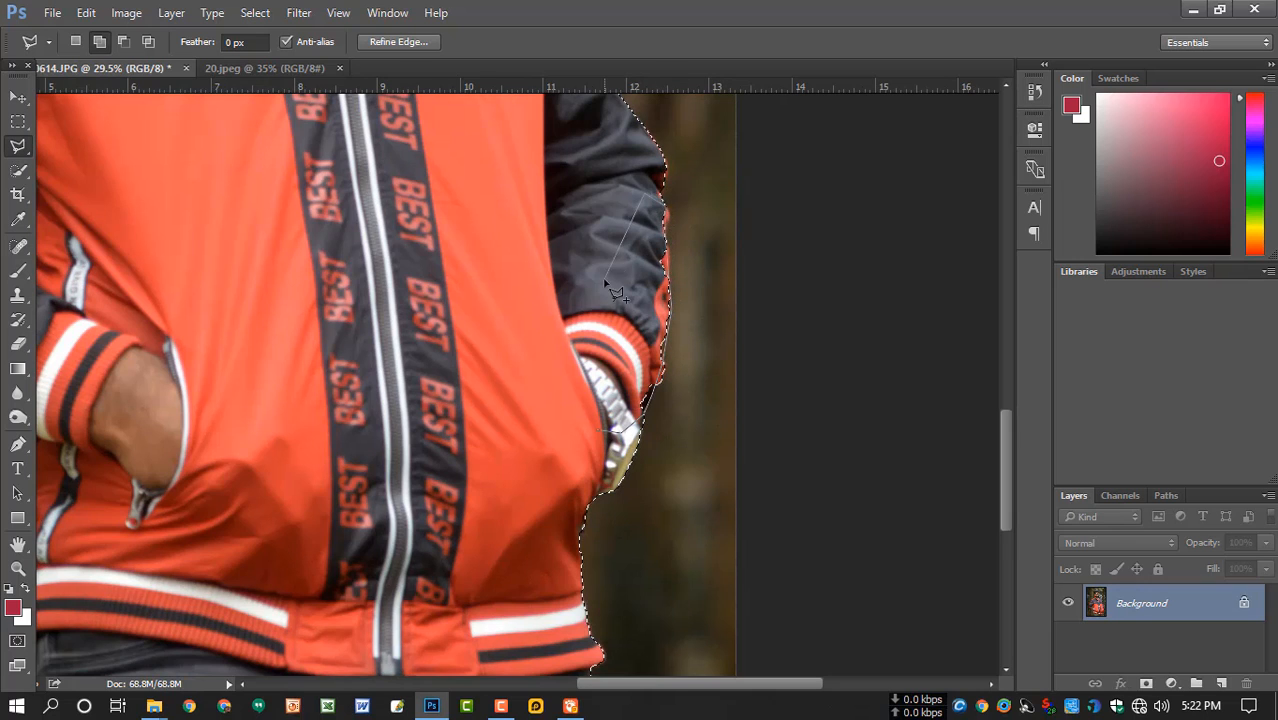
pyautogui.doubleClick(605, 286)
# Add the missing outer edge of the upper sleeve beside the "2" on the jacket to the selection
pyautogui.moveTo(626, 216); pyautogui.dragTo(677, 441)
pyautogui.moveTo(676, 284); pyautogui.dragTo(689, 443)
pyautogui.keyDown('shift'); pyautogui.click(644, 434); pyautogui.keyUp('shift')
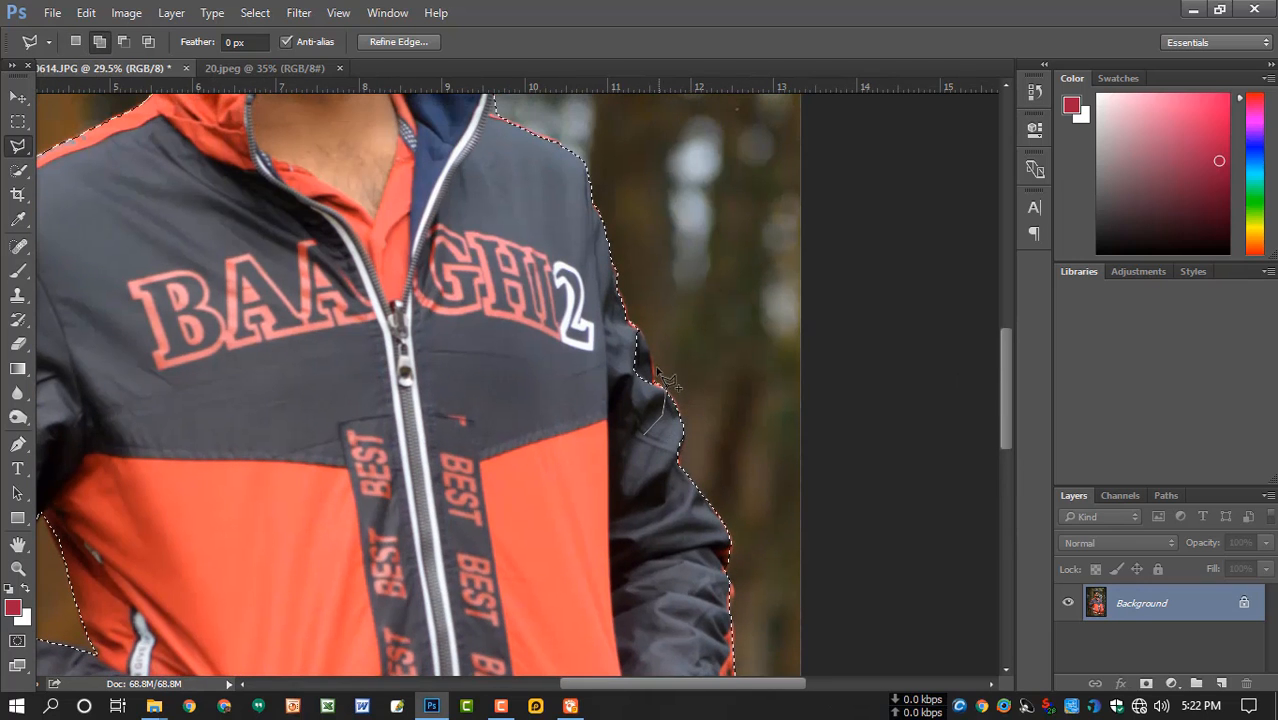
pyautogui.click(638, 327)
pyautogui.click(613, 286)
pyautogui.doubleClick(598, 356)
# Open Refine Edge for the man's selection and brush along the top edge of his hair at size 80
pyautogui.moveTo(591, 326); pyautogui.dragTo(626, 478)
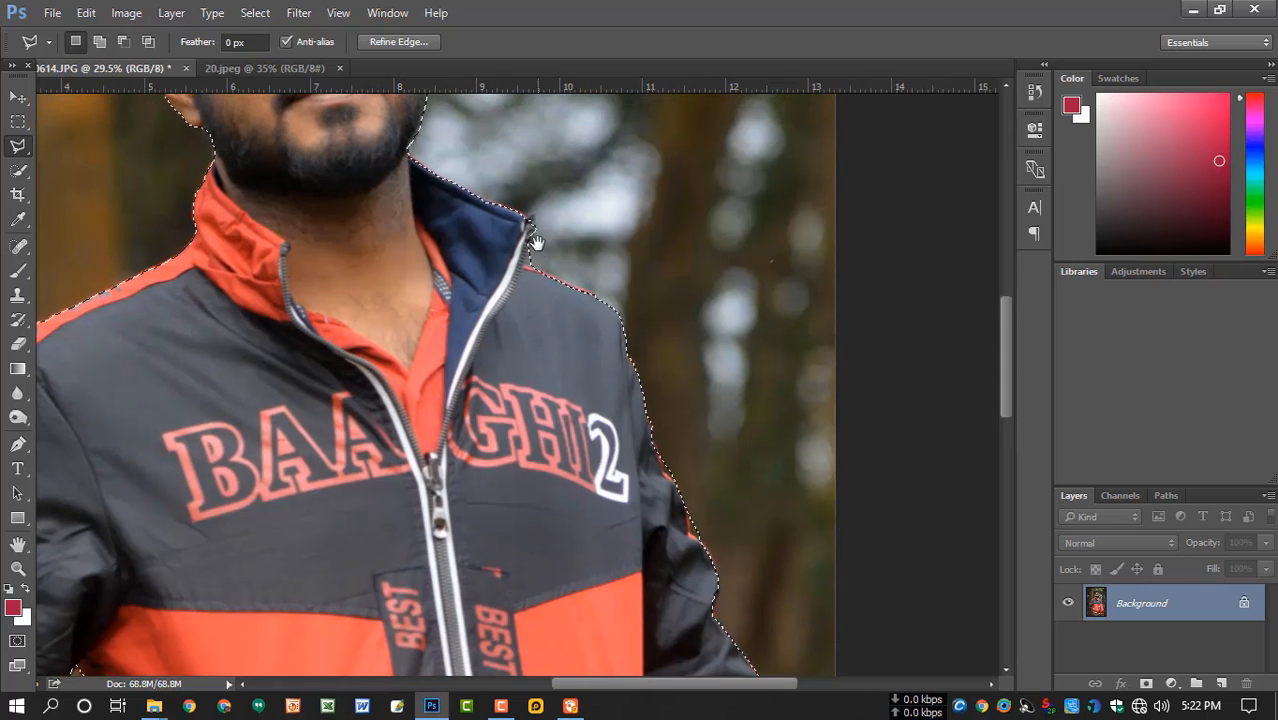
pyautogui.scroll(-5, 536, 242)
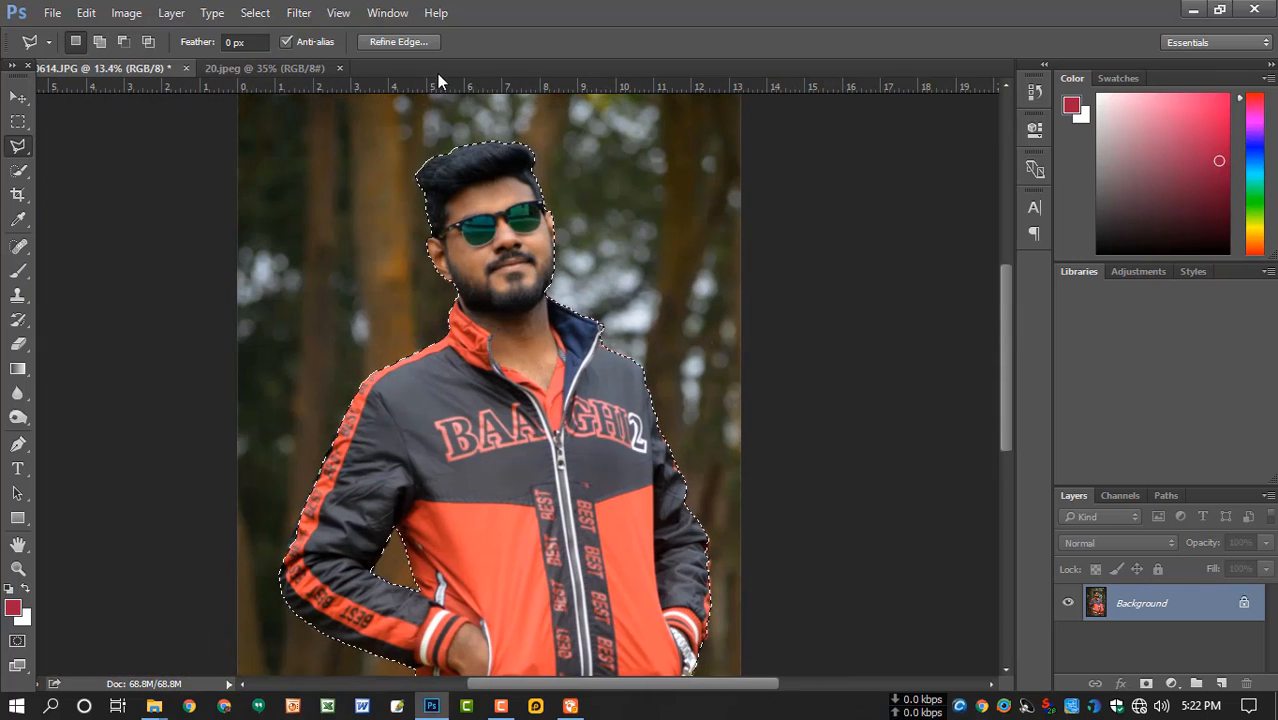
pyautogui.click(430, 42)
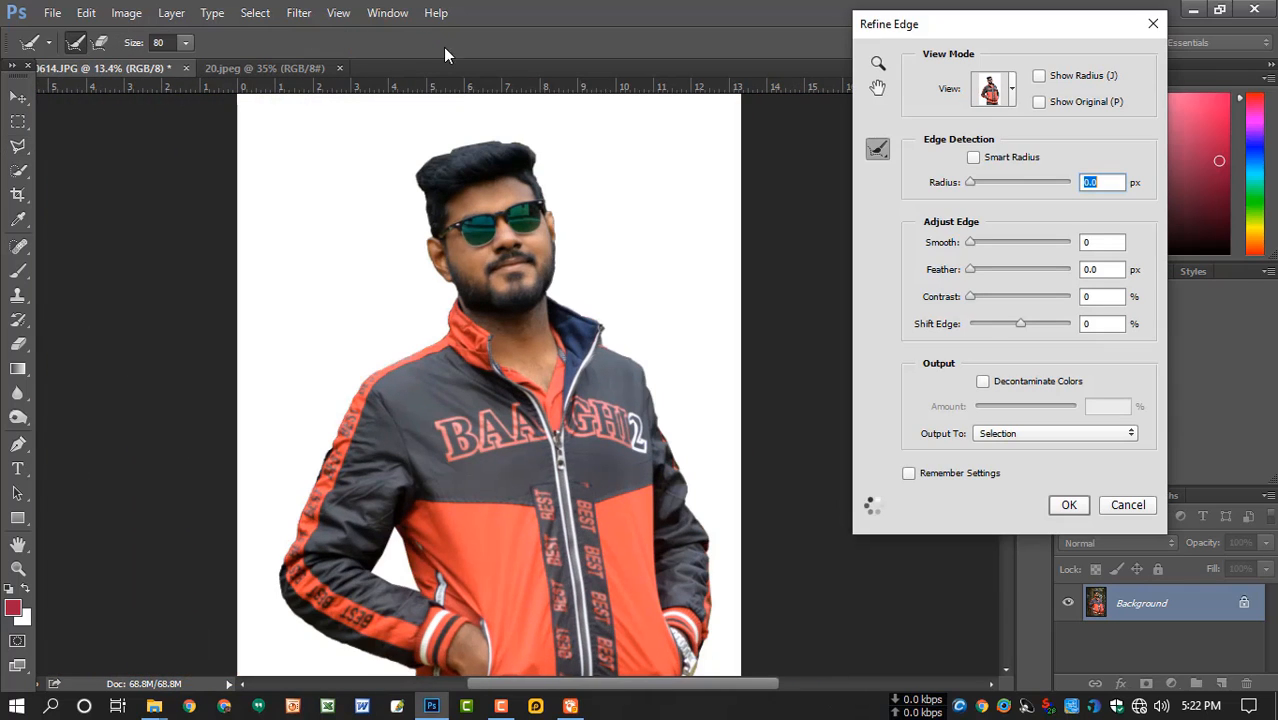
pyautogui.scroll(2, 554, 180)
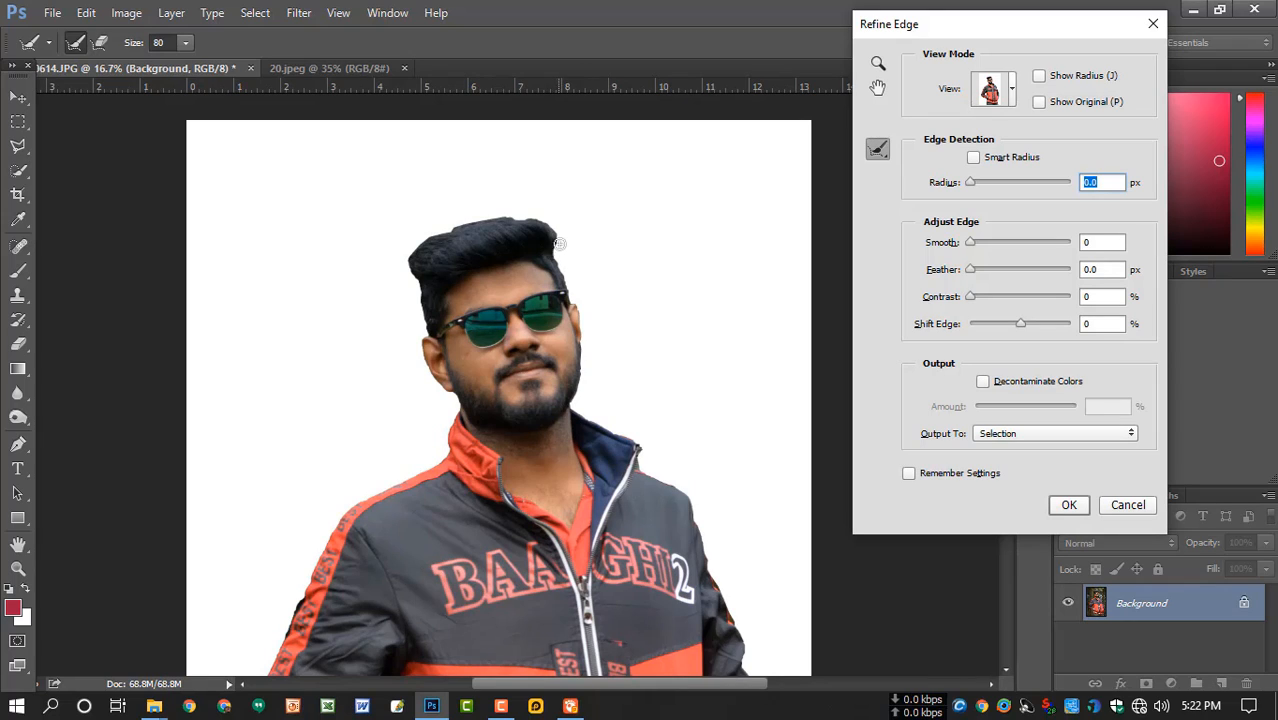
pyautogui.moveTo(545, 220)
pyautogui.mouseDown()
pyautogui.moveTo(473, 218)
pyautogui.moveTo(405, 272)
pyautogui.mouseUp()
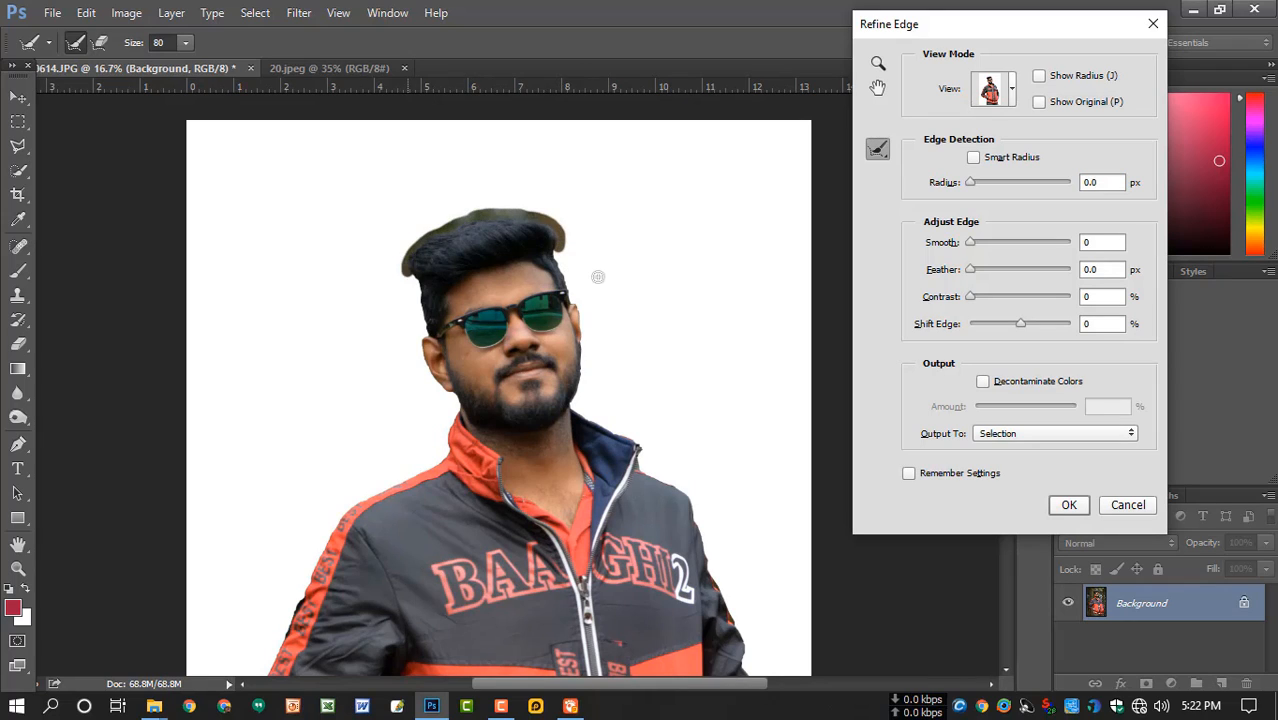
# Refine the sides of the hair, then the ear and orange collar edge on the image's left side, reducing the brush to 45
pyautogui.press('[')
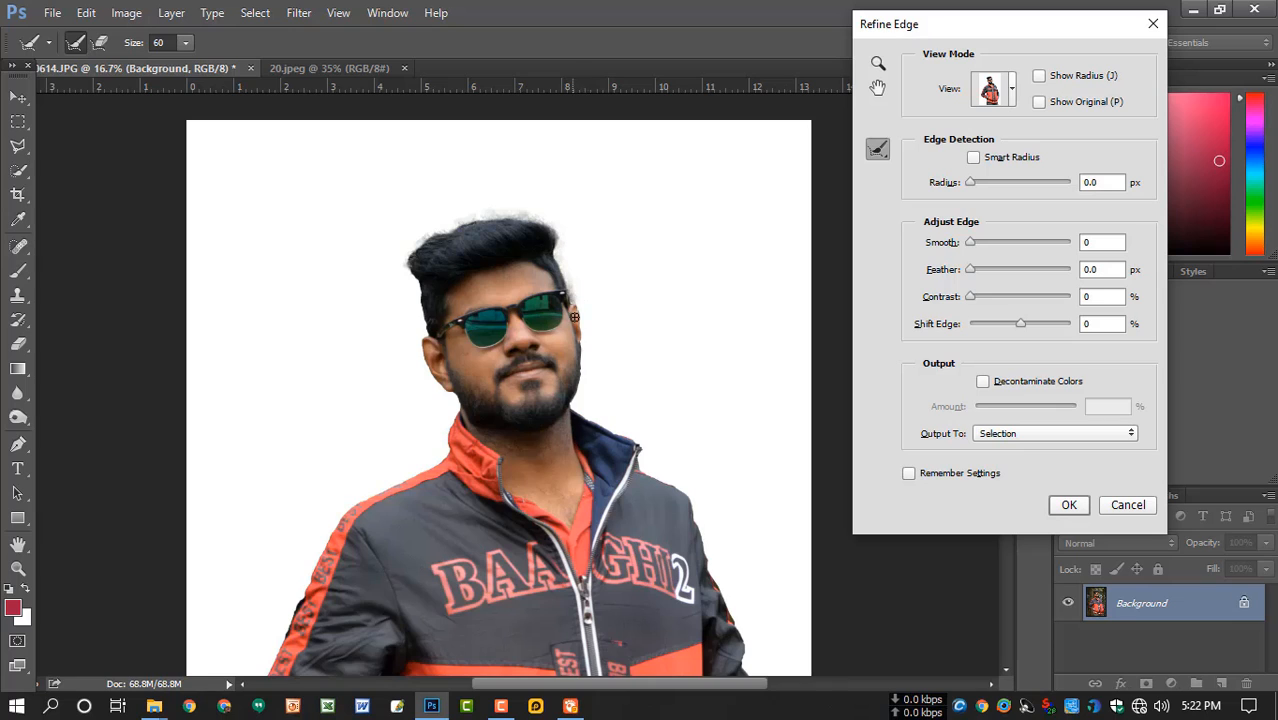
pyautogui.scroll(4, 424, 341)
pyautogui.press('[')
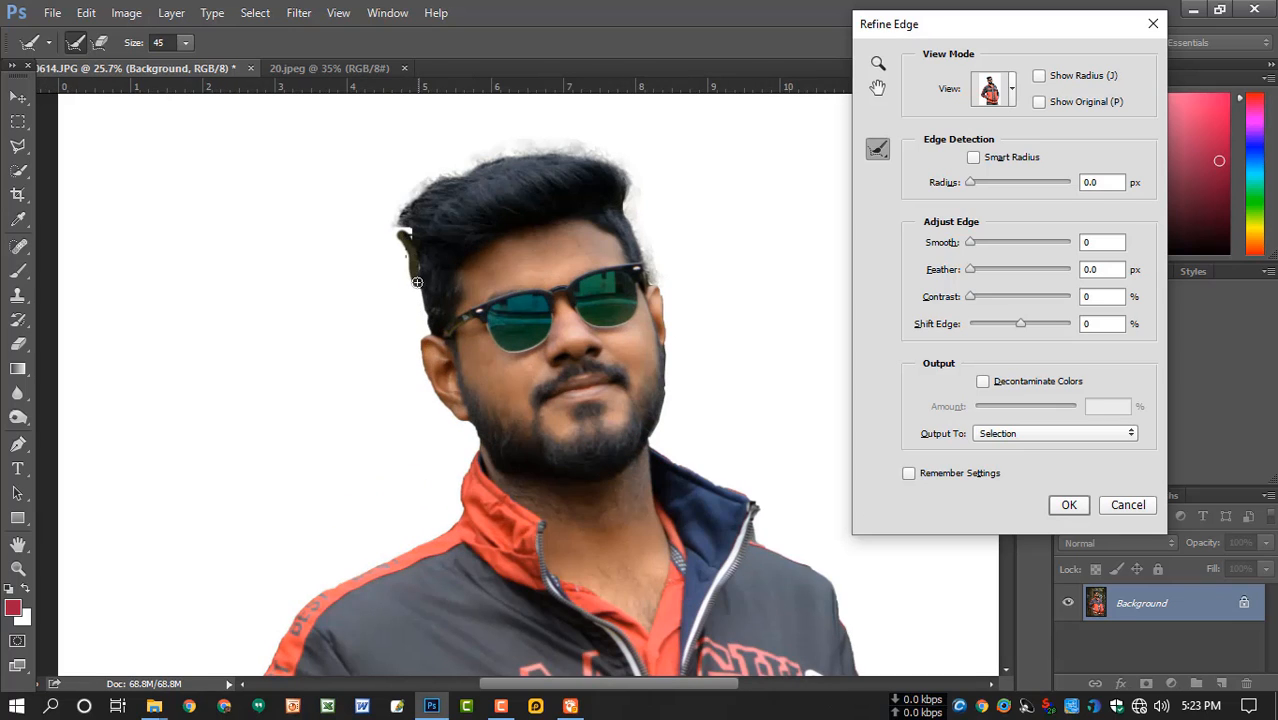
pyautogui.moveTo(417, 282); pyautogui.dragTo(421, 314)
pyautogui.scroll(-3, 424, 268)
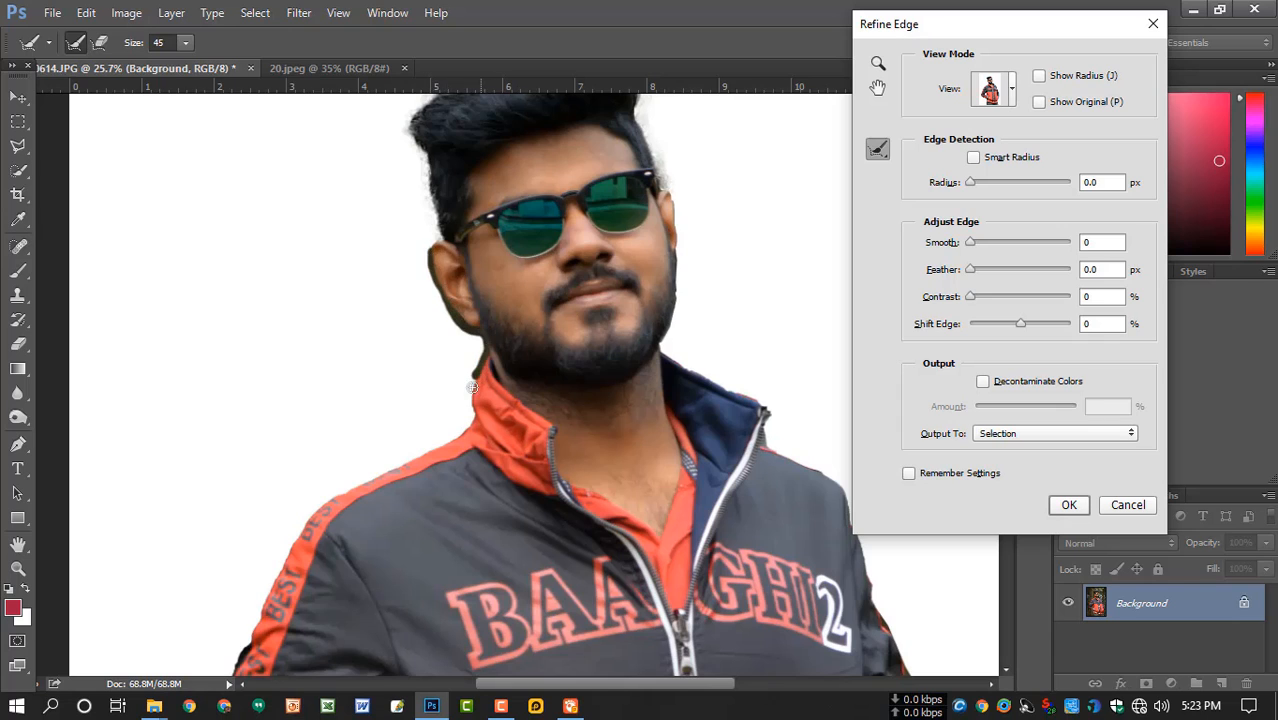
pyautogui.moveTo(473, 387); pyautogui.dragTo(468, 414)
# Brush the refine radius along the bearded cheek and ear edge on the image's right side at size 45
pyautogui.press('space')
pyautogui.moveTo(692, 261); pyautogui.dragTo(551, 375)
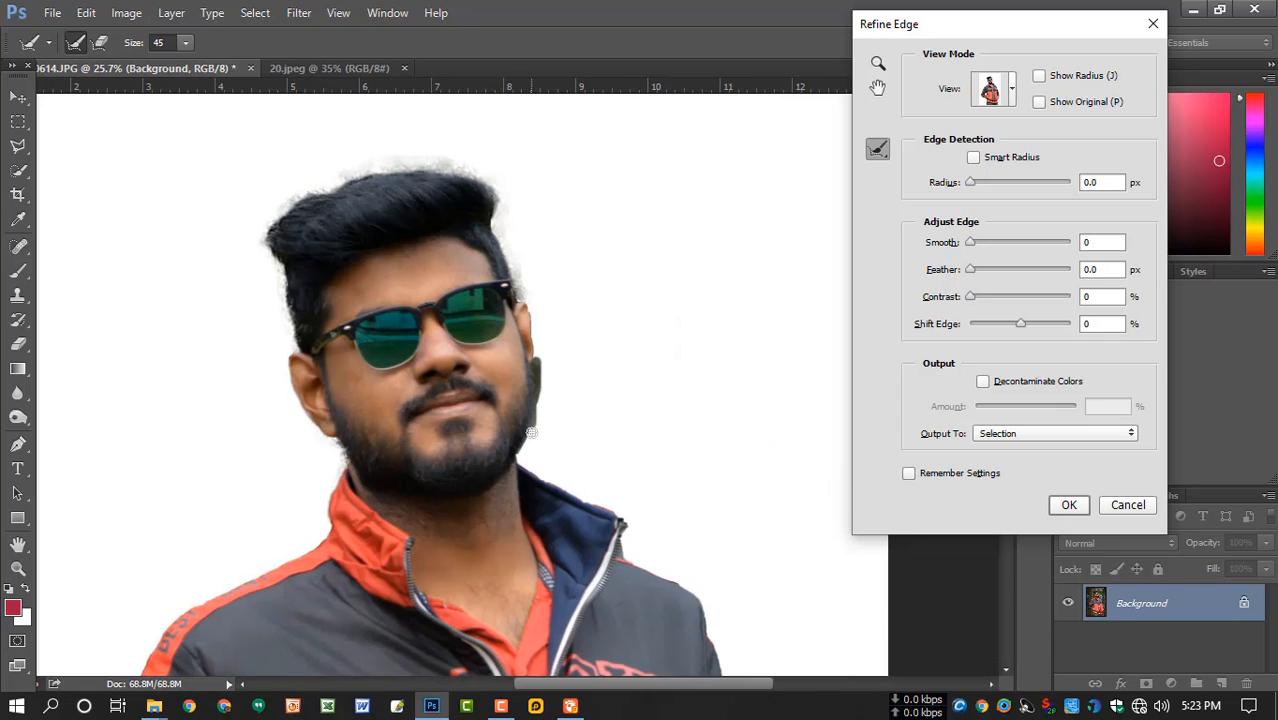
pyautogui.moveTo(532, 433)
pyautogui.mouseDown()
pyautogui.moveTo(585, 492)
pyautogui.moveTo(588, 367)
pyautogui.moveTo(520, 277)
pyautogui.mouseUp()
# Refine the navy collar and the outer sleeve edge down past the wristwatch on the image's right side with brush size 60
pyautogui.press('space')
pyautogui.scroll(-3, 586, 367)
pyautogui.press('space')
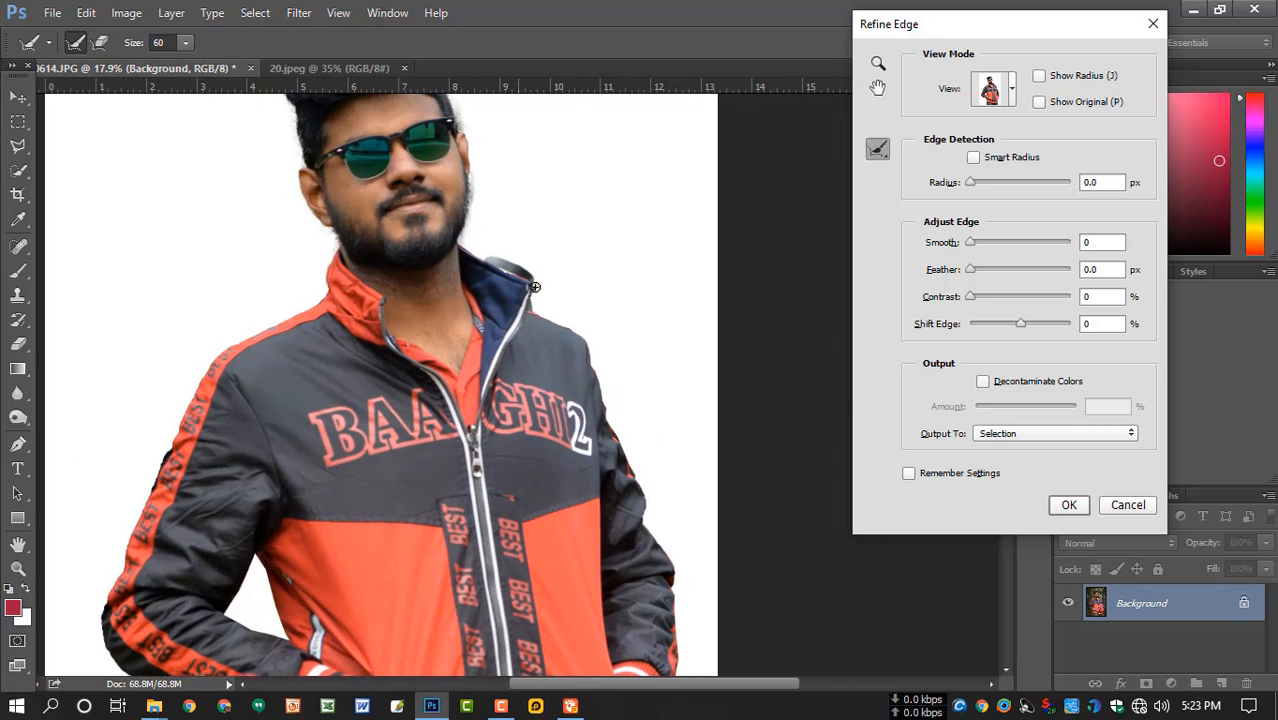
pyautogui.press('space')
pyautogui.moveTo(601, 394); pyautogui.dragTo(573, 277)
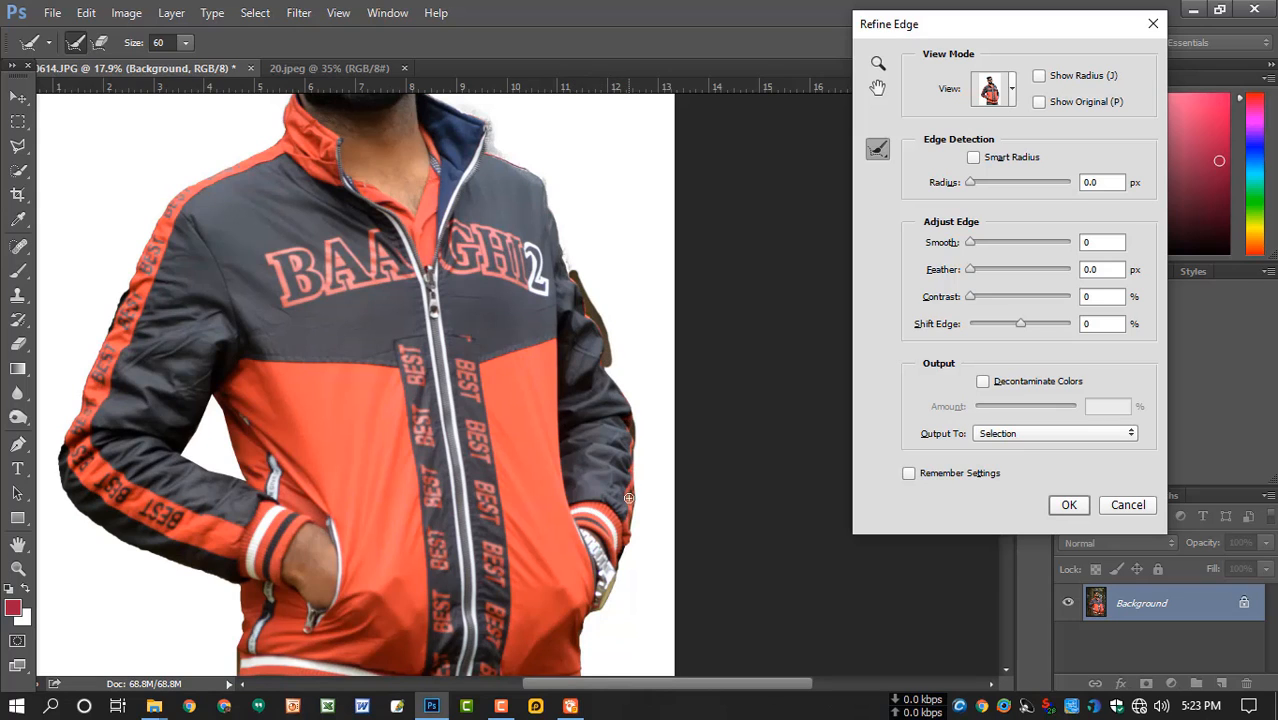
pyautogui.moveTo(628, 497)
pyautogui.mouseDown()
pyautogui.moveTo(611, 602)
pyautogui.moveTo(625, 550)
pyautogui.moveTo(679, 524)
pyautogui.mouseUp()
pyautogui.press('space')
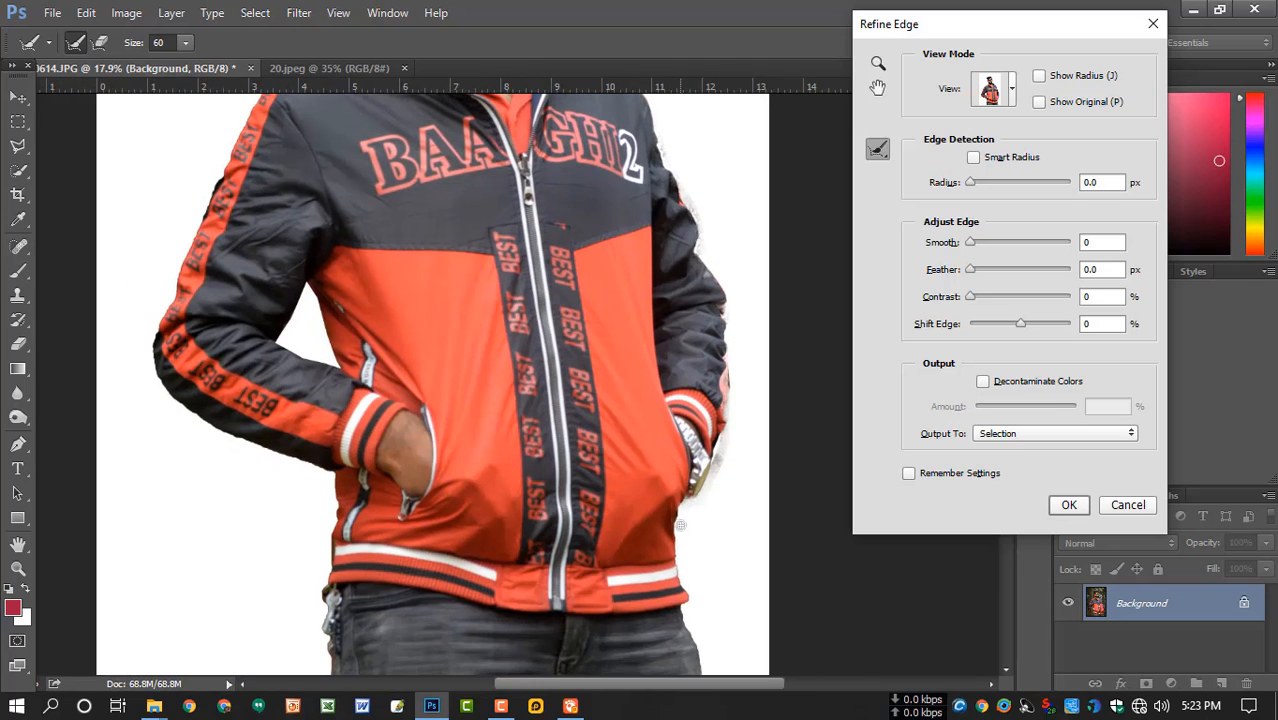
# Refine the jeans and striped hem edge and the outer forearm sleeve on the image's left side
pyautogui.press('space')
pyautogui.moveTo(483, 507); pyautogui.dragTo(494, 413)
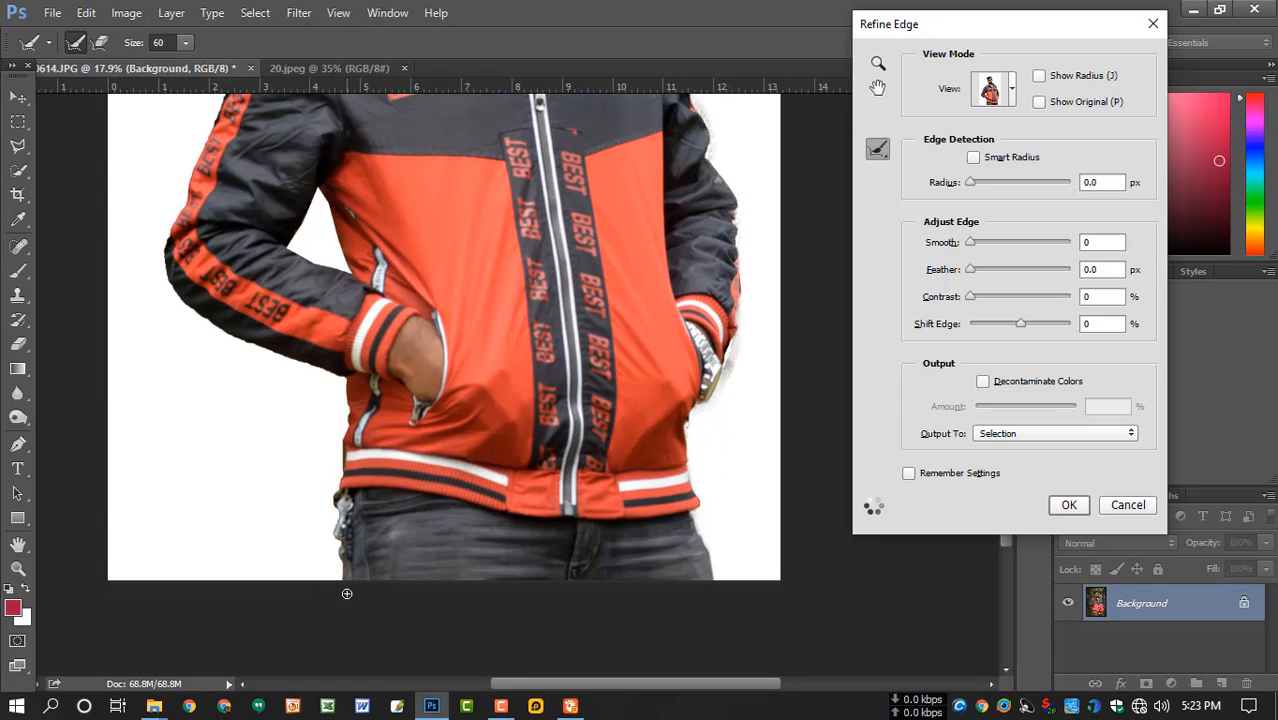
pyautogui.moveTo(342, 572); pyautogui.dragTo(336, 501)
pyautogui.moveTo(347, 382)
pyautogui.mouseDown()
pyautogui.moveTo(238, 336)
pyautogui.moveTo(162, 268)
pyautogui.moveTo(166, 248)
pyautogui.mouseUp()
# Refine the edges of the gap between arm and torso and the striped upper sleeve and shoulder on the image's left side
pyautogui.press('space')
pyautogui.moveTo(166, 248)
pyautogui.mouseDown()
pyautogui.moveTo(218, 428)
pyautogui.moveTo(186, 418)
pyautogui.mouseUp()
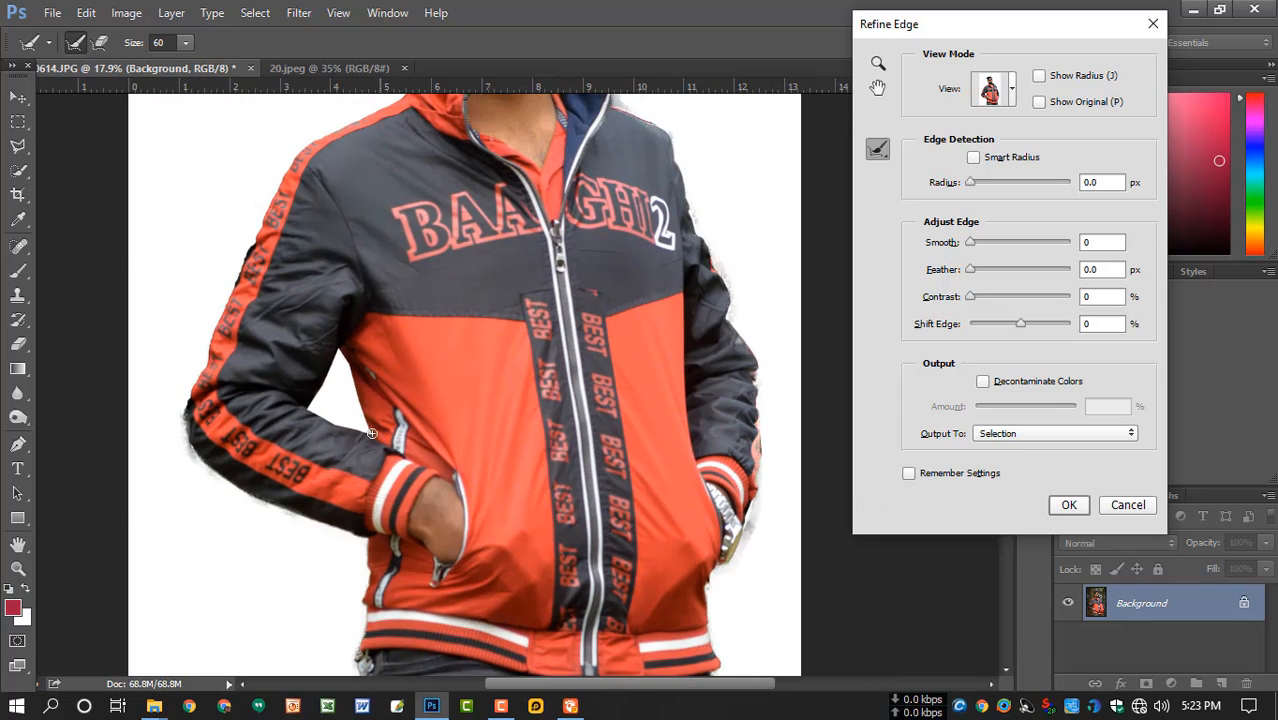
pyautogui.press('space')
pyautogui.moveTo(363, 418); pyautogui.dragTo(405, 568)
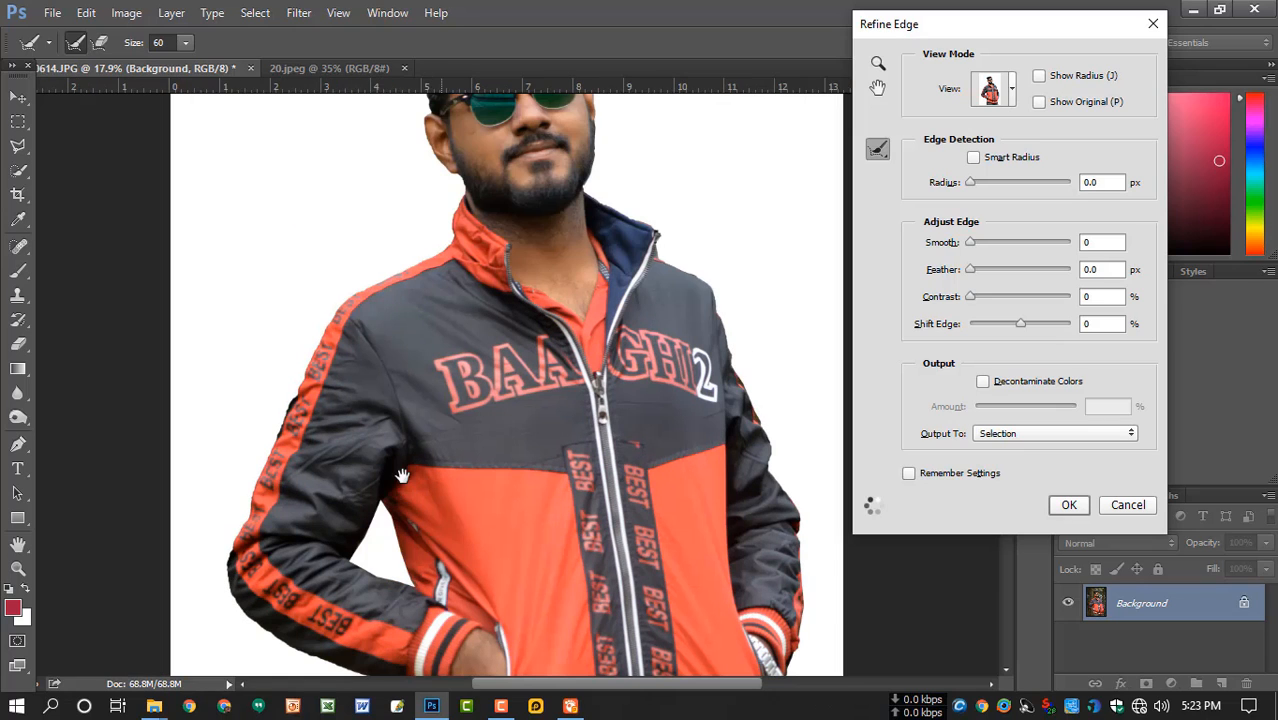
pyautogui.press('space')
pyautogui.moveTo(318, 364)
pyautogui.mouseDown()
pyautogui.moveTo(294, 495)
pyautogui.moveTo(290, 457)
pyautogui.mouseUp()
pyautogui.moveTo(350, 408); pyautogui.dragTo(352, 406)
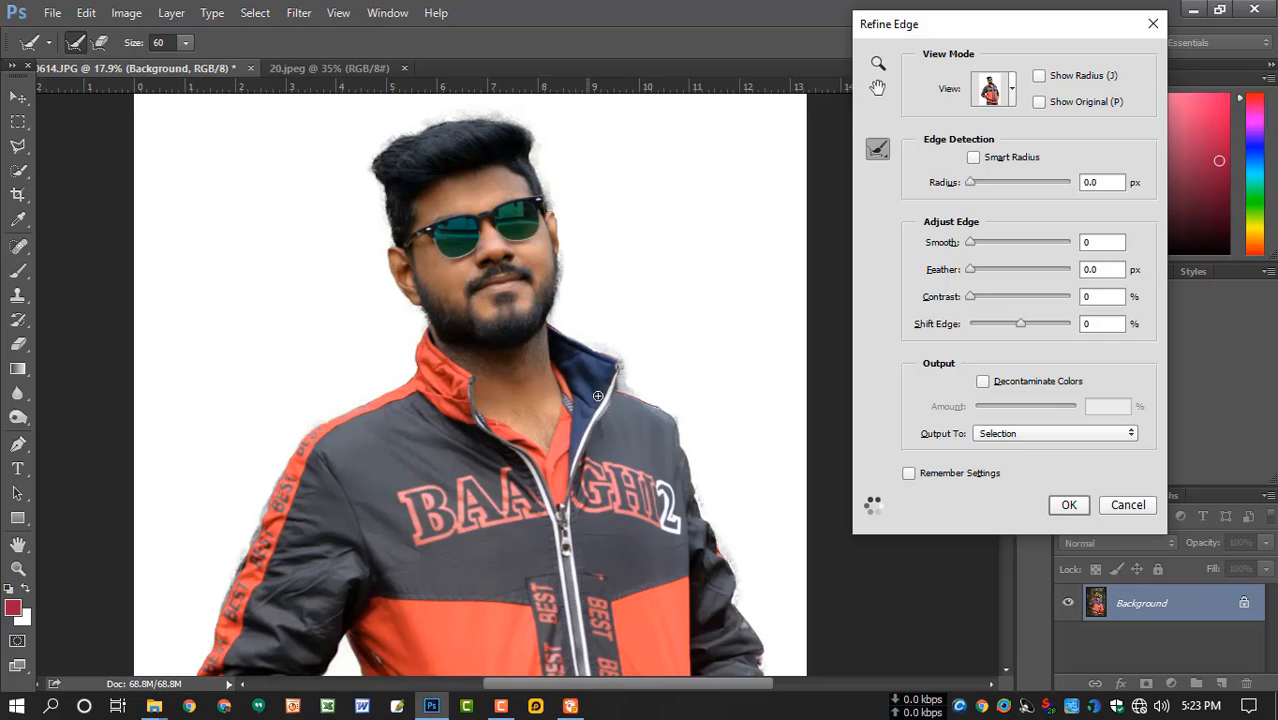
# Set the edge feather to 2.8 px and output the refined cutout to a new layer
pyautogui.hotkey('ctrl', '-')
pyautogui.hotkey('ctrl', '-')
pyautogui.click(1015, 432)
pyautogui.click(1015, 432)
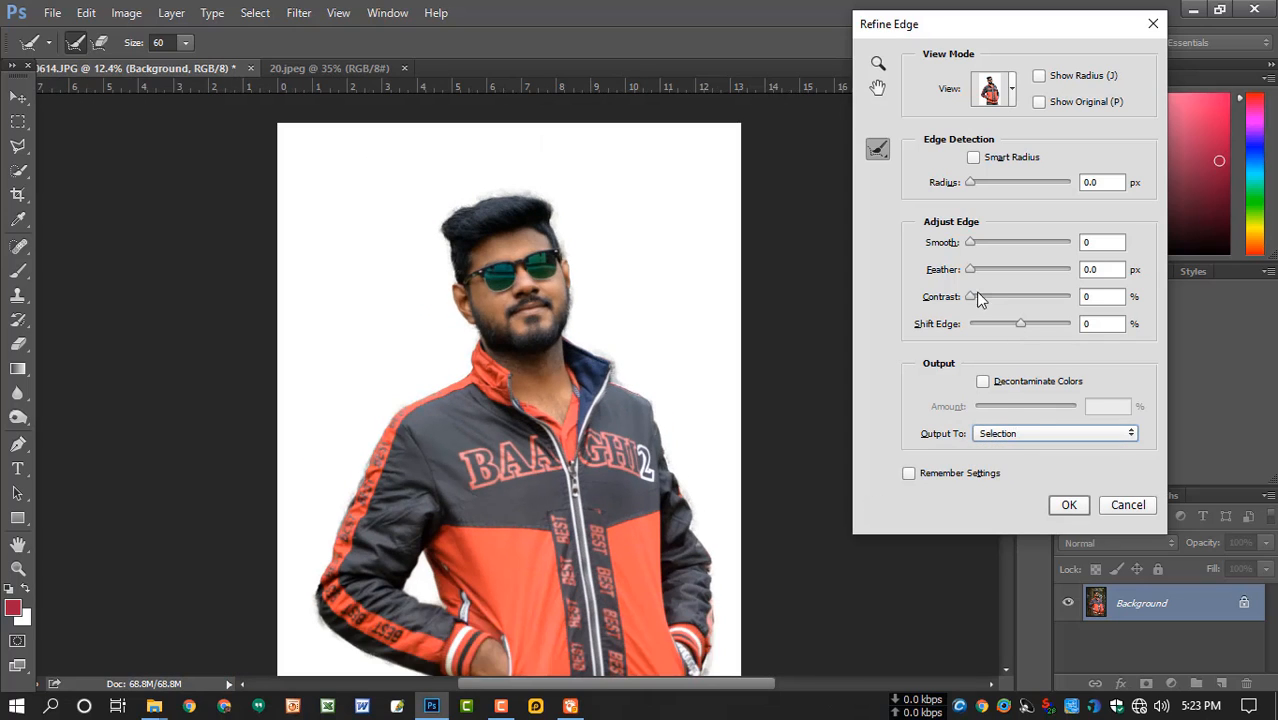
pyautogui.click(987, 273)
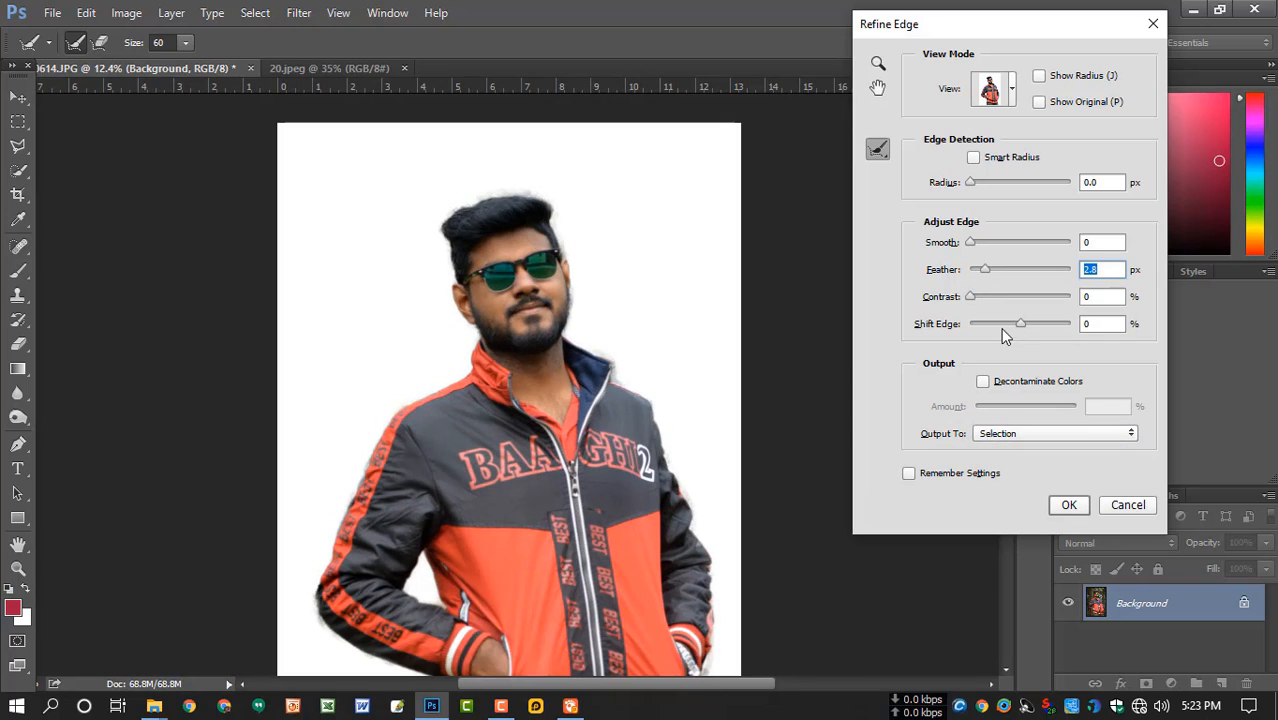
pyautogui.click(1030, 433)
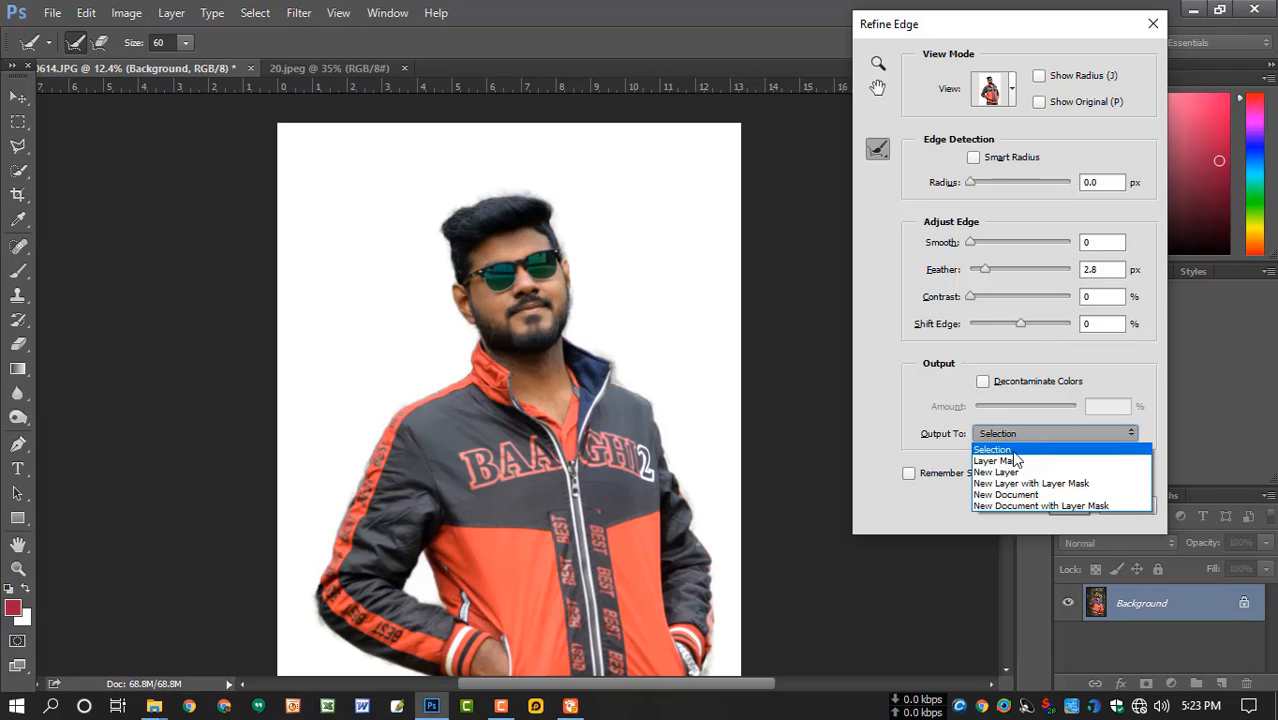
pyautogui.click(1002, 473)
pyautogui.click(1068, 505)
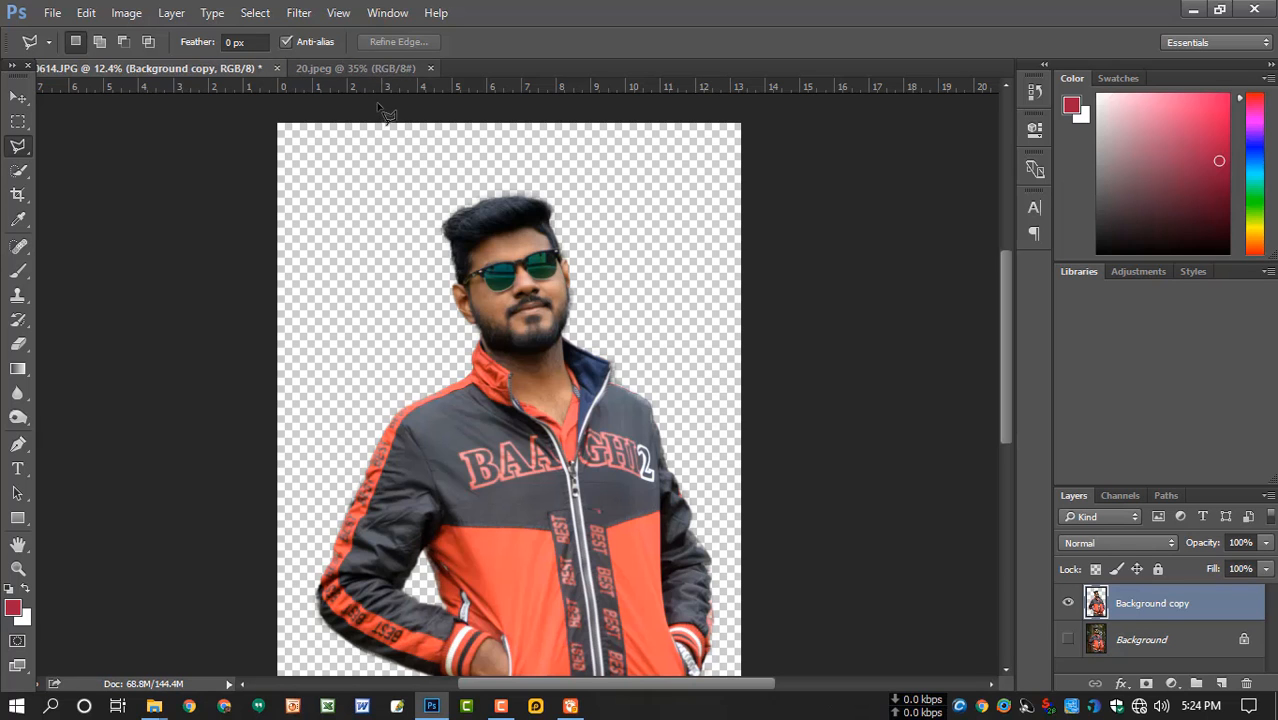
# Apply a Brightness/Contrast adjustment to the cutout layer with brightness 9 and contrast 26
pyautogui.scroll(-2, 547, 164)
pyautogui.click(127, 13)
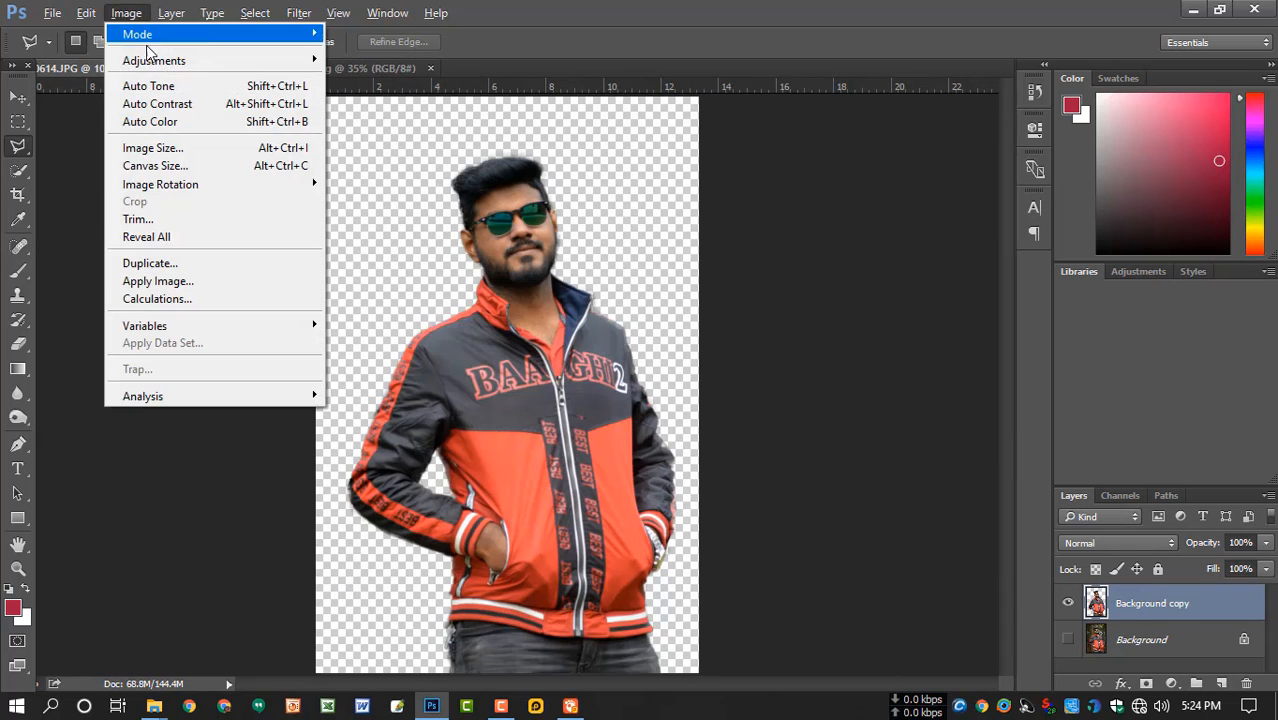
pyautogui.moveTo(300, 57)
pyautogui.click(400, 57)
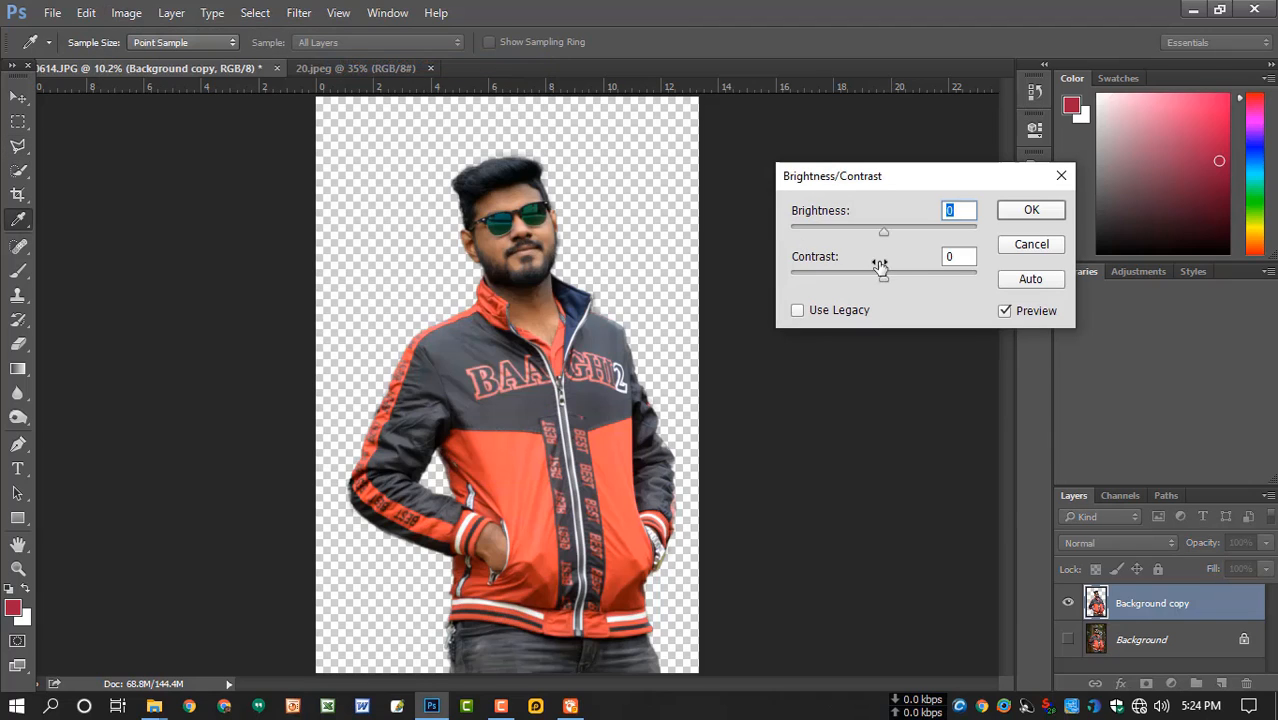
pyautogui.moveTo(888, 277); pyautogui.dragTo(907, 278)
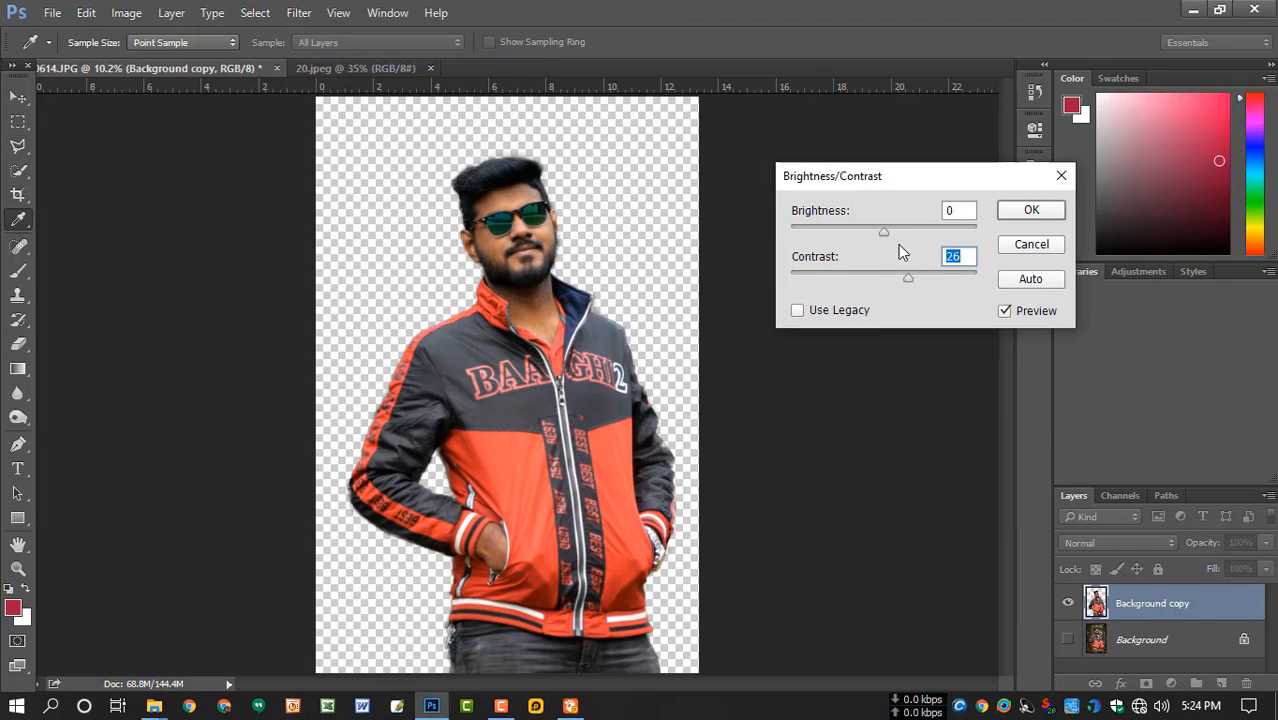
pyautogui.moveTo(884, 232); pyautogui.dragTo(891, 234)
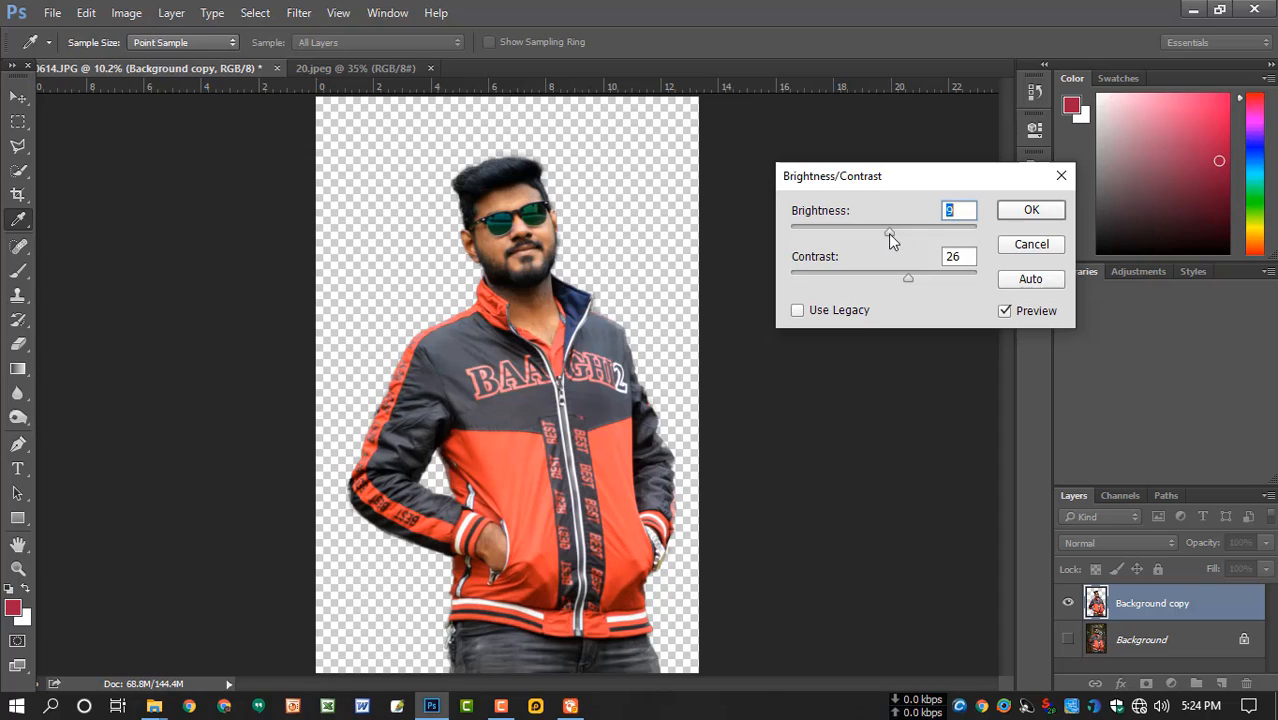
pyautogui.click(1031, 212)
# Apply a Levels adjustment to the cutout with midtone input 1.06 and white input 240
pyautogui.press('l')
pyautogui.hotkey('ctrl', 'l')
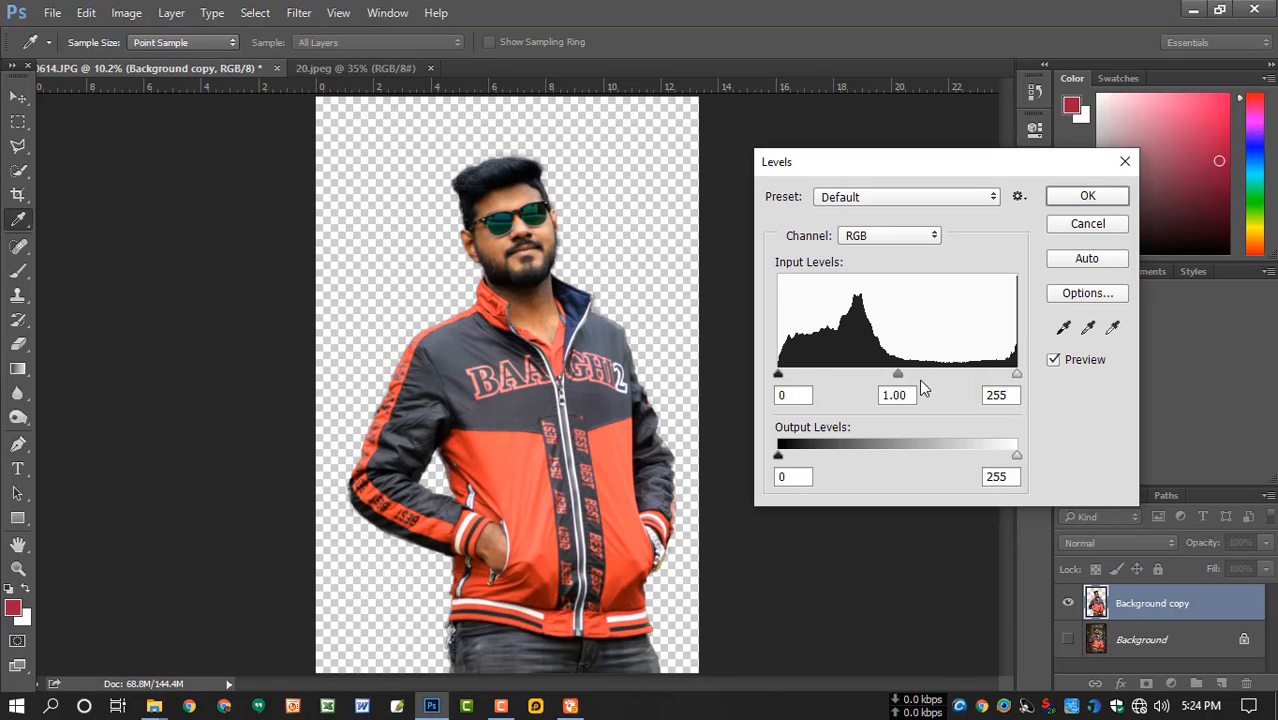
pyautogui.moveTo(895, 373); pyautogui.dragTo(891, 373)
pyautogui.moveTo(1015, 373); pyautogui.dragTo(1004, 373)
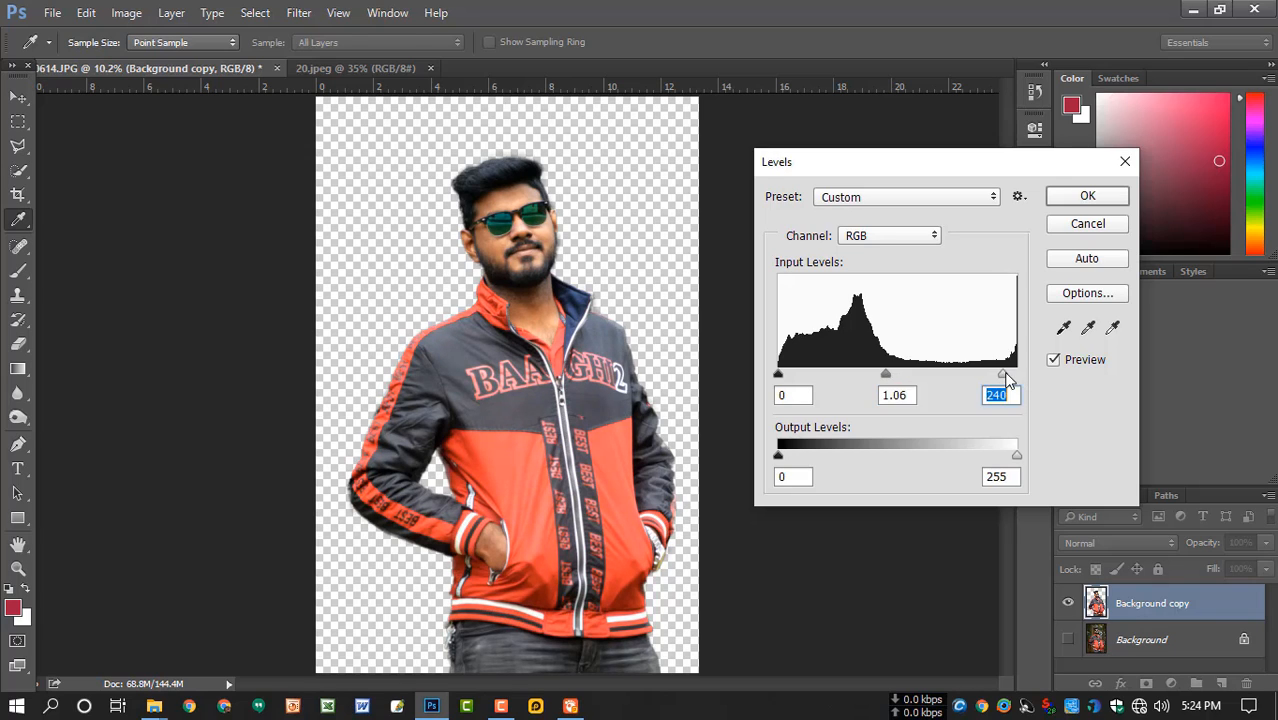
pyautogui.press('Return')
pyautogui.press('l')
# Open the Camera Raw Filter and set Contrast +17, Highlights +18, Shadows +22, Whites +14 and Blacks +8
pyautogui.click(298, 12)
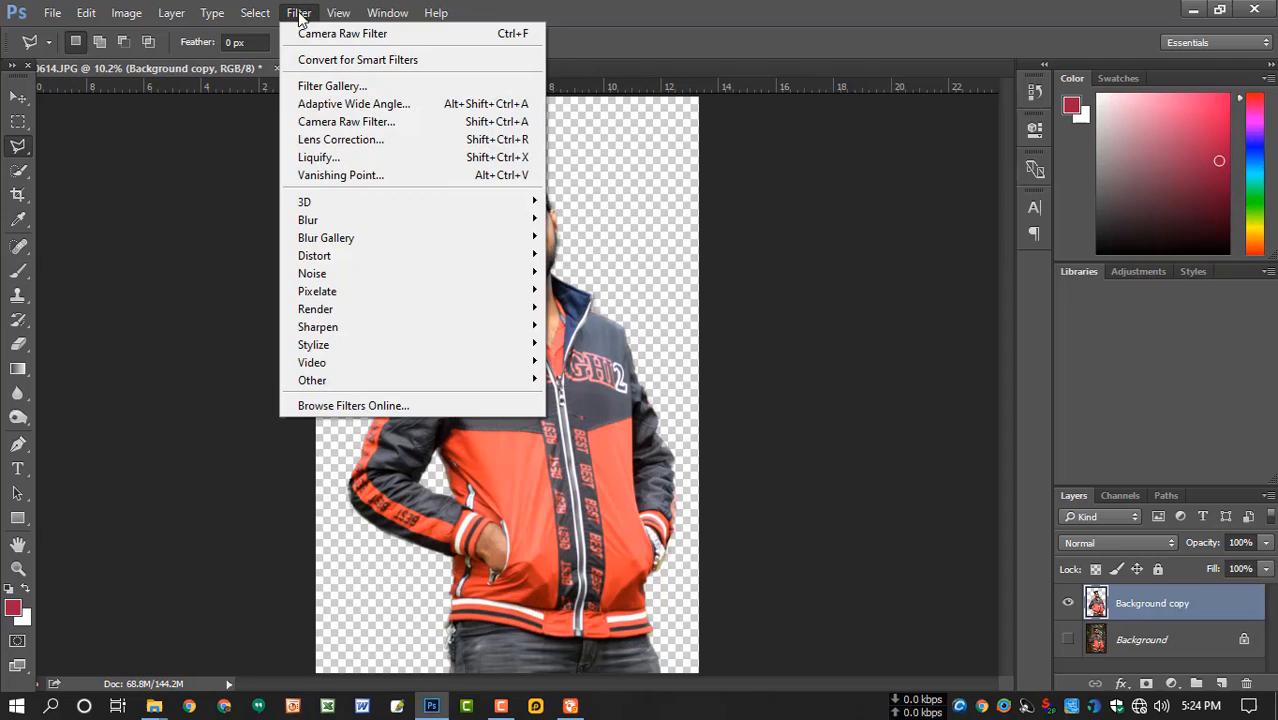
pyautogui.click(340, 124)
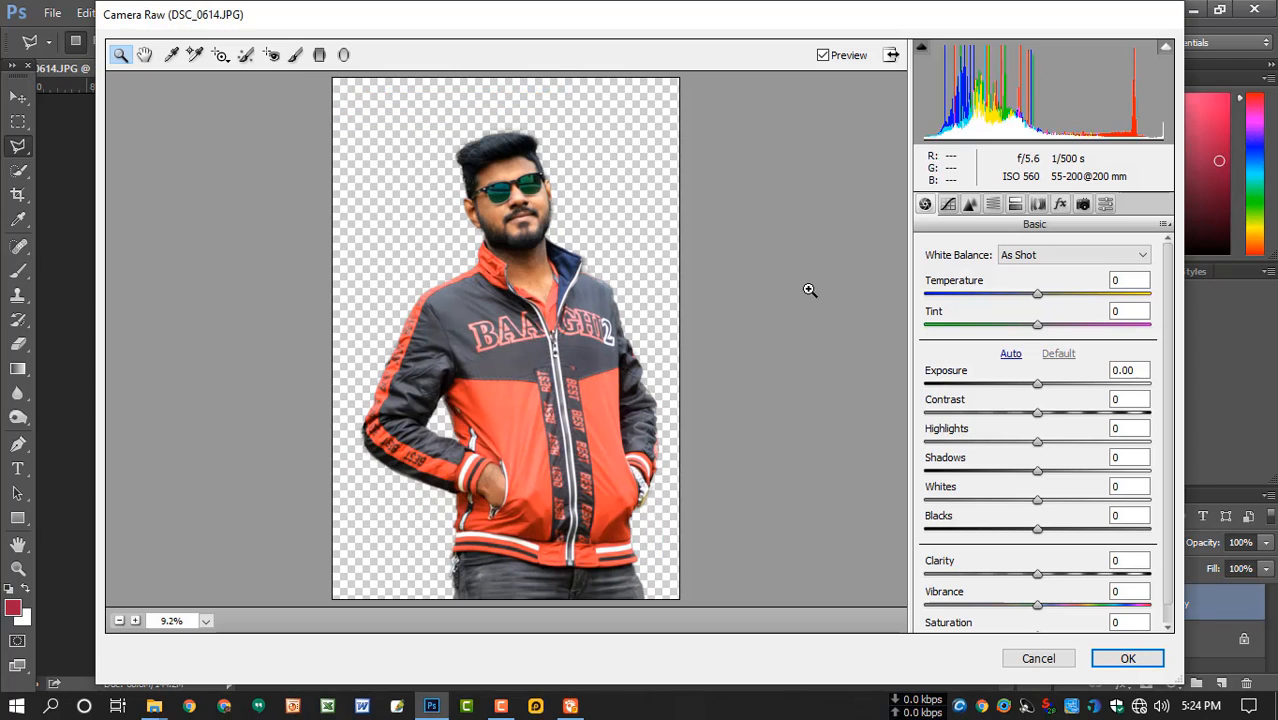
pyautogui.moveTo(1040, 418); pyautogui.dragTo(1044, 512)
pyautogui.scroll(-1, 1072, 546)
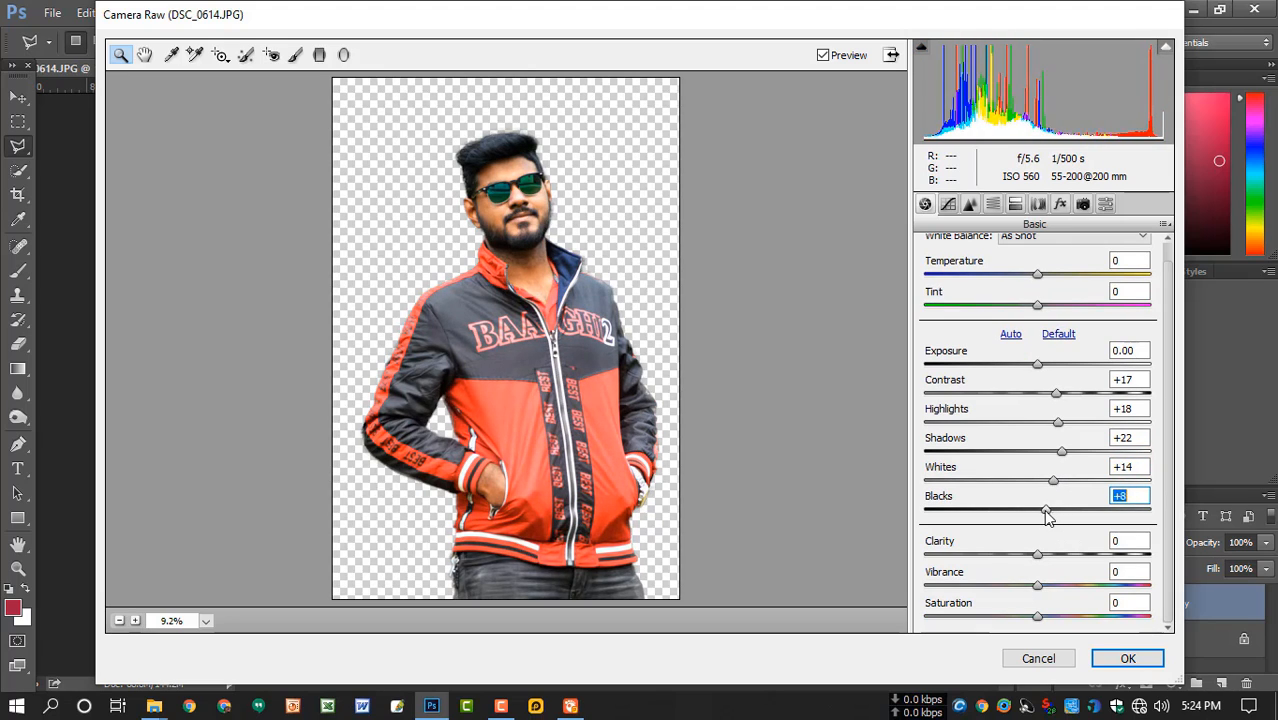
# Set Clarity, Blacks and Vibrance to +18 and Saturation to +3 in the basic adjustments
pyautogui.moveTo(1038, 556); pyautogui.dragTo(1060, 560)
pyautogui.moveTo(1043, 513); pyautogui.dragTo(1058, 513)
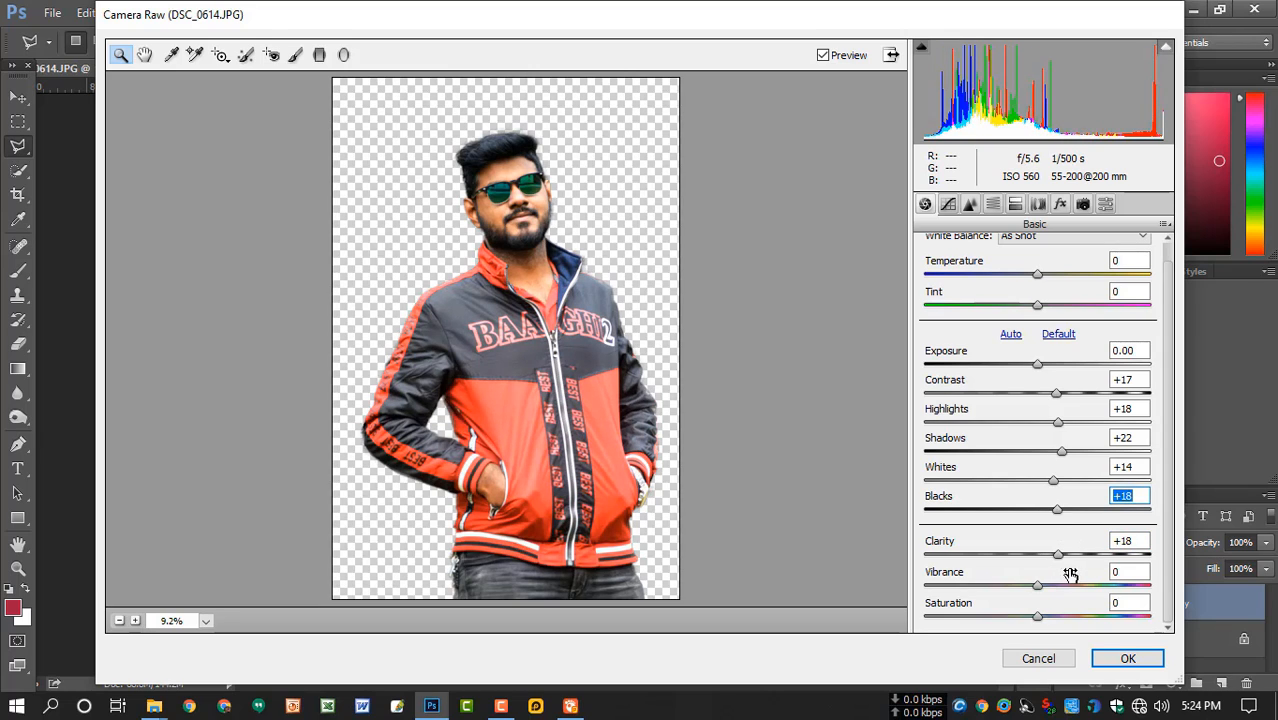
pyautogui.moveTo(1037, 588); pyautogui.dragTo(1047, 620)
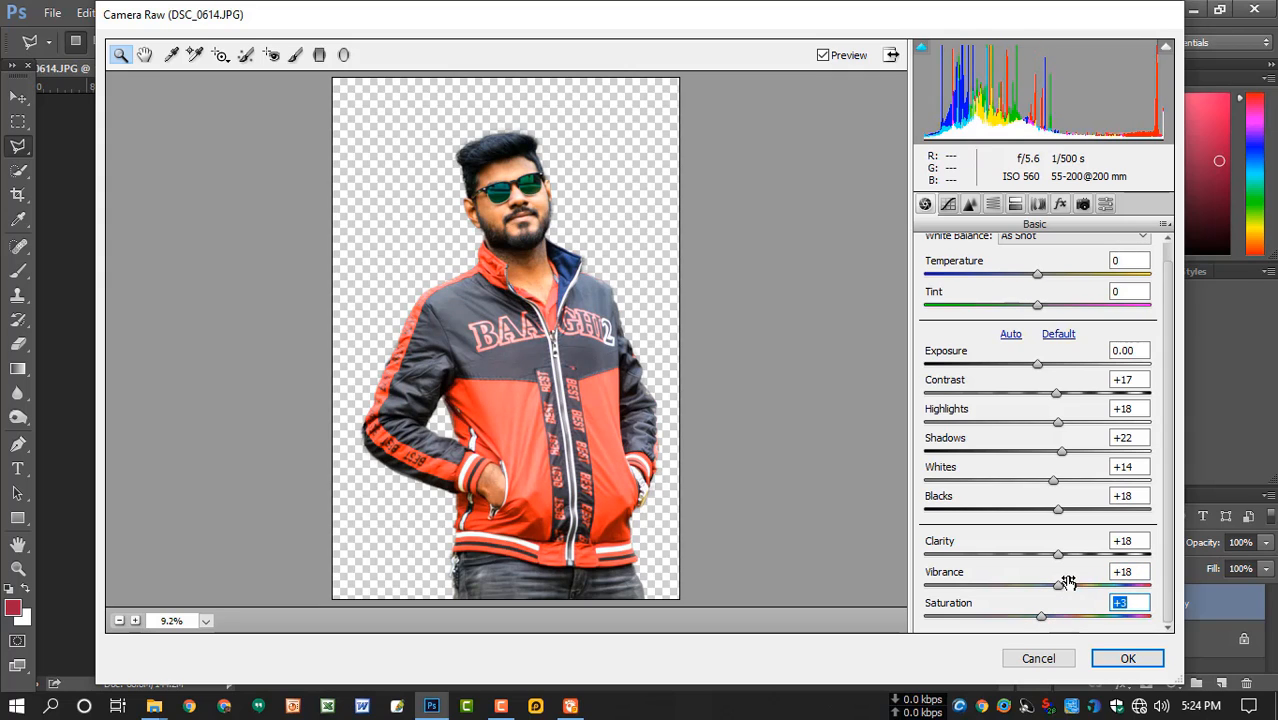
# Try a parametric tone curve with Highlights +7 and Lights +4
pyautogui.click(948, 205)
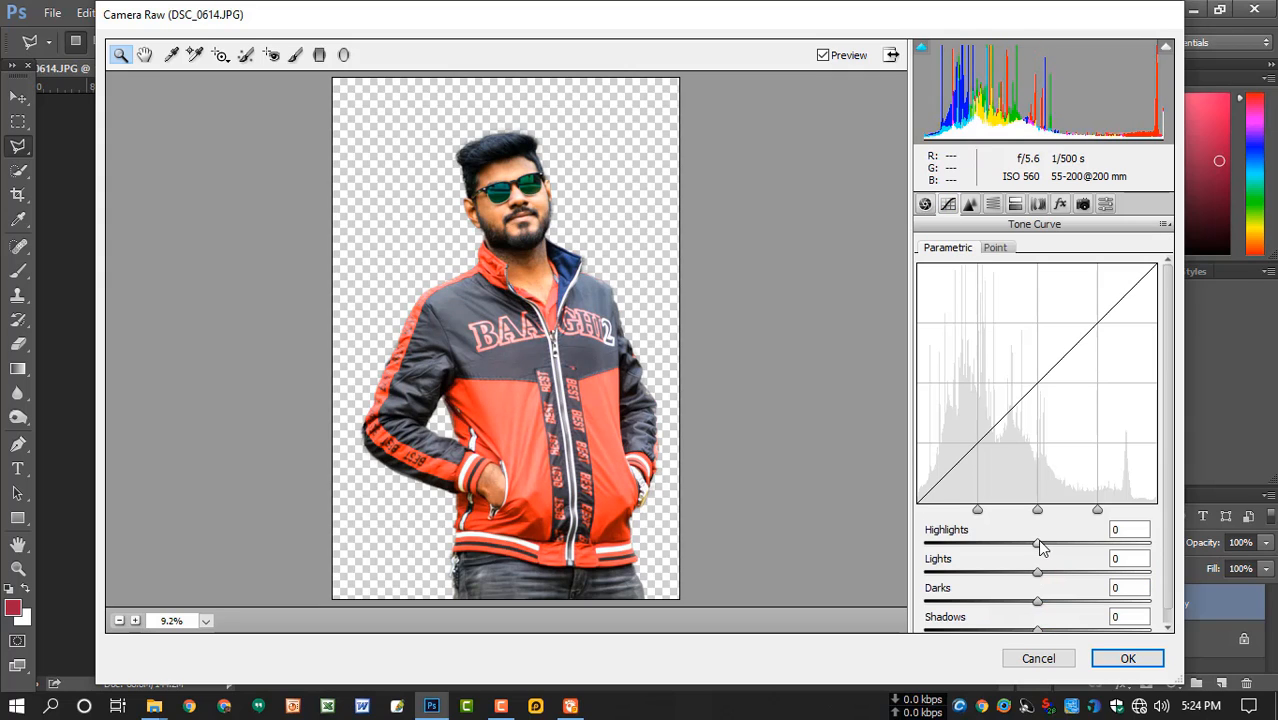
pyautogui.moveTo(1039, 543); pyautogui.dragTo(1047, 579)
pyautogui.scroll(-1, 1059, 572)
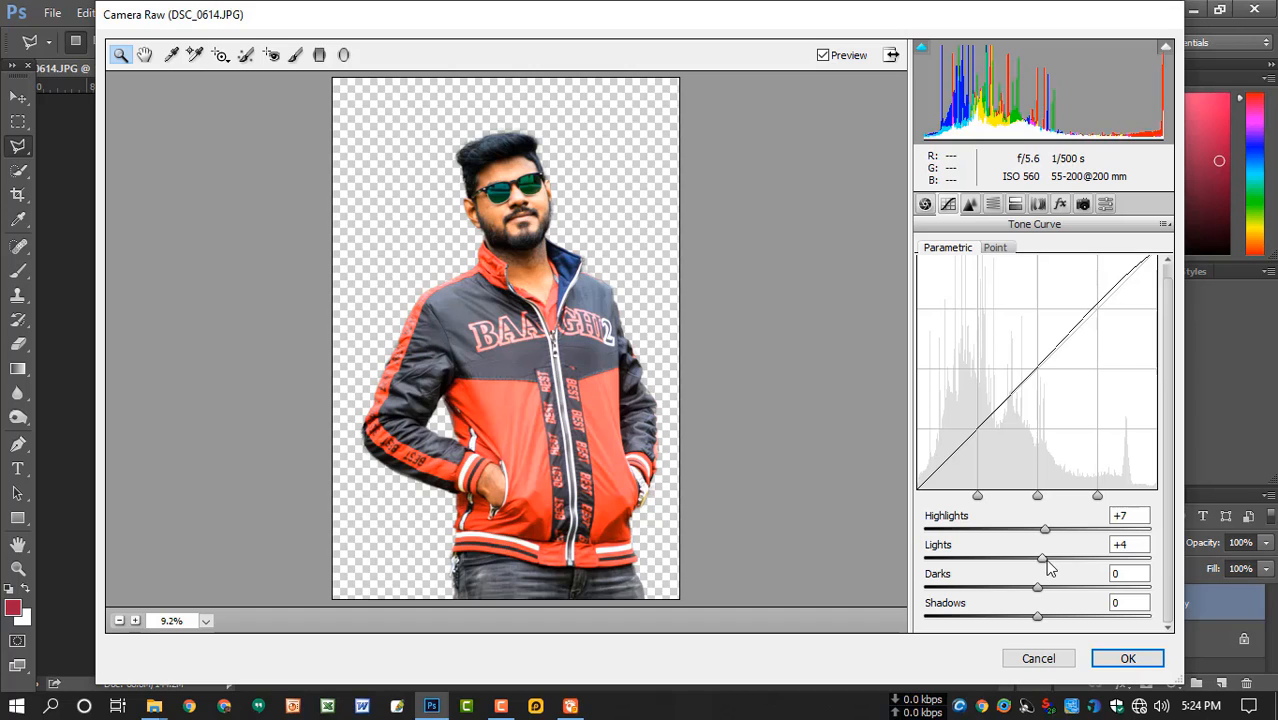
# Reset the tone curve's Highlights and Lights to 0 and set its Darks and Shadows to +12
pyautogui.write('0')
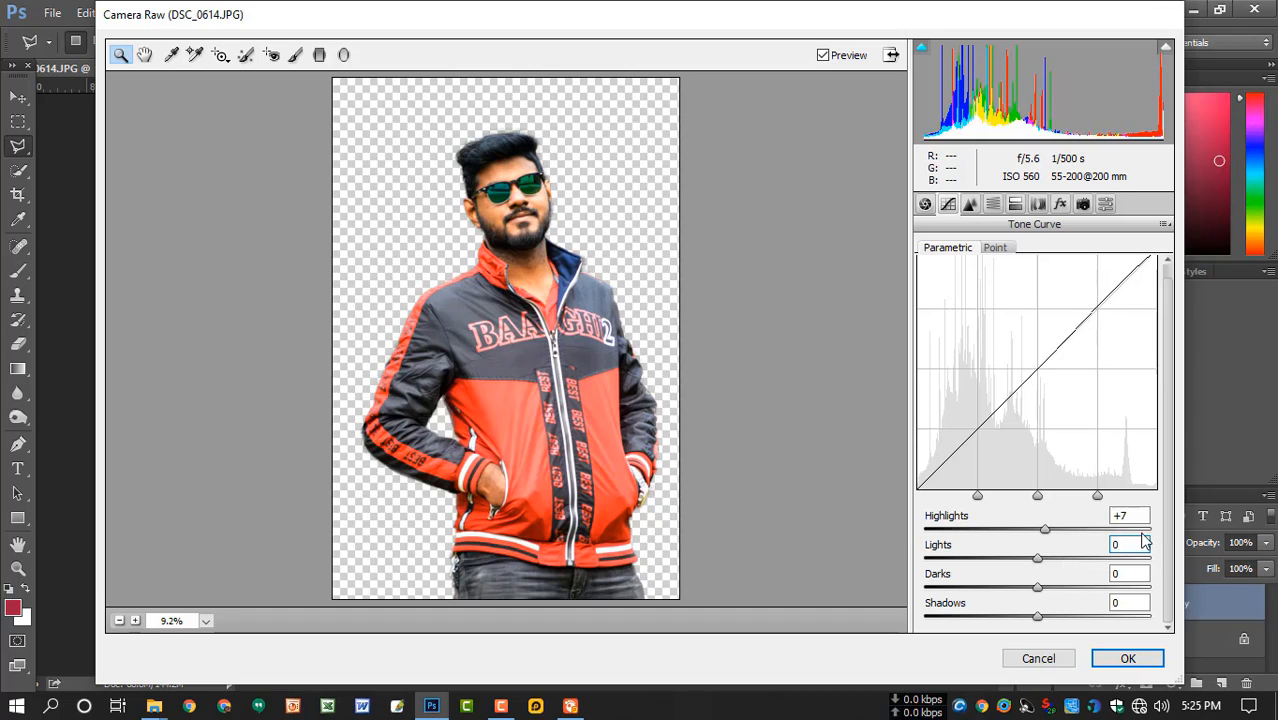
pyautogui.hotkey('shift', 'Tab')
pyautogui.write('0')
pyautogui.moveTo(1040, 592); pyautogui.dragTo(1055, 622)
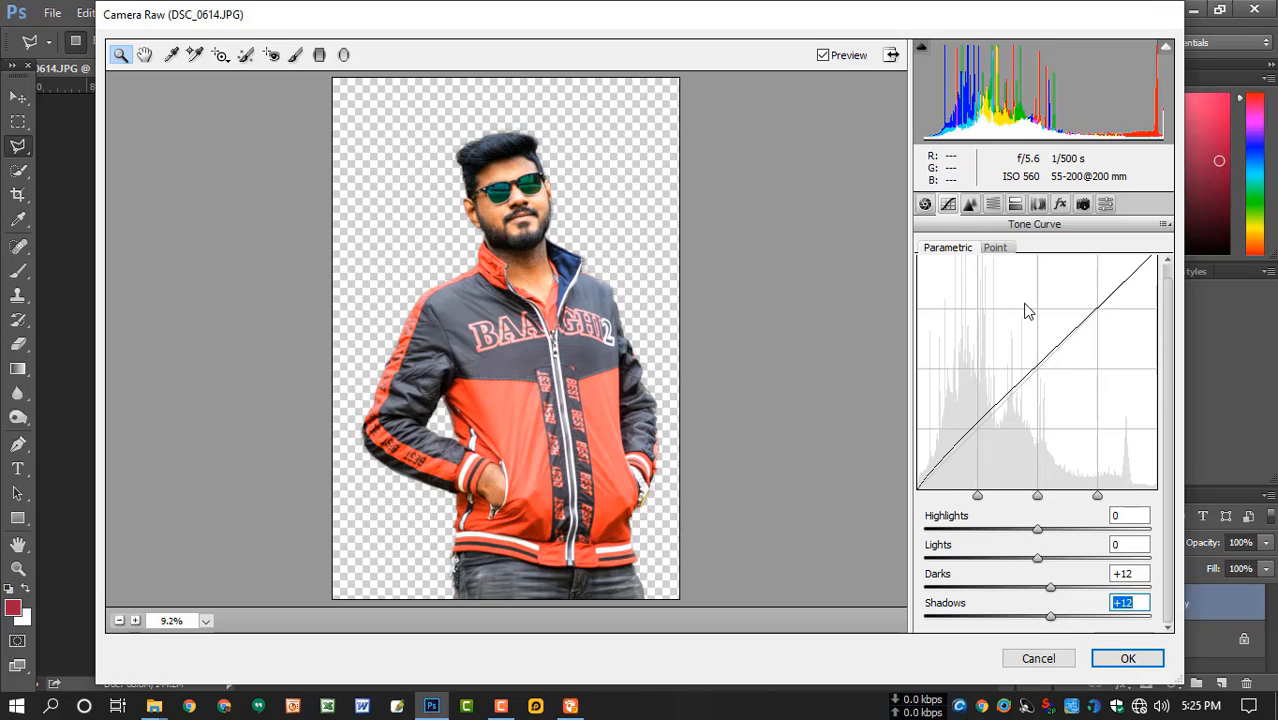
# Set the HSL saturation of Oranges to -13, Yellows to +32 and Greens to +63, and strongly raise Purples
pyautogui.click(993, 205)
pyautogui.moveTo(1043, 368); pyautogui.dragTo(1031, 369)
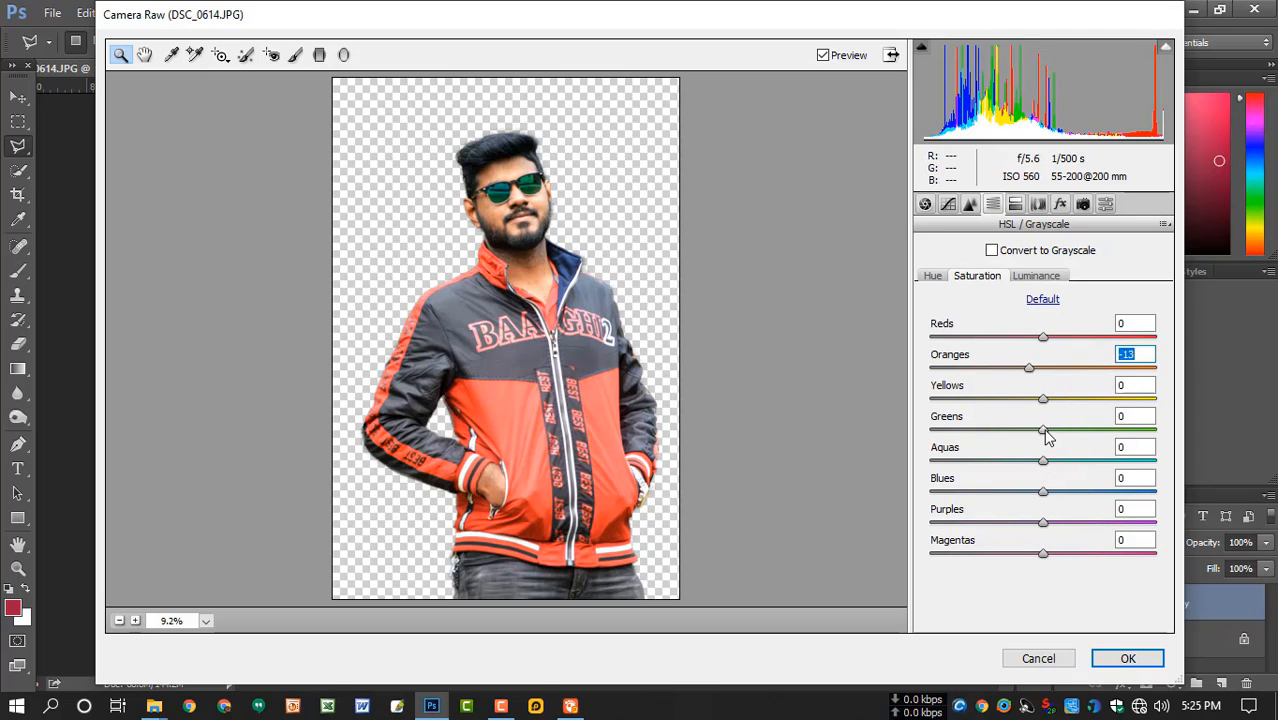
pyautogui.moveTo(1045, 430); pyautogui.dragTo(1118, 430)
pyautogui.moveTo(1043, 398); pyautogui.dragTo(1078, 398)
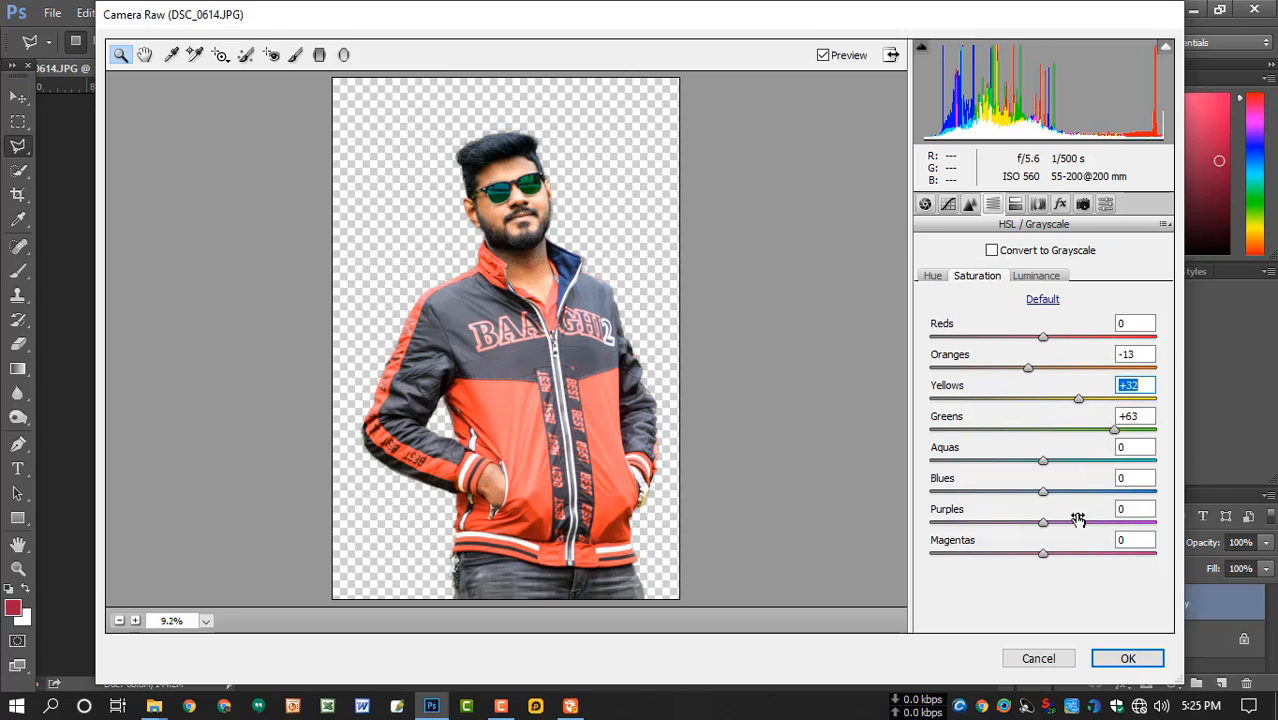
pyautogui.moveTo(1043, 522); pyautogui.dragTo(1145, 522)
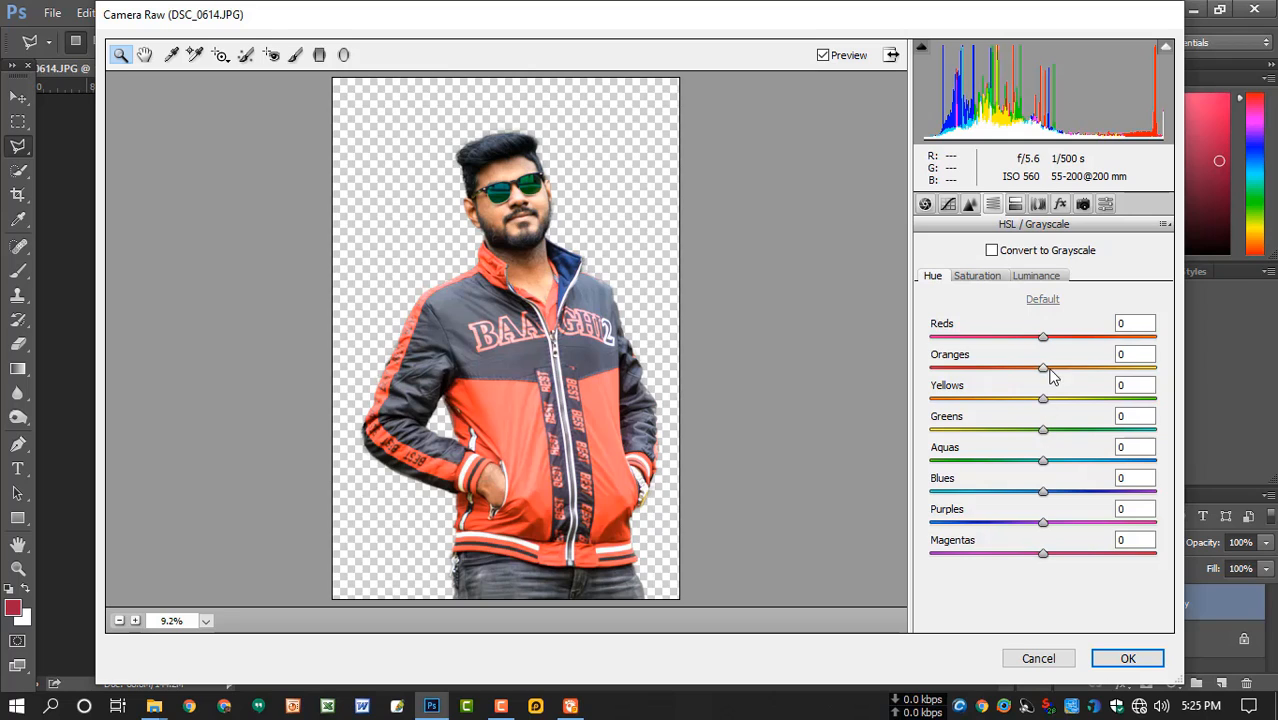
# Set the HSL hue of Reds to -21, Blues to +100, Purples to +98 and Magentas to +100
pyautogui.moveTo(1046, 337)
pyautogui.mouseDown()
pyautogui.moveTo(1084, 337)
pyautogui.moveTo(1018, 337)
pyautogui.moveTo(1062, 367)
pyautogui.moveTo(1027, 367)
pyautogui.moveTo(1071, 337)
pyautogui.moveTo(1003, 341)
pyautogui.moveTo(1021, 337)
pyautogui.mouseUp()
pyautogui.doubleClick(1018, 337)
pyautogui.doubleClick(1036, 369)
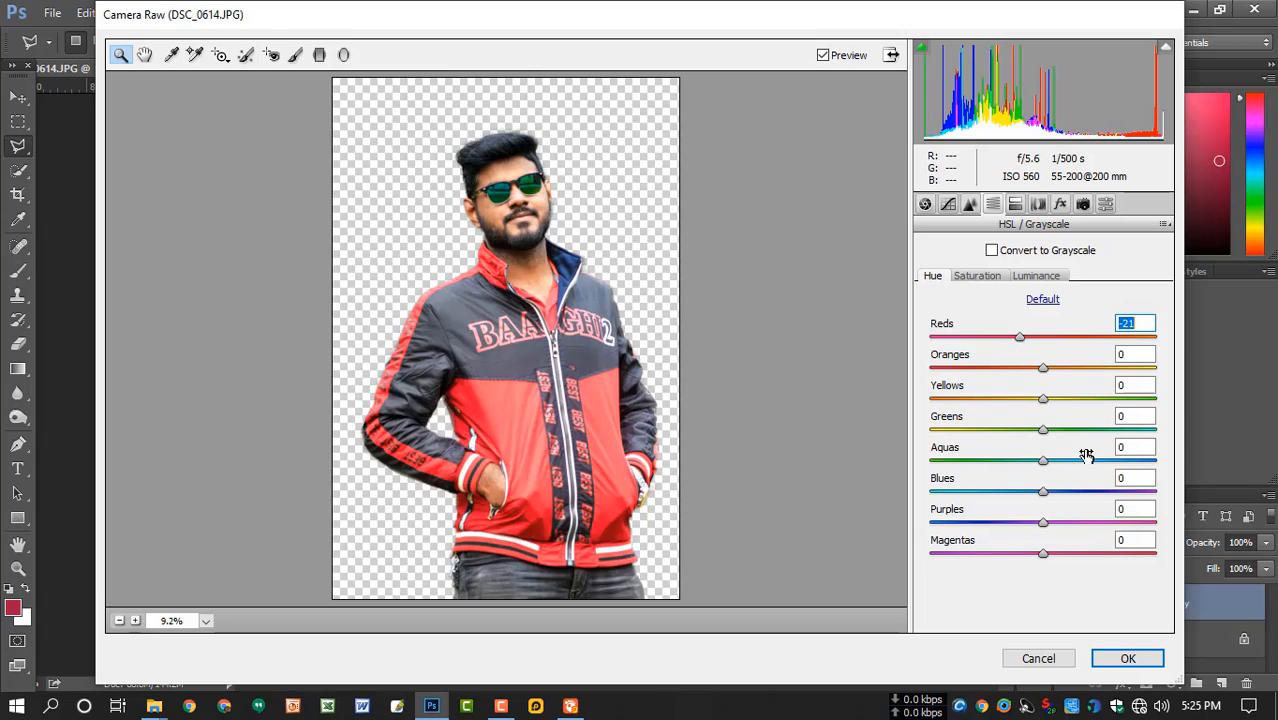
pyautogui.moveTo(1066, 498); pyautogui.dragTo(988, 498)
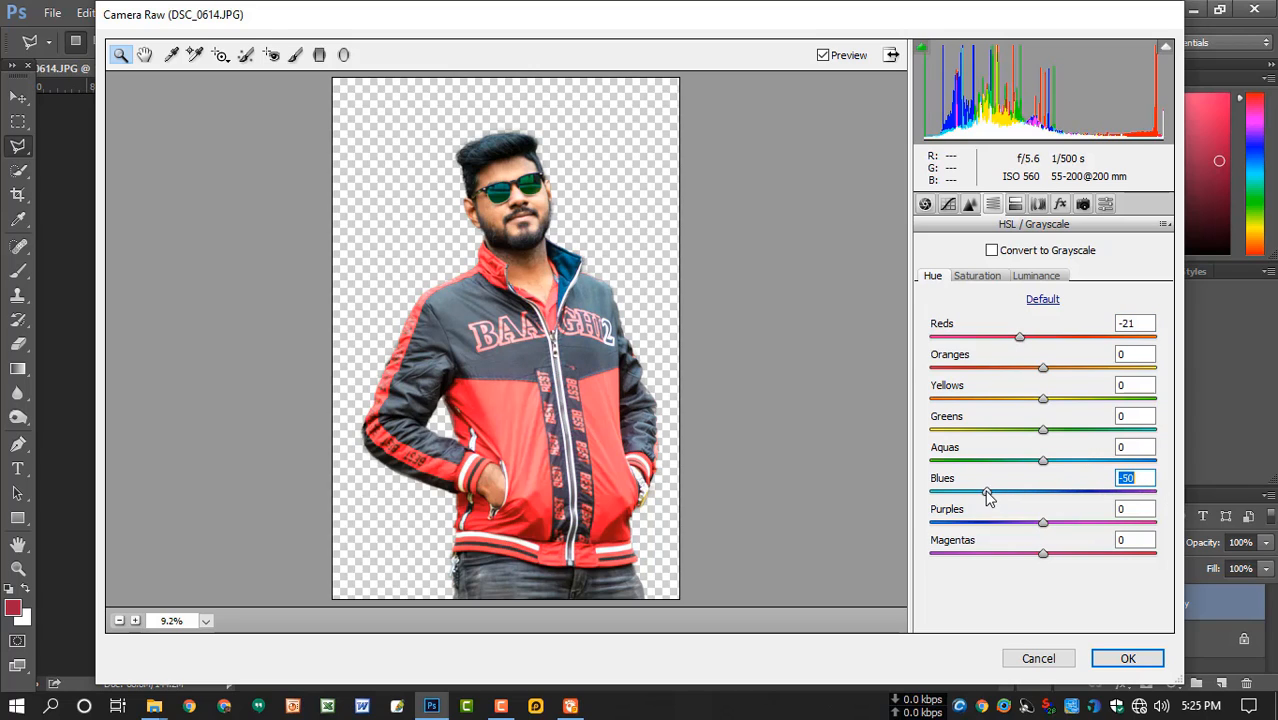
pyautogui.doubleClick(970, 493)
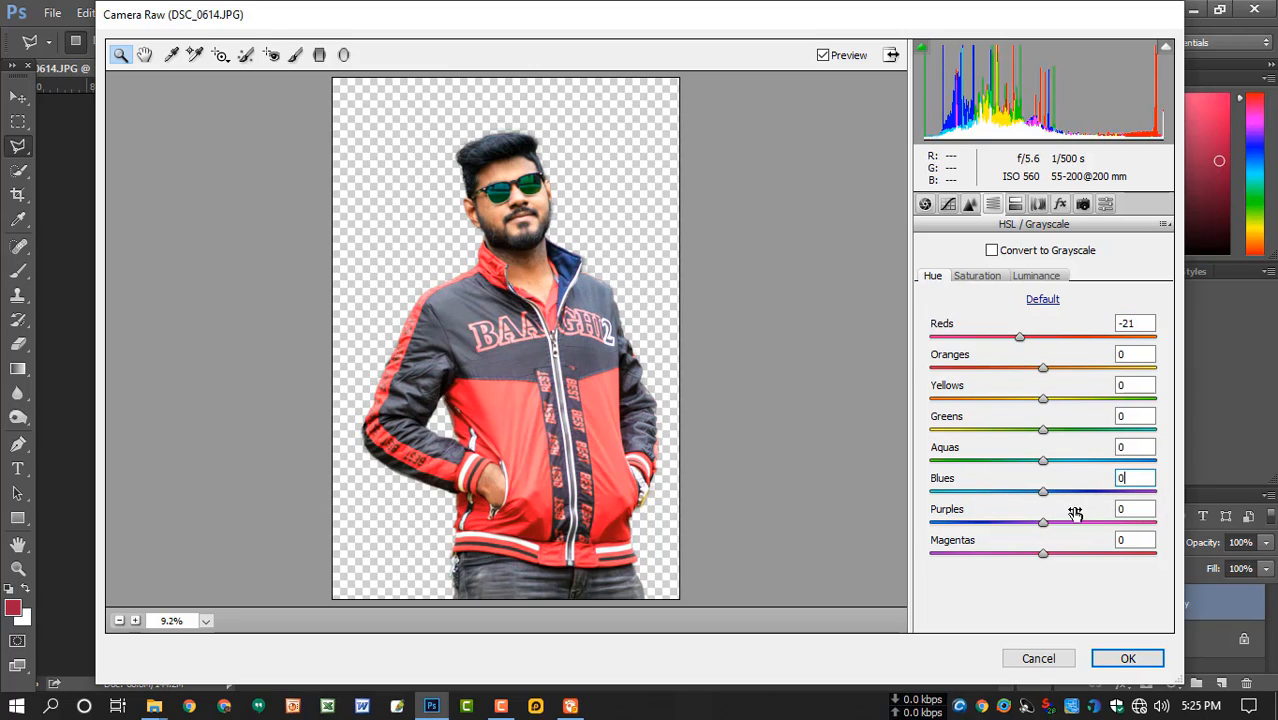
pyautogui.moveTo(1046, 496); pyautogui.dragTo(1180, 496)
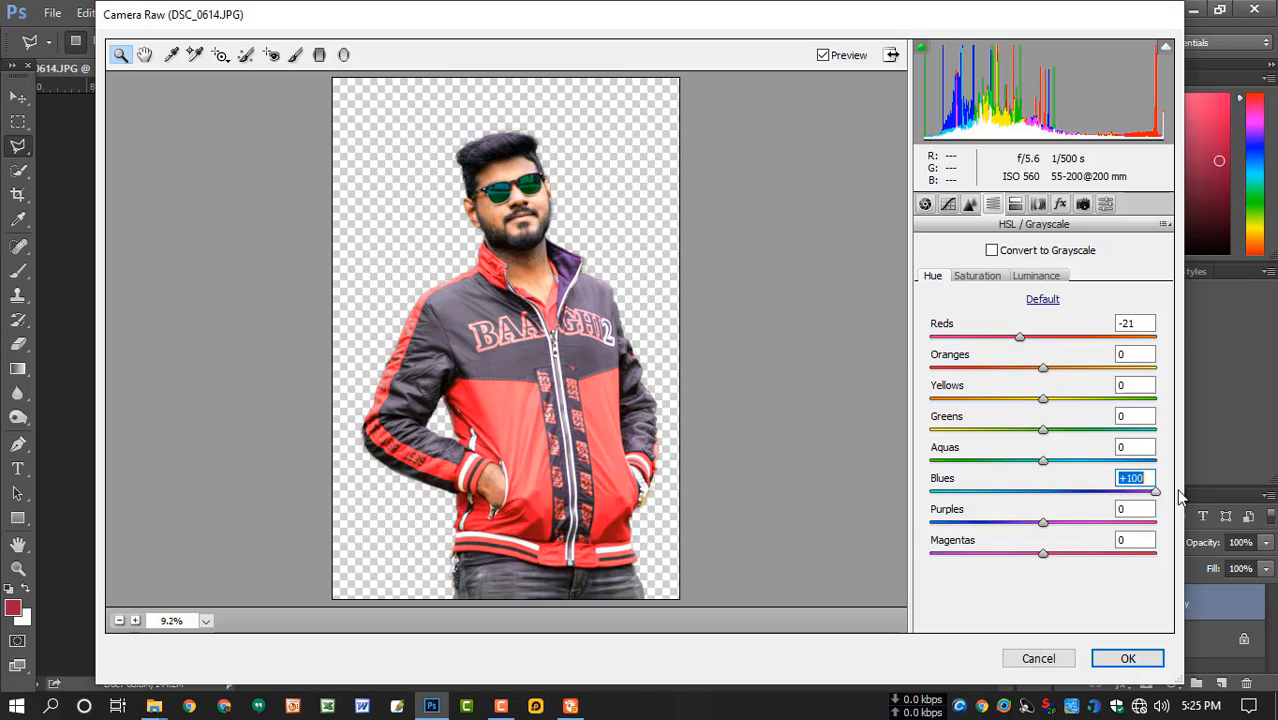
pyautogui.moveTo(1045, 522); pyautogui.dragTo(1157, 511)
pyautogui.moveTo(1050, 557); pyautogui.dragTo(1178, 560)
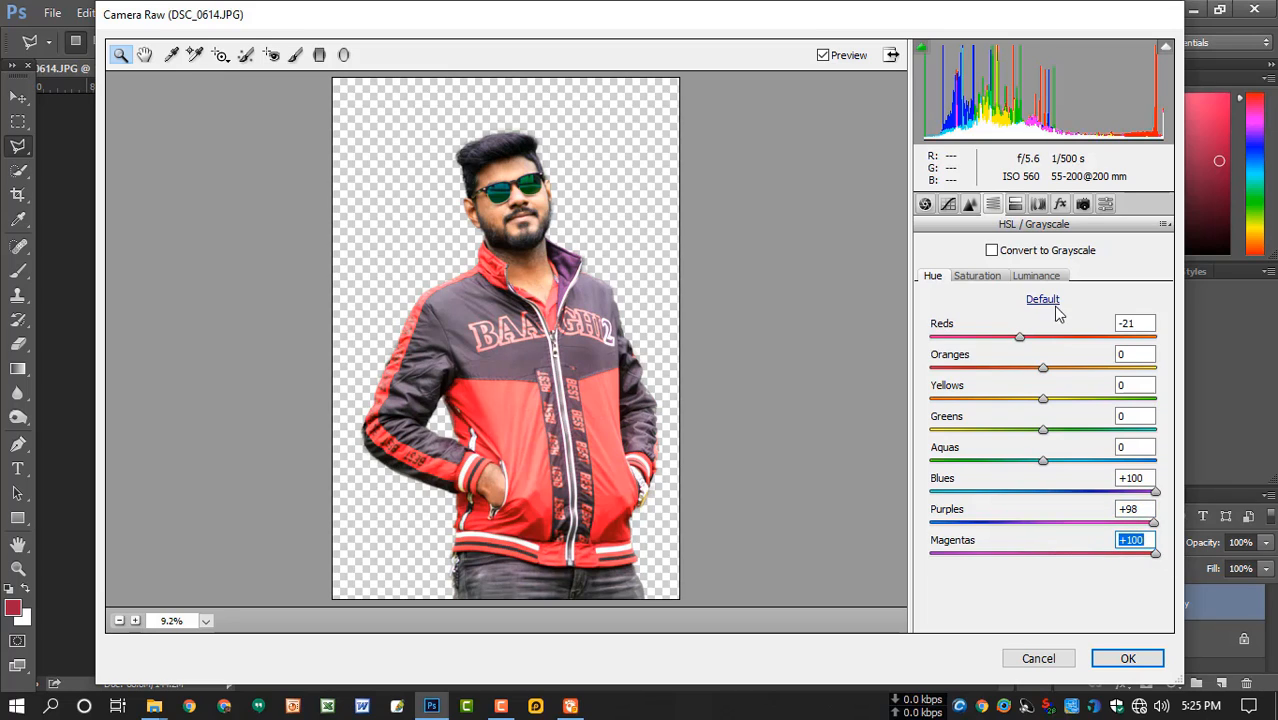
# Set the HSL luminance of Magentas to -100, Purples to -99, Reds to -37 and Oranges to -4, and apply the filter
pyautogui.click(1036, 276)
pyautogui.moveTo(1043, 553); pyautogui.dragTo(930, 548)
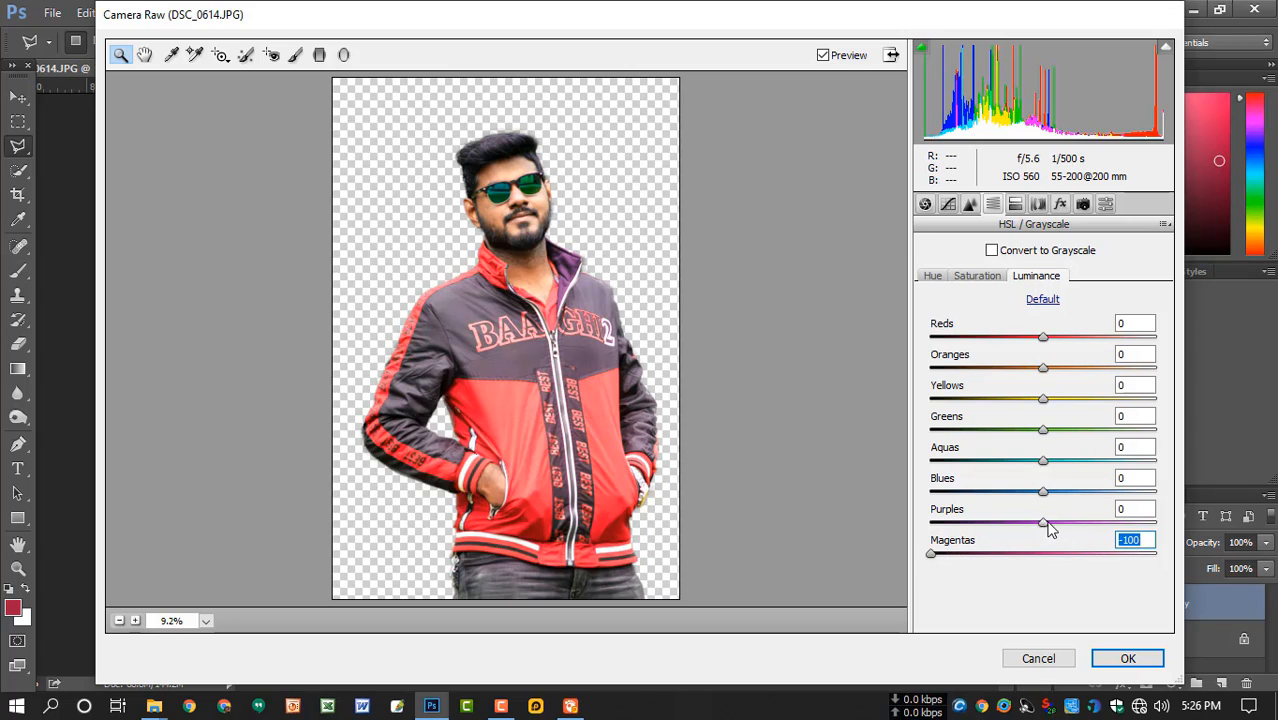
pyautogui.moveTo(1046, 524); pyautogui.dragTo(936, 520)
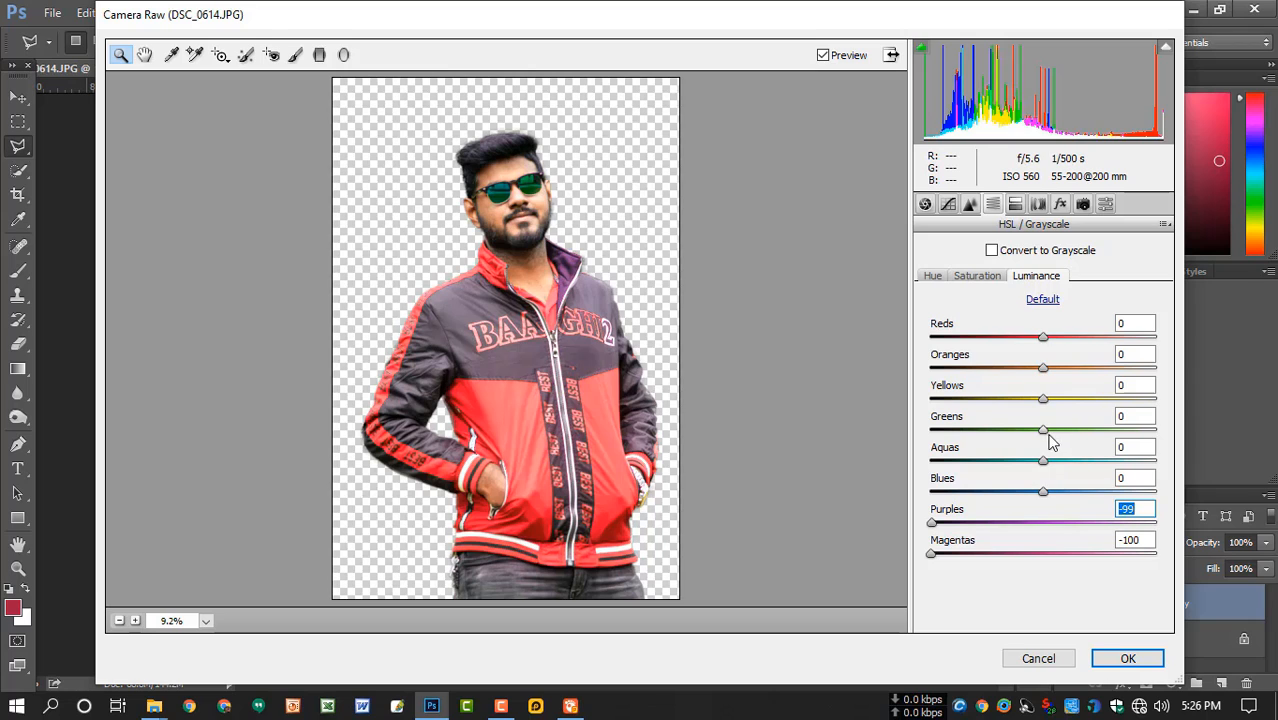
pyautogui.moveTo(1046, 340); pyautogui.dragTo(1042, 373)
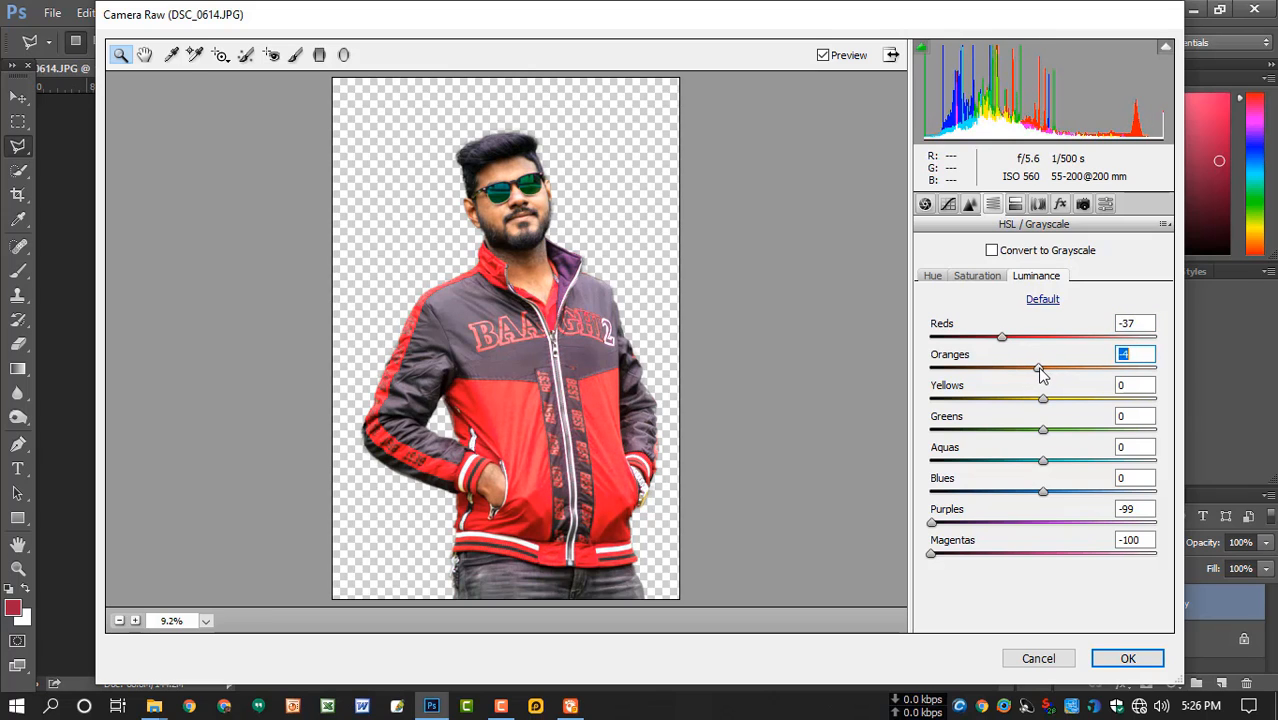
pyautogui.click(1127, 660)
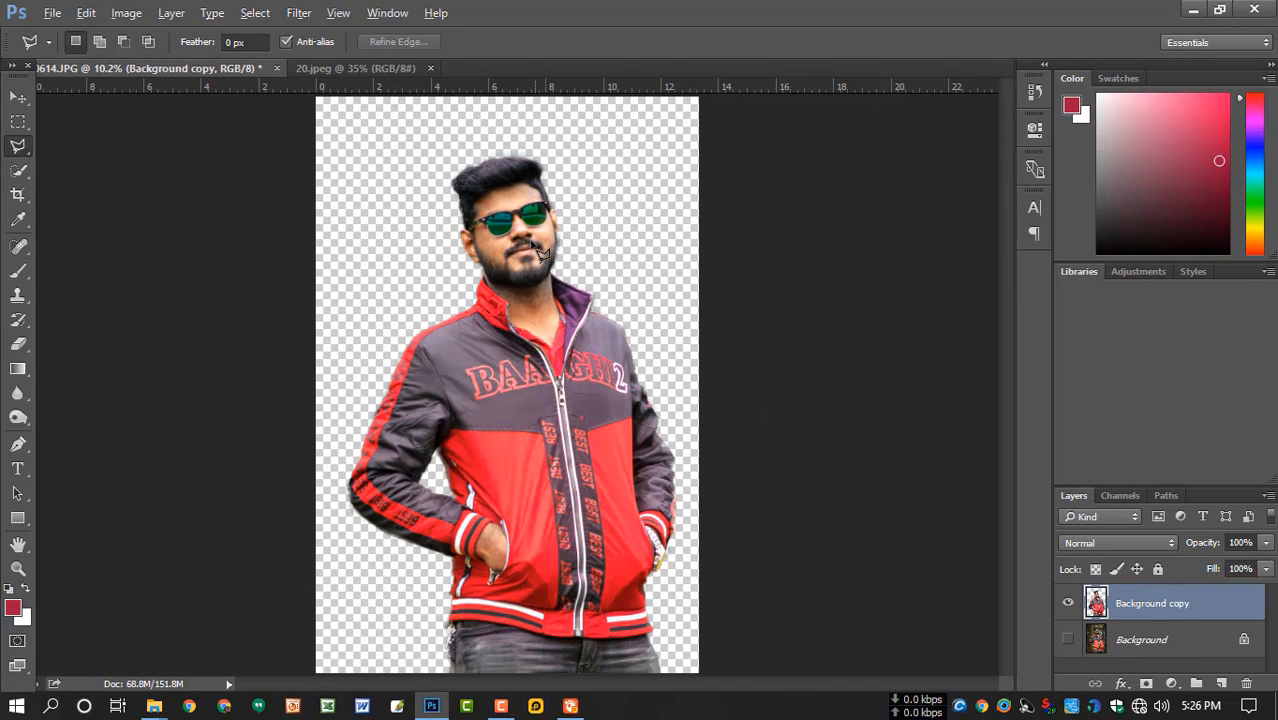
# Delete the hidden Background layer and duplicate the Background copy layer
pyautogui.scroll(3, 540, 252)
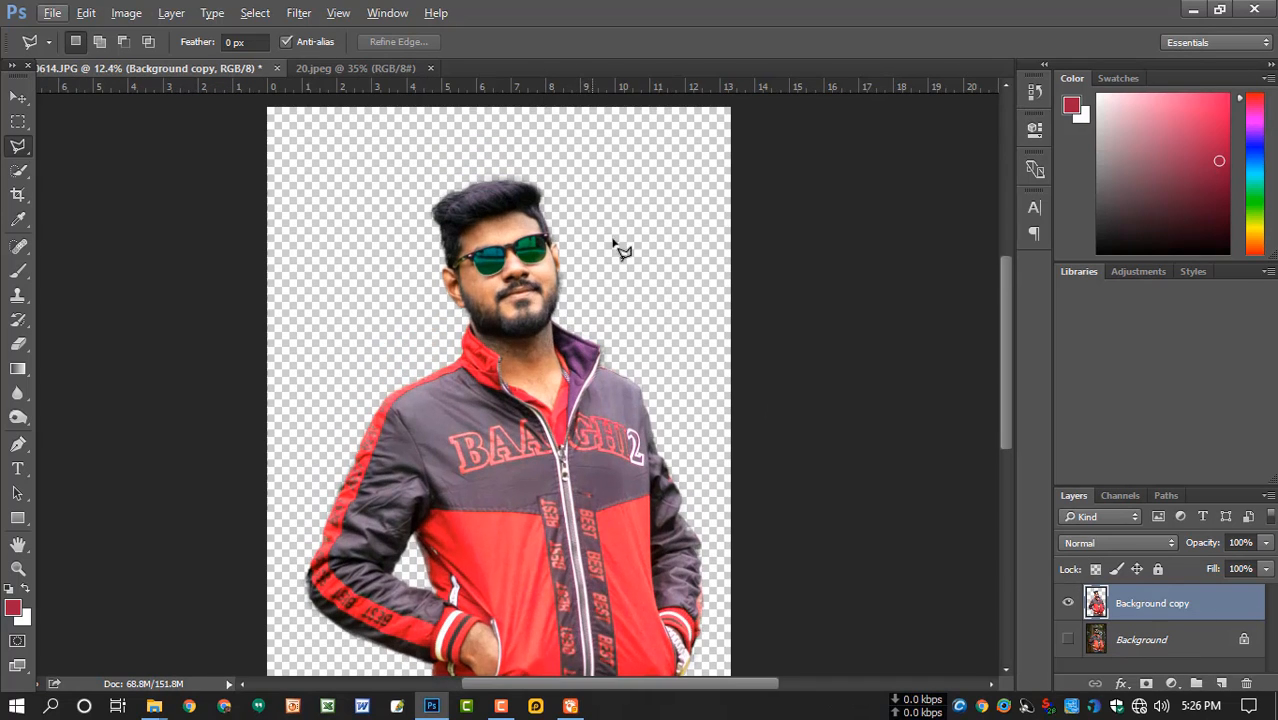
pyautogui.scroll(4, 617, 246)
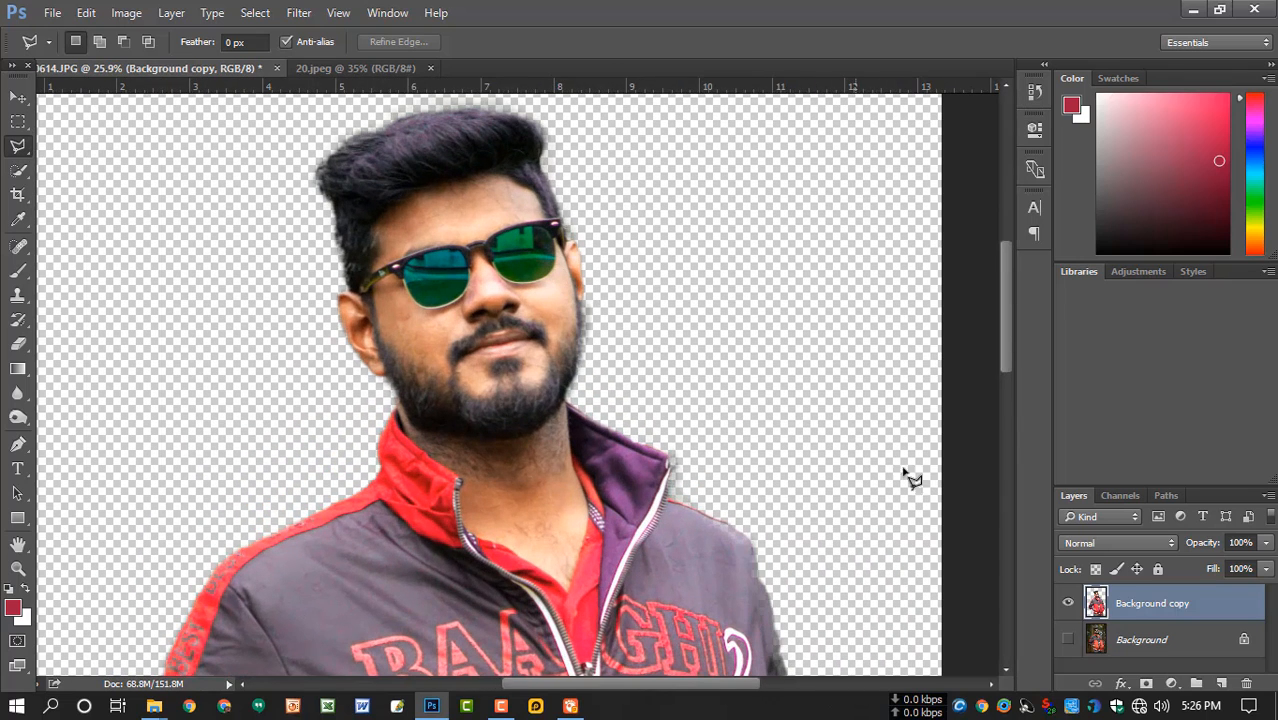
pyautogui.click(1169, 636)
pyautogui.click(1244, 684)
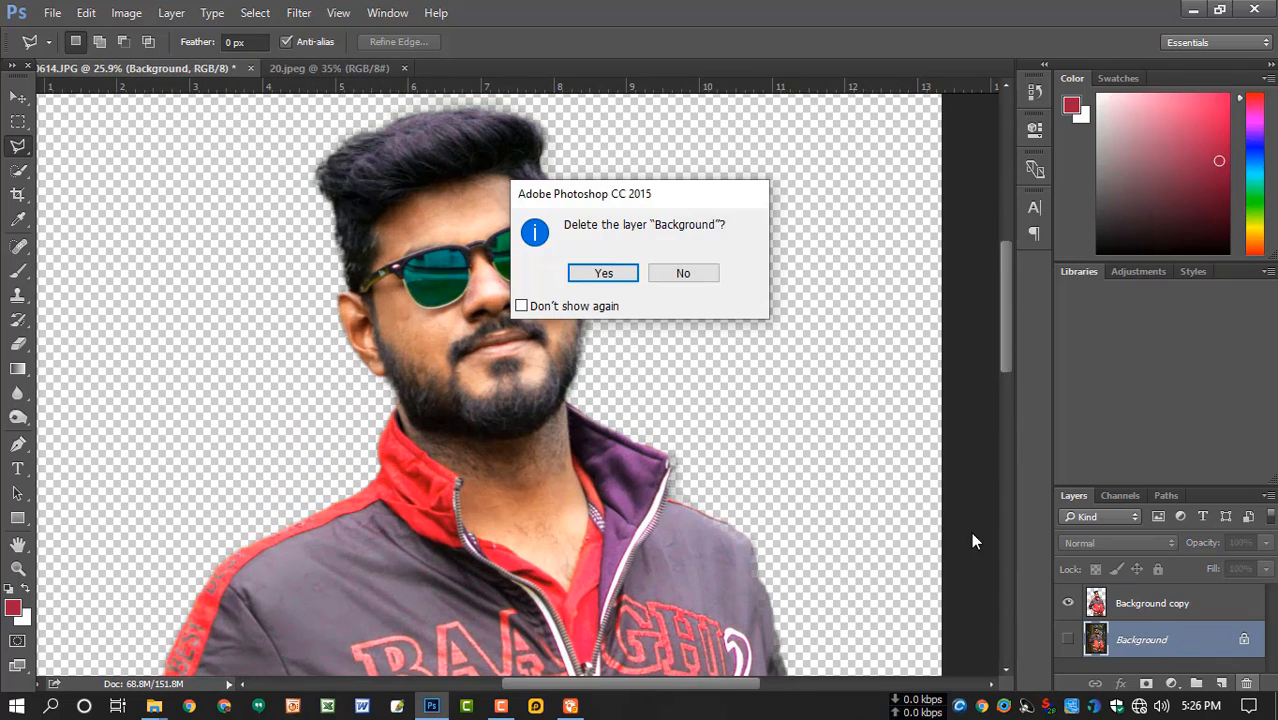
pyautogui.click(600, 274)
pyautogui.moveTo(1152, 604); pyautogui.dragTo(1225, 686)
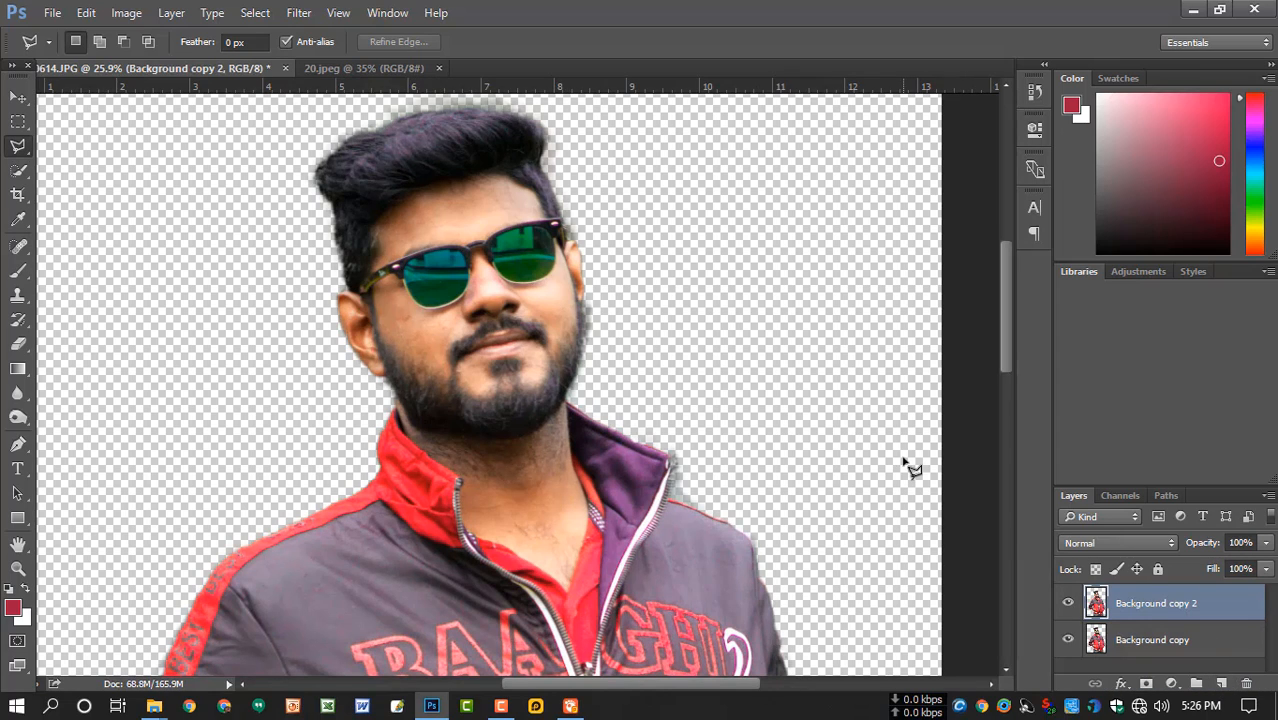
# Sample a light forehead skin tone and paint softly over the forehead with a 150 px brush at 25% opacity
pyautogui.scroll(2, 640, 415)
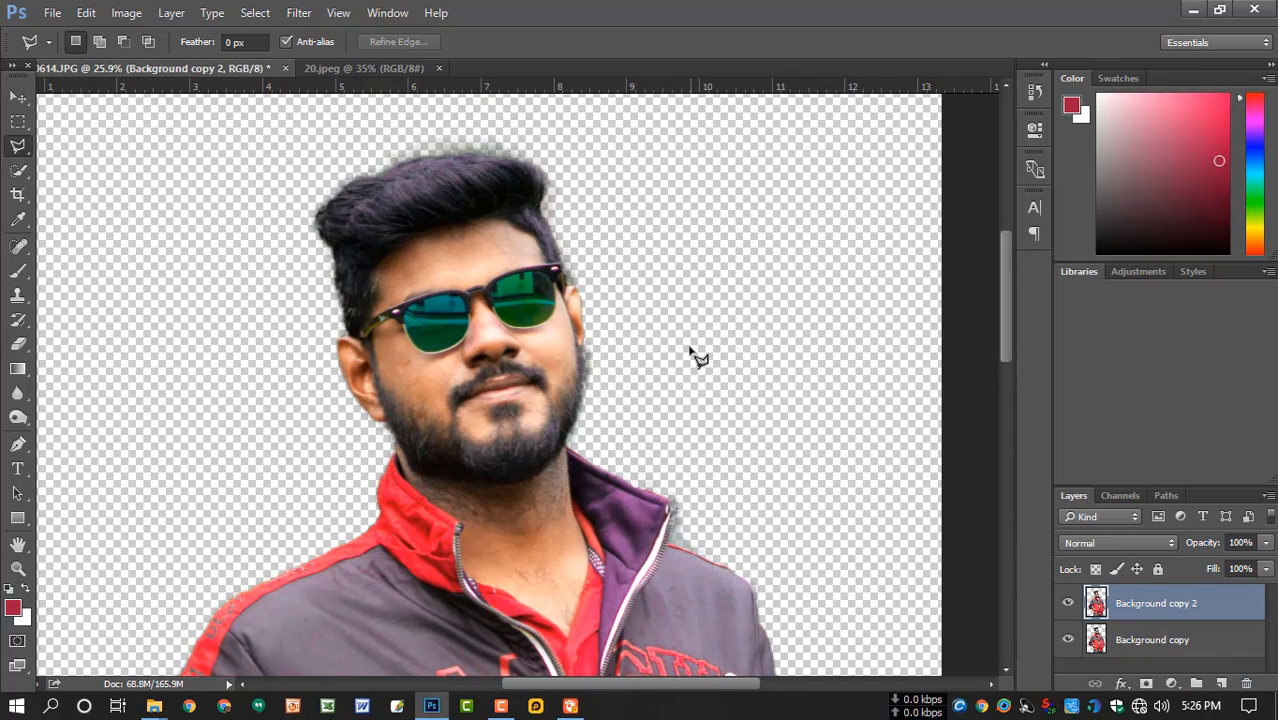
pyautogui.press('b')
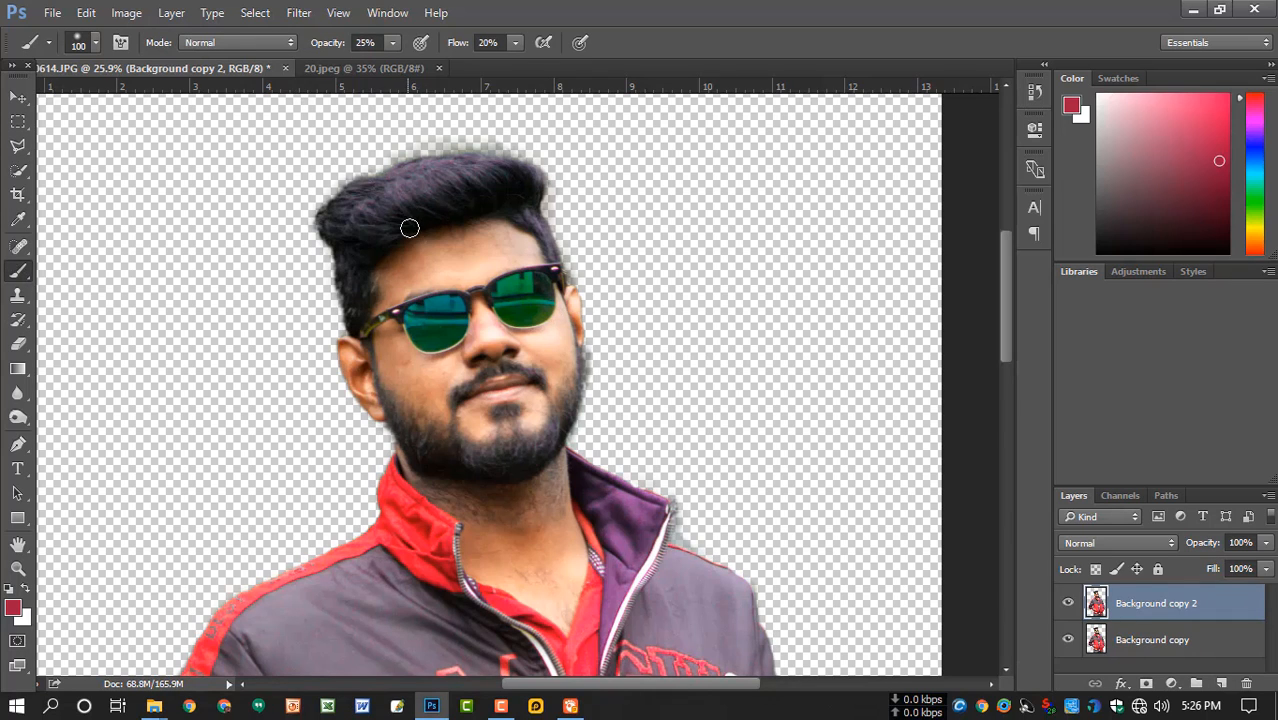
pyautogui.scroll(2, 439, 243)
pyautogui.keyDown('alt'); pyautogui.click(469, 265); pyautogui.keyUp('alt')
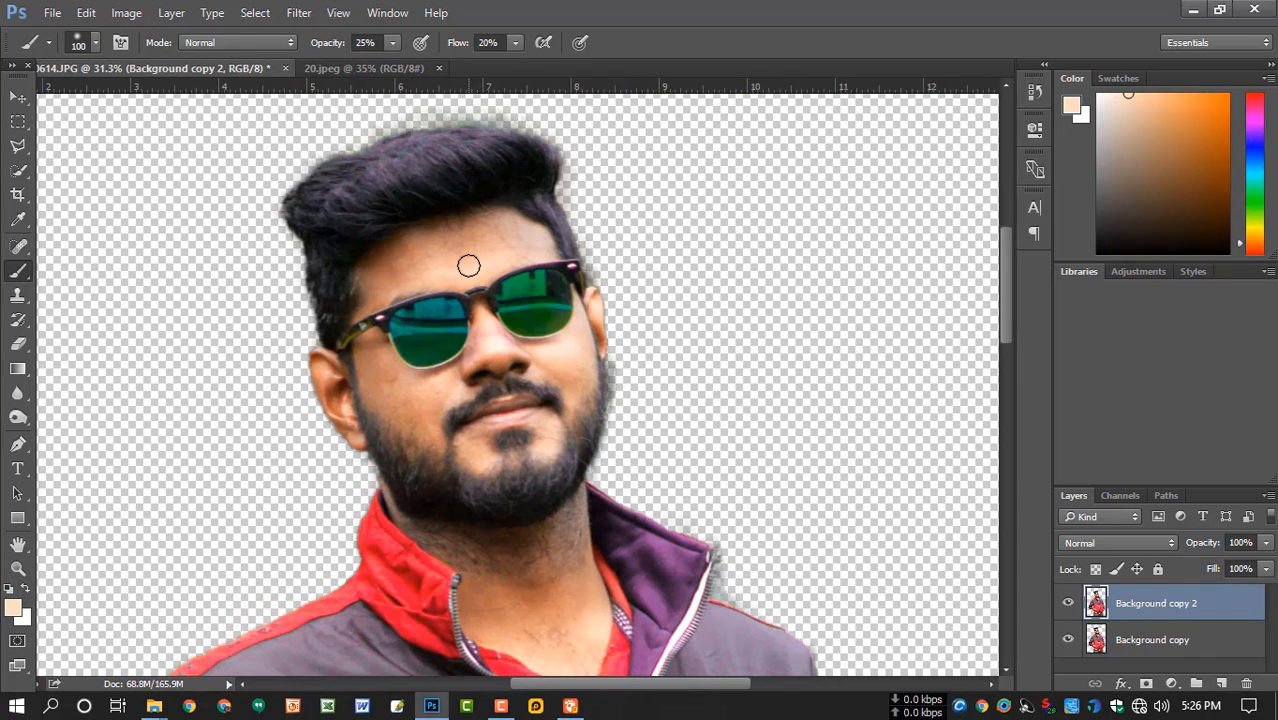
pyautogui.press(']')
pyautogui.press(']')
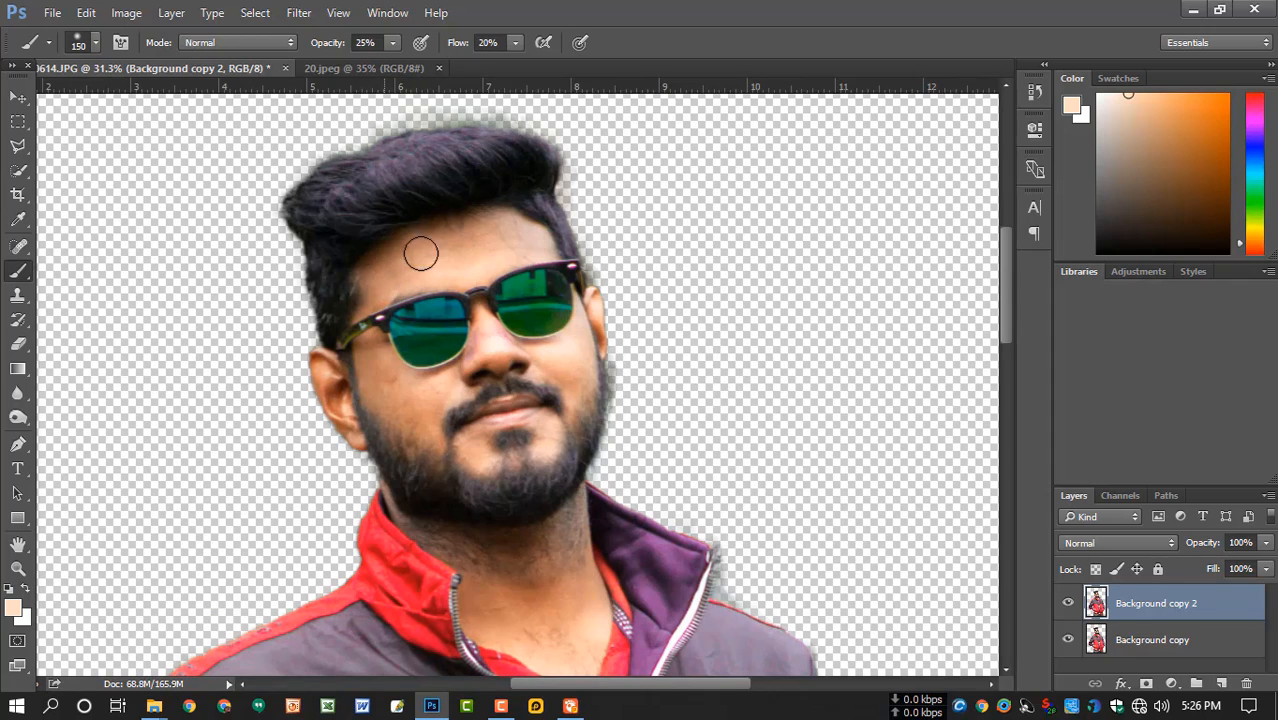
pyautogui.moveTo(453, 235); pyautogui.dragTo(408, 243)
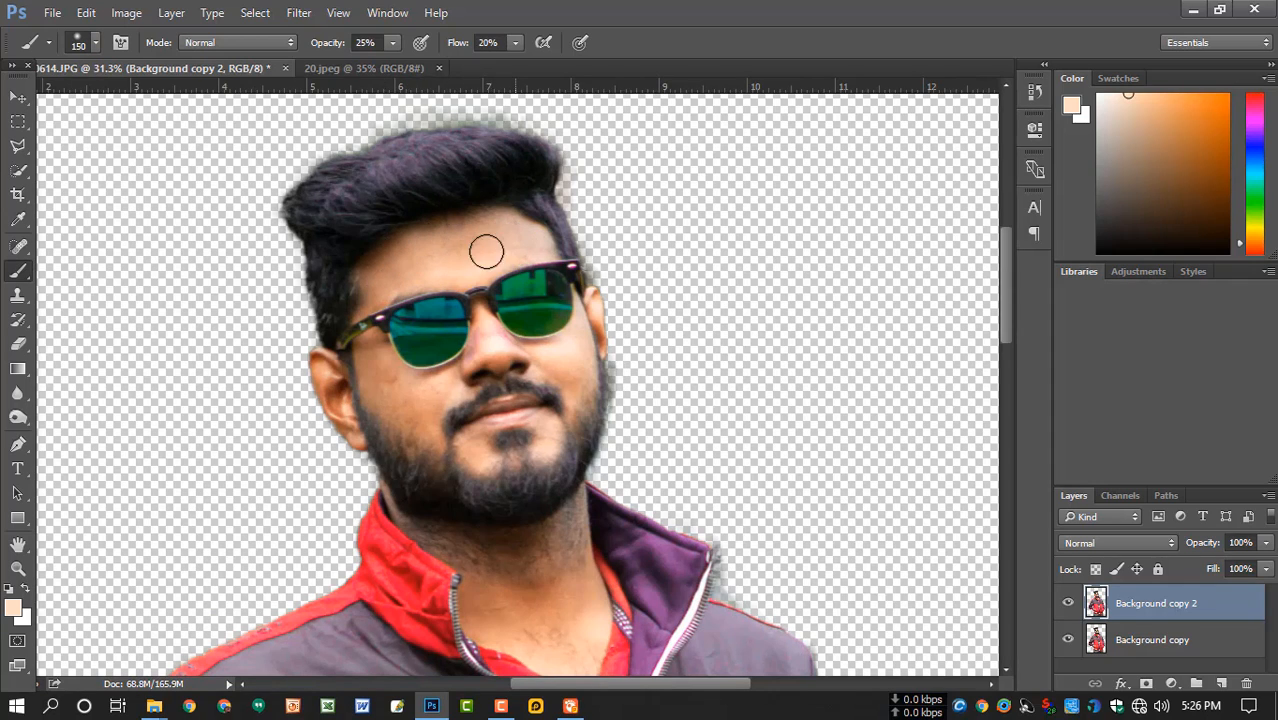
pyautogui.moveTo(486, 251)
pyautogui.mouseDown()
pyautogui.moveTo(436, 264)
pyautogui.moveTo(524, 233)
pyautogui.moveTo(543, 245)
pyautogui.moveTo(452, 249)
pyautogui.moveTo(483, 250)
pyautogui.moveTo(383, 284)
pyautogui.moveTo(453, 238)
pyautogui.moveTo(517, 230)
pyautogui.moveTo(509, 248)
pyautogui.moveTo(441, 273)
pyautogui.mouseUp()
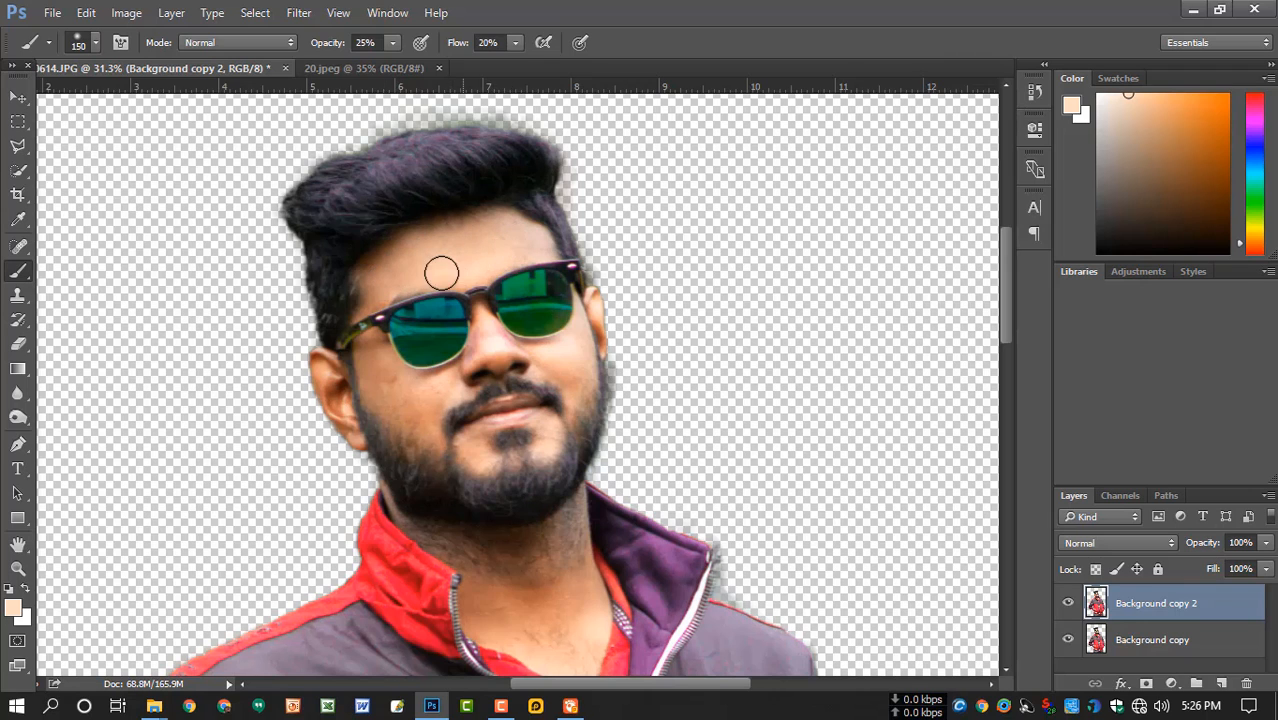
# Sample the skin tone below the blue-tinted lens and smooth that cheek with a 100 px brush
pyautogui.scroll(-1, 505, 258)
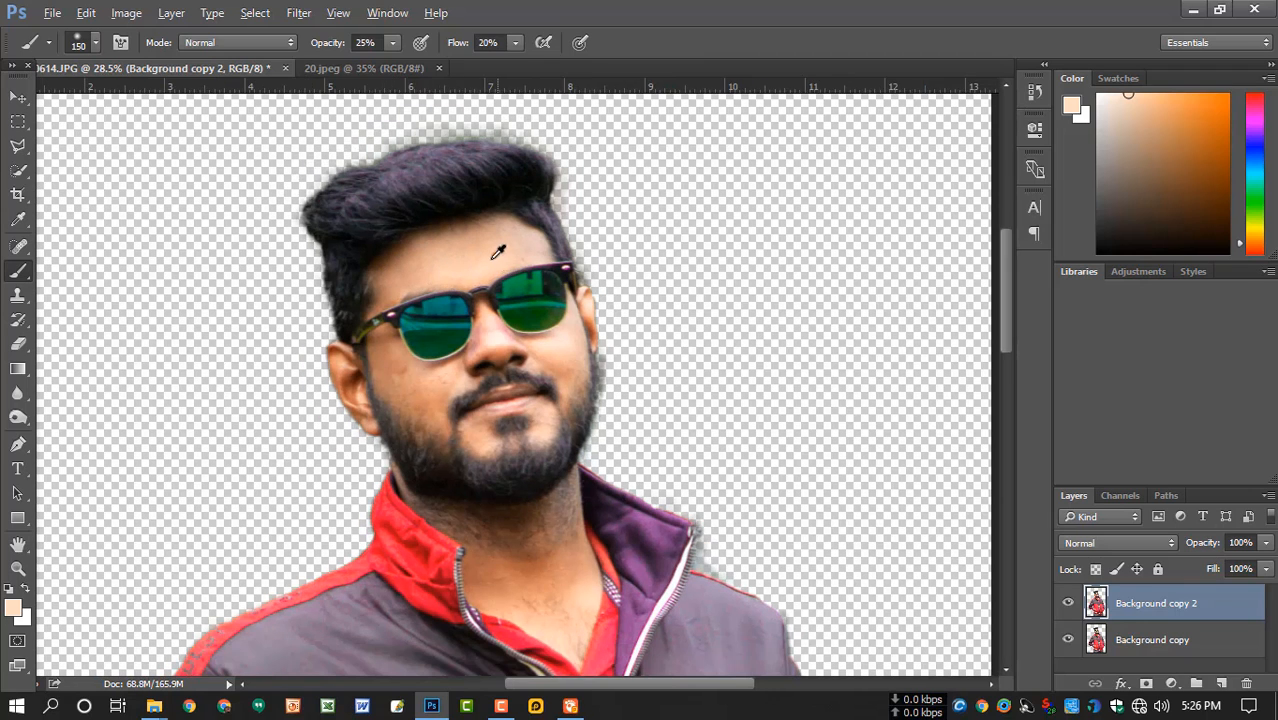
pyautogui.keyDown('alt'); pyautogui.click(396, 356); pyautogui.keyUp('alt')
pyautogui.scroll(1, 406, 366)
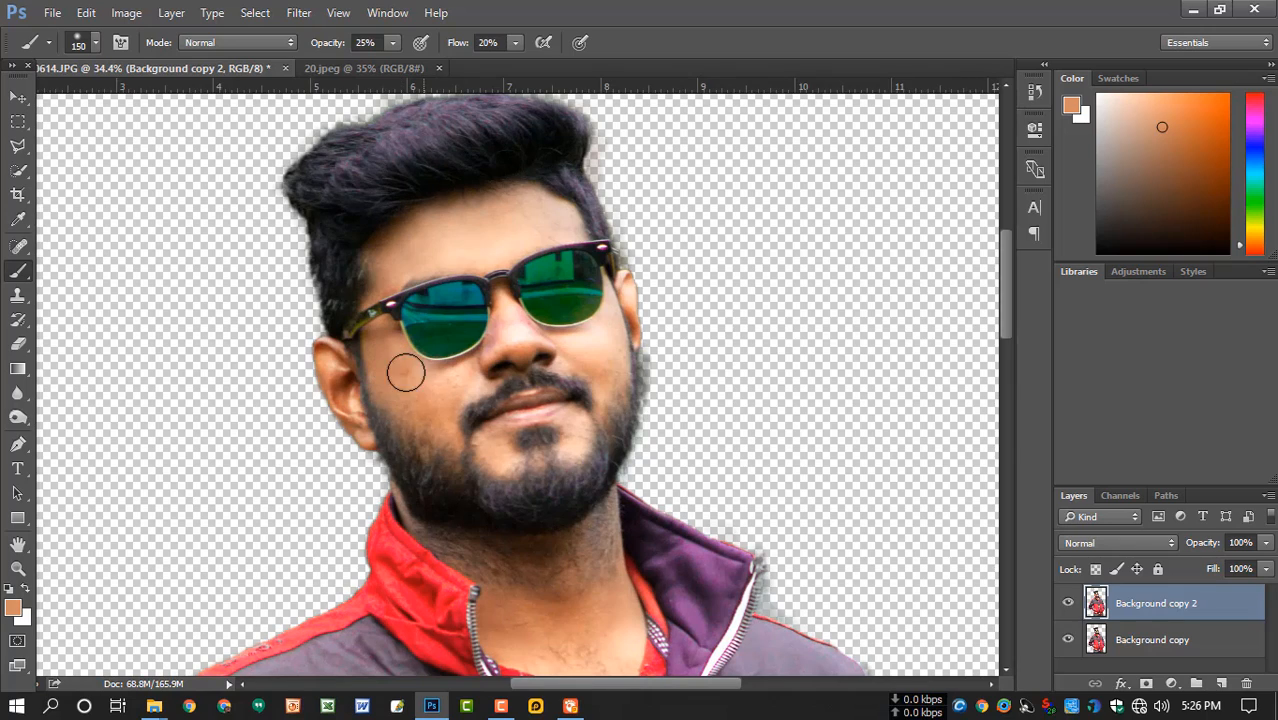
pyautogui.press('[')
pyautogui.press('[')
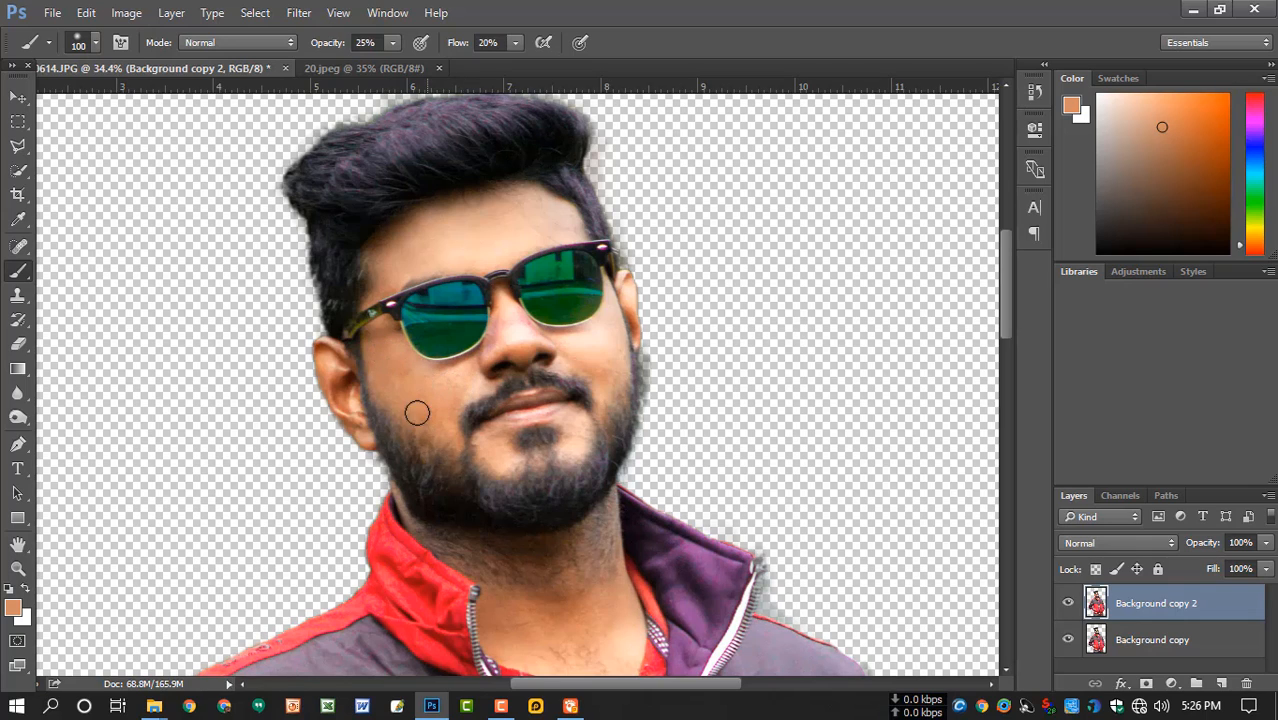
# Smooth the skin around the nose and chin using tones sampled from the nose bridge and below the lips
pyautogui.keyDown('alt'); pyautogui.click(502, 311); pyautogui.keyUp('alt')
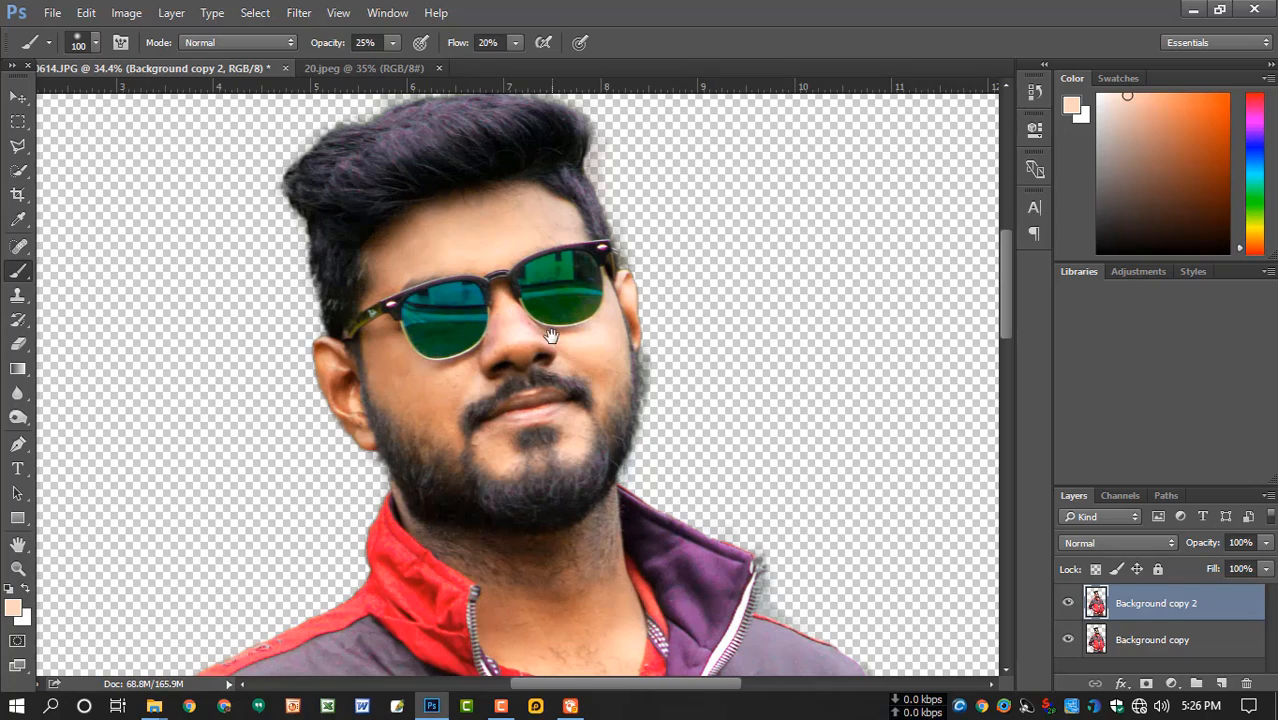
pyautogui.moveTo(551, 335); pyautogui.dragTo(491, 331)
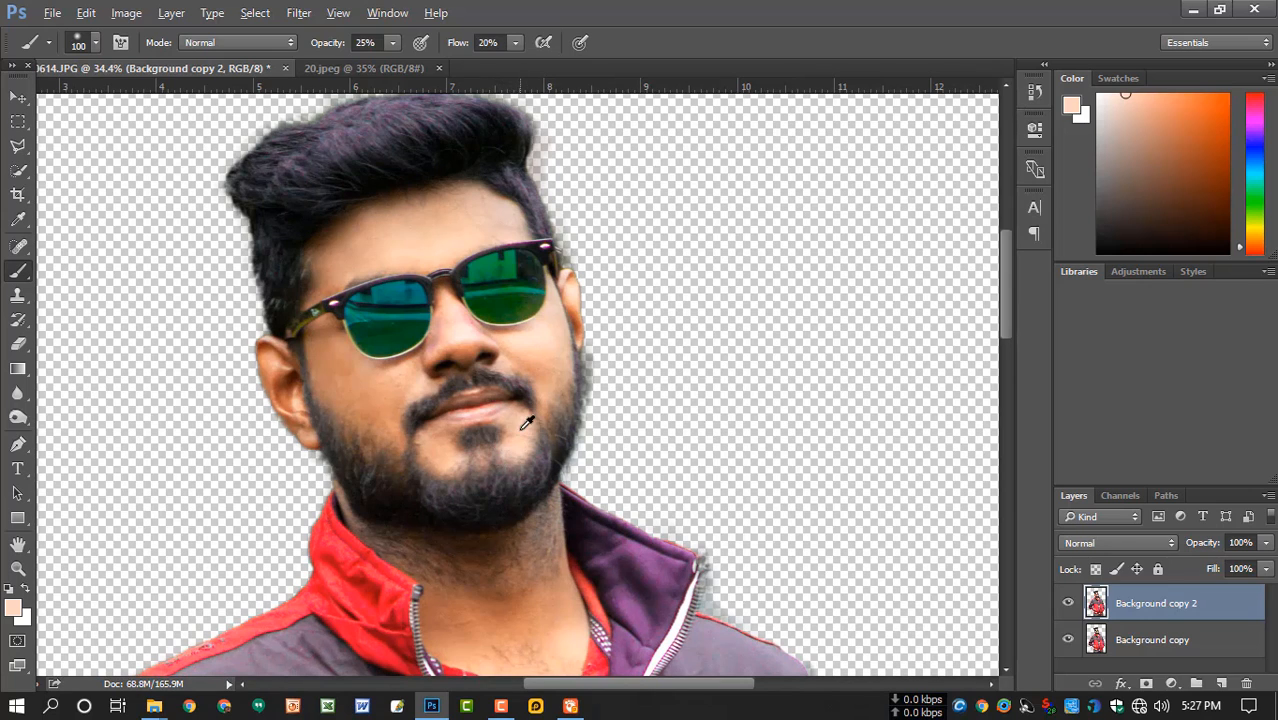
pyautogui.keyDown('alt'); pyautogui.click(490, 440); pyautogui.keyUp('alt')
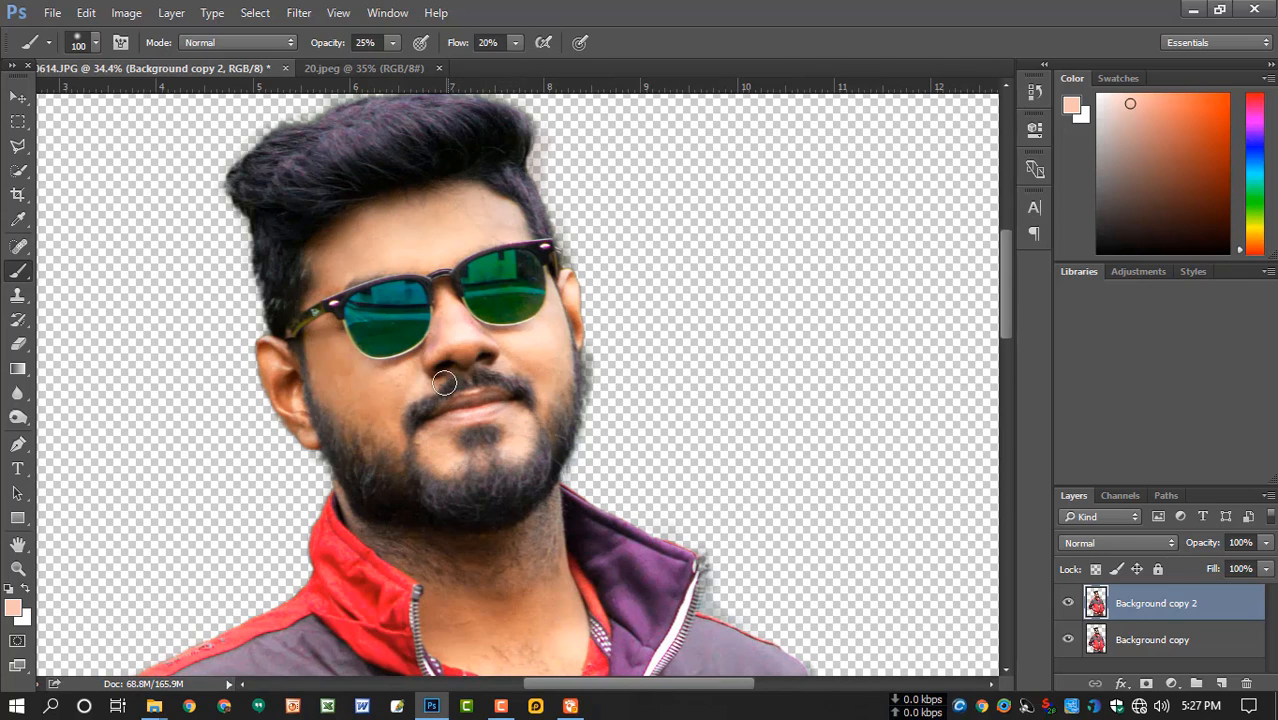
# Sample the neck's skin tone and smooth the neck with a 200 px brush
pyautogui.scroll(-3, 574, 350)
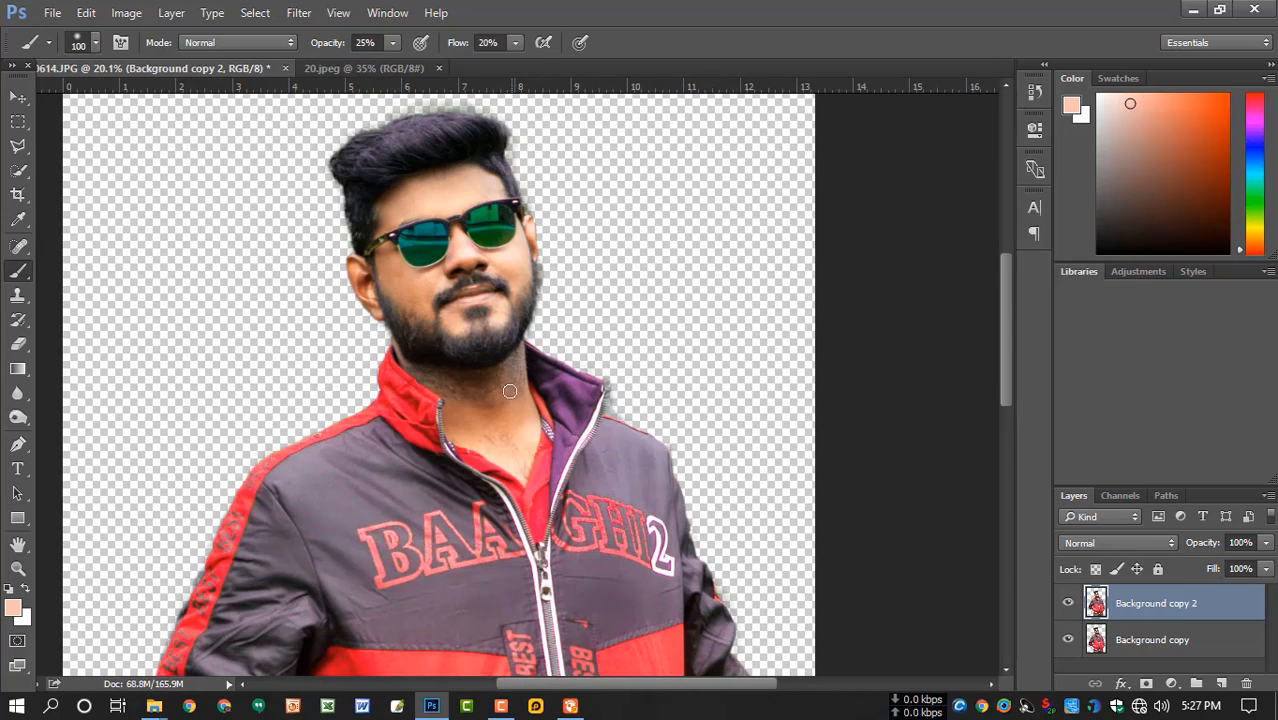
pyautogui.keyDown('alt'); pyautogui.click(506, 421); pyautogui.keyUp('alt')
pyautogui.press(']')
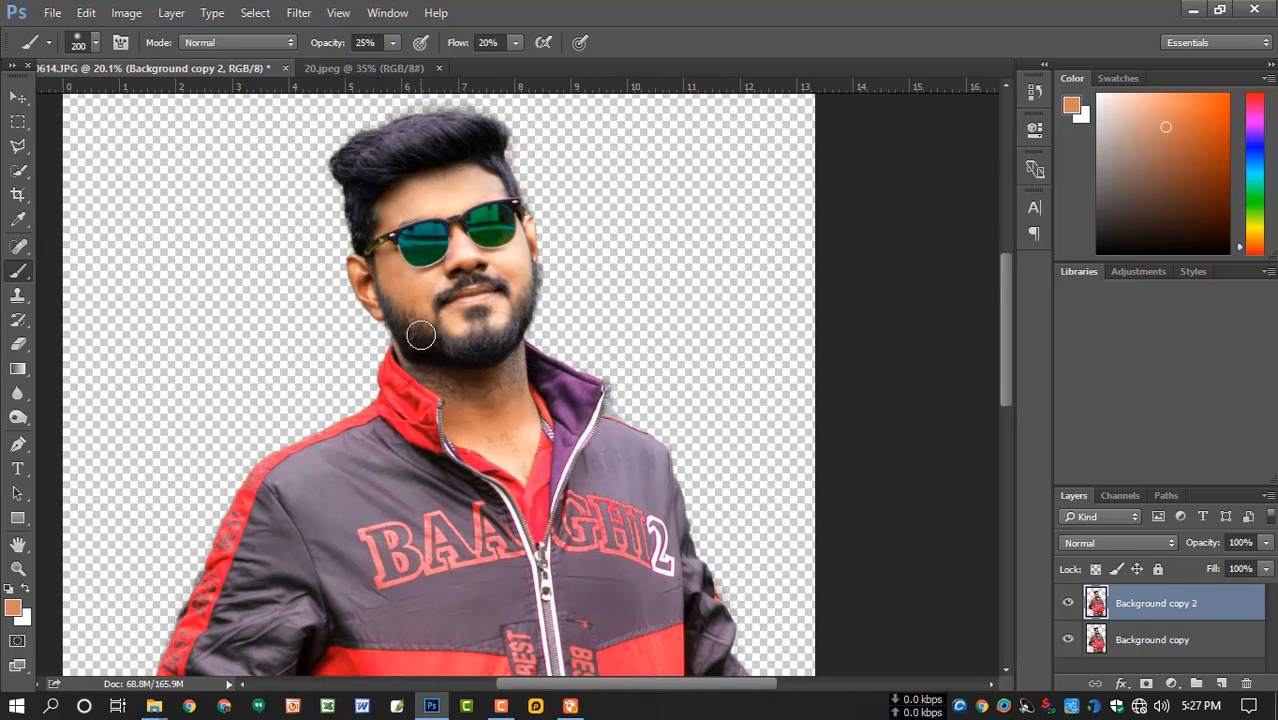
# Even out both cheeks and the forehead with the 200 px brush, sampling the local skin tone for each area
pyautogui.keyDown('alt'); pyautogui.click(420, 275); pyautogui.keyUp('alt')
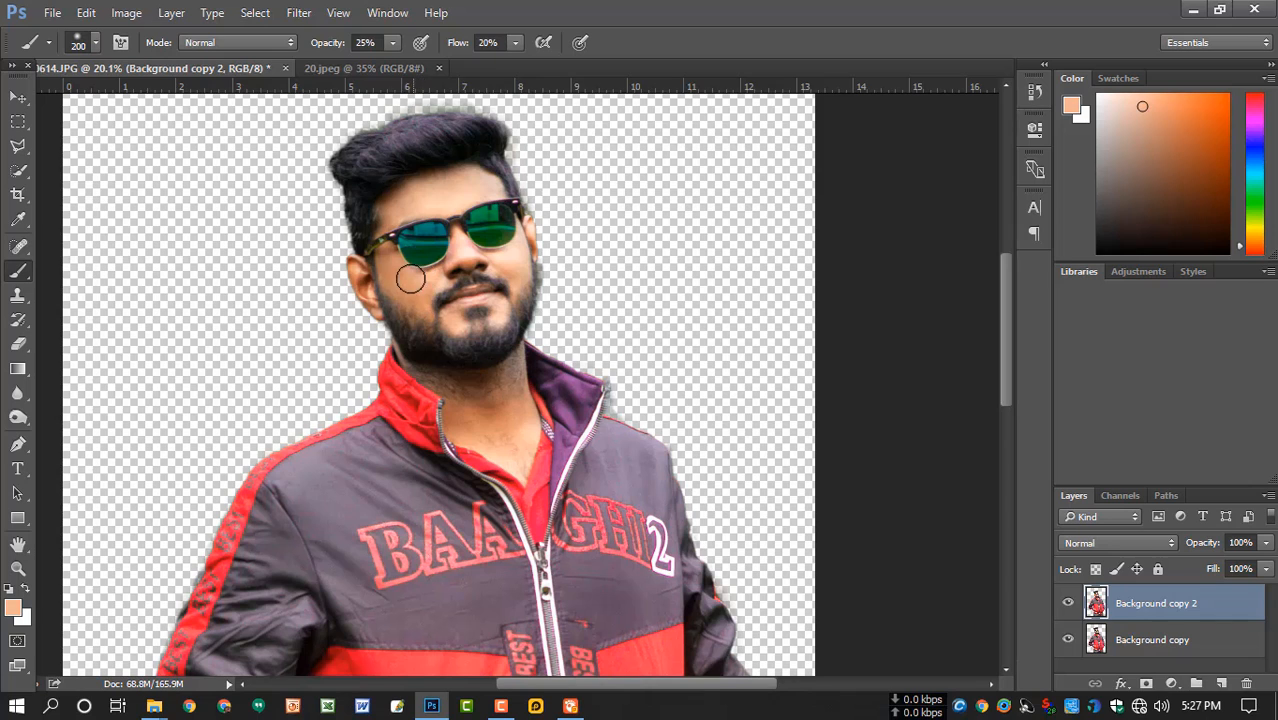
pyautogui.scroll(-2, 515, 282)
pyautogui.scroll(2, 527, 275)
pyautogui.keyDown('alt'); pyautogui.click(512, 272); pyautogui.keyUp('alt')
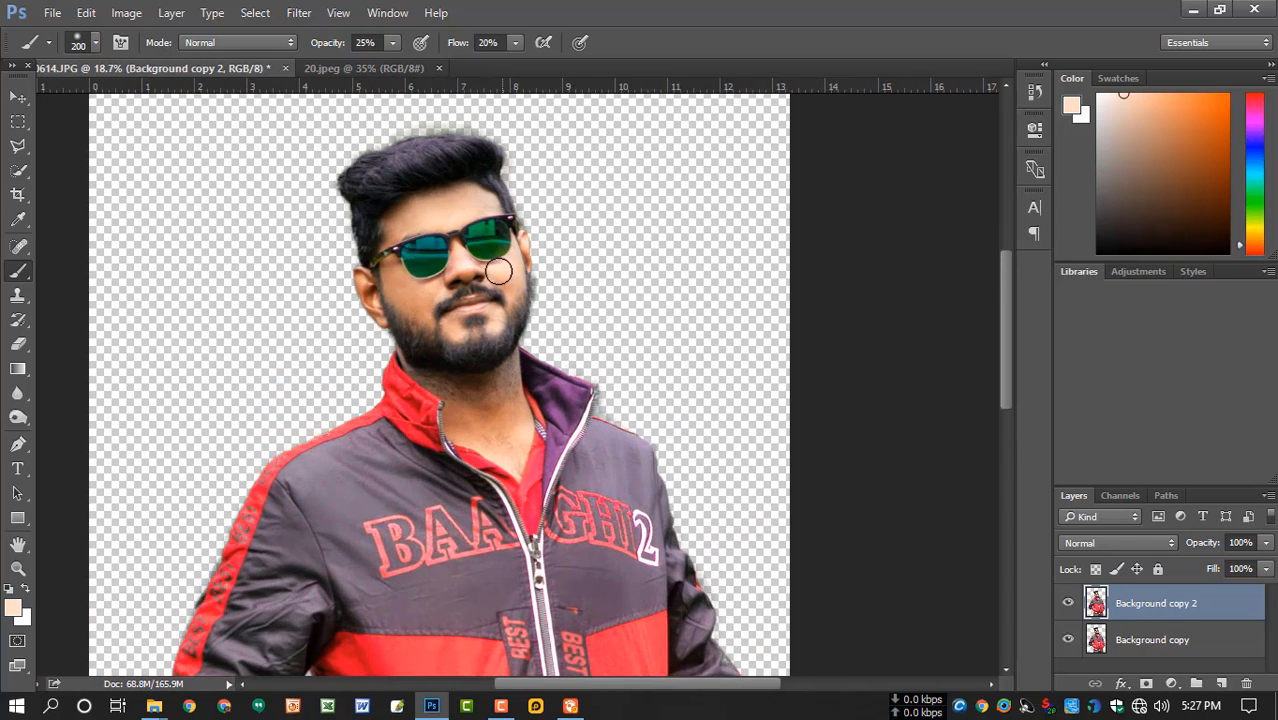
pyautogui.keyDown('alt'); pyautogui.click(450, 217); pyautogui.keyUp('alt')
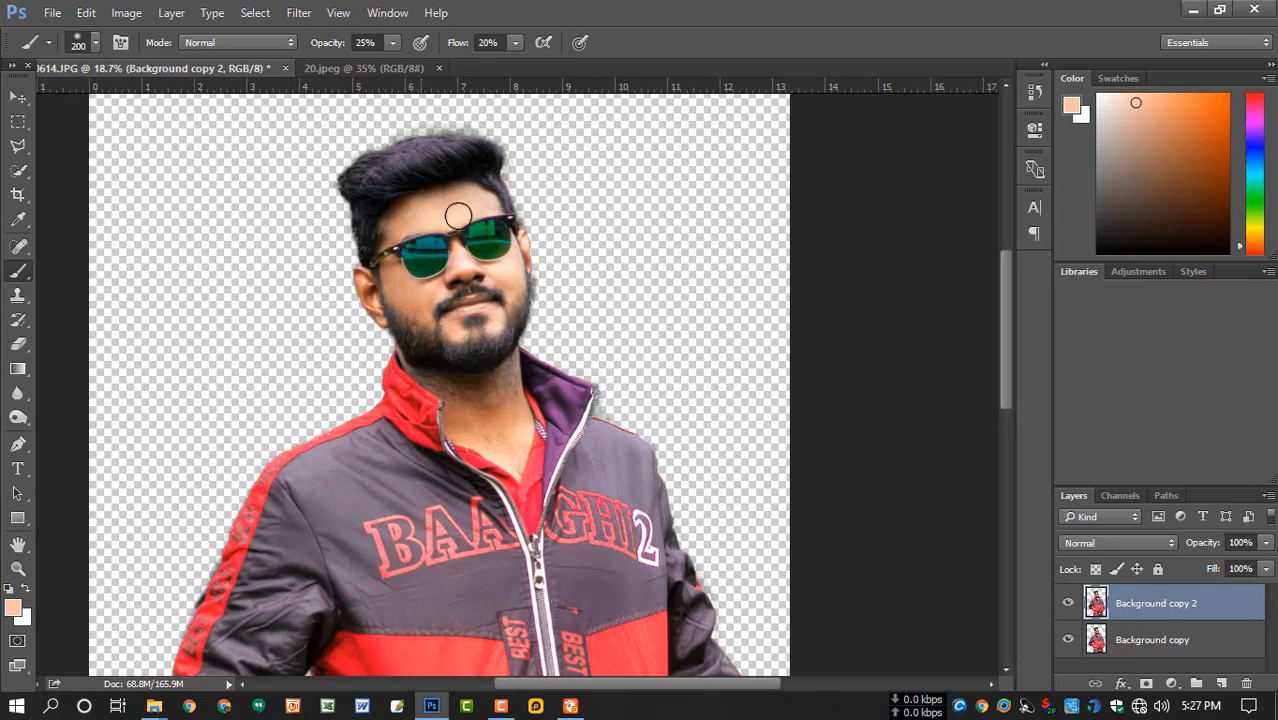
pyautogui.scroll(-1, 456, 214)
pyautogui.scroll(-2, 539, 251)
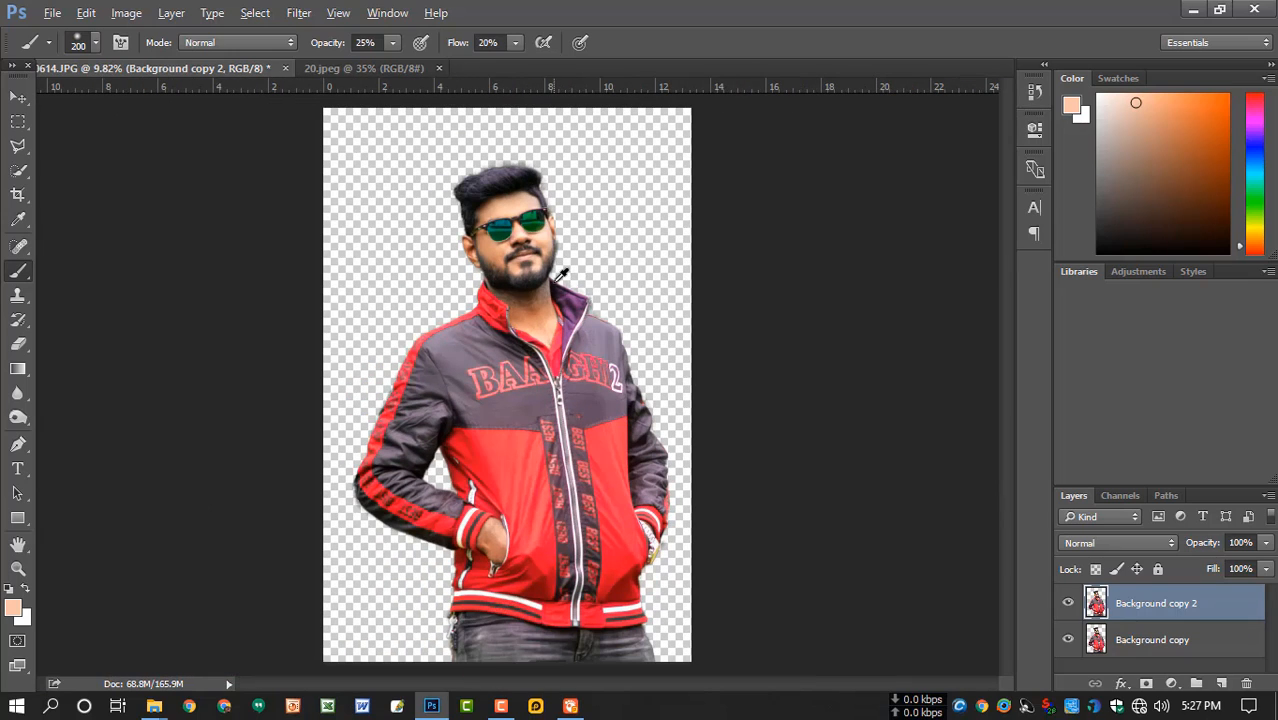
pyautogui.scroll(3, 562, 275)
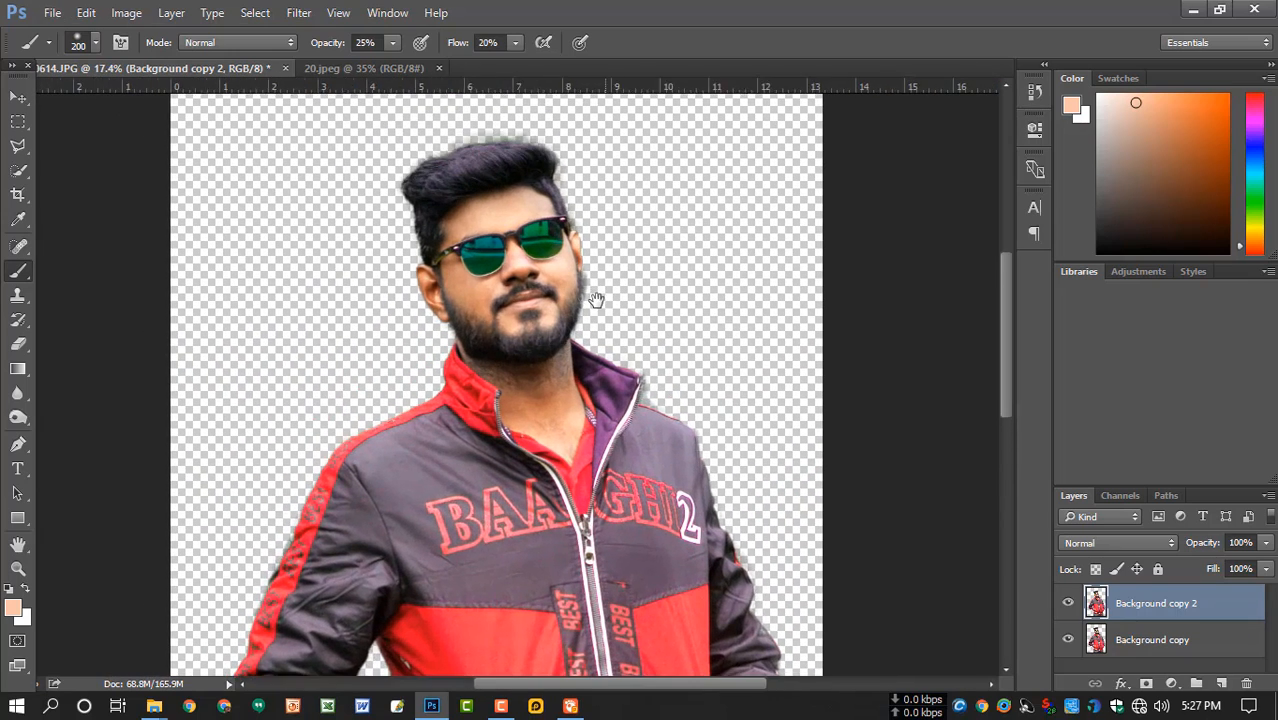
# Set up the Smudge tool with the soft 65 px brush tip at 26% strength
pyautogui.scroll(3, 595, 300)
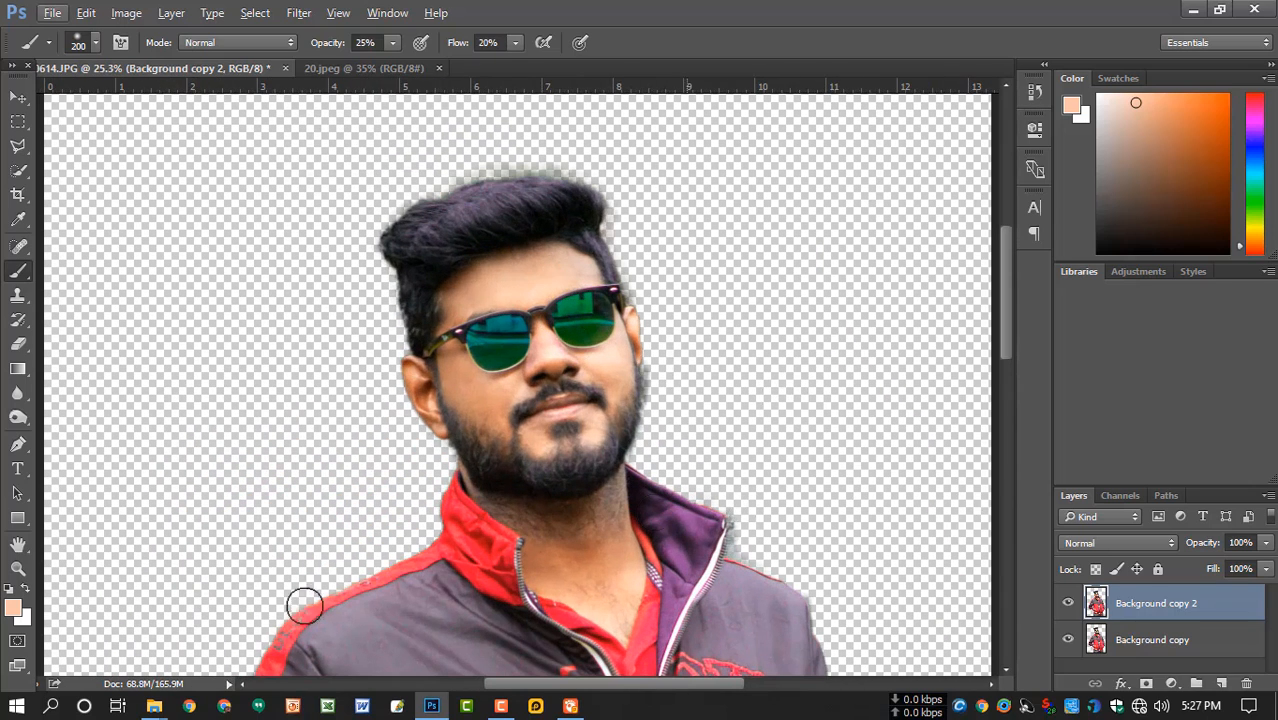
pyautogui.moveTo(20, 400); pyautogui.dragTo(77, 423)
pyautogui.rightClick(564, 319)
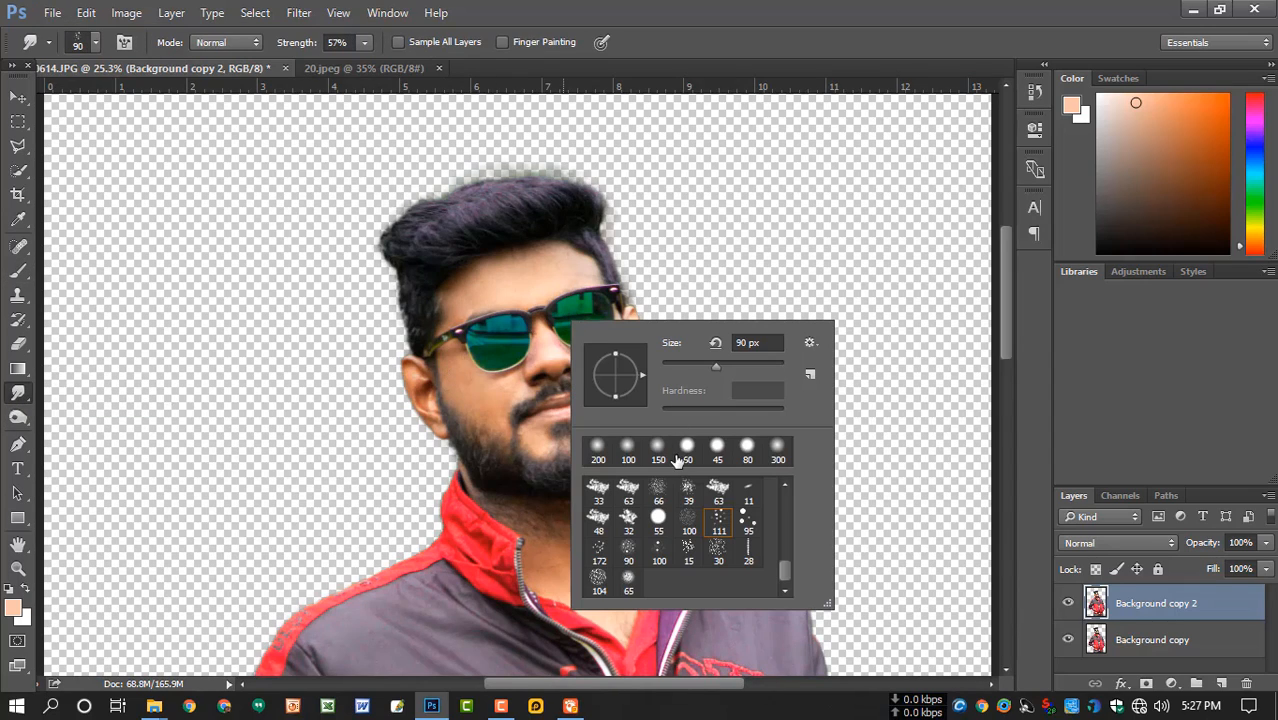
pyautogui.click(627, 580)
pyautogui.click(546, 280)
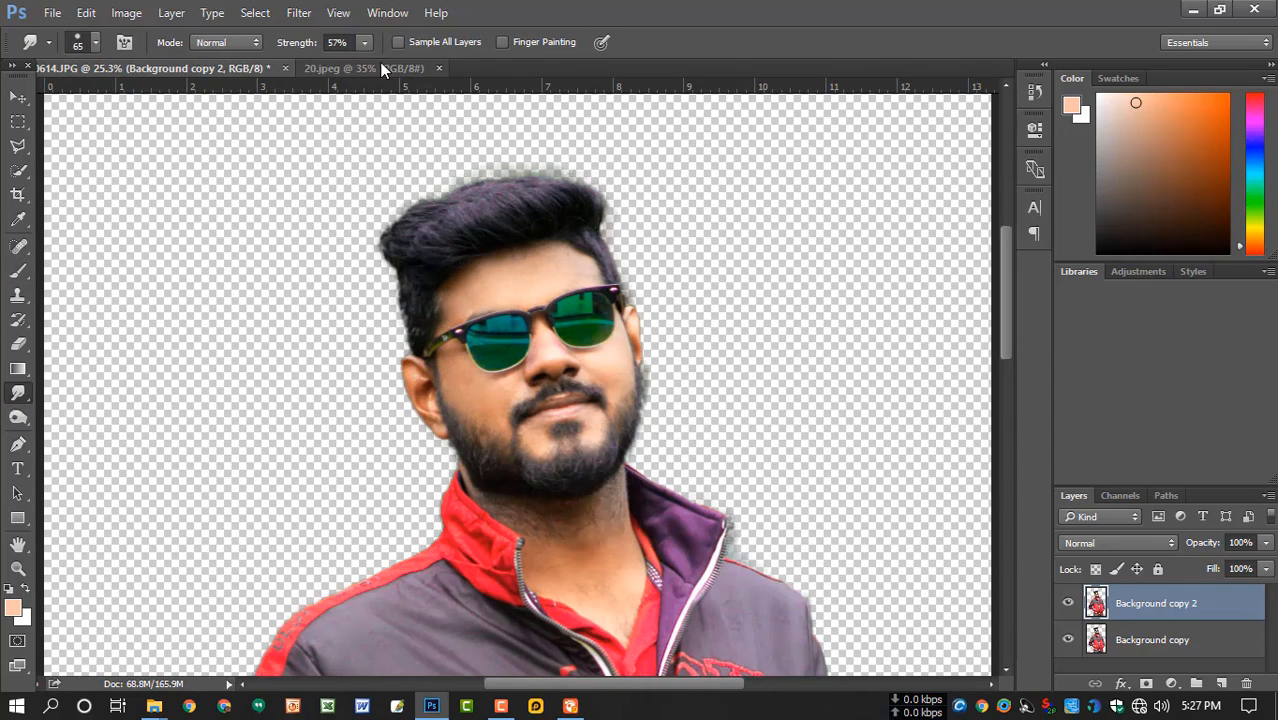
pyautogui.click(364, 42)
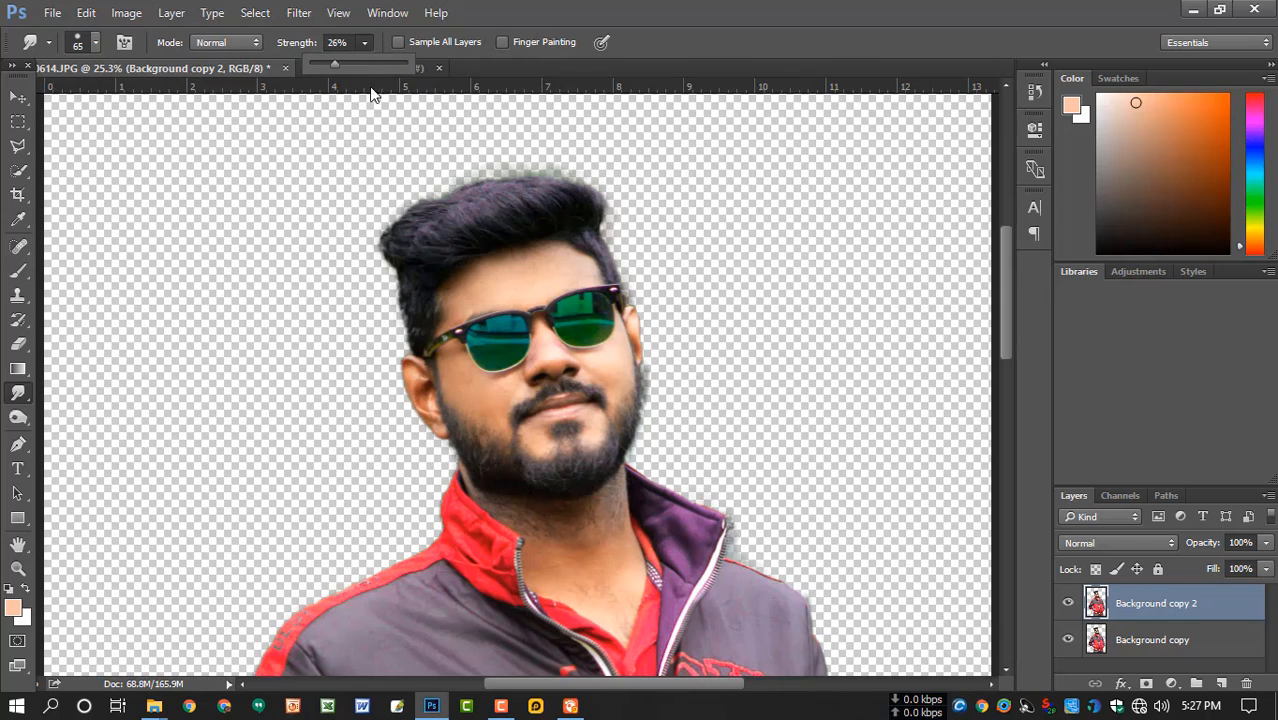
pyautogui.scroll(3, 546, 262)
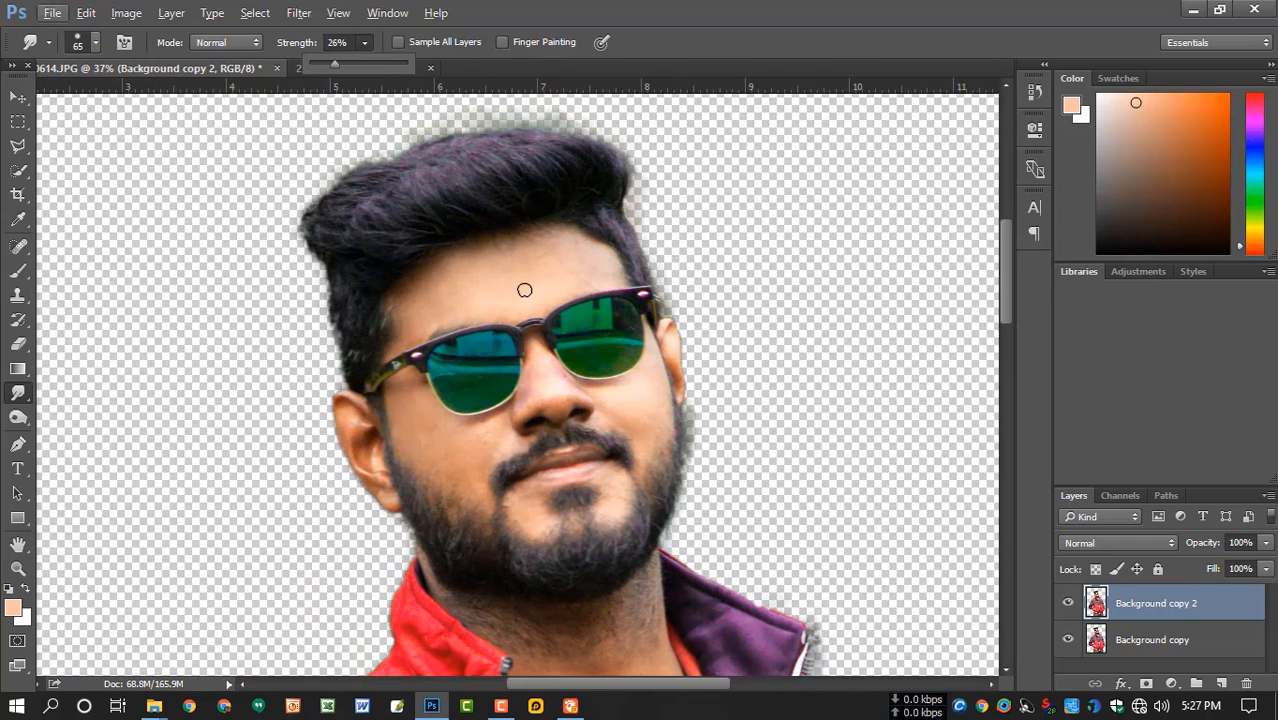
# Smooth the forehead skin with the Smudge tool, using brush sizes of 100 to 125 px
pyautogui.scroll(1, 525, 290)
pyautogui.click(528, 293)
pyautogui.press(']')
pyautogui.press(']')
pyautogui.press(']')
pyautogui.press(']')
pyautogui.press(']')
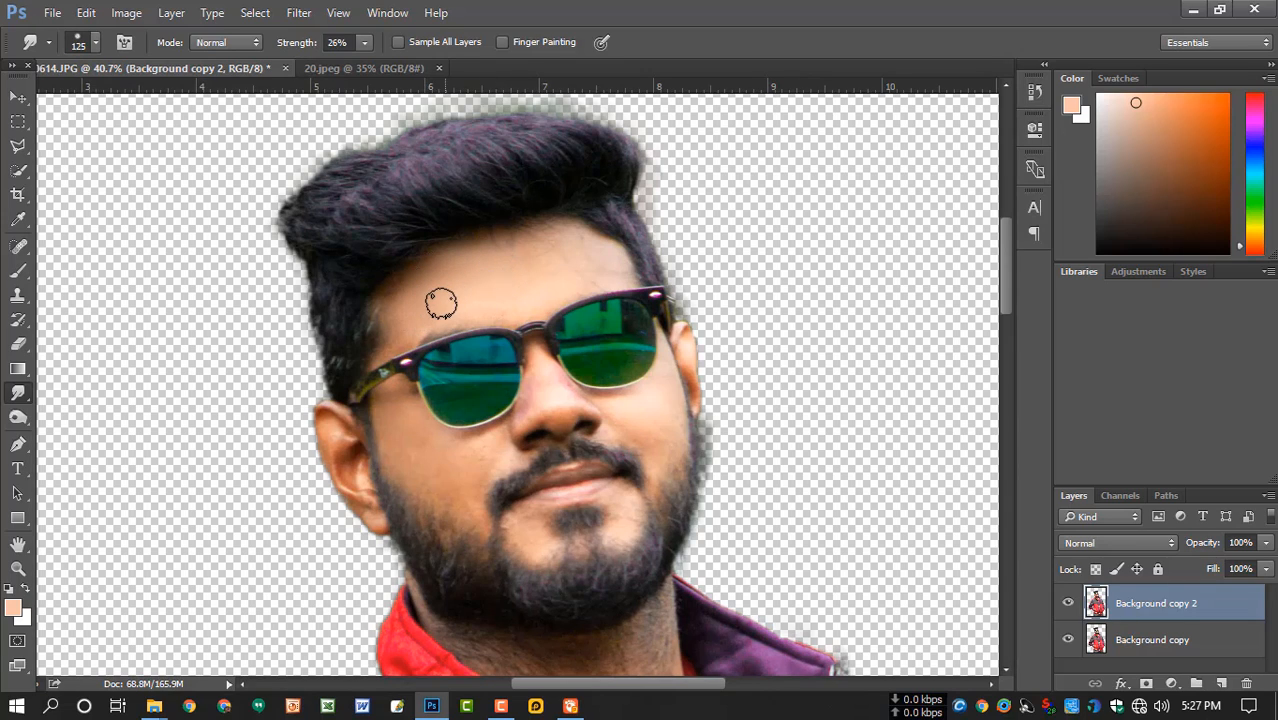
pyautogui.press('[')
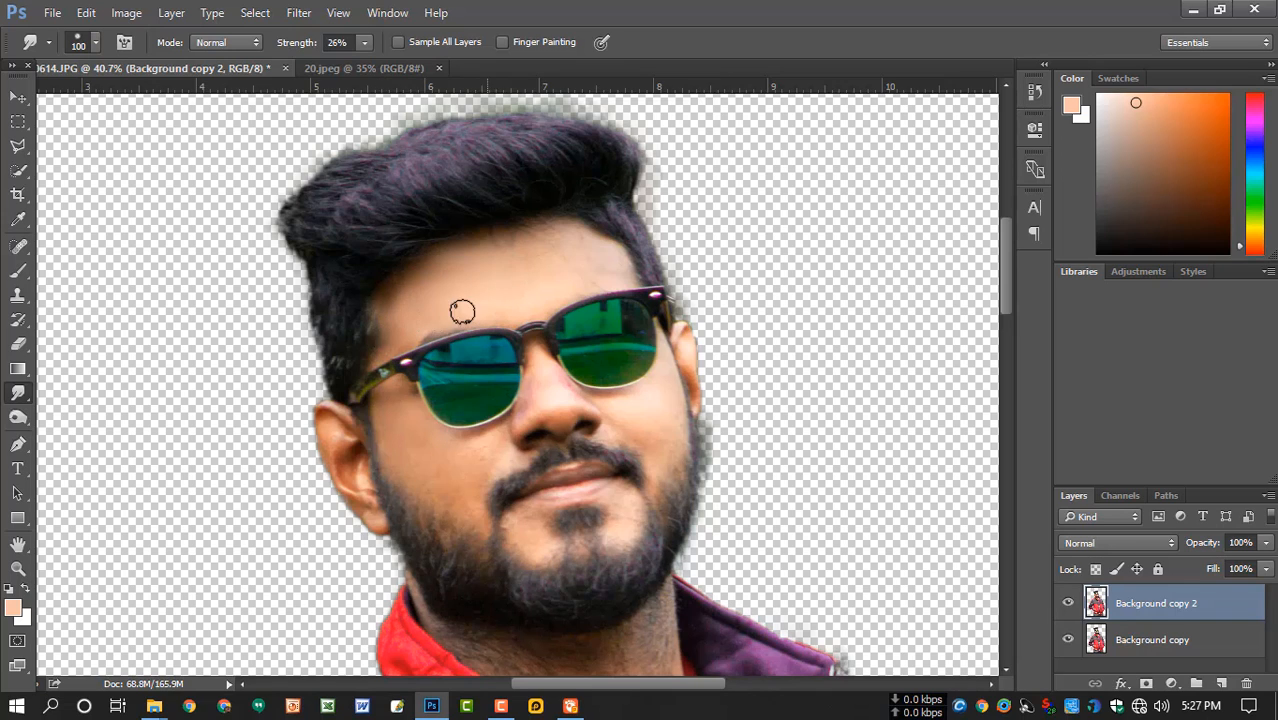
pyautogui.press(']')
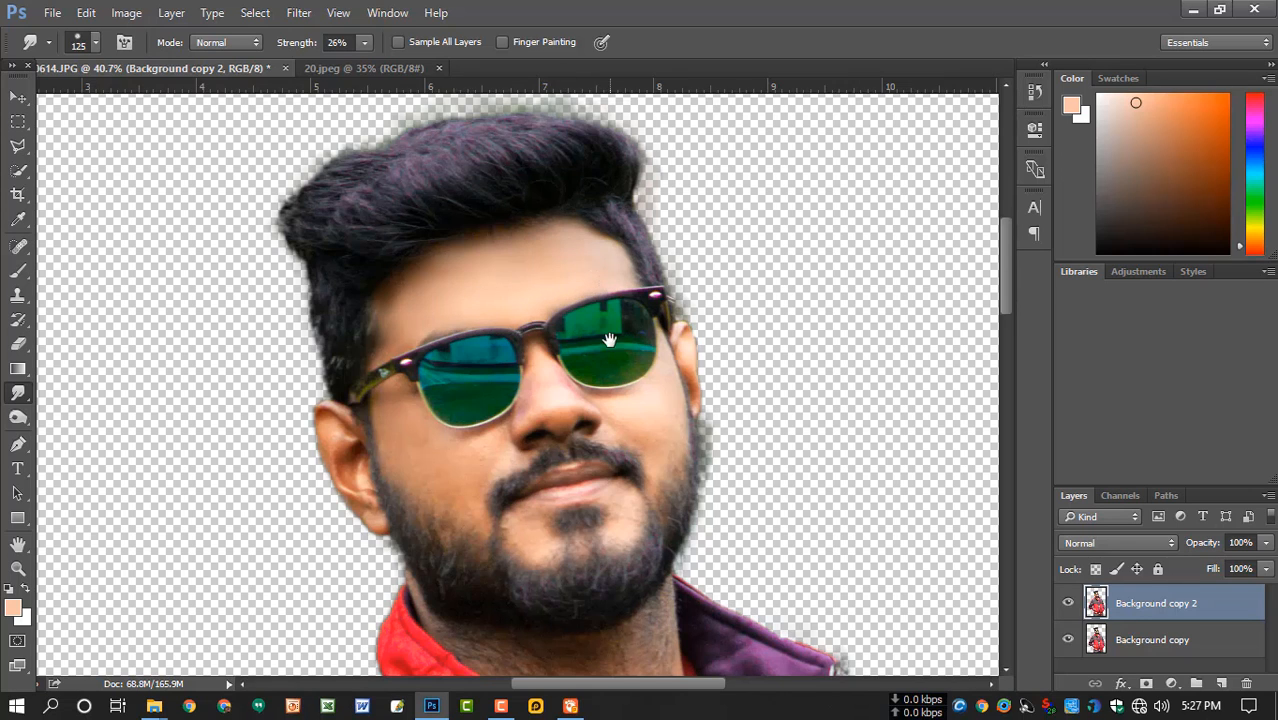
# Smudge the cheek below the blue-tinted lens smooth with a 90 to 100 px brush
pyautogui.moveTo(608, 339); pyautogui.dragTo(616, 281)
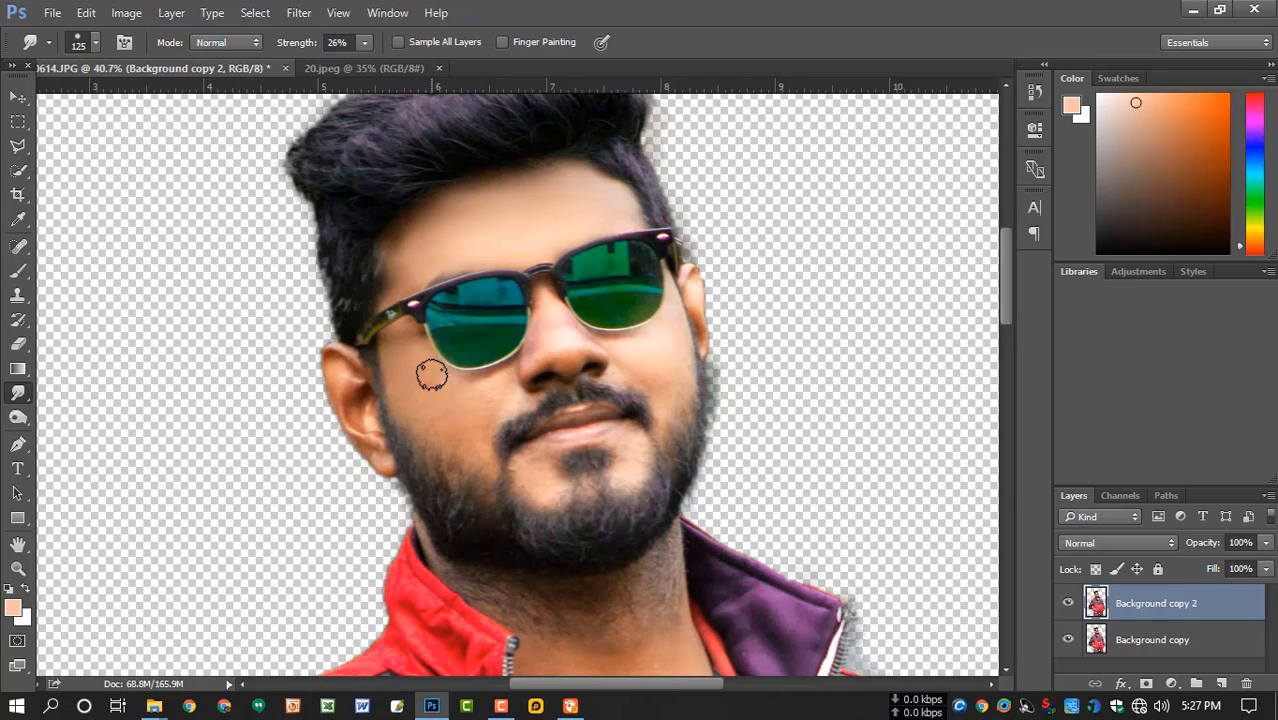
pyautogui.press('alt')
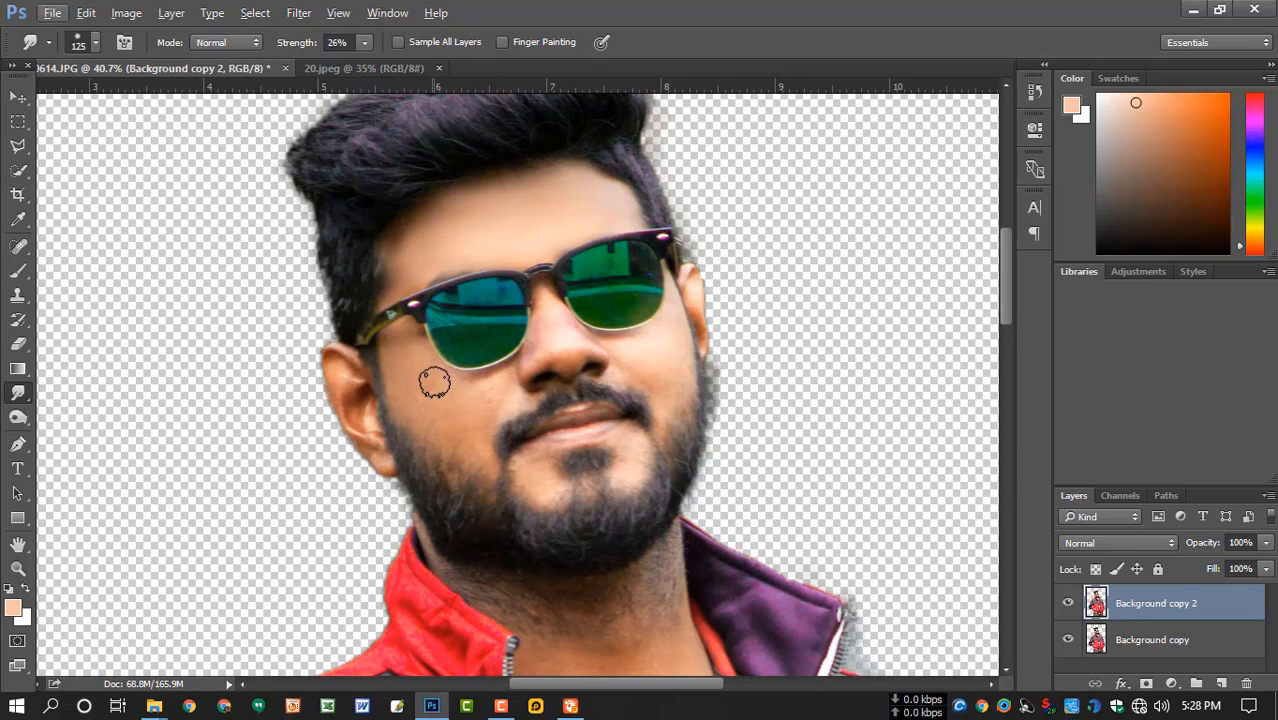
pyautogui.press('[')
pyautogui.press('[')
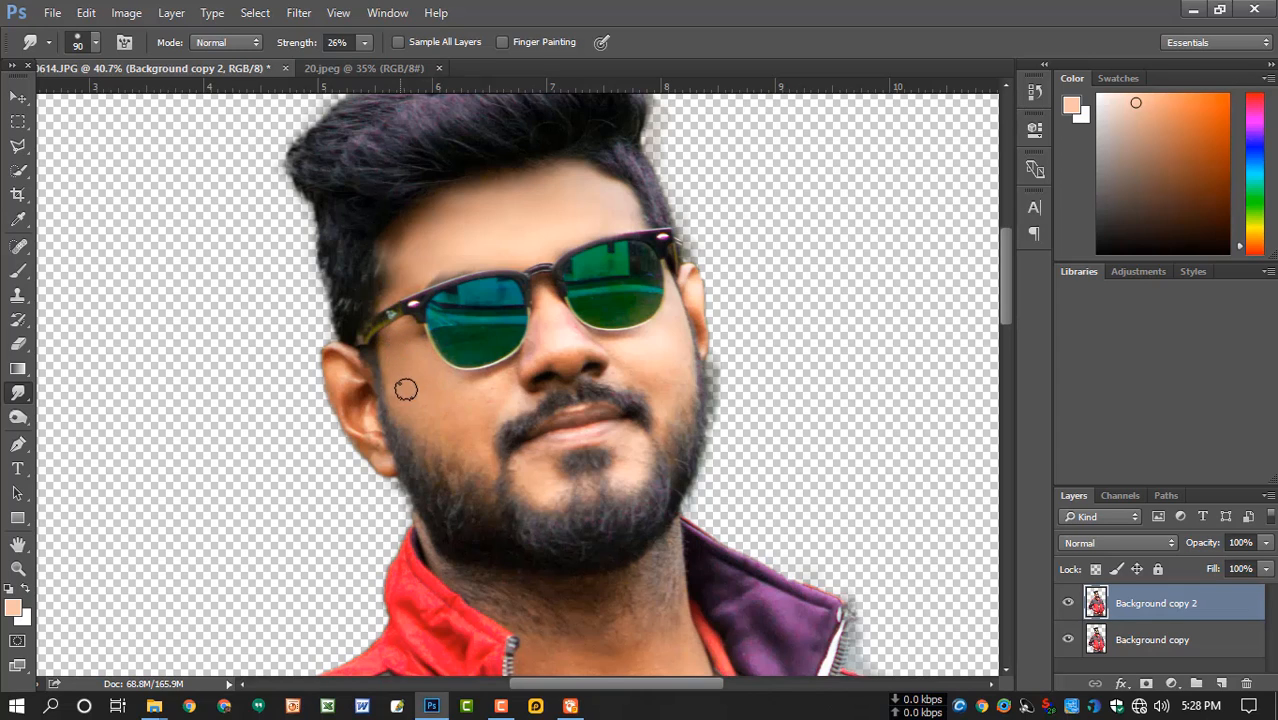
pyautogui.press(']')
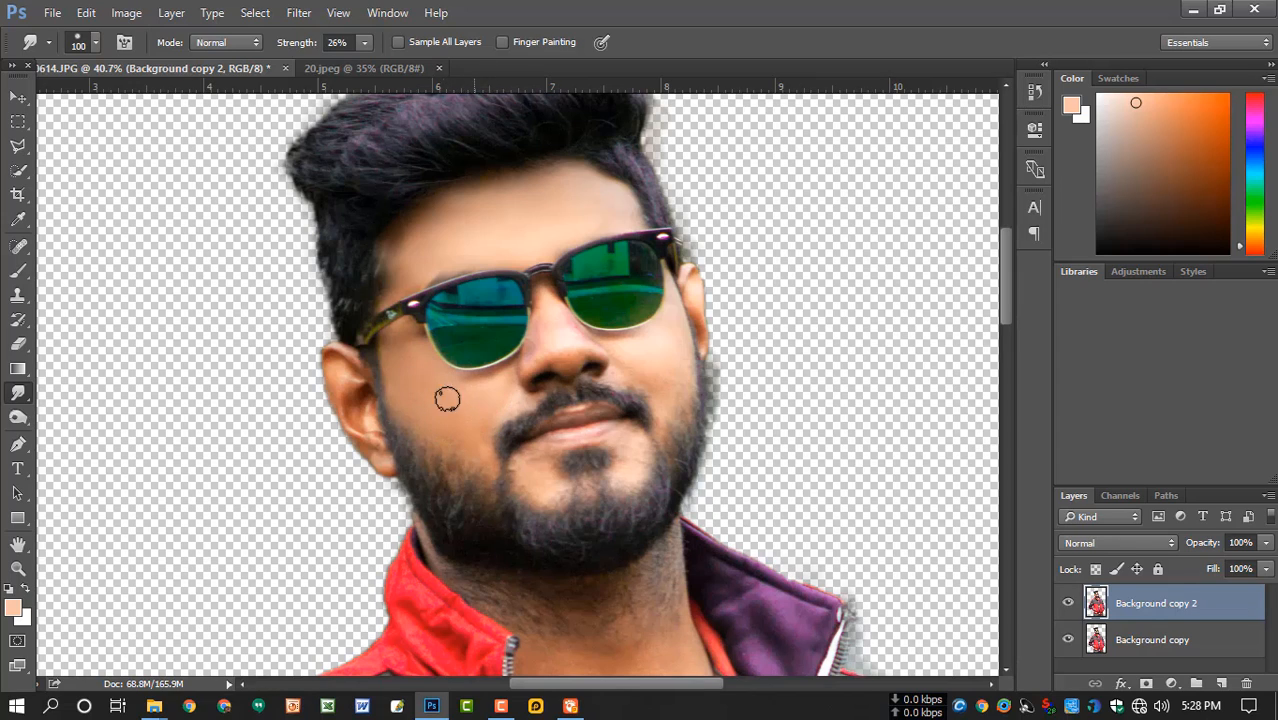
# Smudge the cheek below the green lens and the nose smooth with a 70 to 80 px brush
pyautogui.press('[')
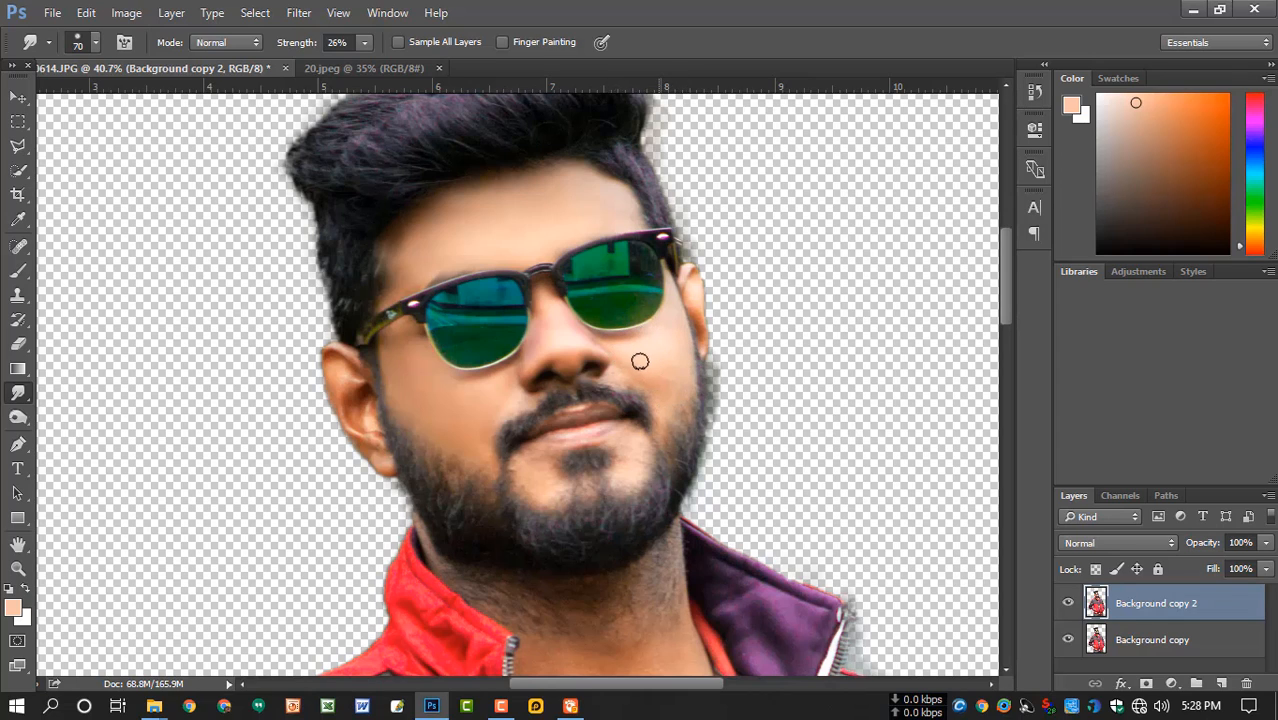
pyautogui.press(']')
pyautogui.moveTo(640, 386); pyautogui.dragTo(640, 366)
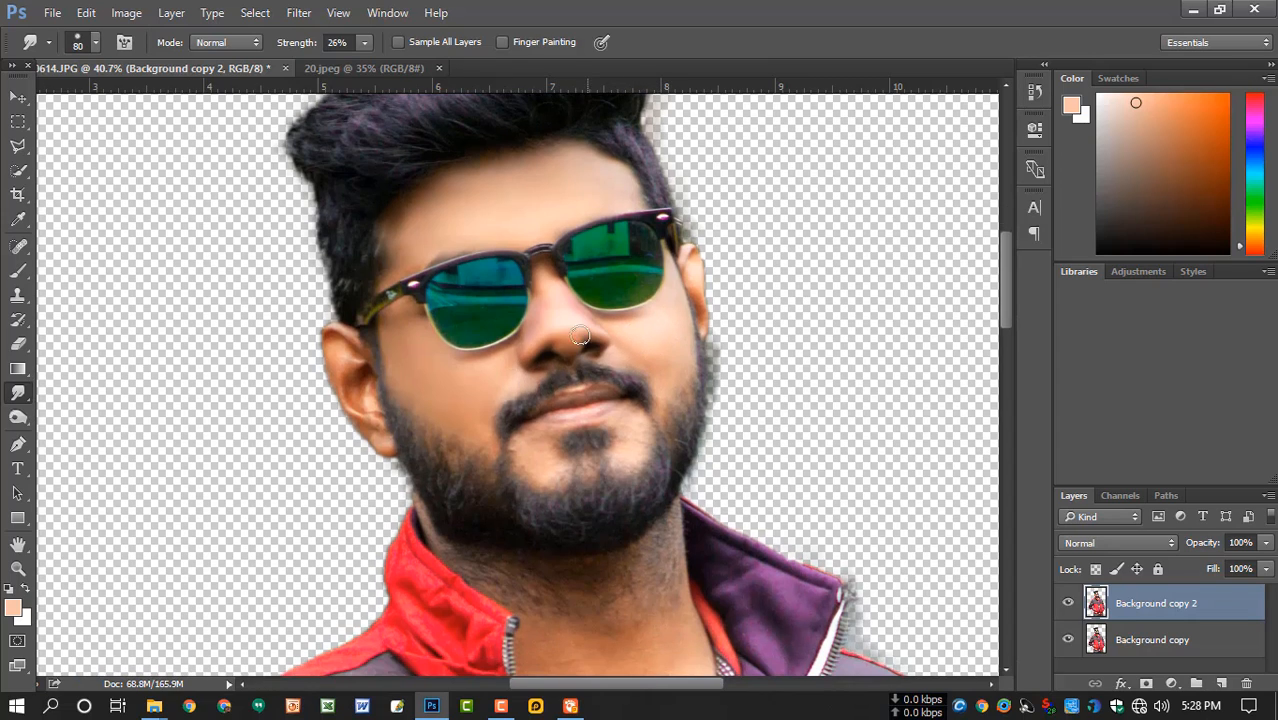
# Blend the skin along the beard and around the chin with a Smudge brush of about 90 px
pyautogui.scroll(-3, 630, 345)
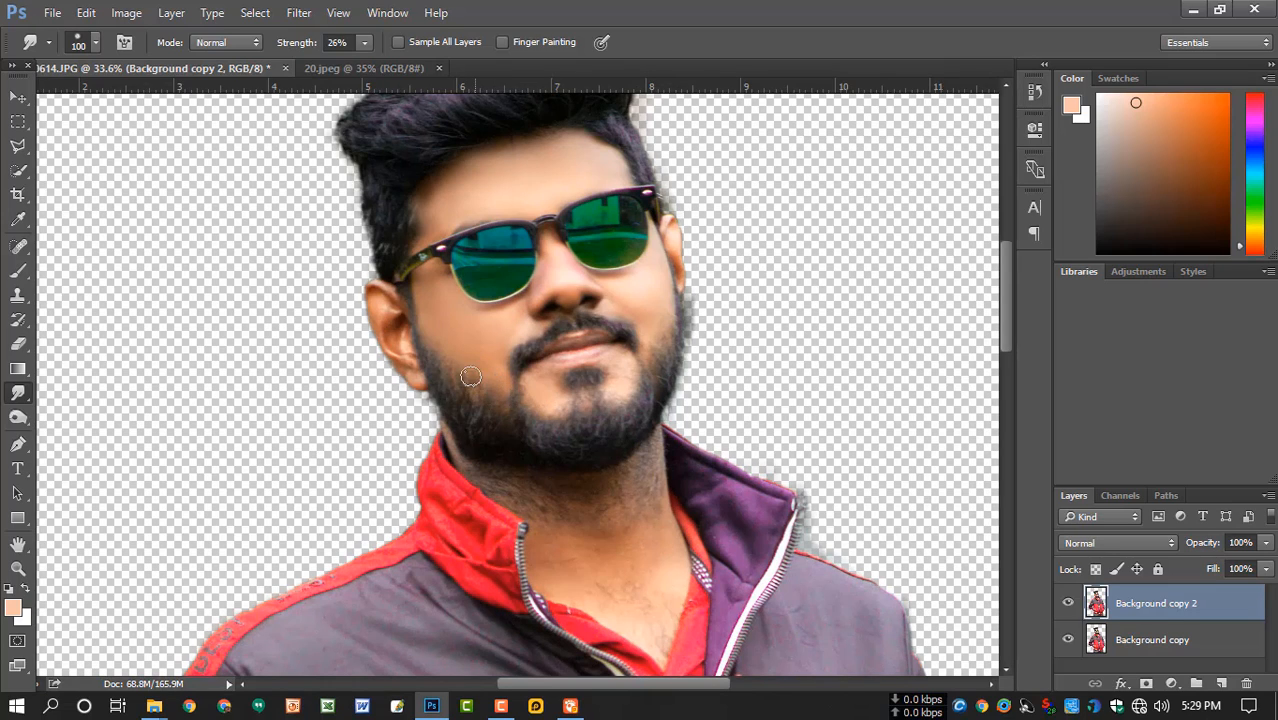
pyautogui.press('[')
pyautogui.press('[')
pyautogui.press('[')
pyautogui.press('[')
pyautogui.press(']')
pyautogui.press(']')
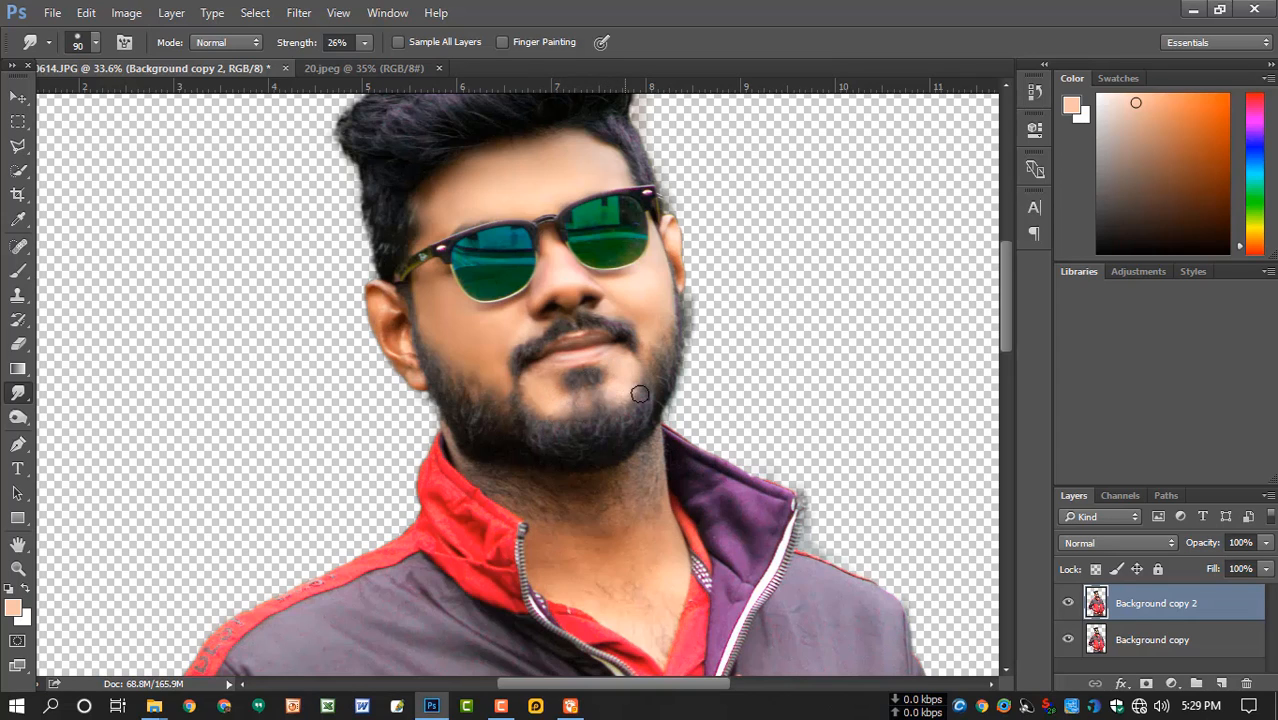
pyautogui.press(']')
pyautogui.scroll(-2, 672, 342)
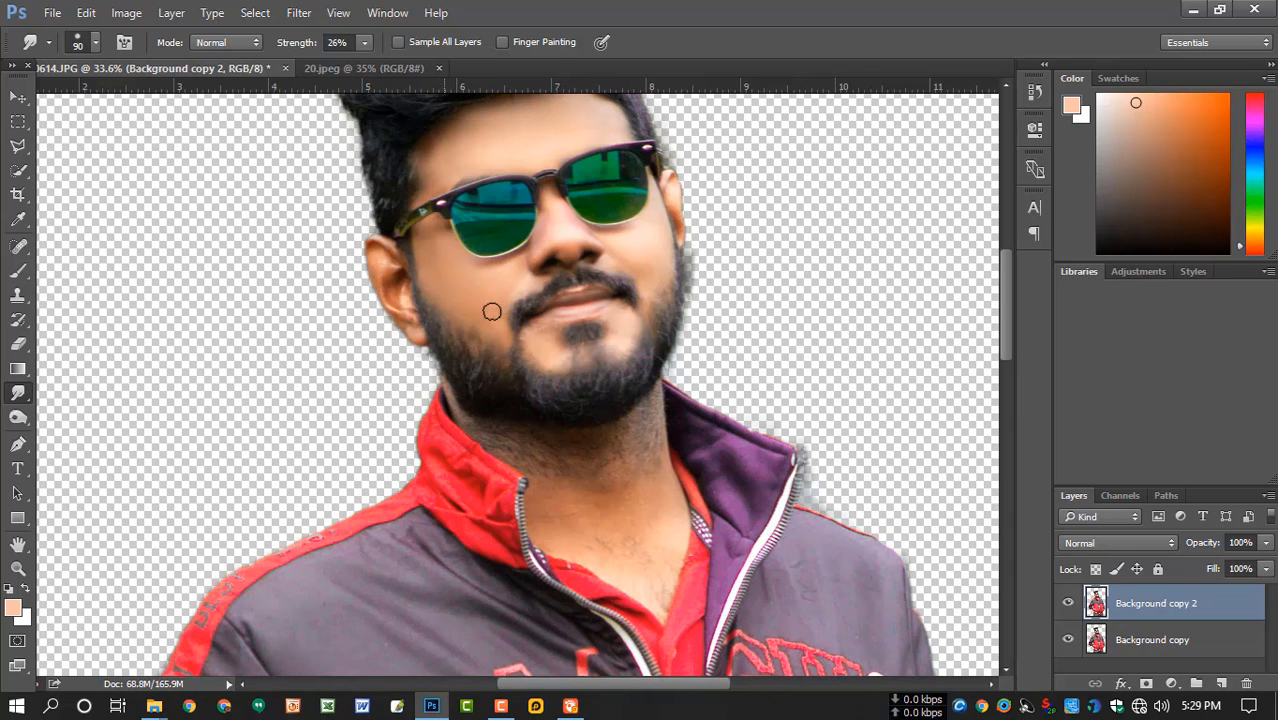
pyautogui.scroll(-1, 583, 322)
pyautogui.scroll(-1, 583, 322)
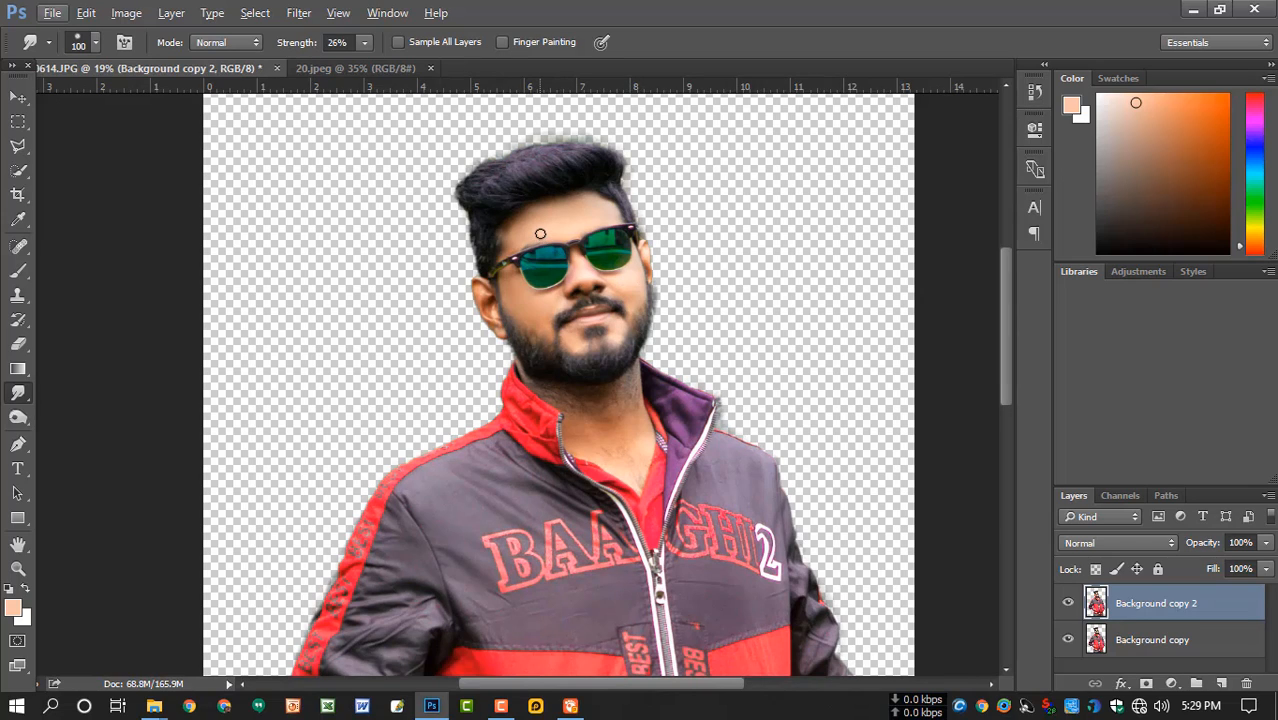
# Smooth the neck skin with the Smudge tool, enlarging the brush up to 250 px
pyautogui.press(']')
pyautogui.press(']')
pyautogui.scroll(-2, 600, 240)
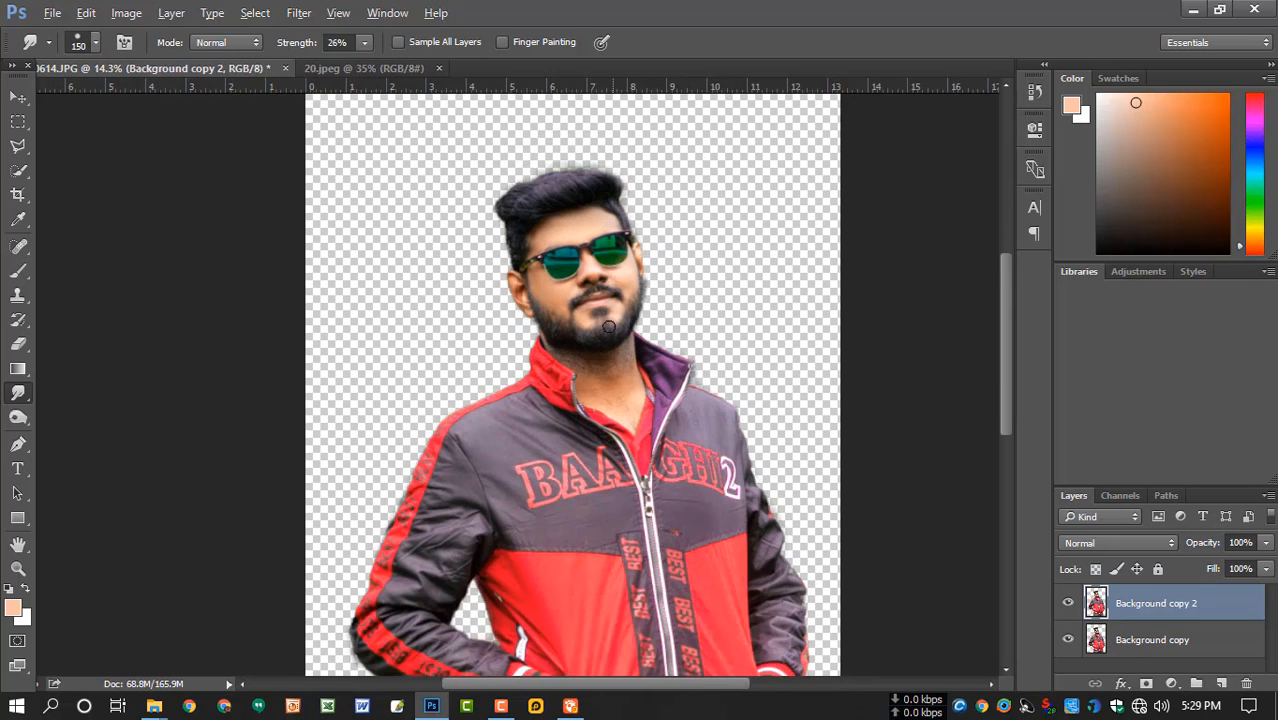
pyautogui.scroll(2, 602, 345)
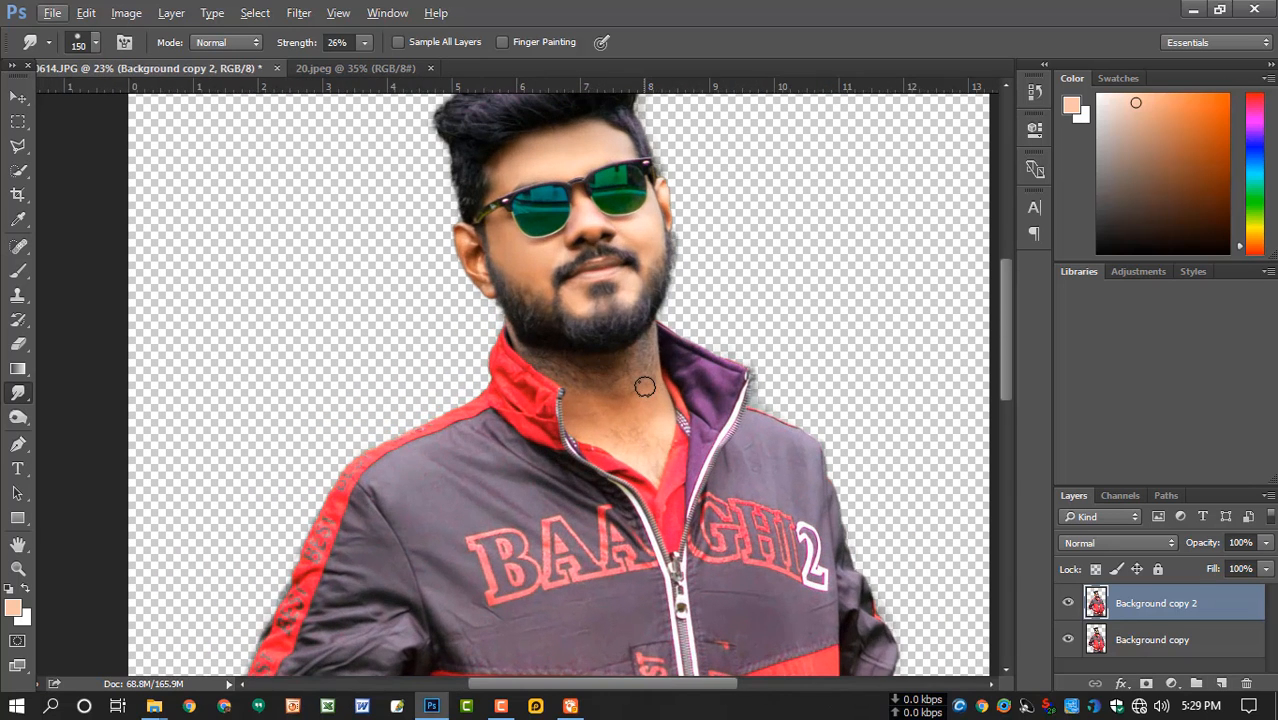
pyautogui.press(']')
pyautogui.press(']')
pyautogui.press(']')
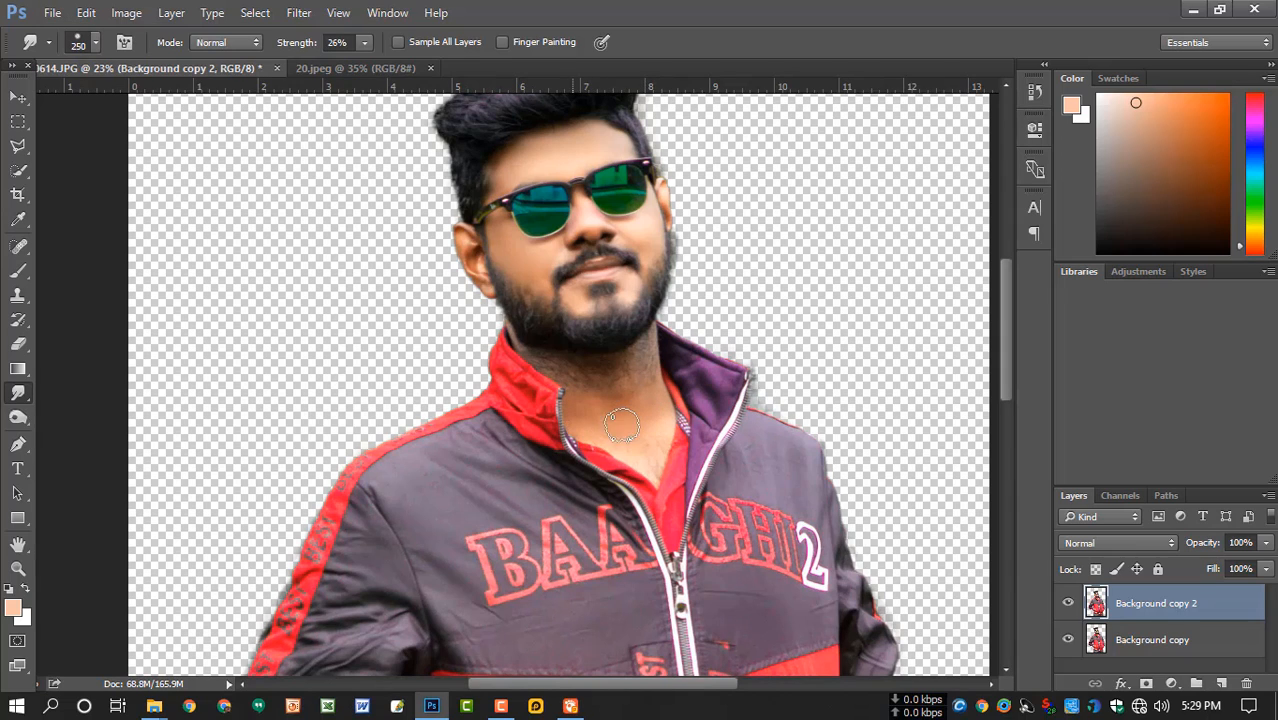
pyautogui.press('[')
pyautogui.press('[')
pyautogui.scroll(-2, 622, 410)
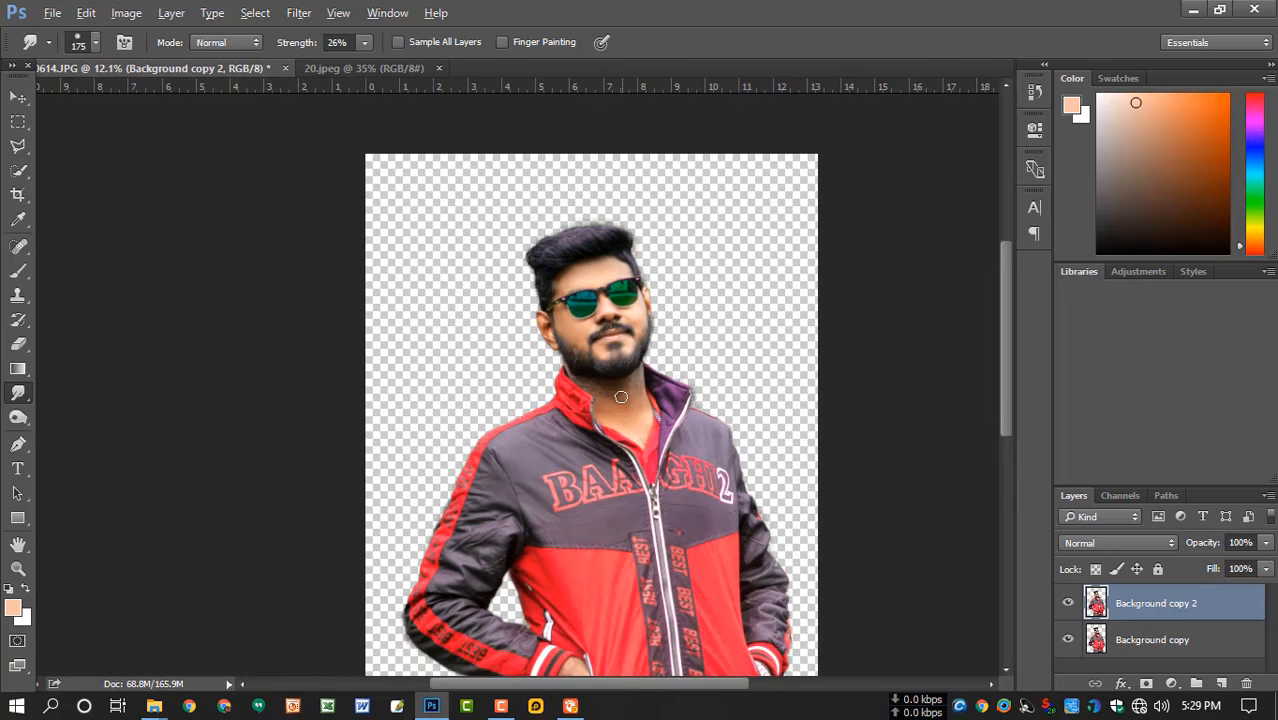
pyautogui.scroll(4, 632, 372)
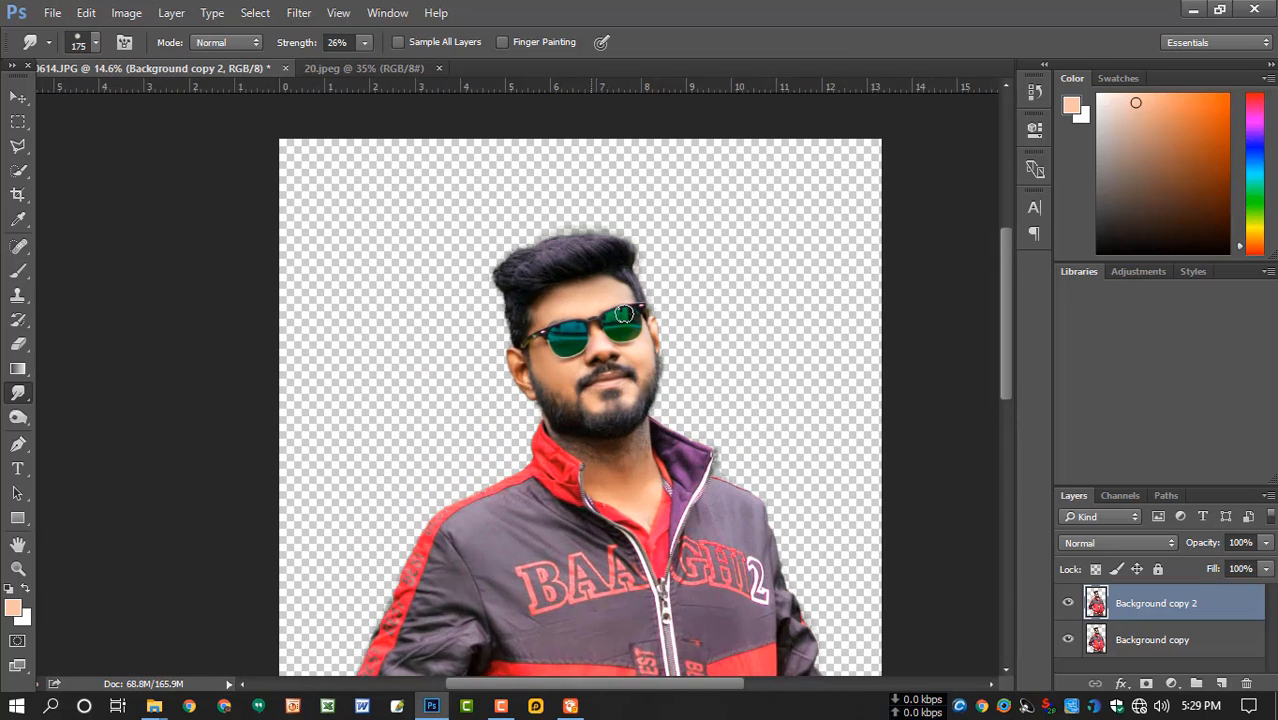
pyautogui.scroll(1, 627, 333)
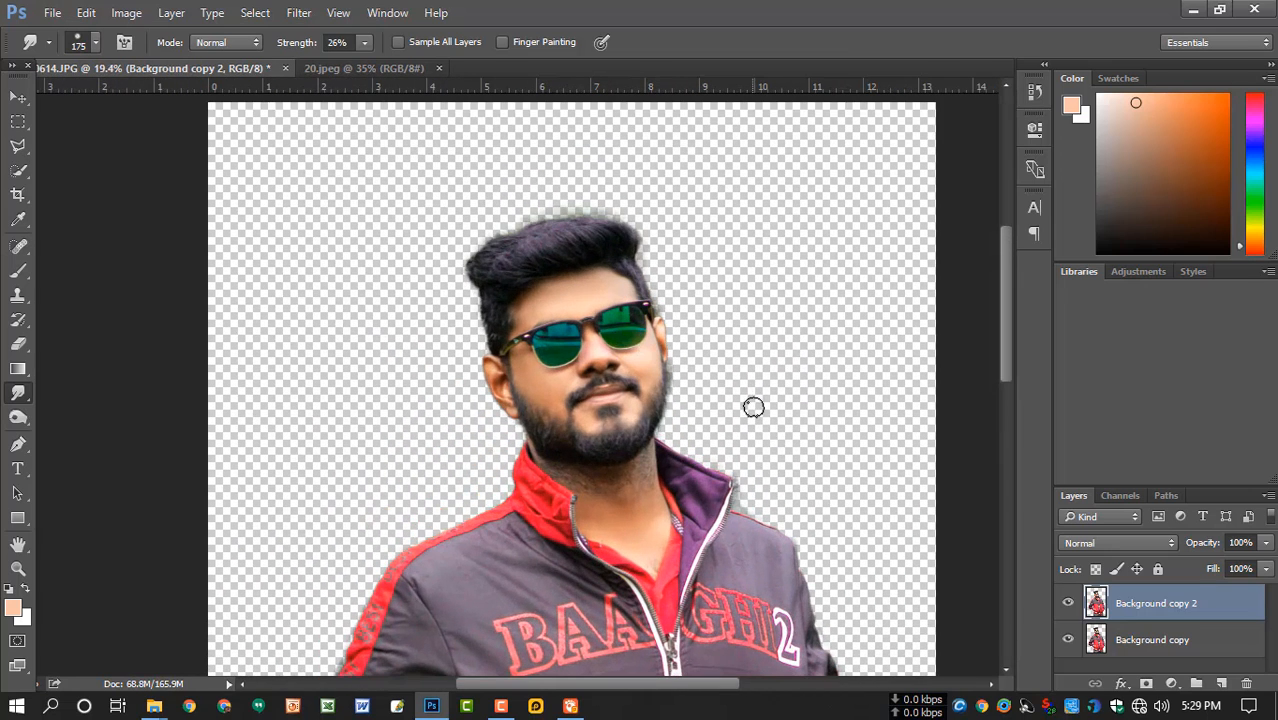
# Merge the retouched layer into Background copy, then quick-select the hair and copy it to a new layer
pyautogui.hotkey('ctrl', 'e')
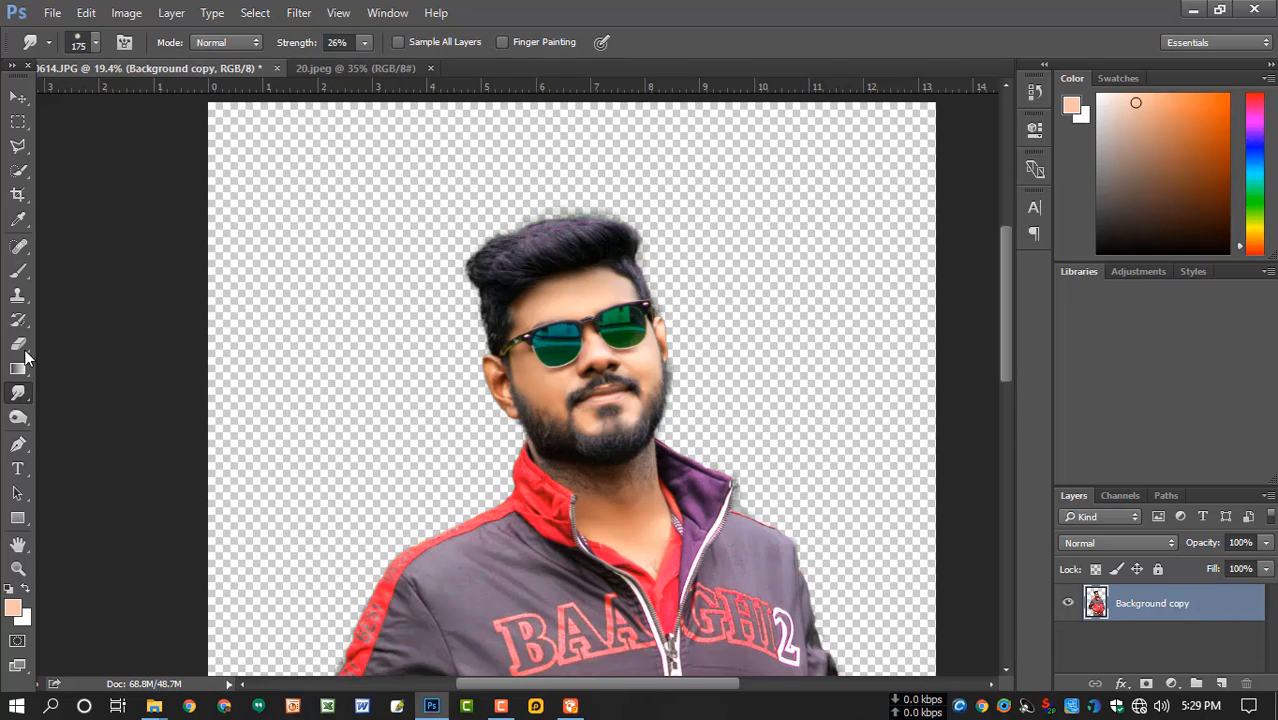
pyautogui.click(18, 171)
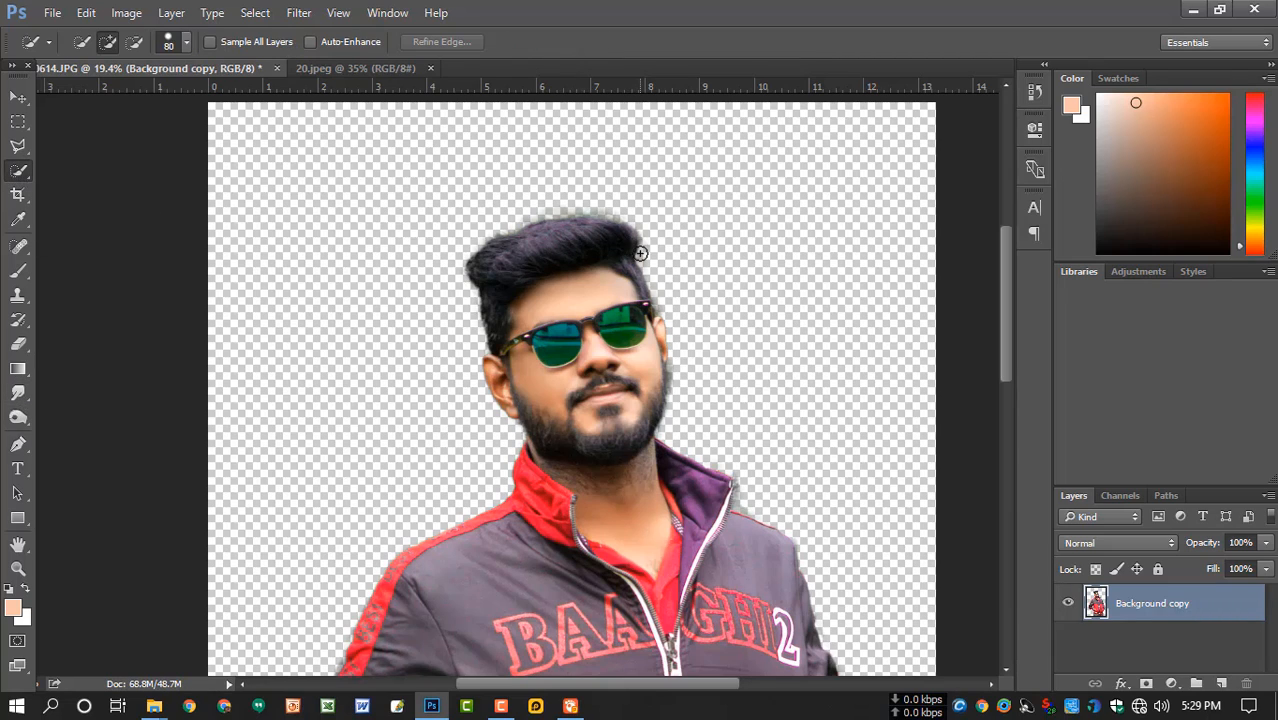
pyautogui.moveTo(640, 253)
pyautogui.mouseDown()
pyautogui.moveTo(549, 243)
pyautogui.moveTo(484, 304)
pyautogui.moveTo(545, 330)
pyautogui.moveTo(604, 291)
pyautogui.moveTo(642, 309)
pyautogui.moveTo(648, 329)
pyautogui.mouseUp()
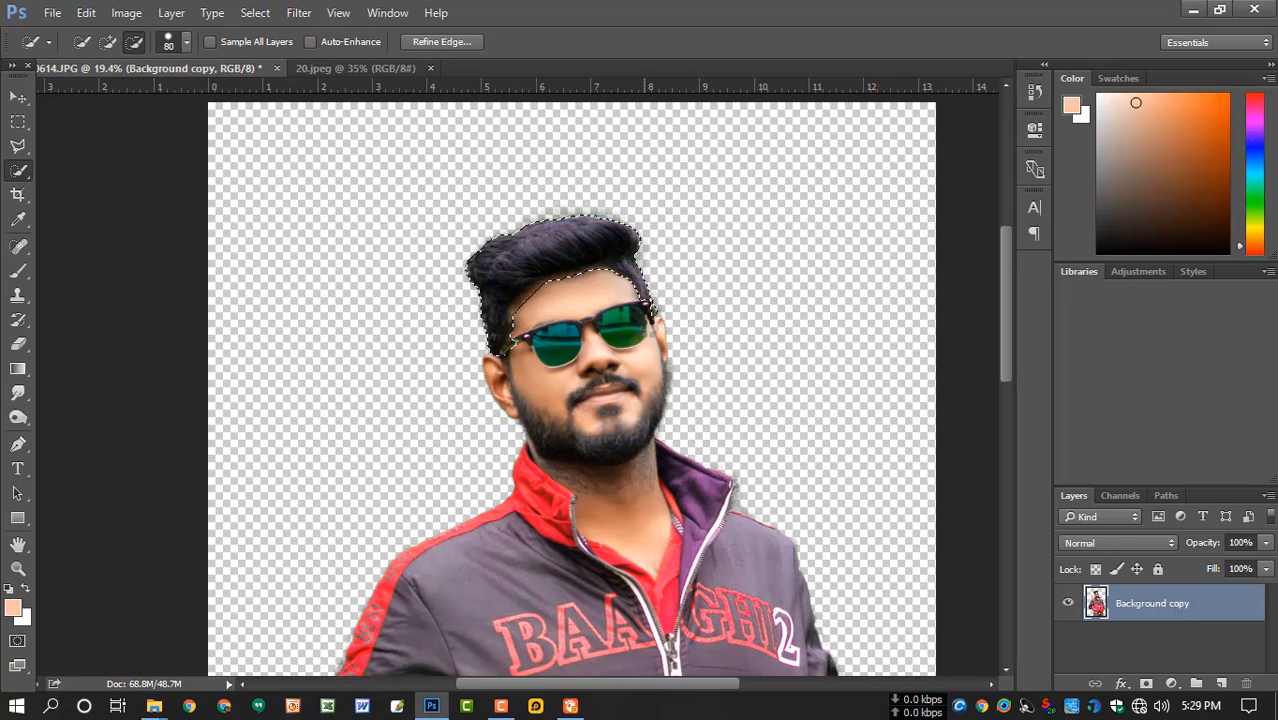
pyautogui.hotkey('ctrl', 'j')
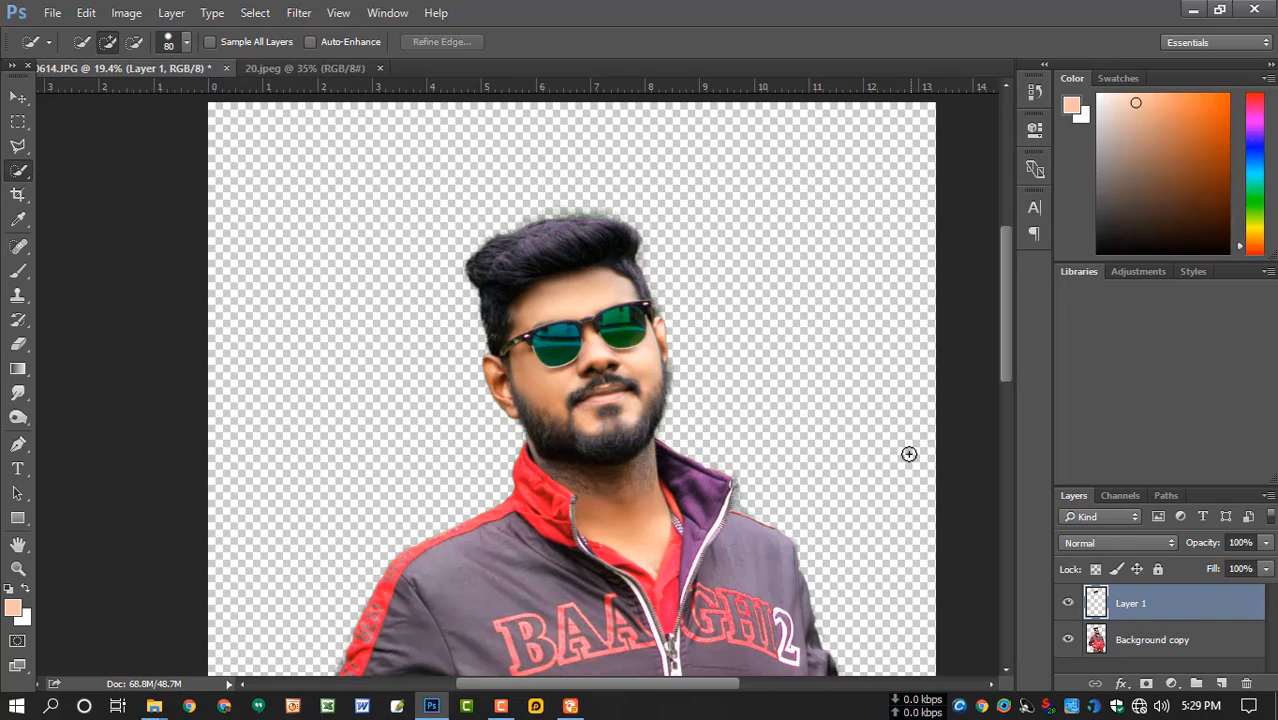
pyautogui.click(1068, 639)
pyautogui.click(1068, 639)
# Set the Smudge tool to the scattered-dot 111 px brush tip at 51% strength
pyautogui.click(18, 393)
pyautogui.rightClick(697, 313)
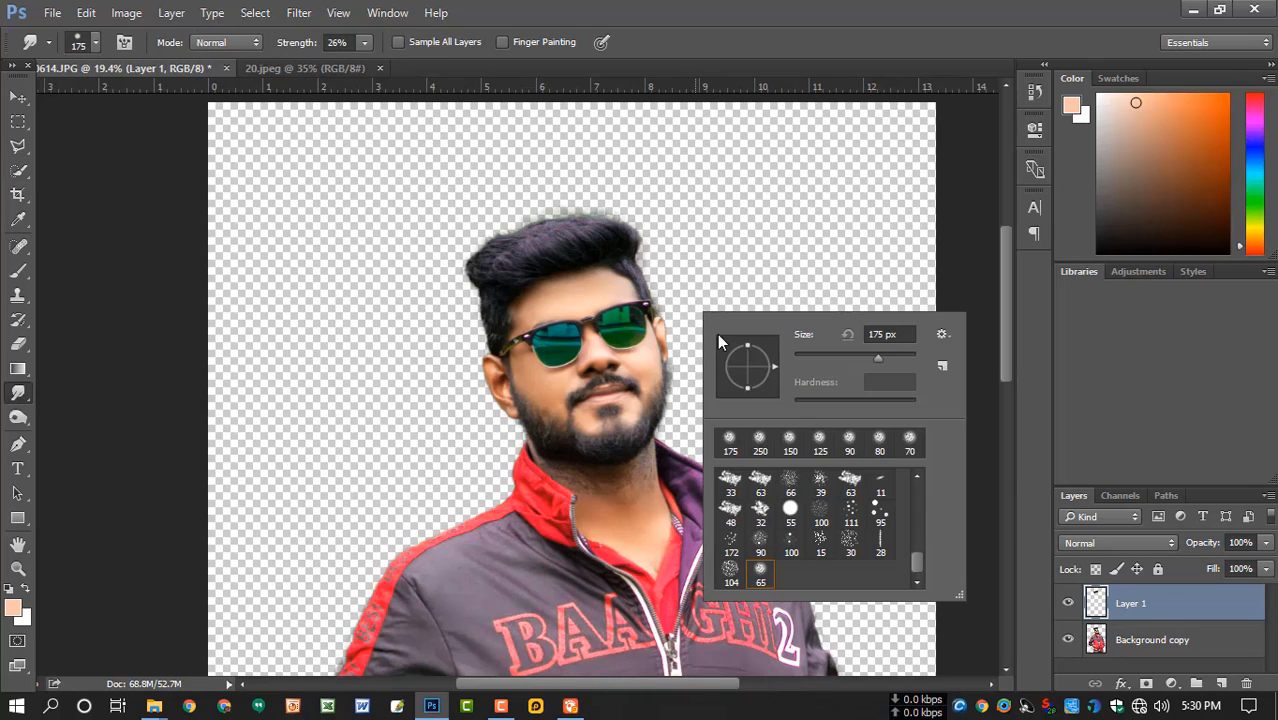
pyautogui.click(850, 512)
pyautogui.click(592, 231)
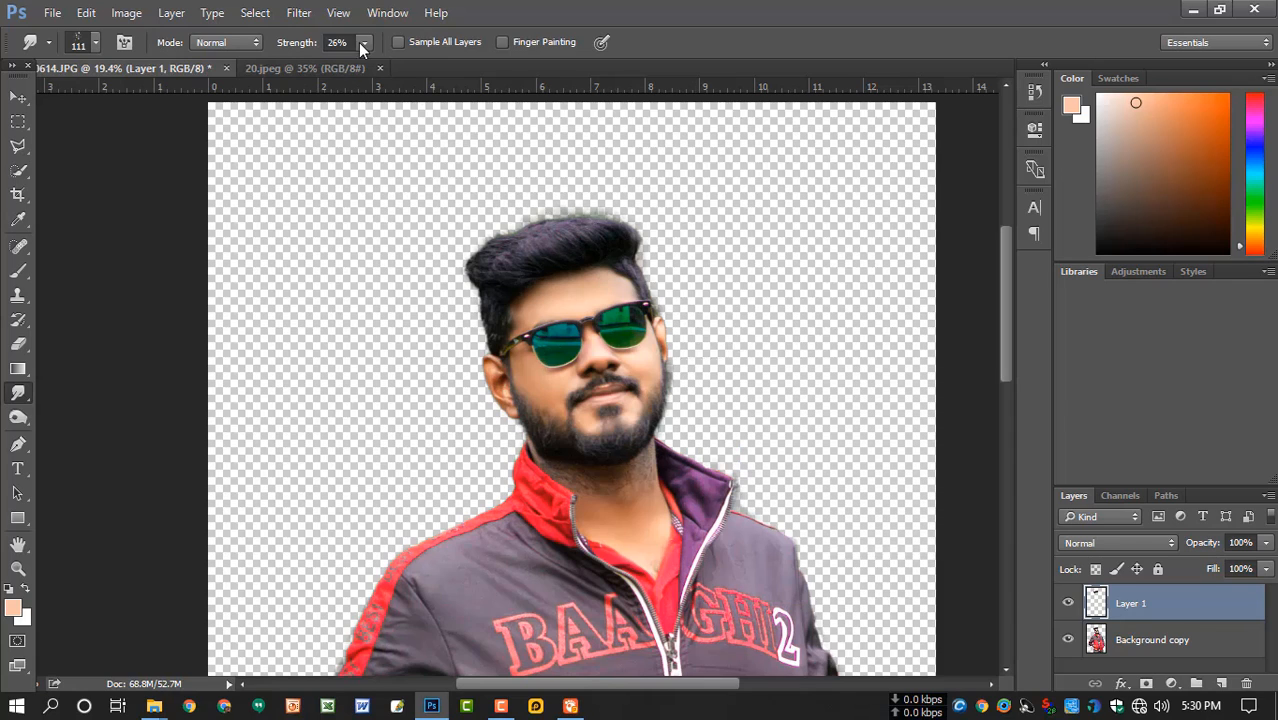
pyautogui.click(364, 42)
pyautogui.click(388, 62)
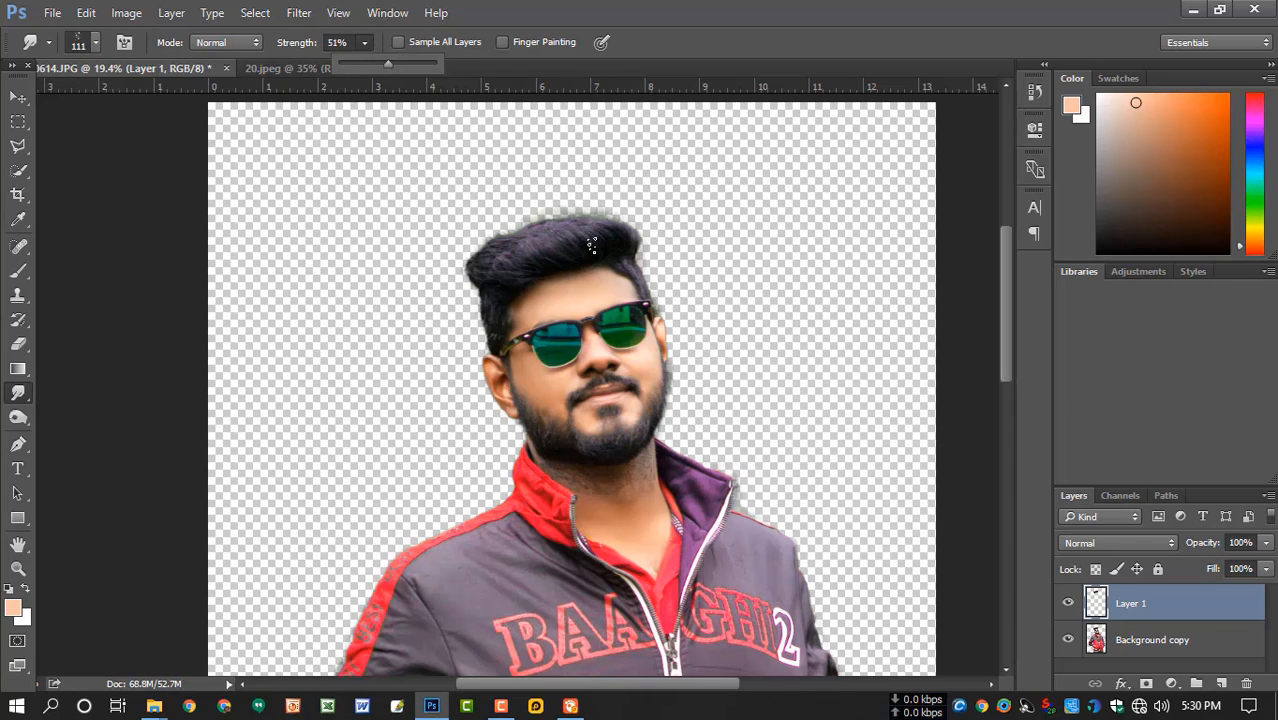
# Smudge the top of the hair above the green lens outward into strands, using brush sizes from 200 down to 90 px
pyautogui.scroll(-1, 610, 252)
pyautogui.press(']')
pyautogui.press(']')
pyautogui.press(']')
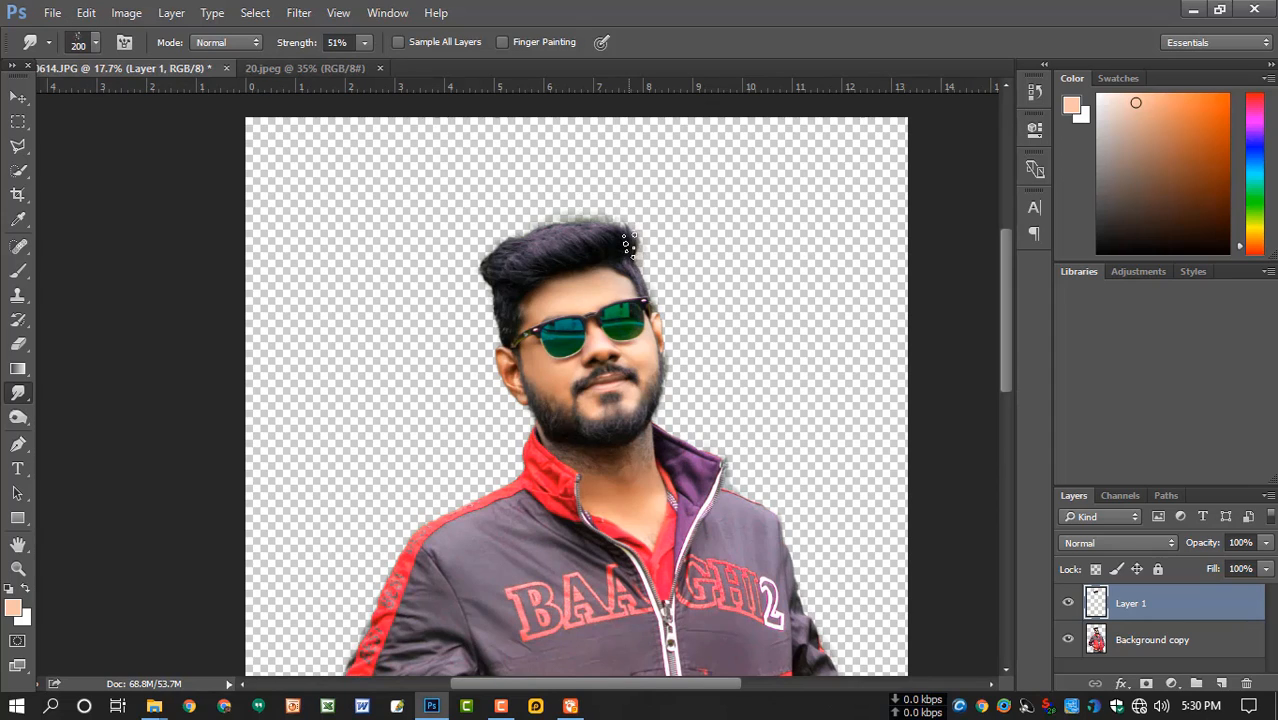
pyautogui.moveTo(627, 247)
pyautogui.mouseDown()
pyautogui.moveTo(603, 186)
pyautogui.moveTo(614, 229)
pyautogui.mouseUp()
pyautogui.press('[')
pyautogui.press('[')
pyautogui.press('[')
pyautogui.press(']')
pyautogui.press('[')
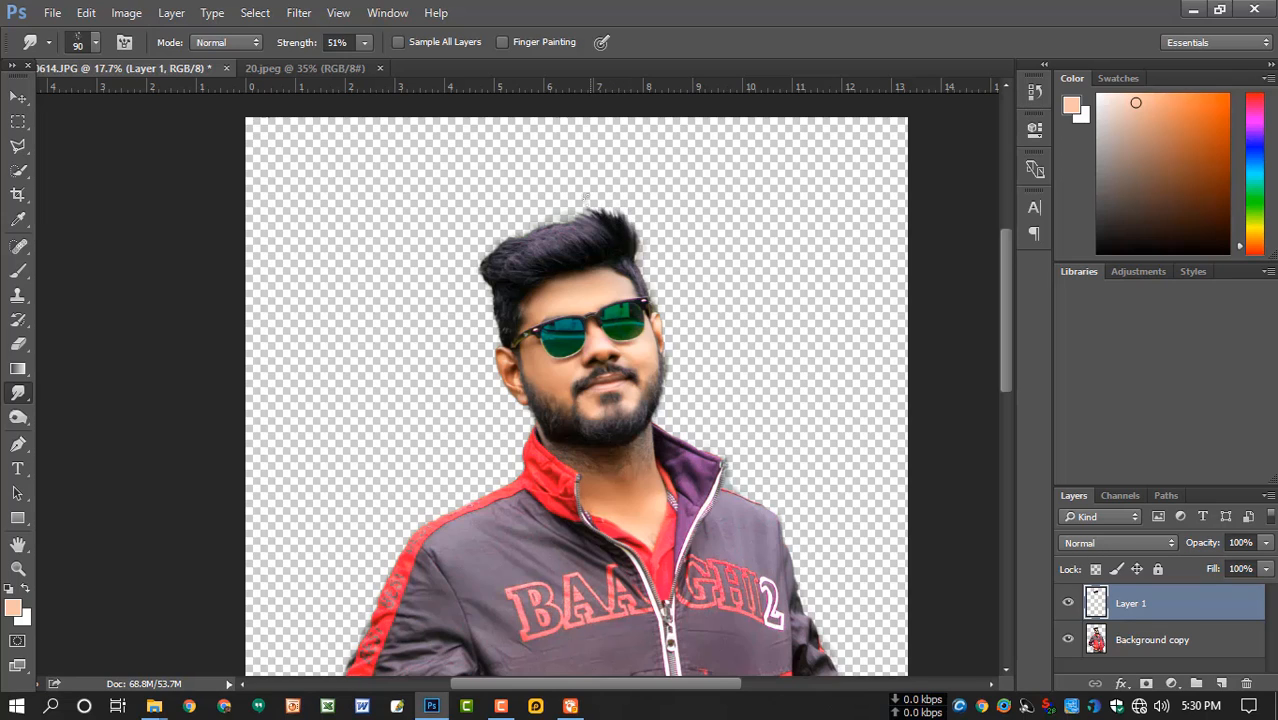
# Smudge the hair's outer edge above the blue lens outward into strands, using brush sizes between 150 and 100 px
pyautogui.press(']')
pyautogui.press(']')
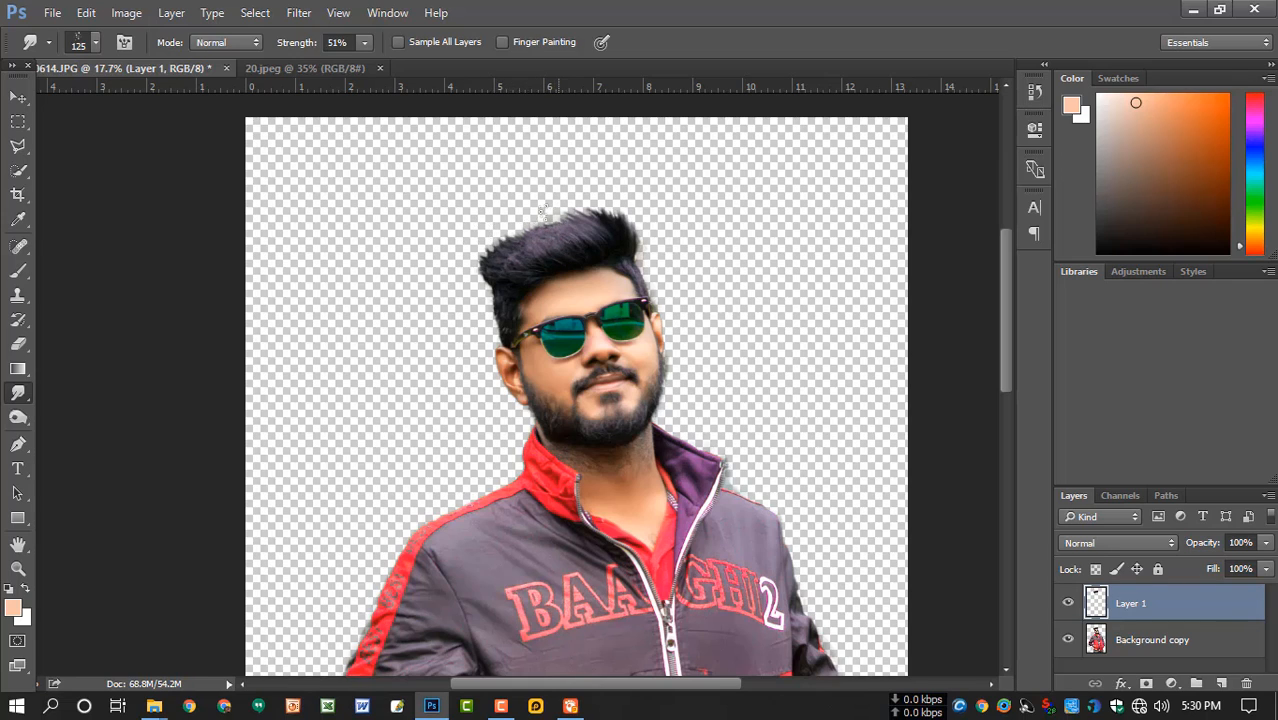
pyautogui.moveTo(527, 228); pyautogui.dragTo(508, 222)
pyautogui.scroll(3, 515, 250)
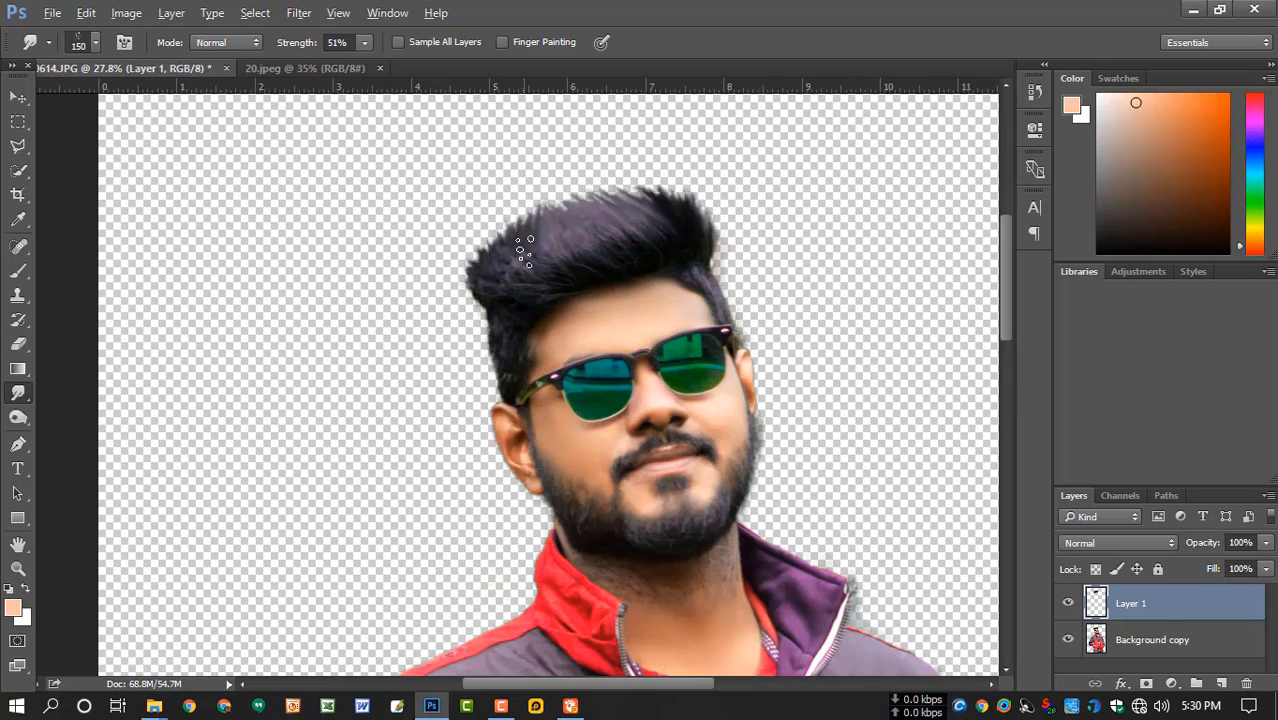
pyautogui.press('[')
pyautogui.press('[')
pyautogui.press('[')
pyautogui.press('[')
pyautogui.moveTo(478, 263); pyautogui.dragTo(474, 288)
pyautogui.press(']')
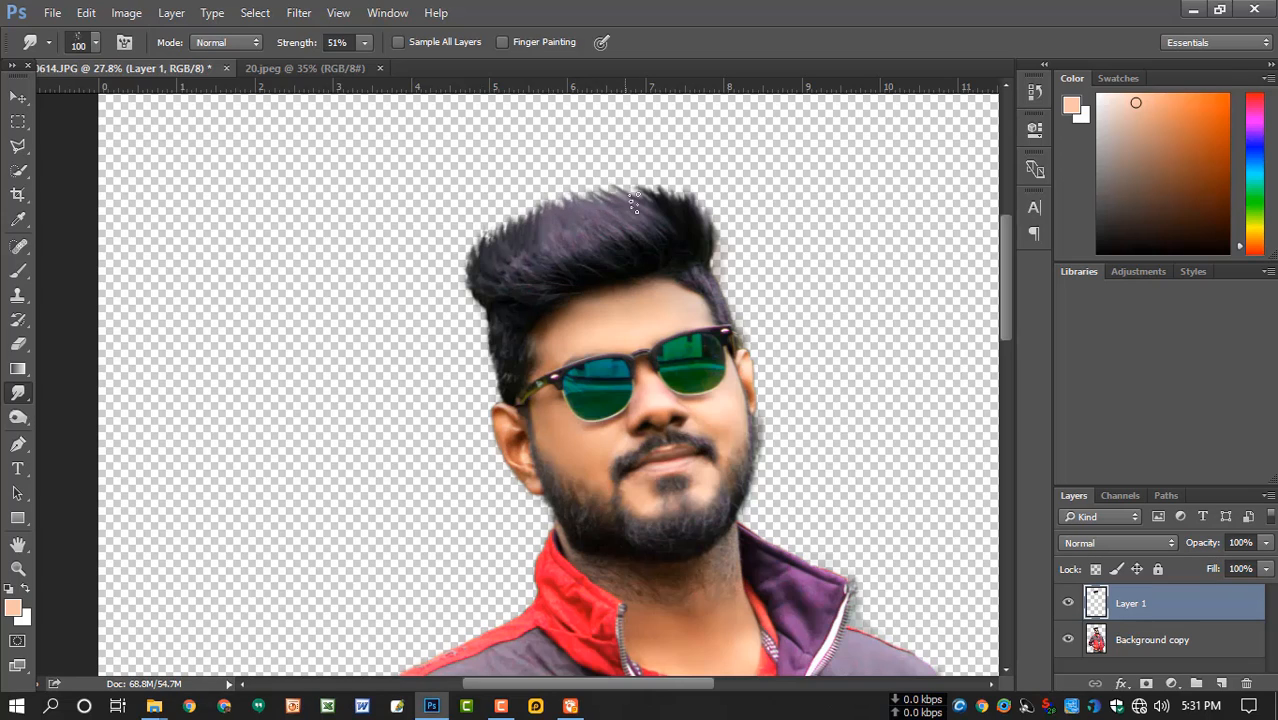
# Refine the strands along the top of the quiff with the Smudge tool at 70 to 90 px
pyautogui.press('[')
pyautogui.press('[')
pyautogui.press(']')
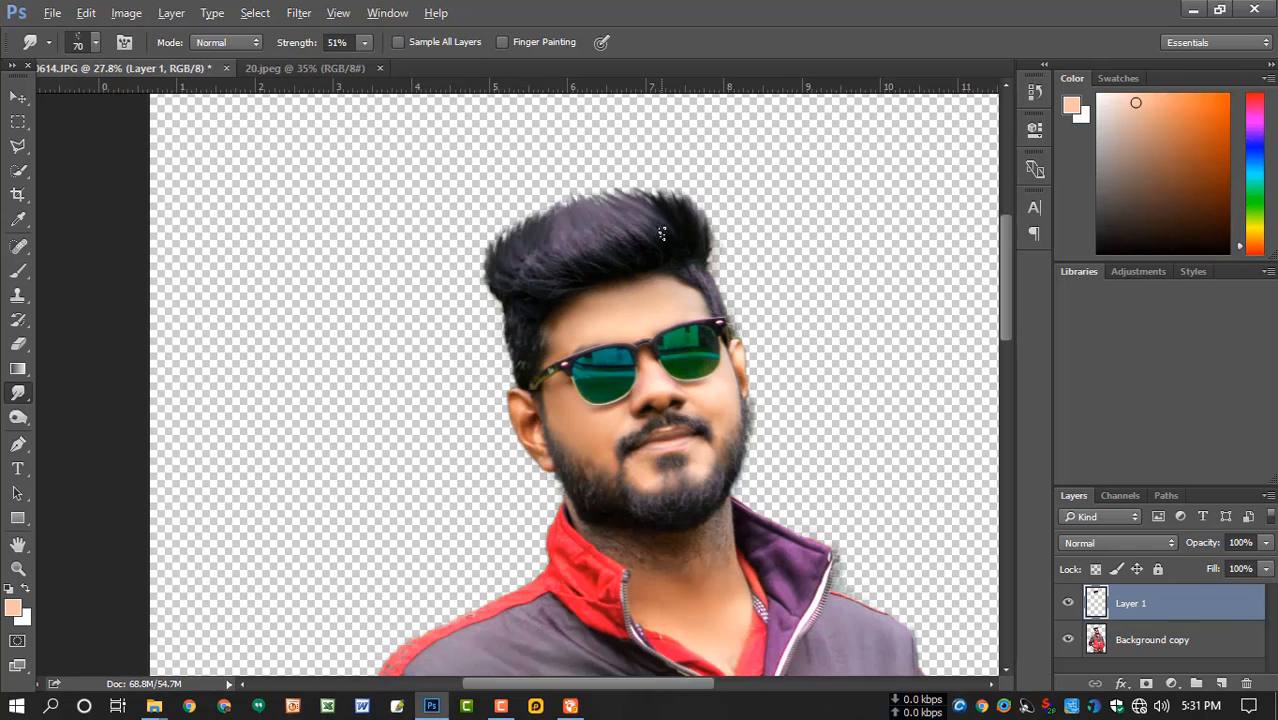
pyautogui.scroll(-3, 497, 222)
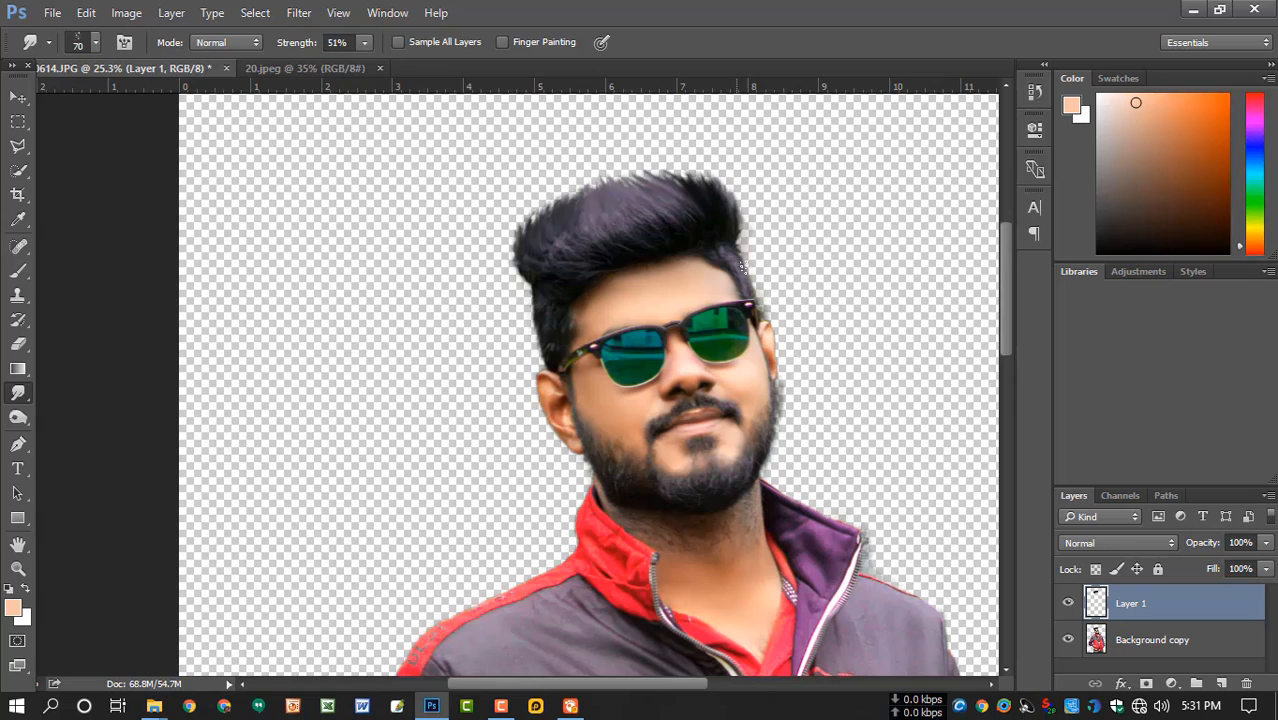
pyautogui.scroll(-3, 796, 301)
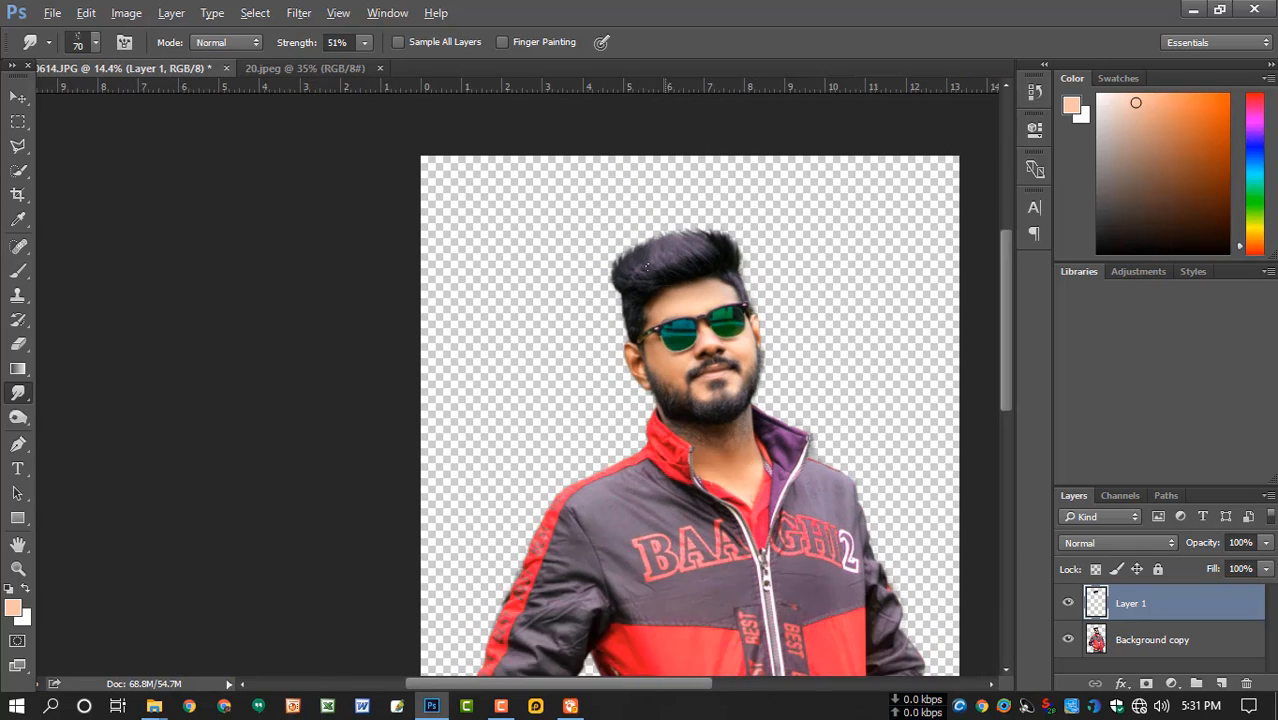
pyautogui.scroll(1, 644, 266)
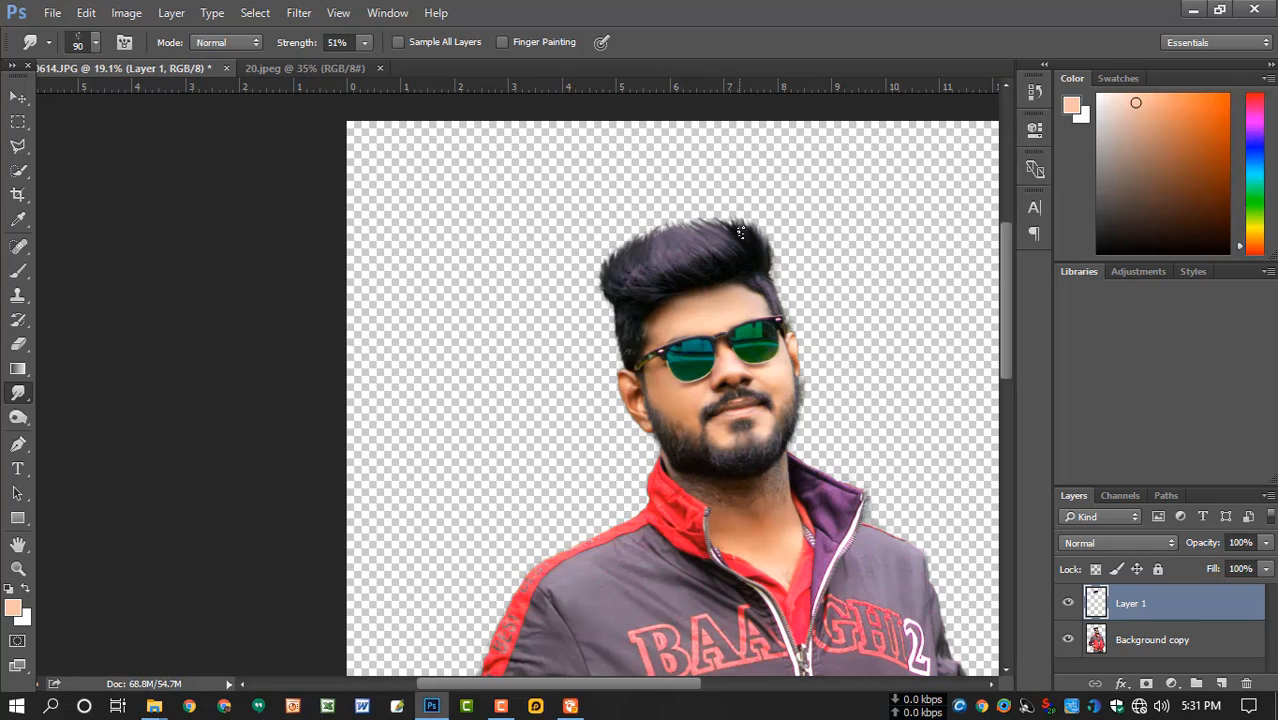
pyautogui.moveTo(740, 233); pyautogui.dragTo(697, 212)
pyautogui.scroll(-3, 786, 308)
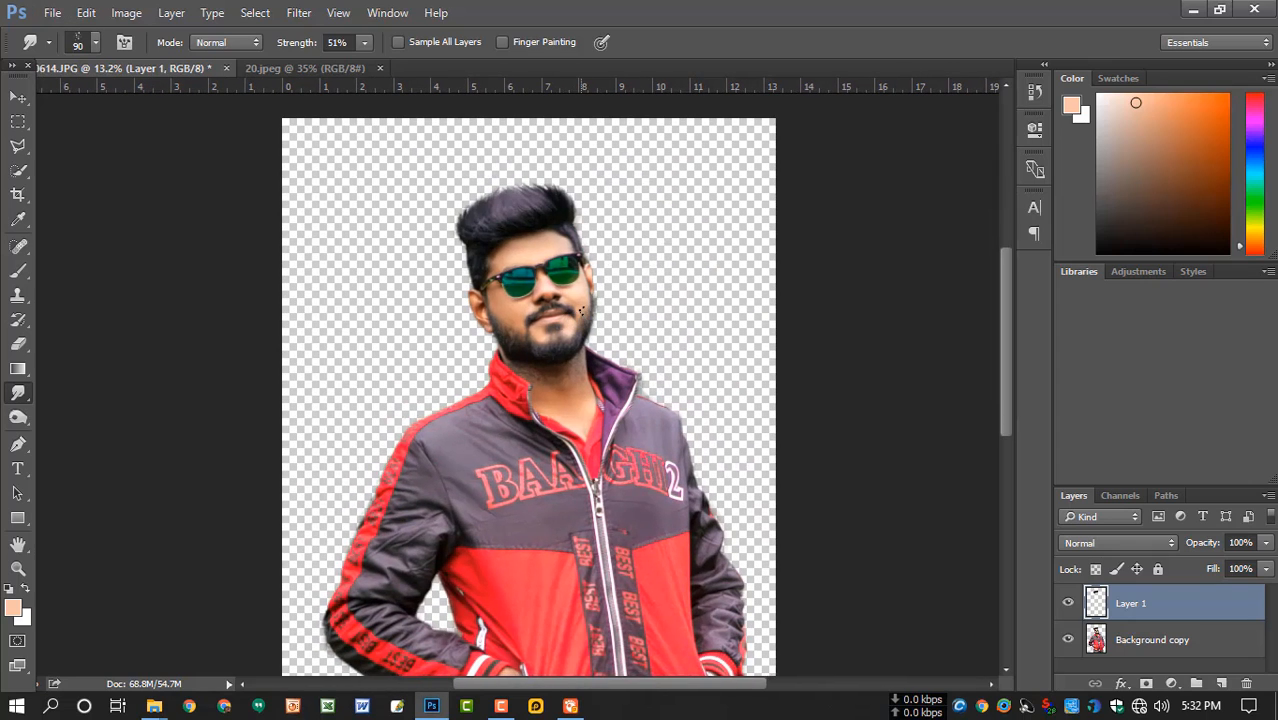
# Darken the hair on Layer 1 with the Burn tool on Midtones at 55% exposure, reducing the brush from 300 to 175 px
pyautogui.click(24, 426)
pyautogui.scroll(1, 510, 245)
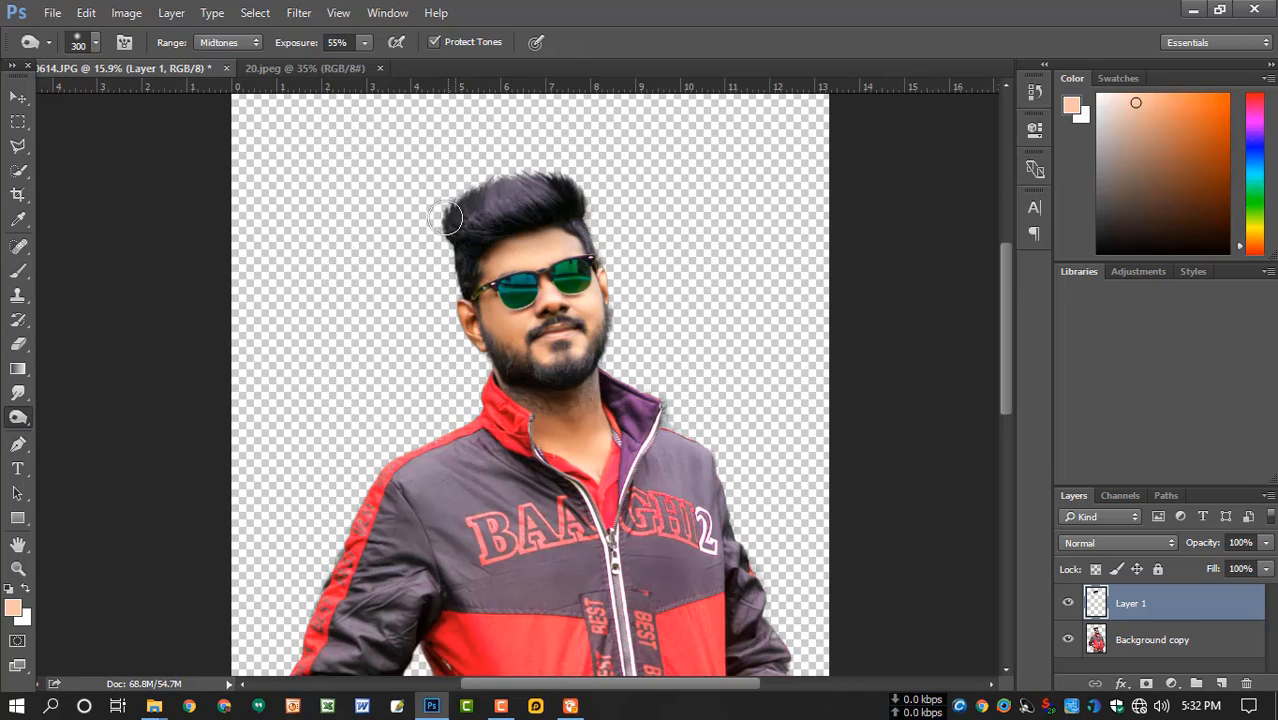
pyautogui.click(510, 198)
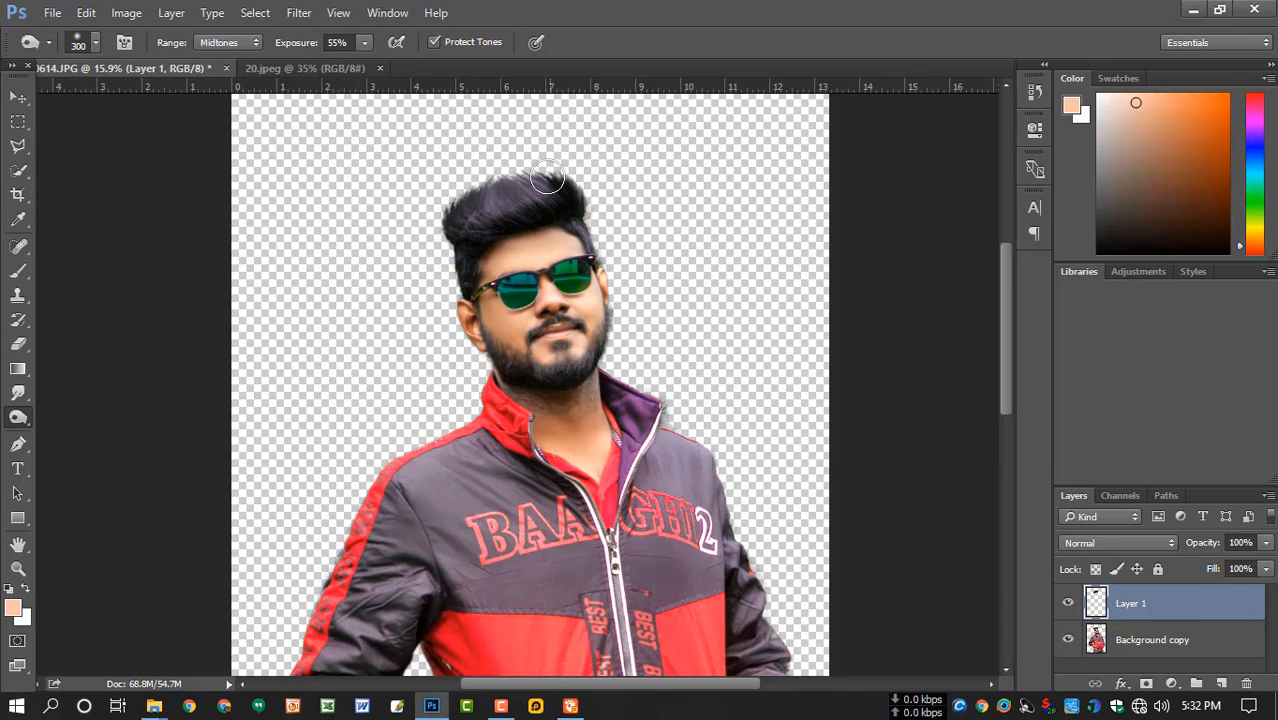
pyautogui.press('[')
pyautogui.press('[')
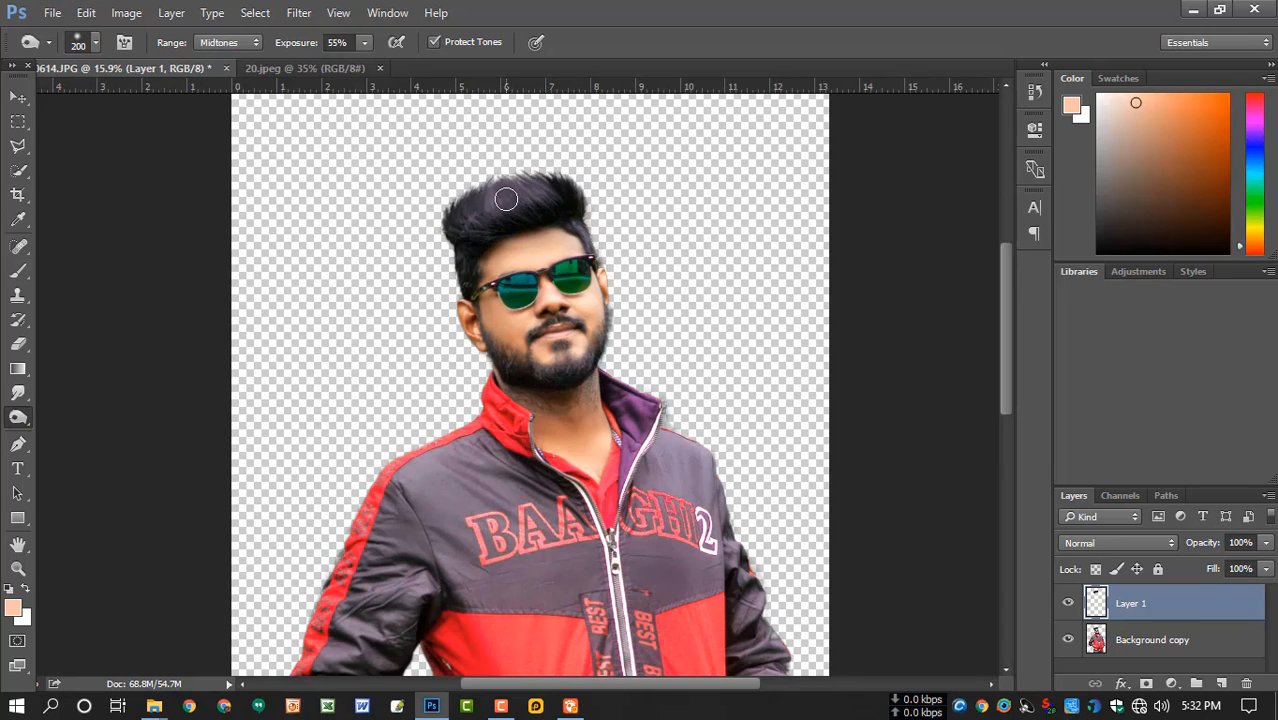
pyautogui.moveTo(506, 199)
pyautogui.mouseDown()
pyautogui.moveTo(549, 193)
pyautogui.moveTo(497, 210)
pyautogui.moveTo(495, 181)
pyautogui.moveTo(568, 190)
pyautogui.mouseUp()
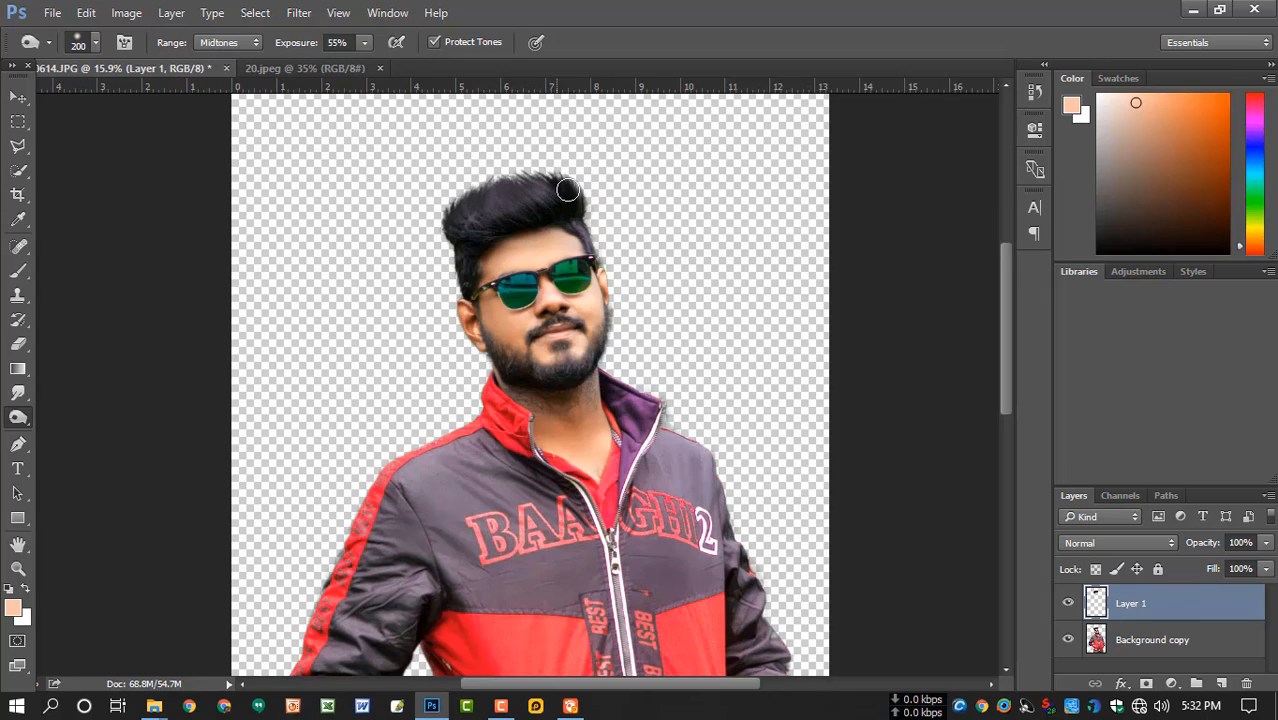
pyautogui.press('[')
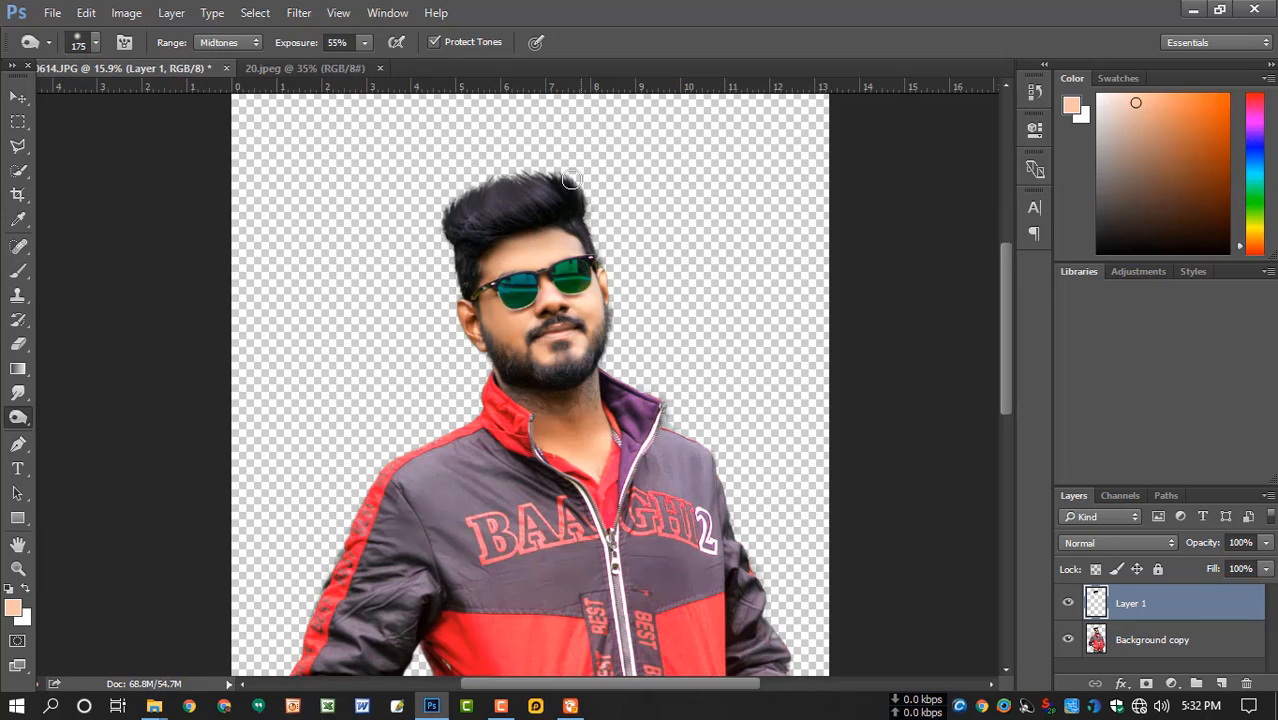
pyautogui.click(476, 225)
pyautogui.moveTo(475, 225); pyautogui.dragTo(537, 189)
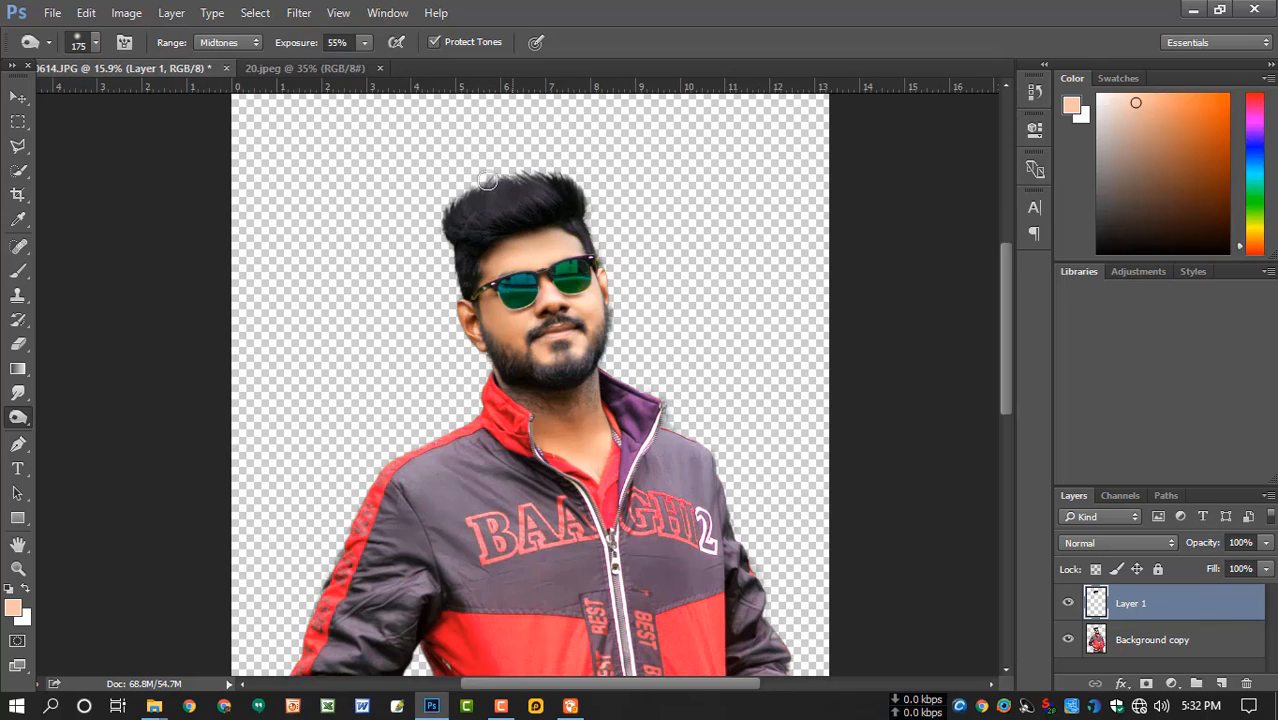
# Compare the image without Layer 1, and burn the side hair and beard on Background copy with the 175 px brush
pyautogui.click(1130, 645)
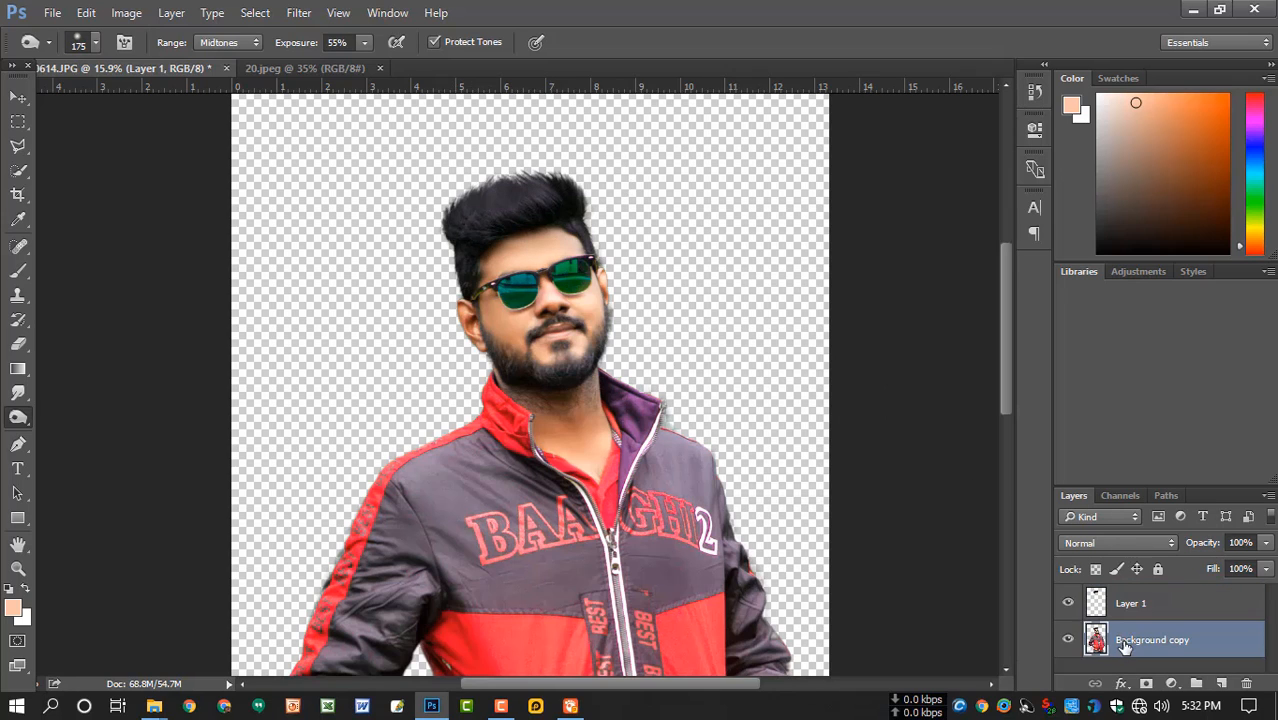
pyautogui.click(1068, 603)
pyautogui.click(1068, 603)
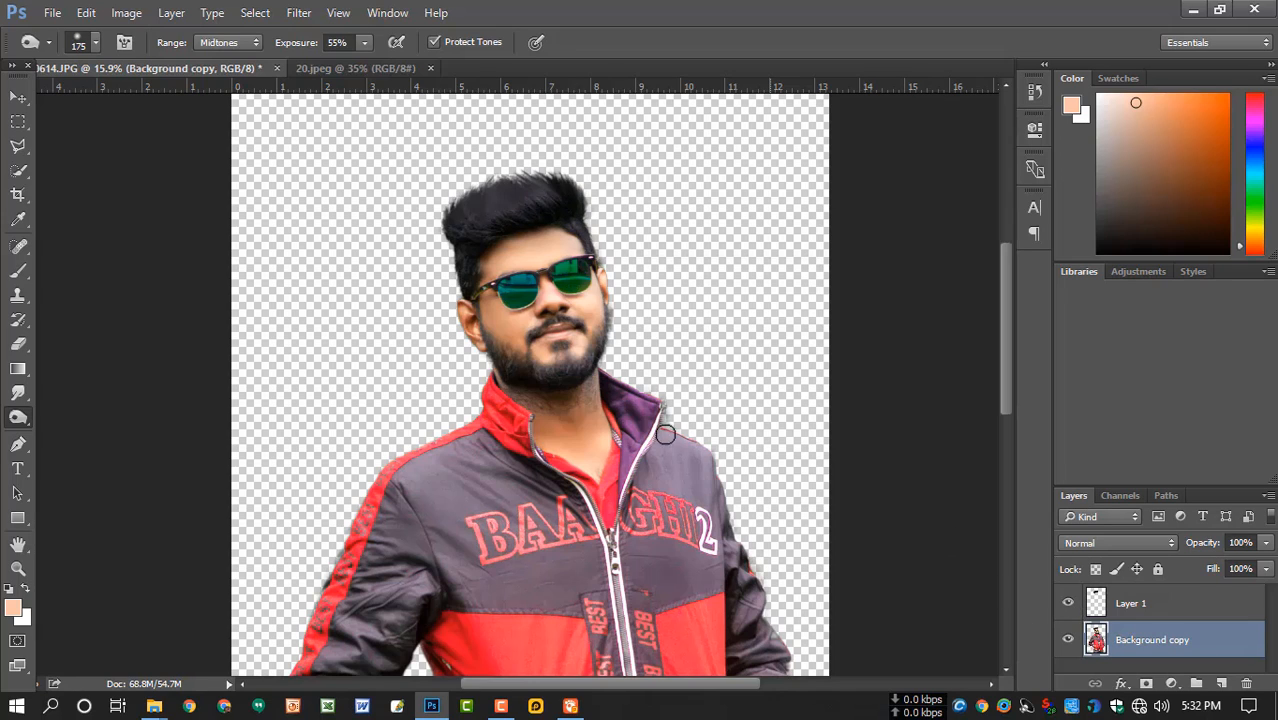
pyautogui.moveTo(468, 309)
pyautogui.mouseDown()
pyautogui.moveTo(528, 371)
pyautogui.moveTo(566, 368)
pyautogui.moveTo(609, 325)
pyautogui.moveTo(585, 362)
pyautogui.moveTo(522, 374)
pyautogui.moveTo(568, 387)
pyautogui.mouseUp()
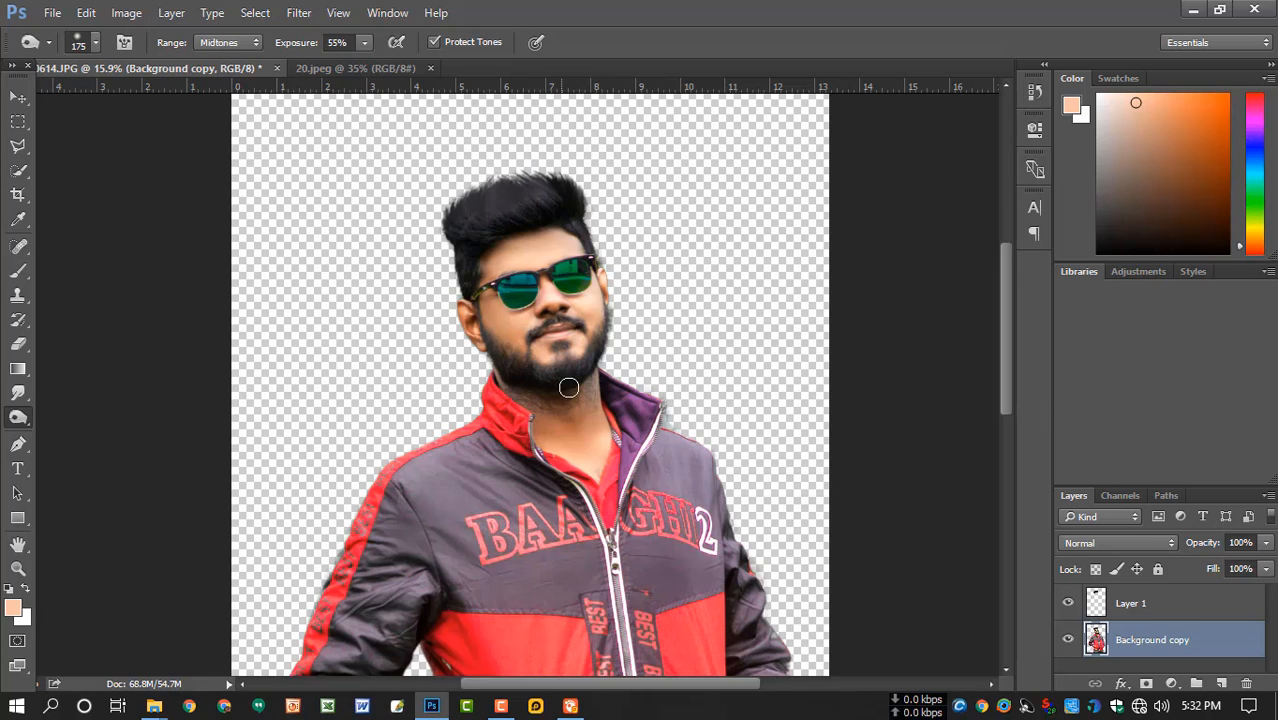
# Burn the moustache with a 90 px brush, and the beard with the brush enlarged to 150 px
pyautogui.scroll(3, 575, 330)
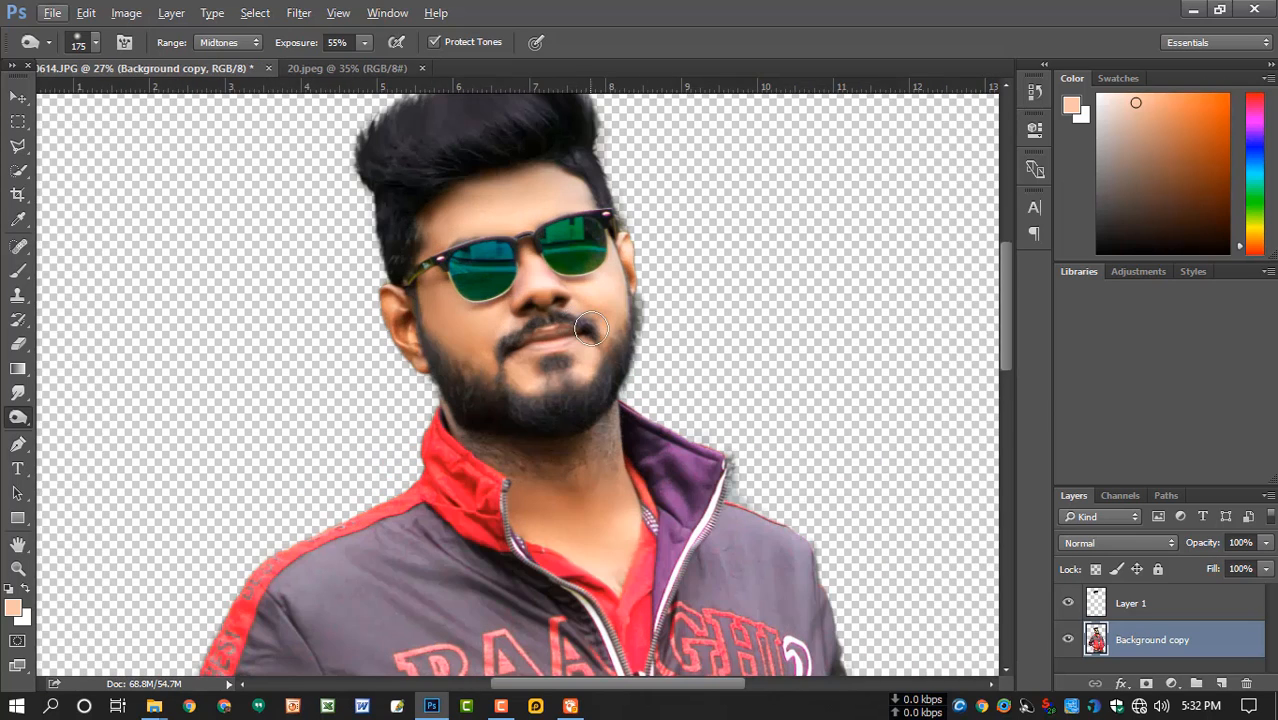
pyautogui.press('[')
pyautogui.press('[')
pyautogui.press('[')
pyautogui.press('[')
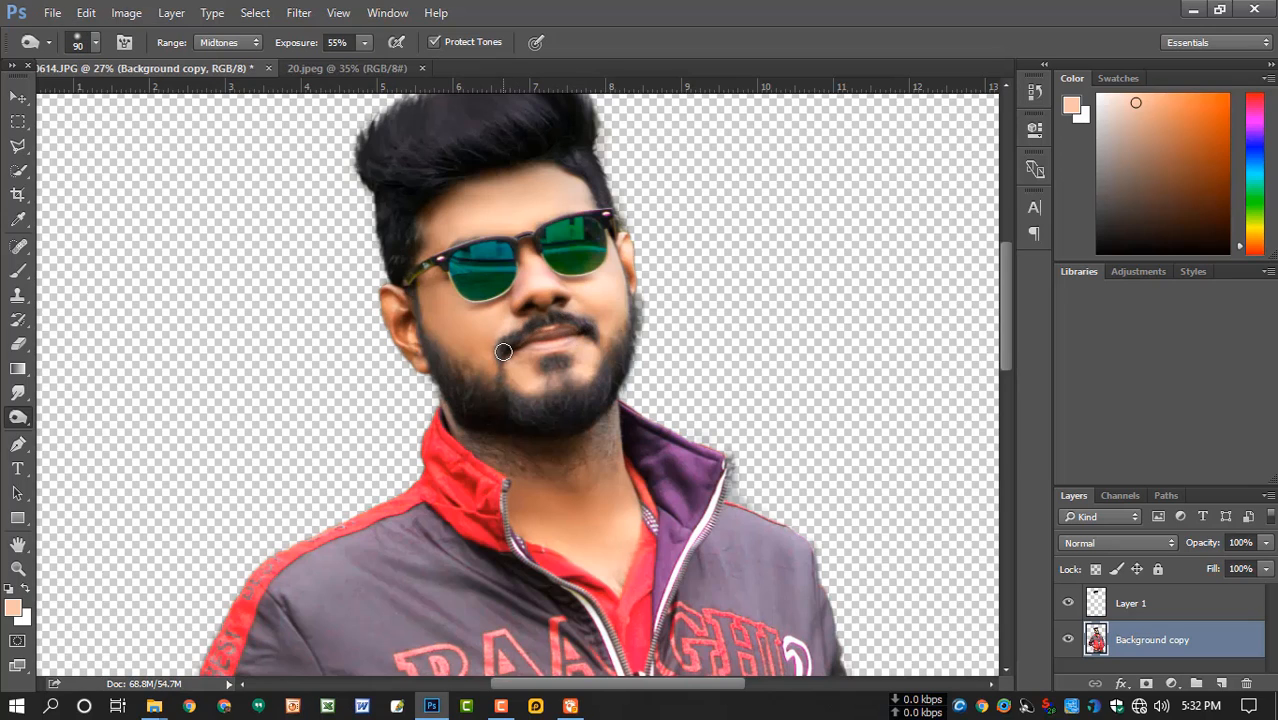
pyautogui.press(']')
pyautogui.press(']')
pyautogui.press(']')
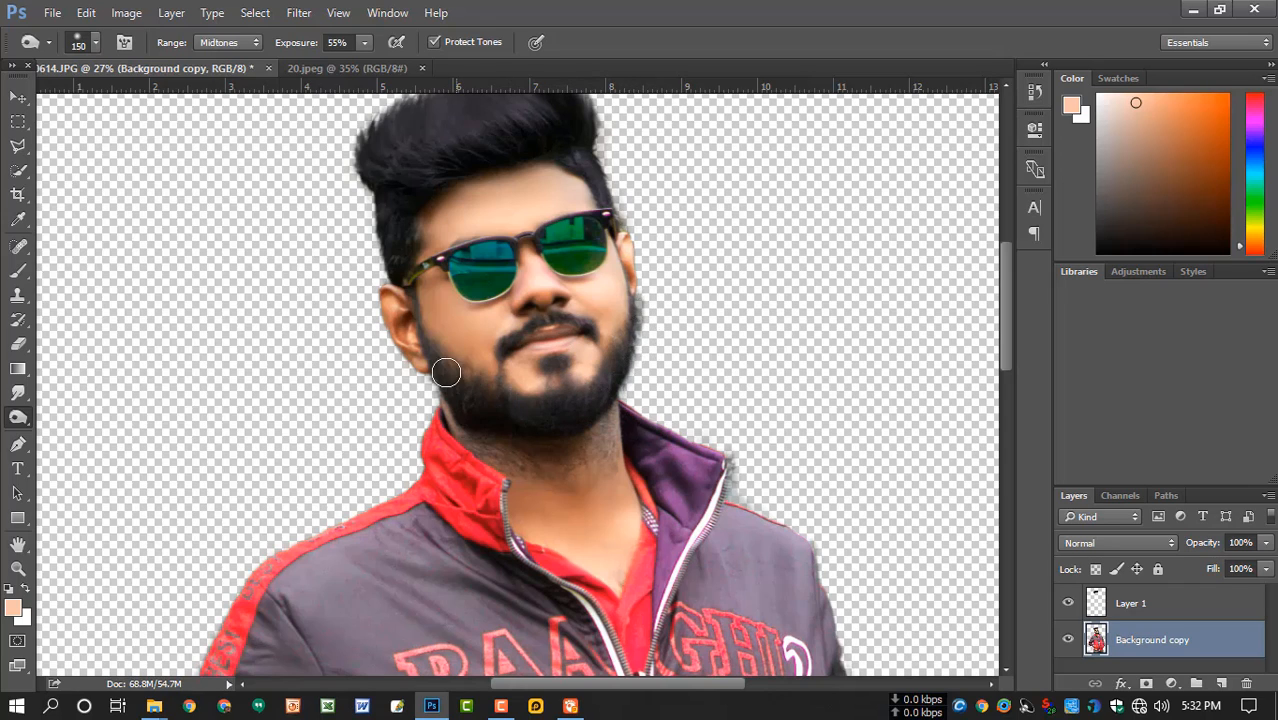
# Brighten the Background copy layer with Levels, setting the white input level to 243
pyautogui.scroll(-6, 442, 371)
pyautogui.scroll(-1, 575, 350)
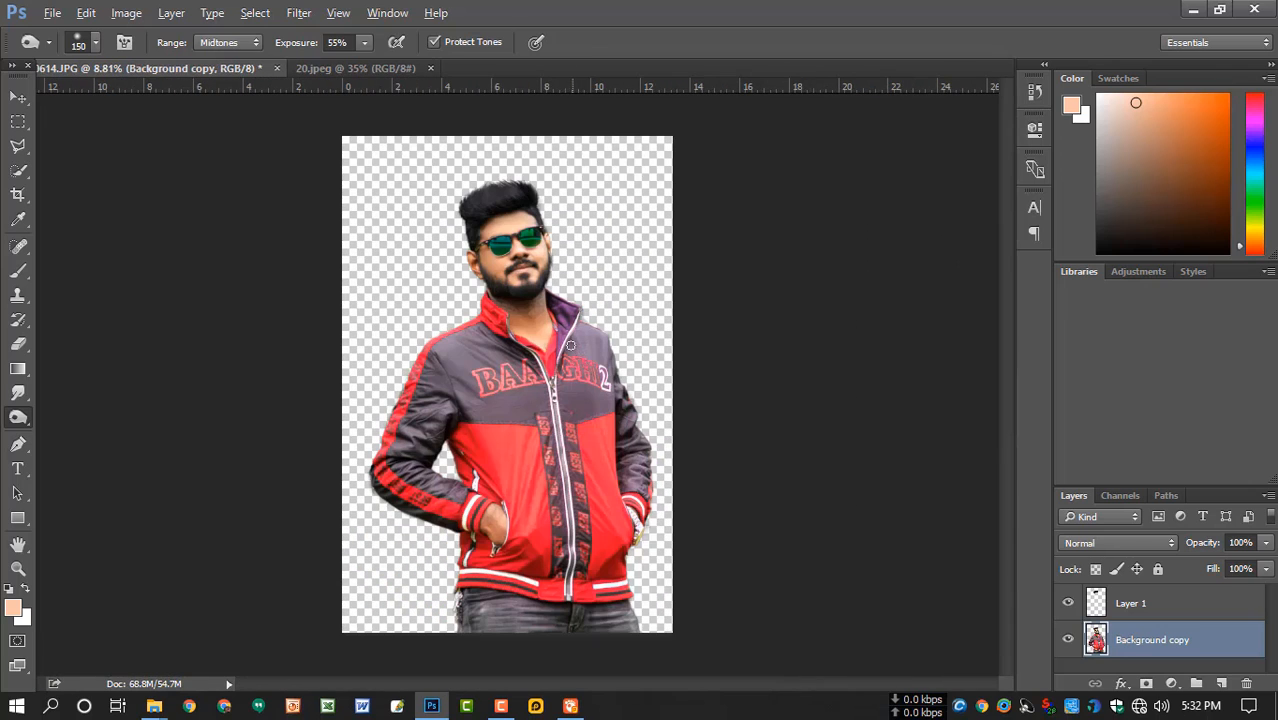
pyautogui.scroll(1, 563, 330)
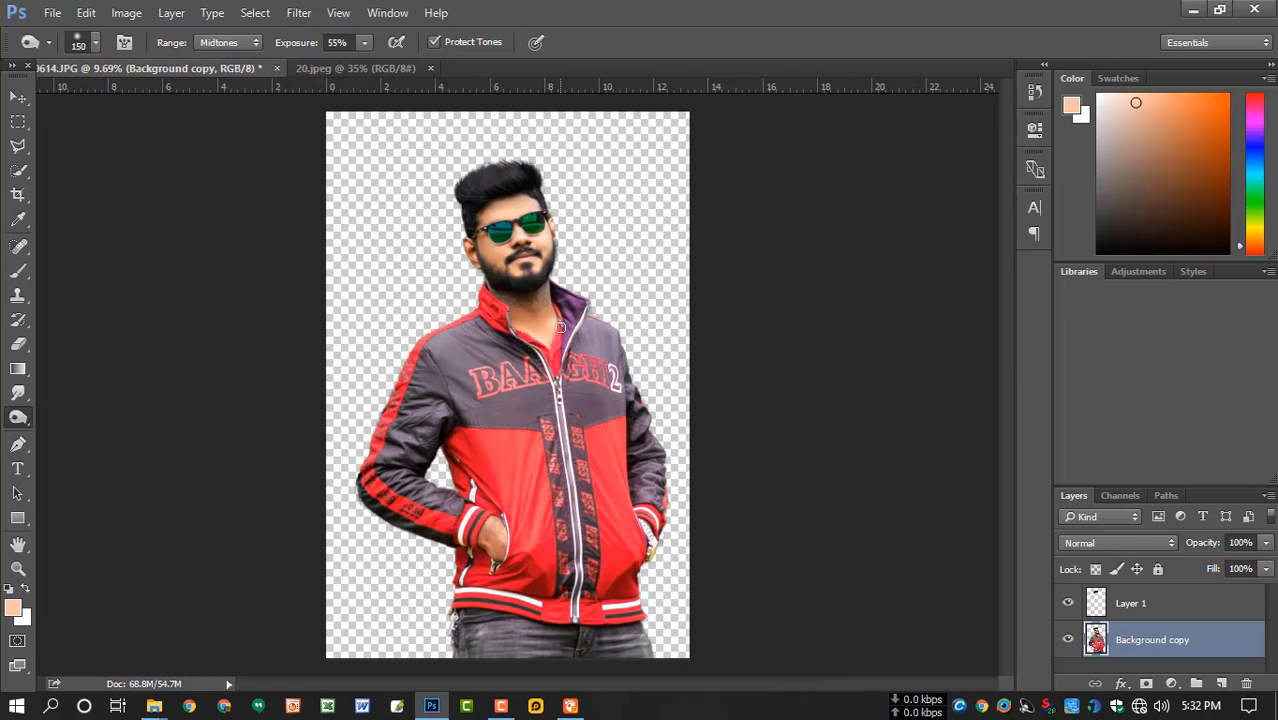
pyautogui.hotkey('ctrl', 'l')
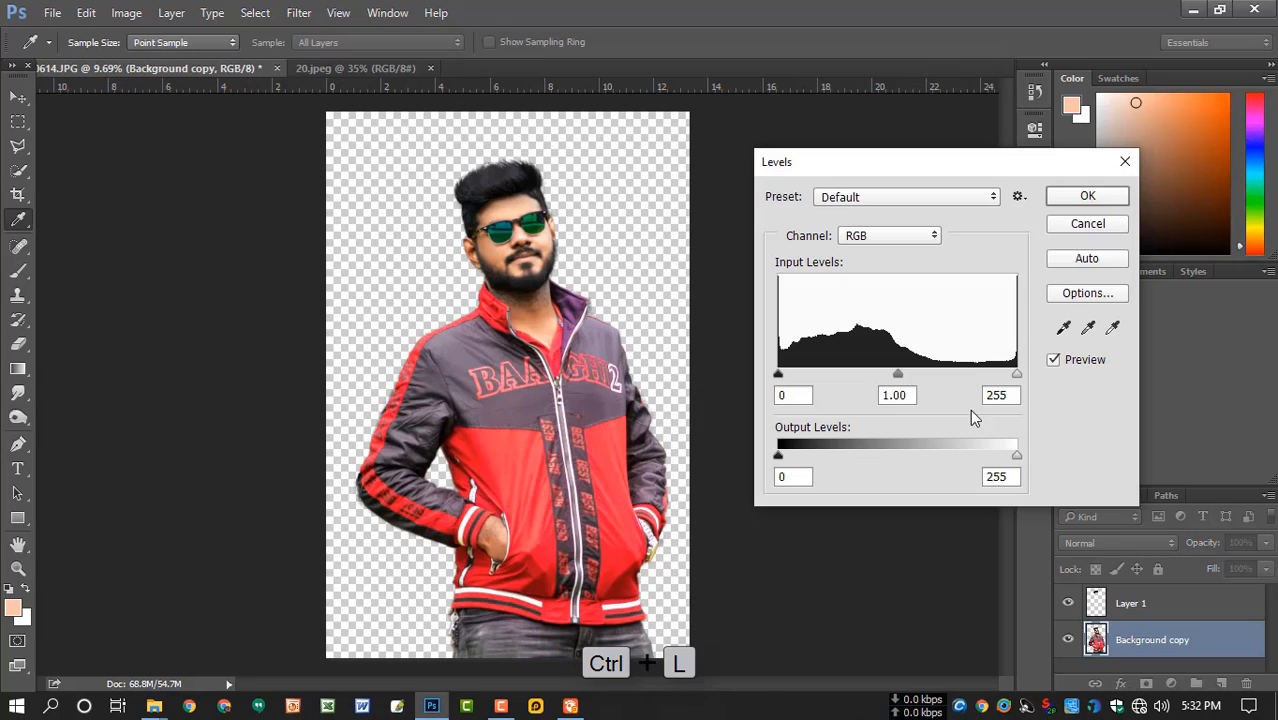
pyautogui.moveTo(1016, 376); pyautogui.dragTo(1005, 377)
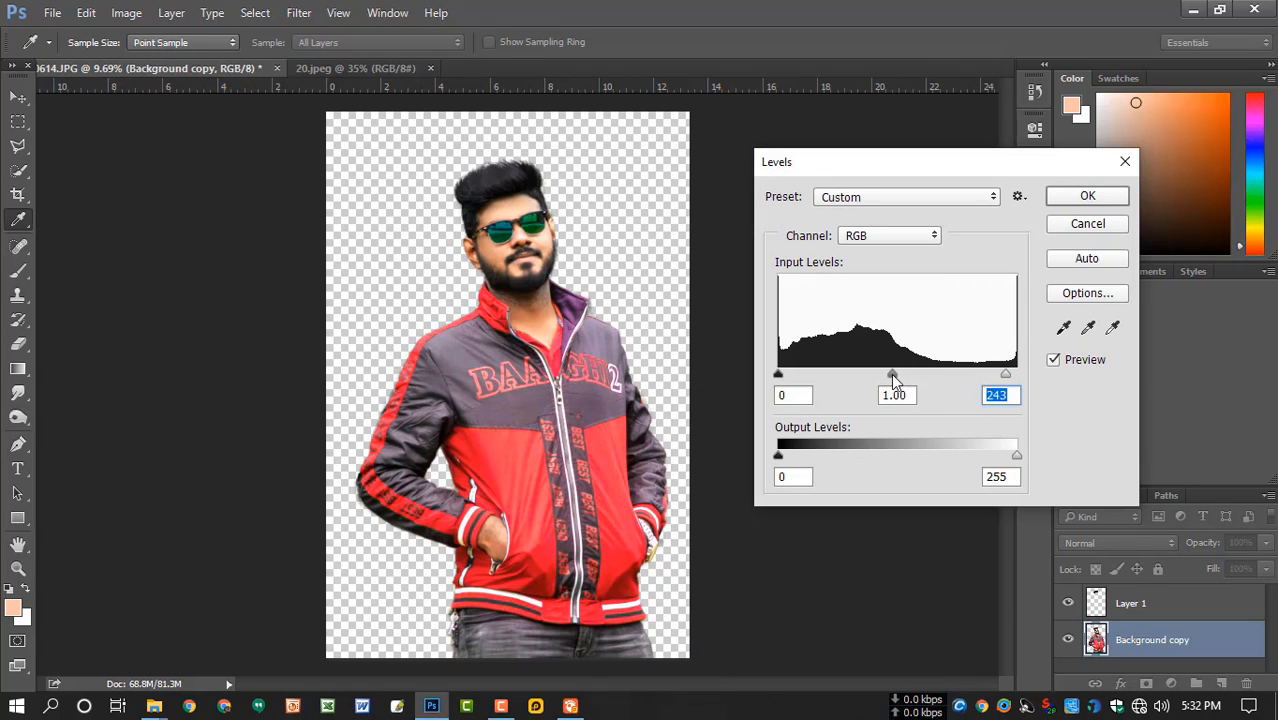
pyautogui.click(891, 373)
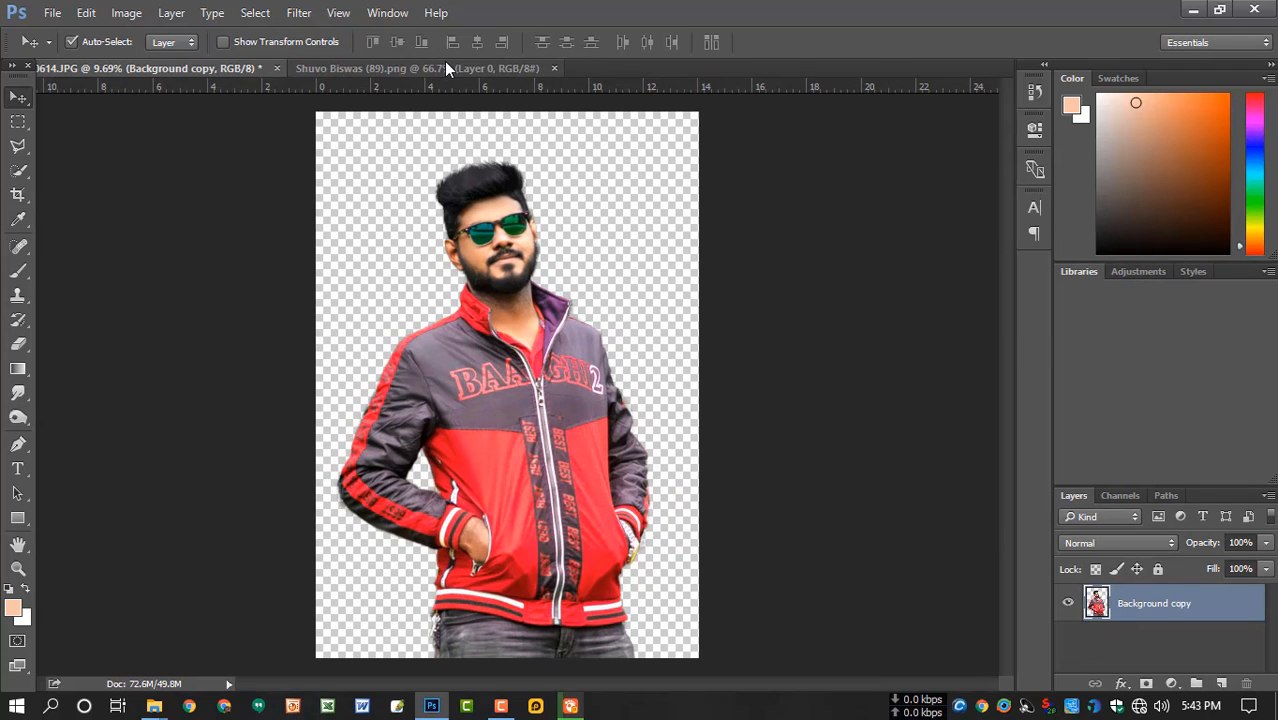
# Bring the aviary picture from the other open PNG document into the portrait document as a new layer
pyautogui.click(446, 66)
pyautogui.moveTo(593, 299)
pyautogui.mouseDown()
pyautogui.moveTo(230, 75)
pyautogui.moveTo(582, 292)
pyautogui.mouseUp()
pyautogui.scroll(-2, 590, 291)
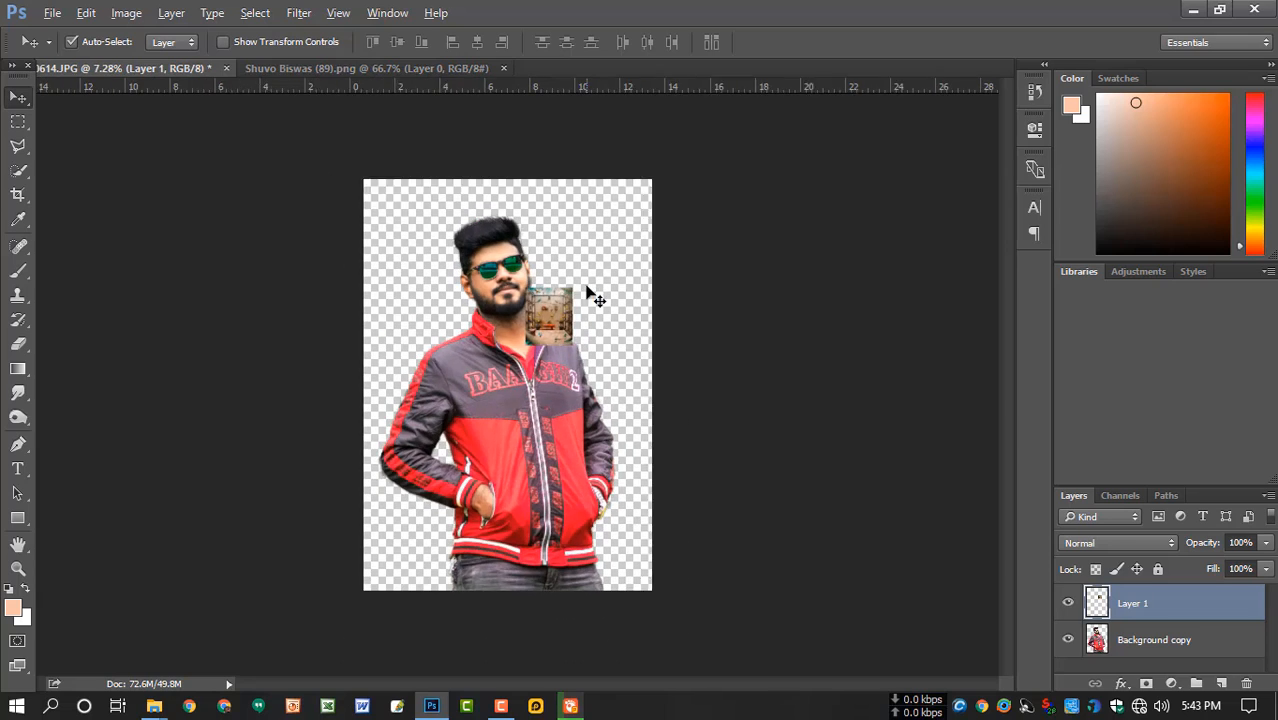
# Stretch the aviary layer to fill the whole canvas and place the man's Background copy layer above it
pyautogui.hotkey('ctrl', 't')
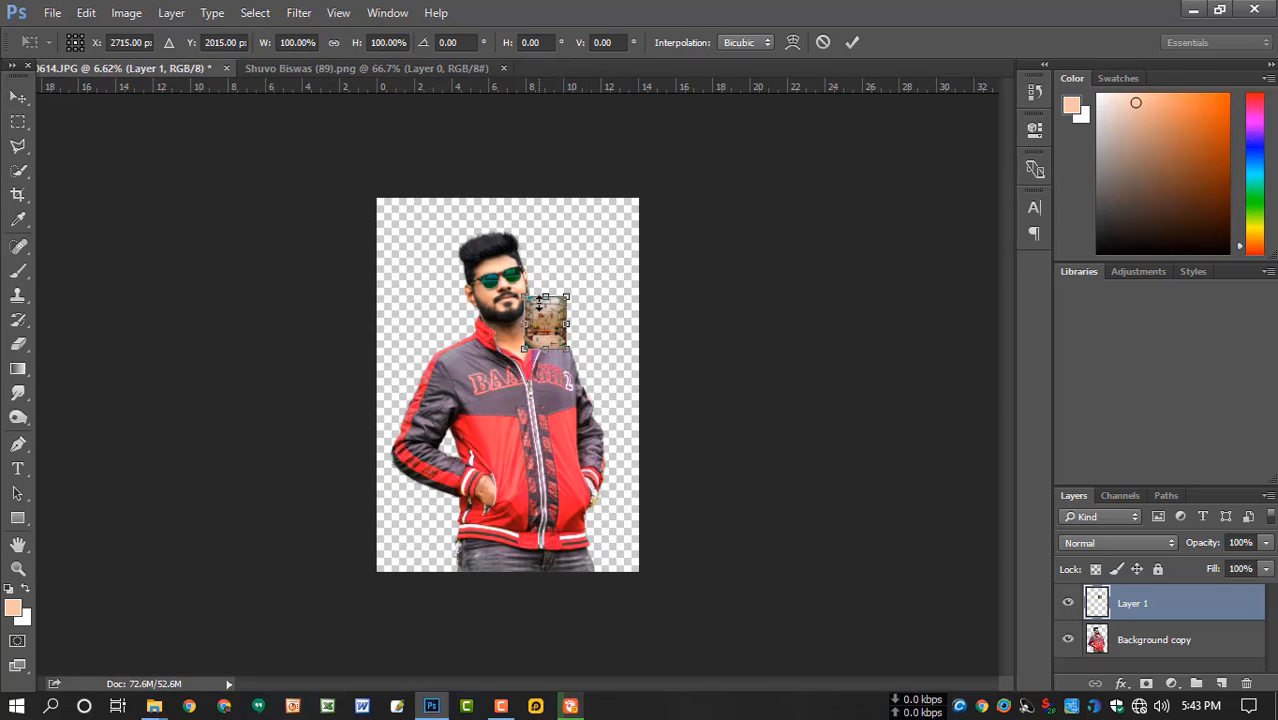
pyautogui.moveTo(526, 298); pyautogui.dragTo(377, 188)
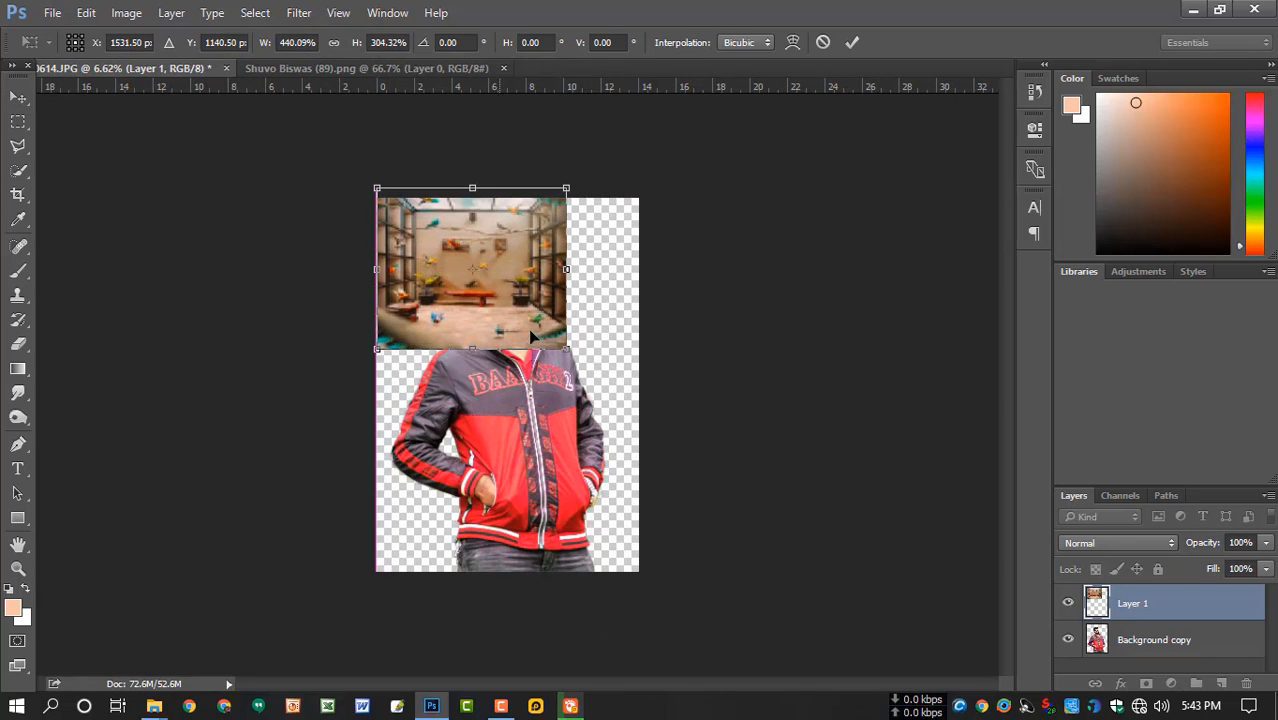
pyautogui.moveTo(566, 345); pyautogui.dragTo(638, 571)
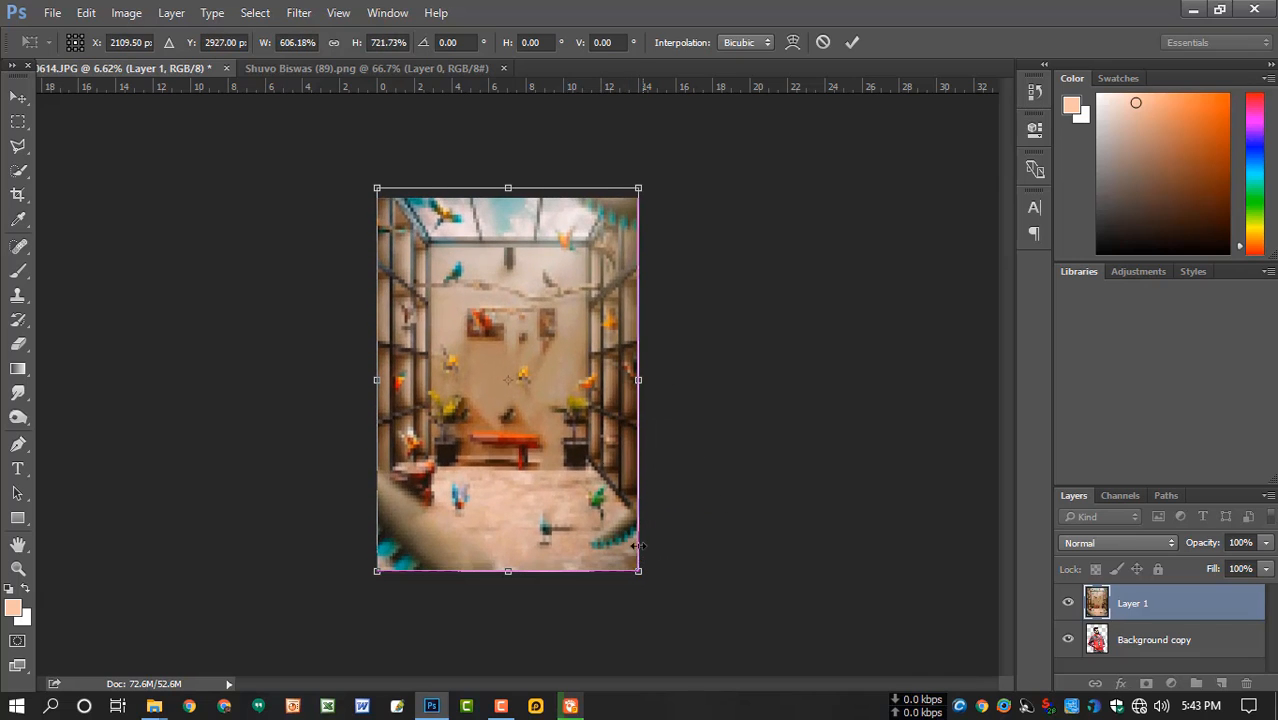
pyautogui.moveTo(507, 186); pyautogui.dragTo(507, 188)
pyautogui.press('Return')
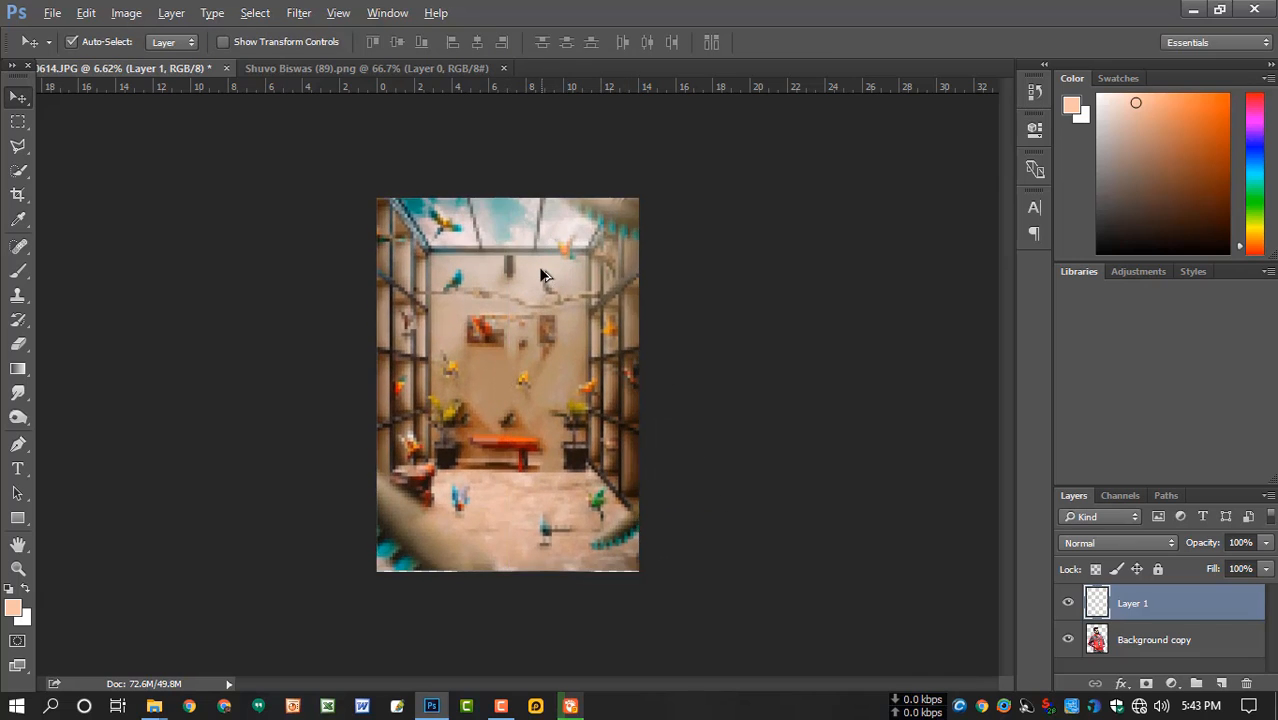
pyautogui.hotkey('ctrl', '0')
pyautogui.moveTo(1130, 640); pyautogui.dragTo(1155, 596)
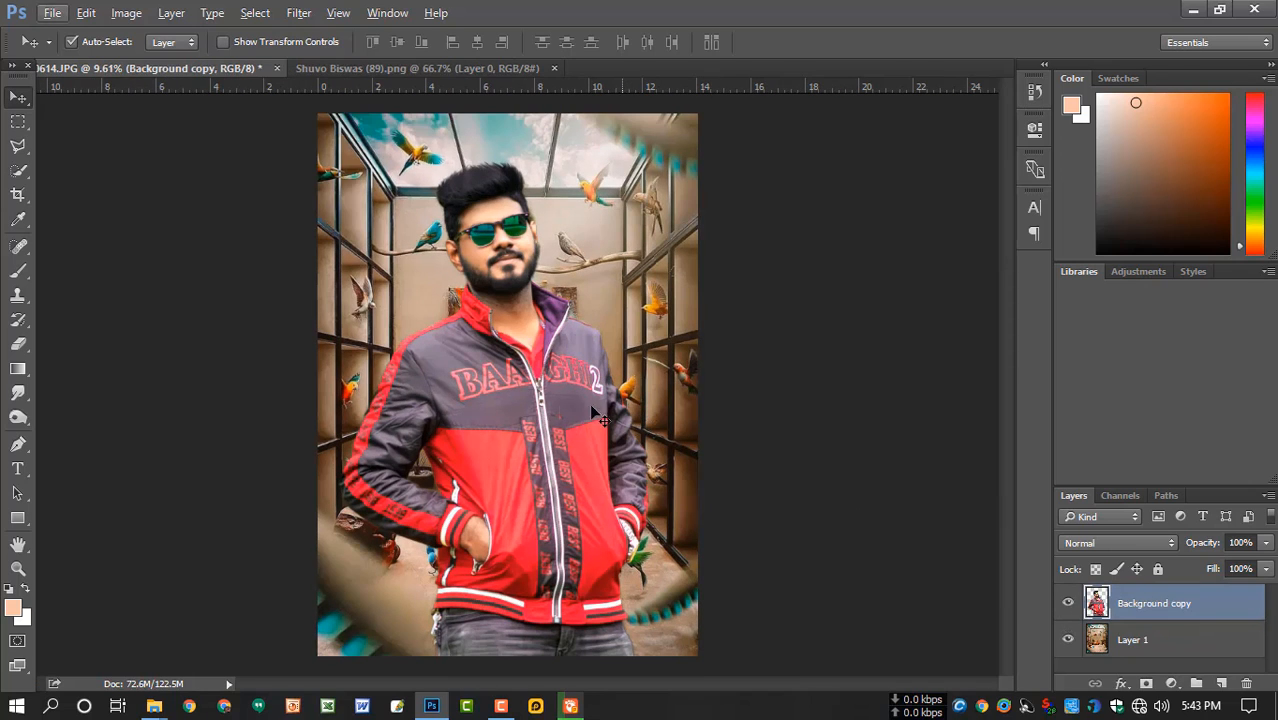
# Scale the man proportionally to about 97.8% and reposition him so his jeans meet the canvas's lower edge
pyautogui.hotkey('ctrl', 't')
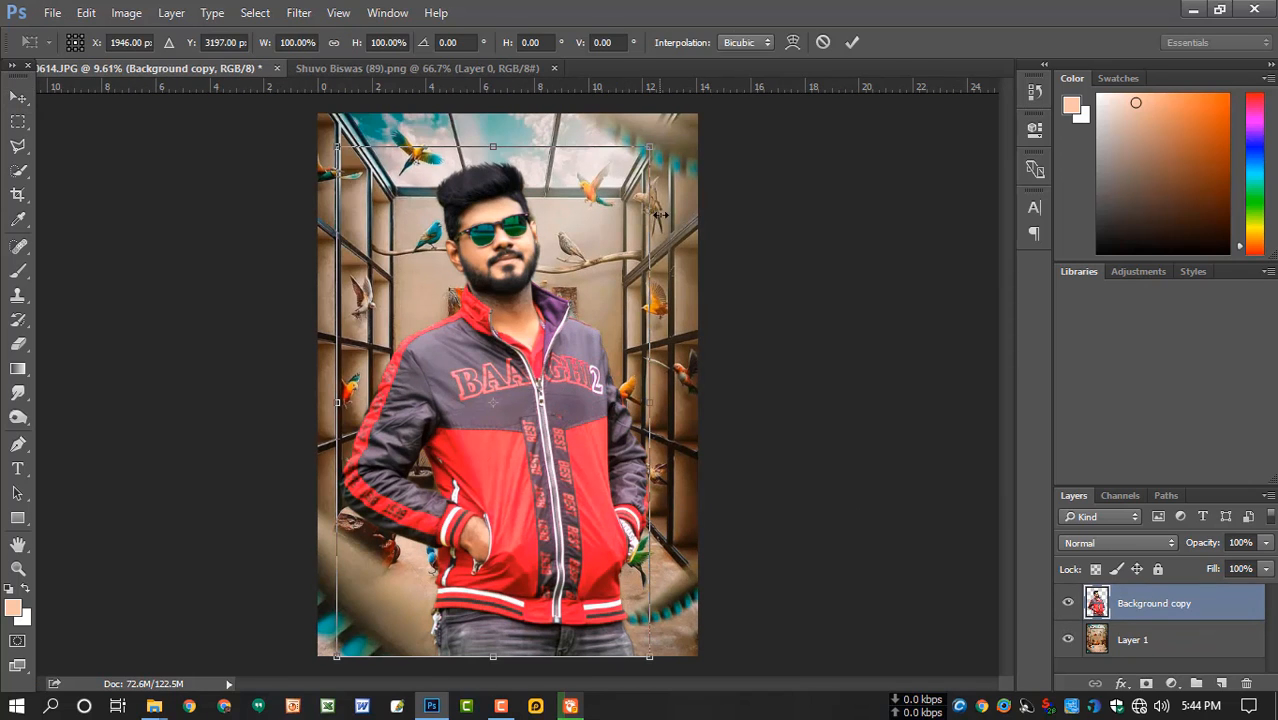
pyautogui.moveTo(651, 148); pyautogui.dragTo(648, 155)
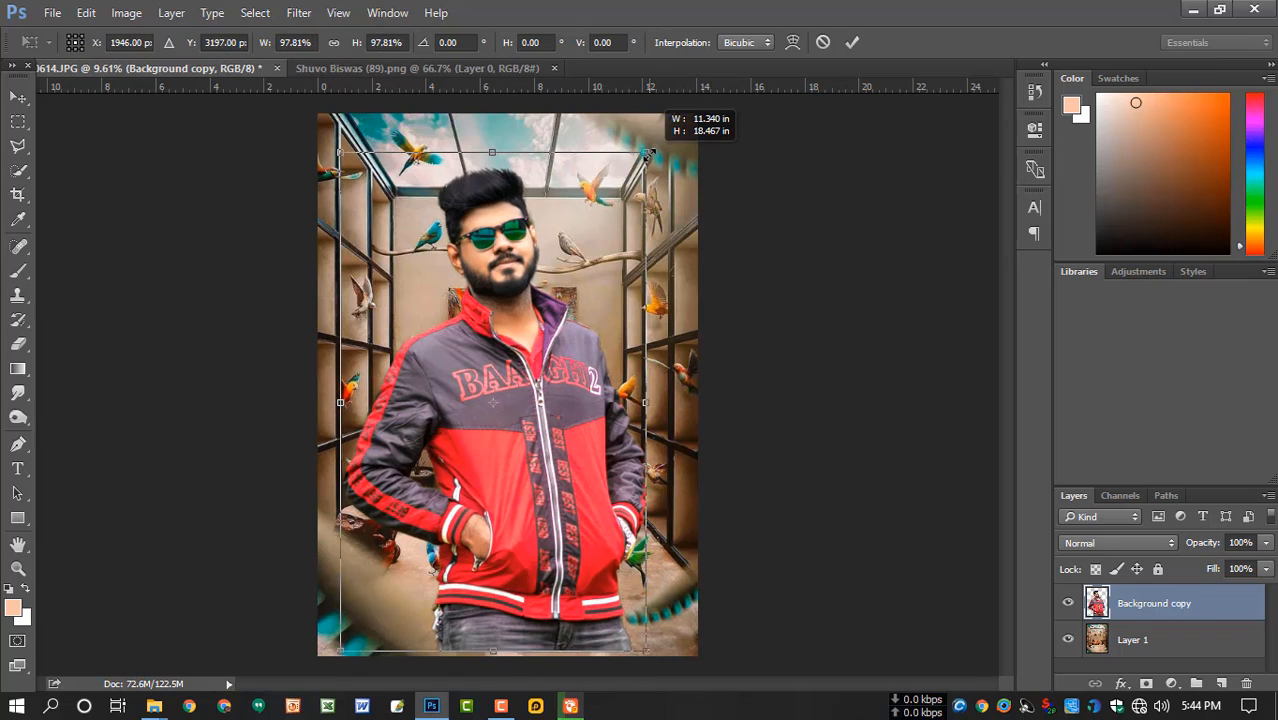
pyautogui.press('Return')
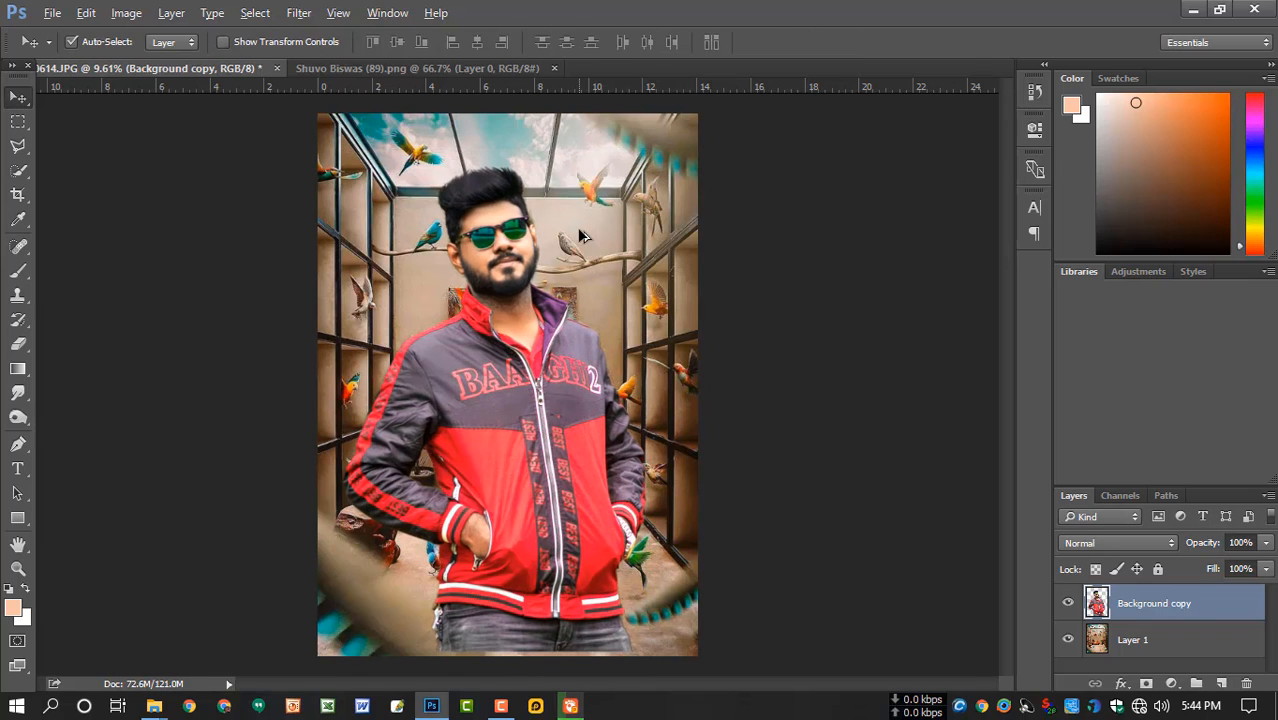
pyautogui.press('alt')
pyautogui.moveTo(535, 300); pyautogui.dragTo(571, 284)
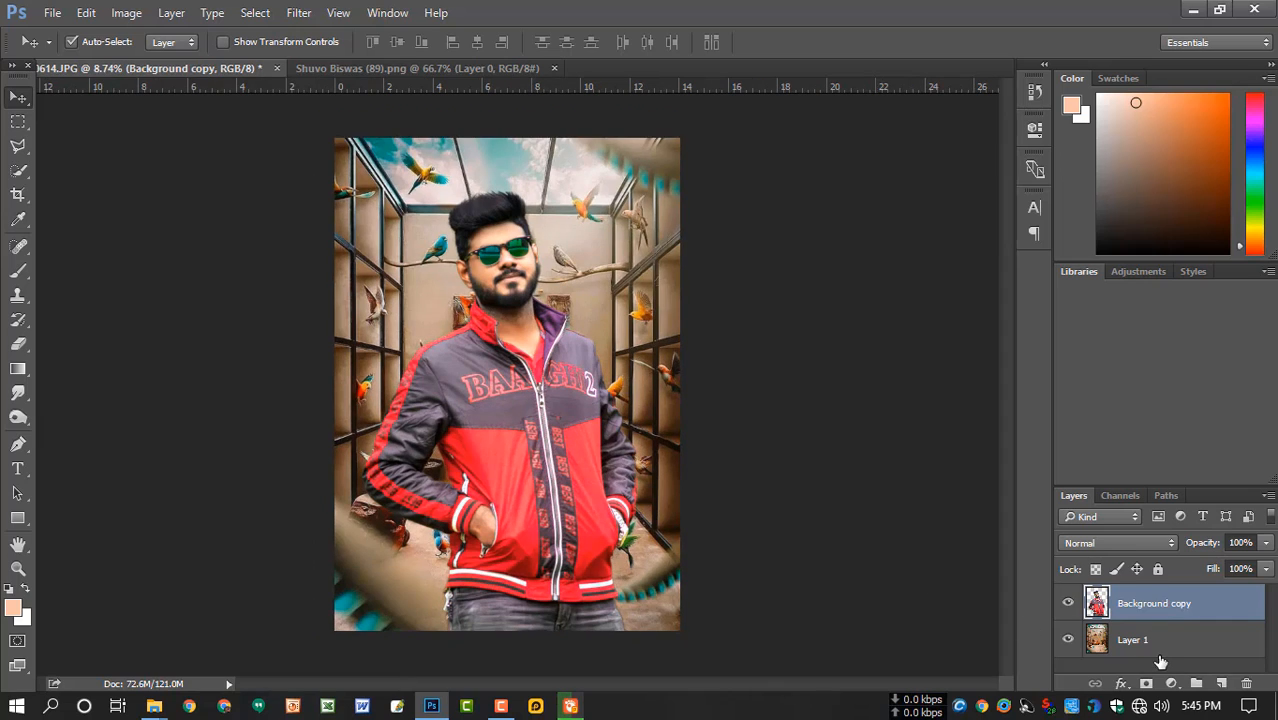
# Add a new layer above the man and ready the Gradient tool with black as the foreground colour
pyautogui.click(1221, 683)
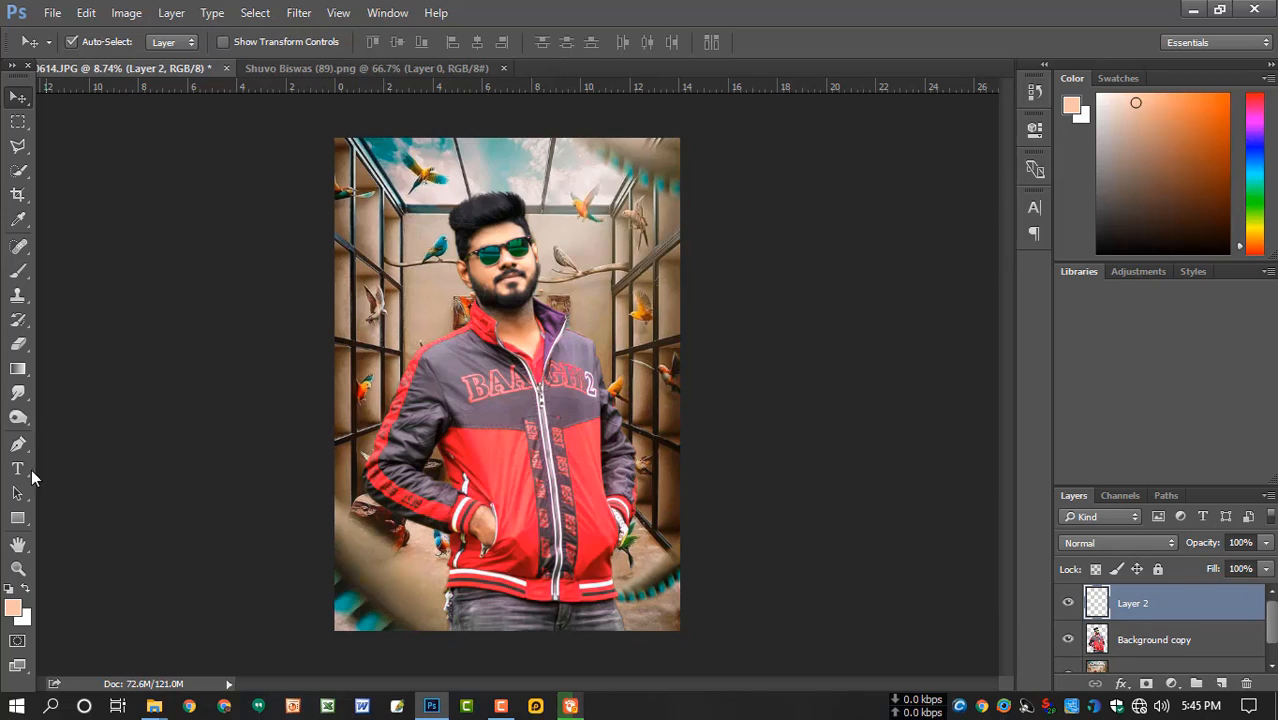
pyautogui.click(18, 372)
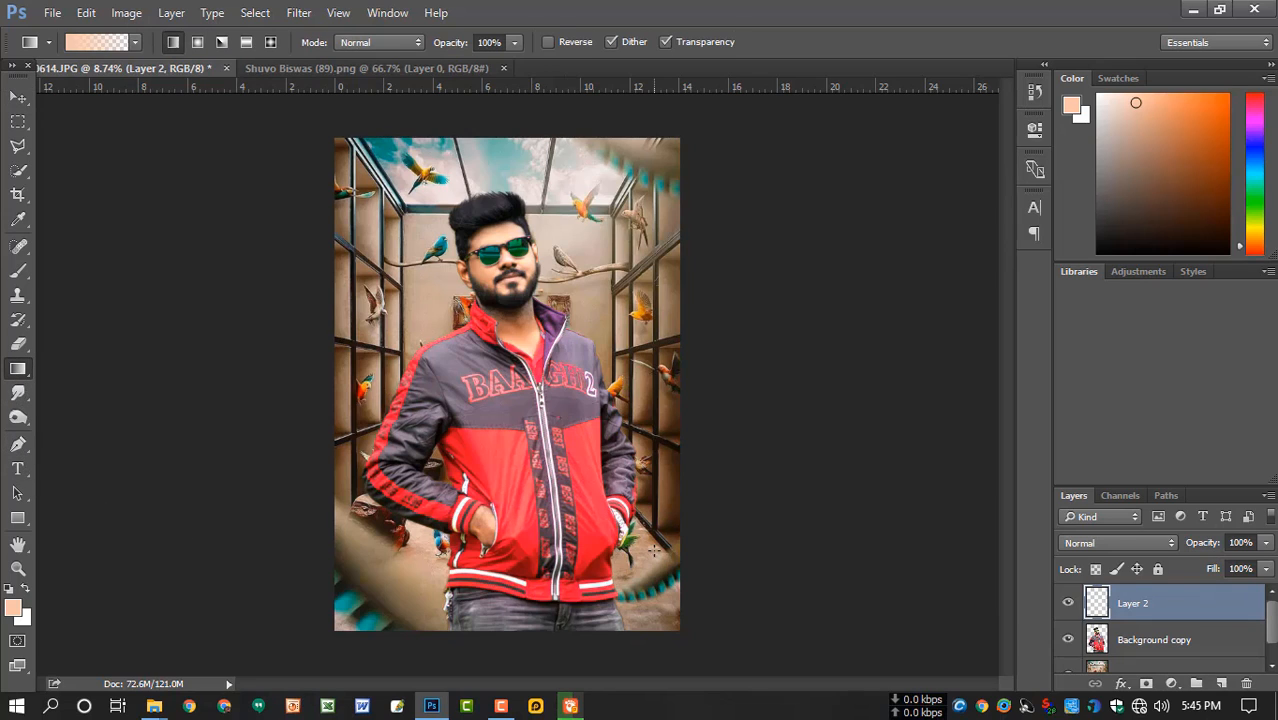
pyautogui.click(26, 591)
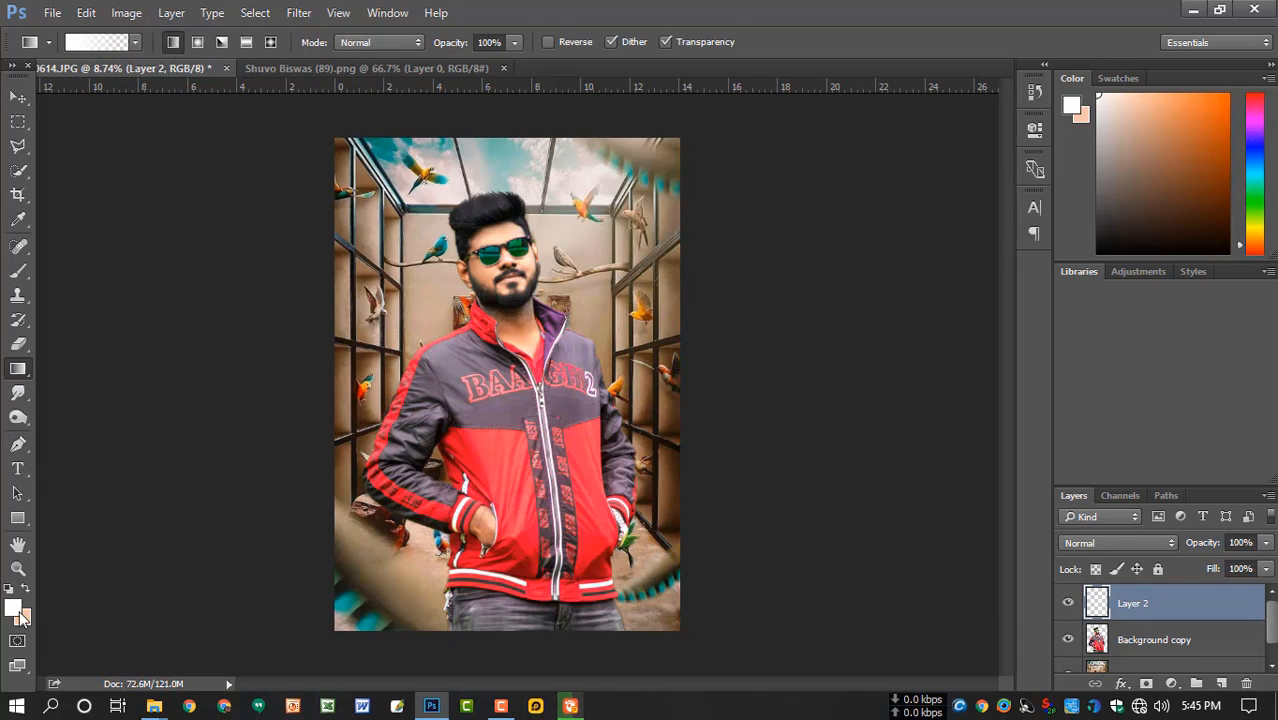
pyautogui.click(14, 607)
pyautogui.moveTo(916, 431); pyautogui.dragTo(731, 501)
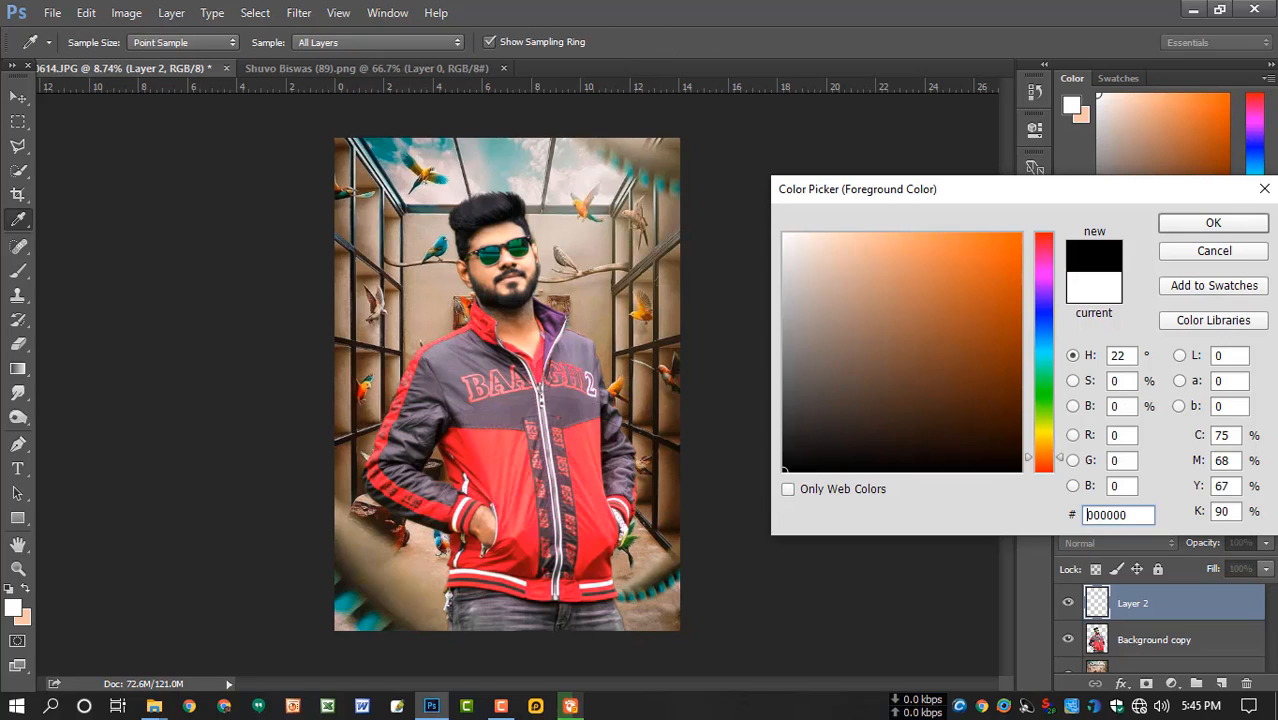
pyautogui.click(1212, 225)
# Draw a black-to-transparent linear gradient from below the canvas up to the man's chest and lower the layer's opacity to 82%
pyautogui.scroll(-1, 759, 380)
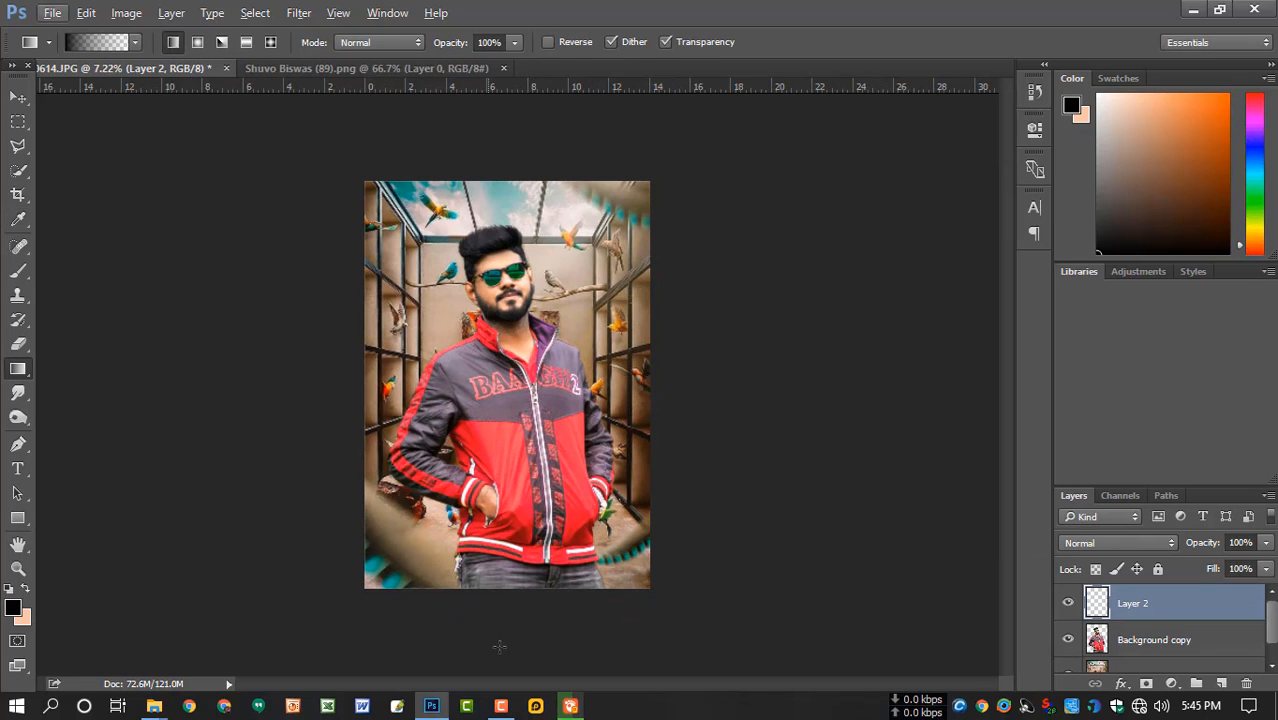
pyautogui.moveTo(530, 640); pyautogui.dragTo(530, 446)
pyautogui.moveTo(529, 372); pyautogui.dragTo(529, 372)
pyautogui.scroll(2, 560, 376)
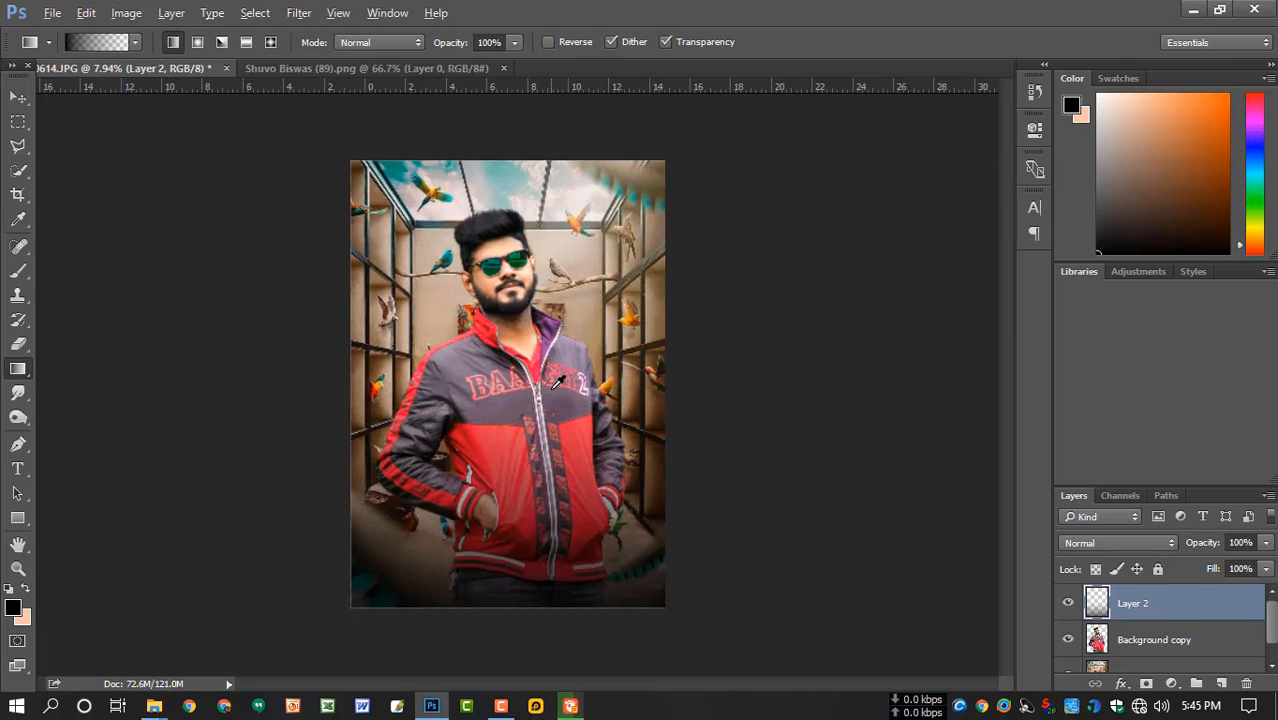
pyautogui.scroll(-1, 560, 376)
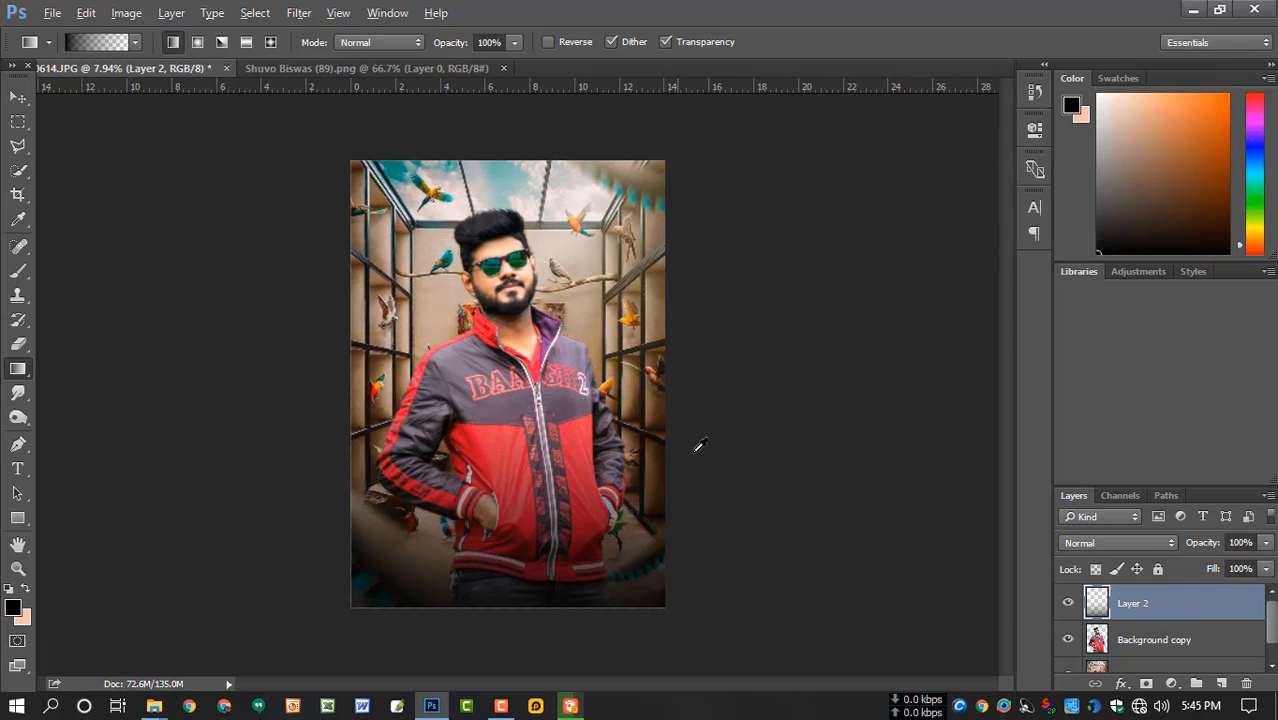
pyautogui.click(1266, 543)
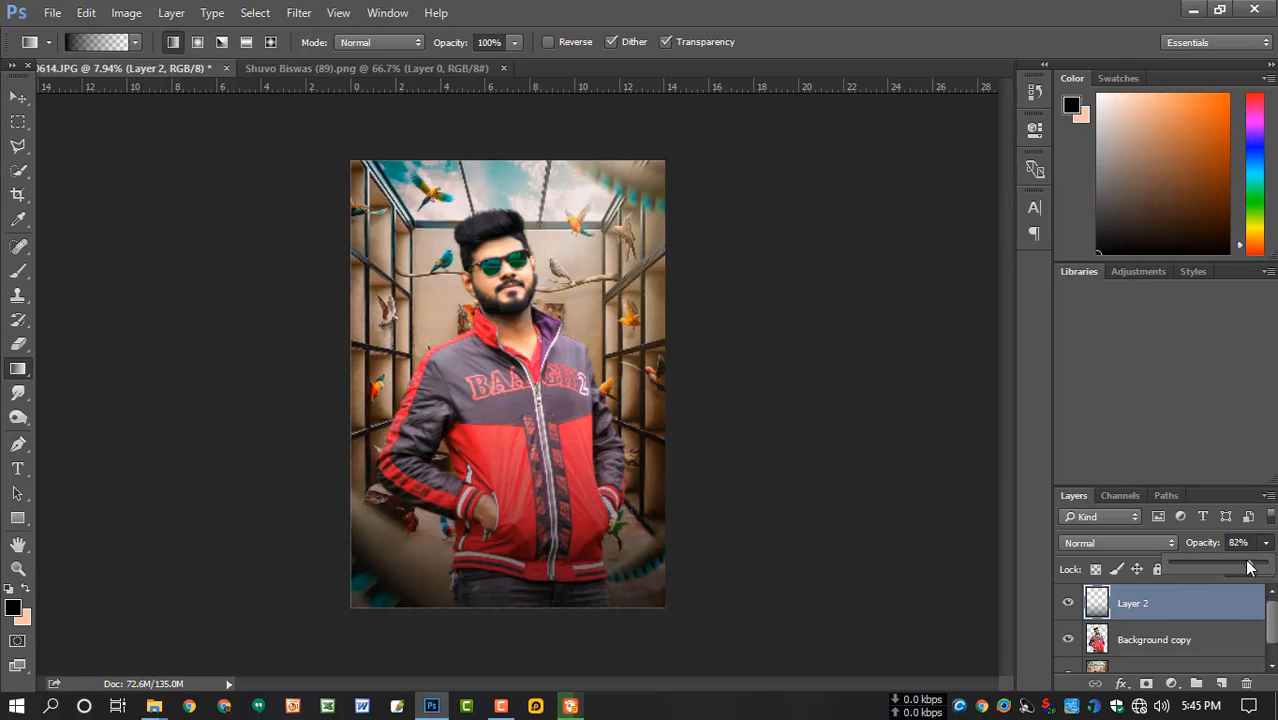
pyautogui.scroll(1, 641, 343)
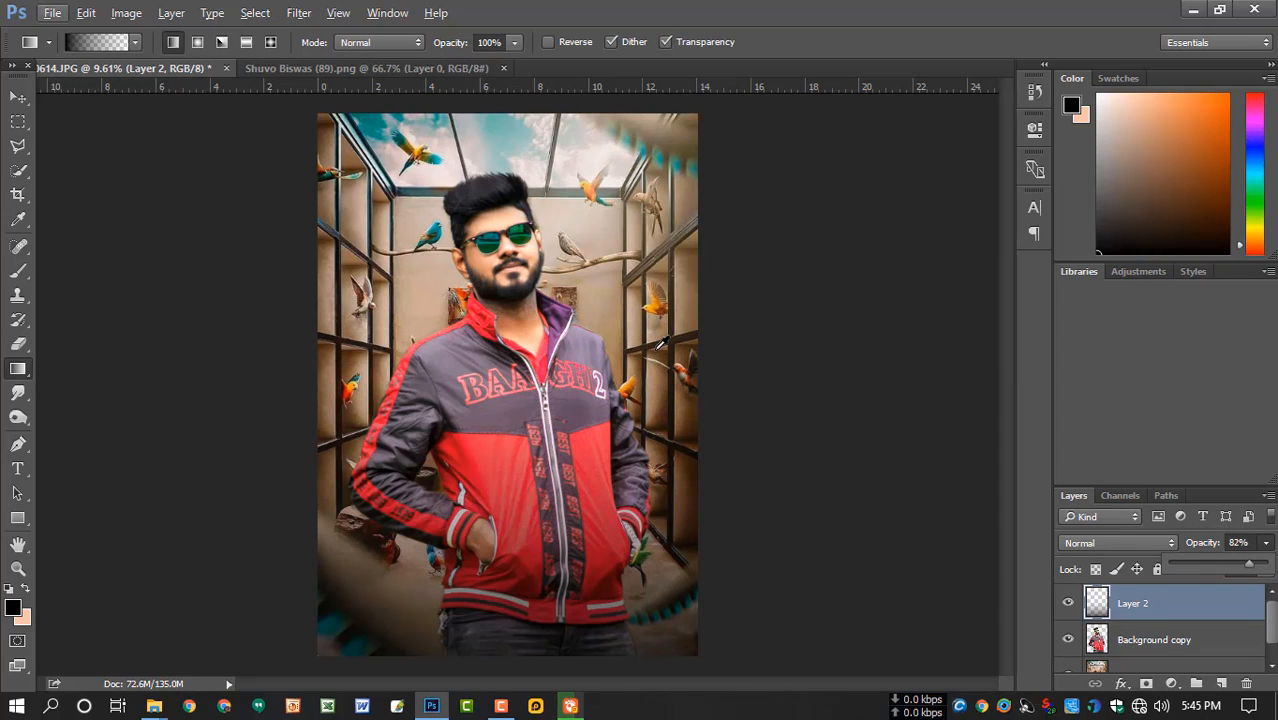
# Adjust the aviary layer's midtones with Color Balance: red +14, green +19 and blue +2
pyautogui.scroll(-1, 1179, 665)
pyautogui.click(1179, 656)
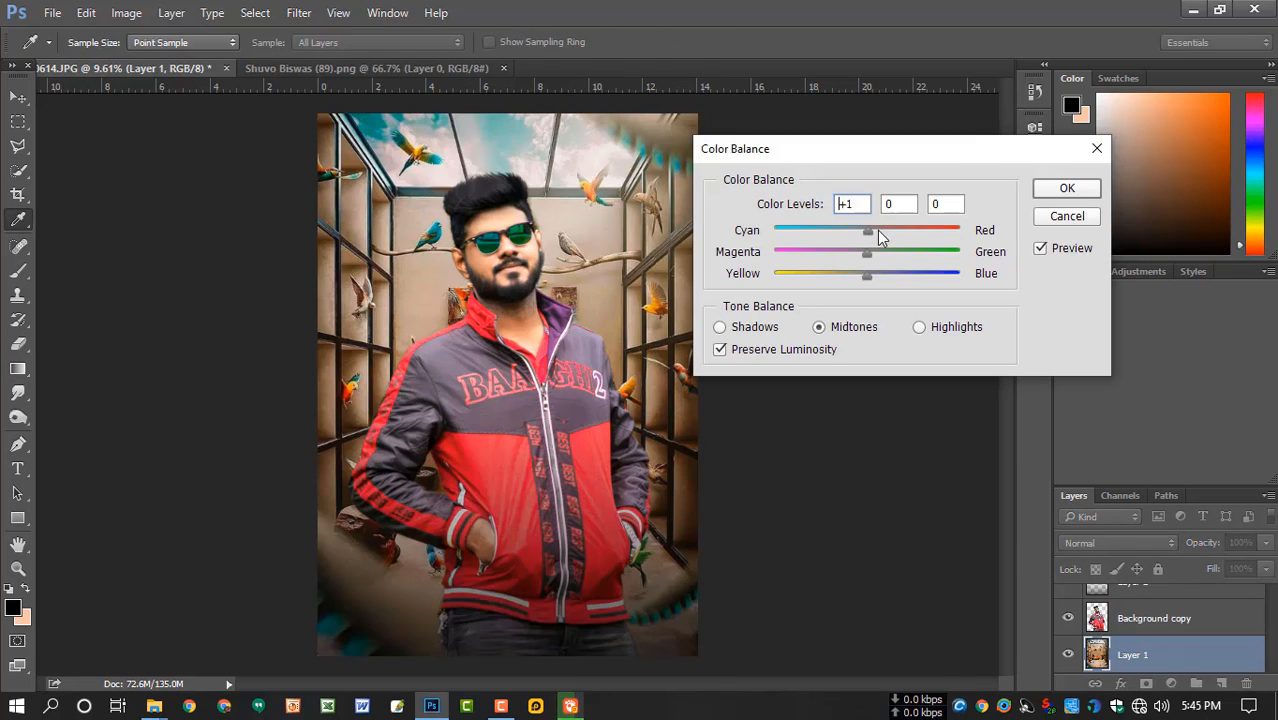
pyautogui.moveTo(888, 236); pyautogui.dragTo(869, 277)
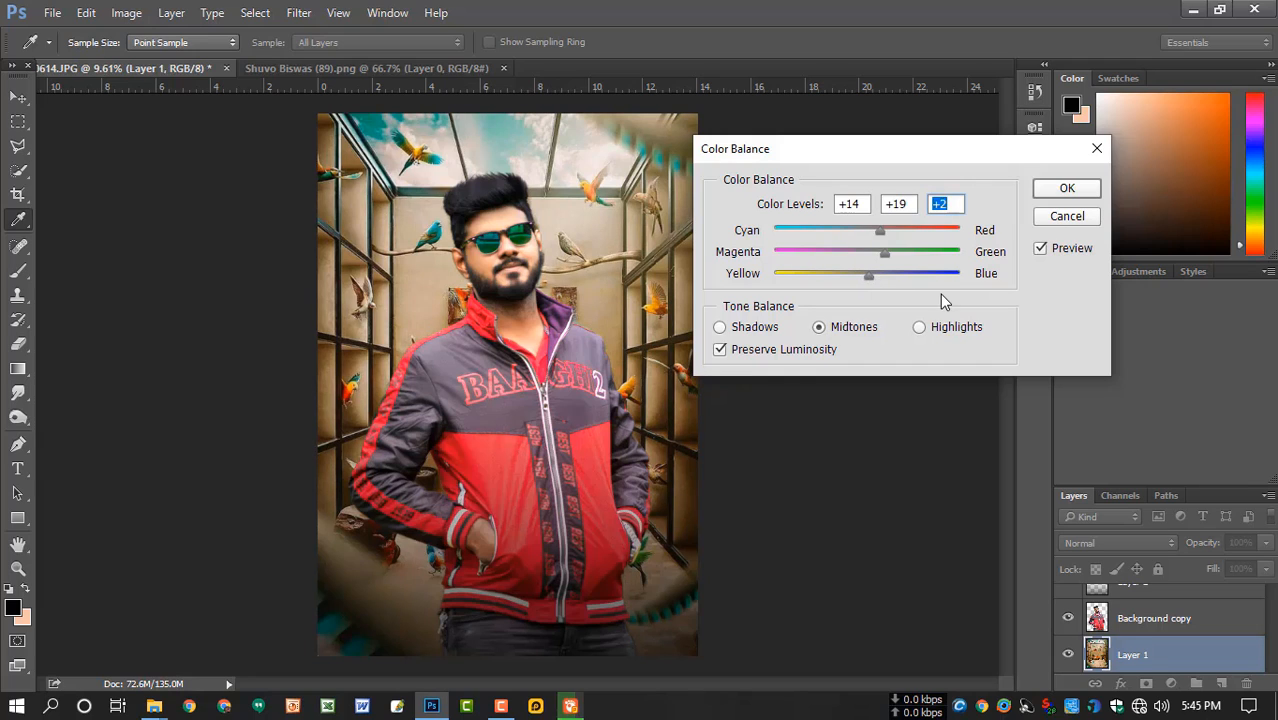
pyautogui.click(1067, 252)
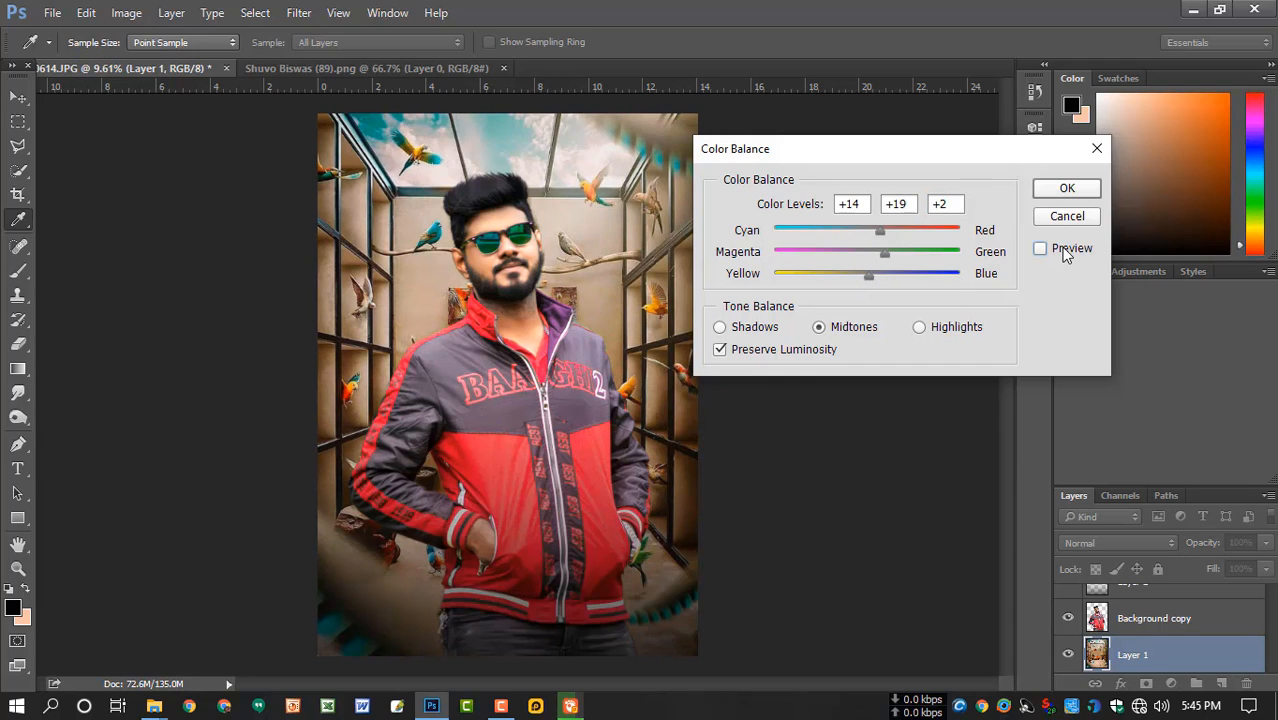
pyautogui.click(1064, 192)
pyautogui.press('g')
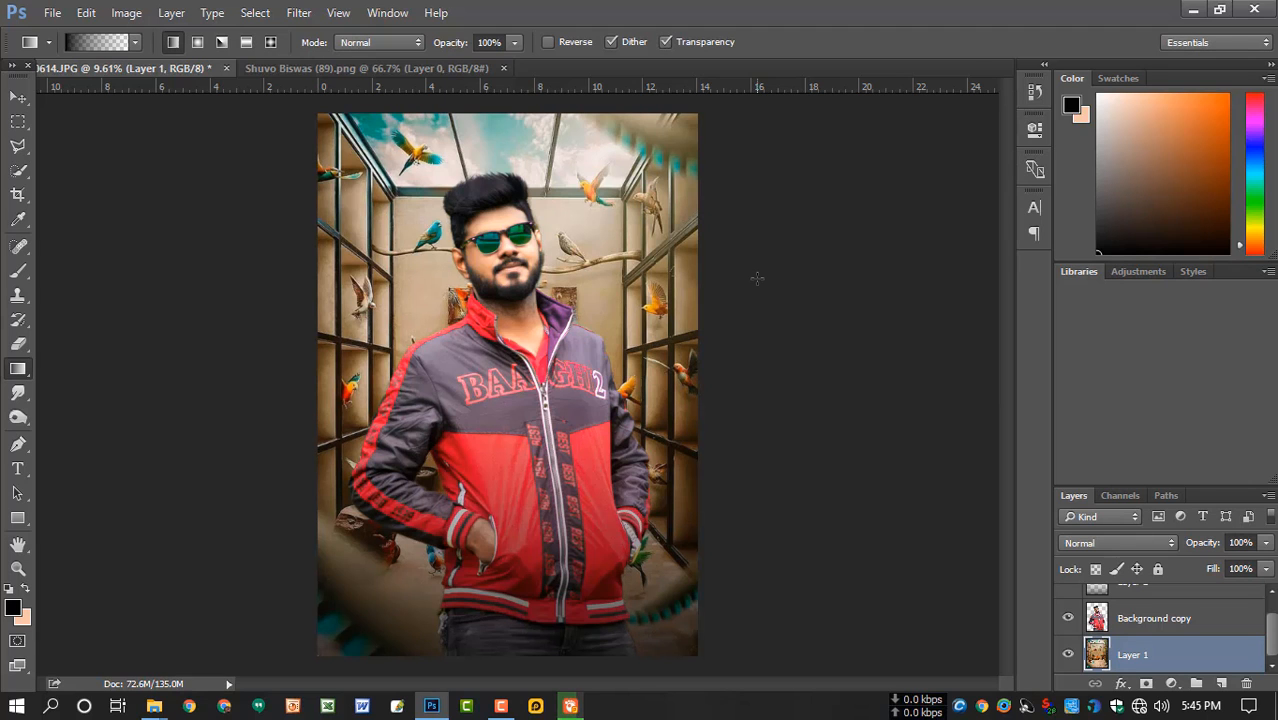
# Trace the sunglass lens over the man's right eye as a closed path with the Pen tool
pyautogui.scroll(6, 577, 260)
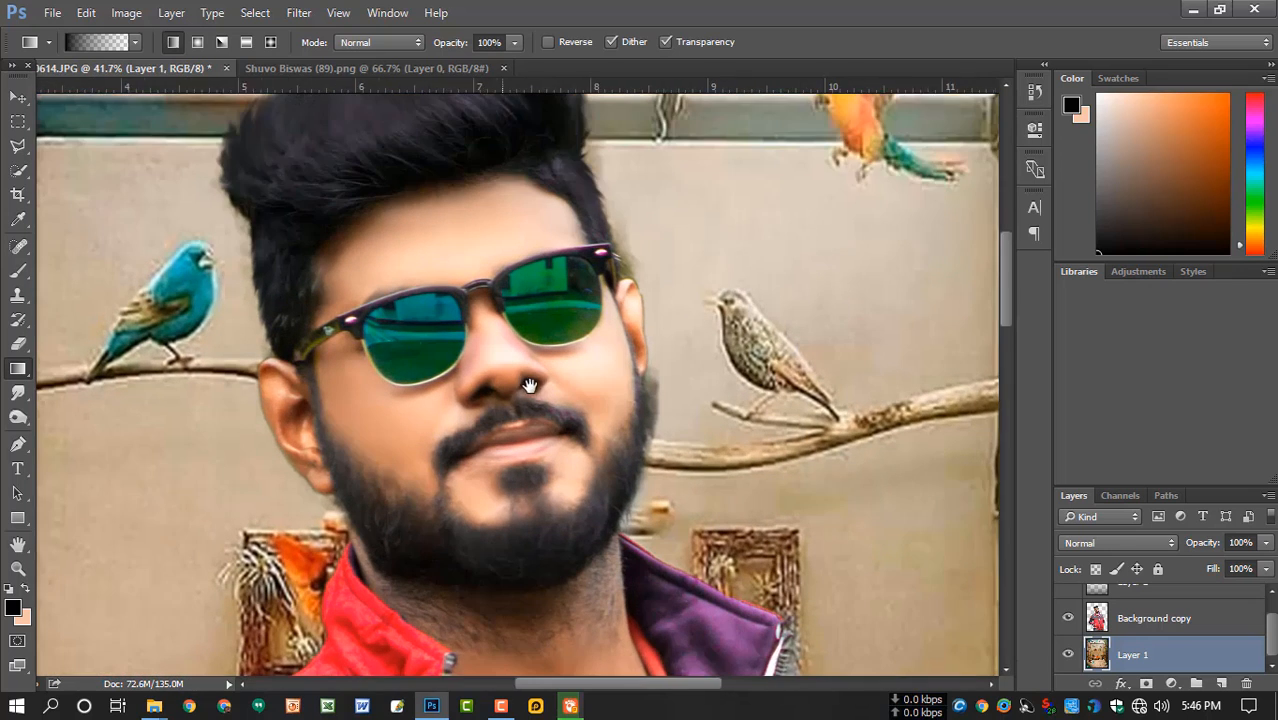
pyautogui.moveTo(530, 386); pyautogui.dragTo(532, 386)
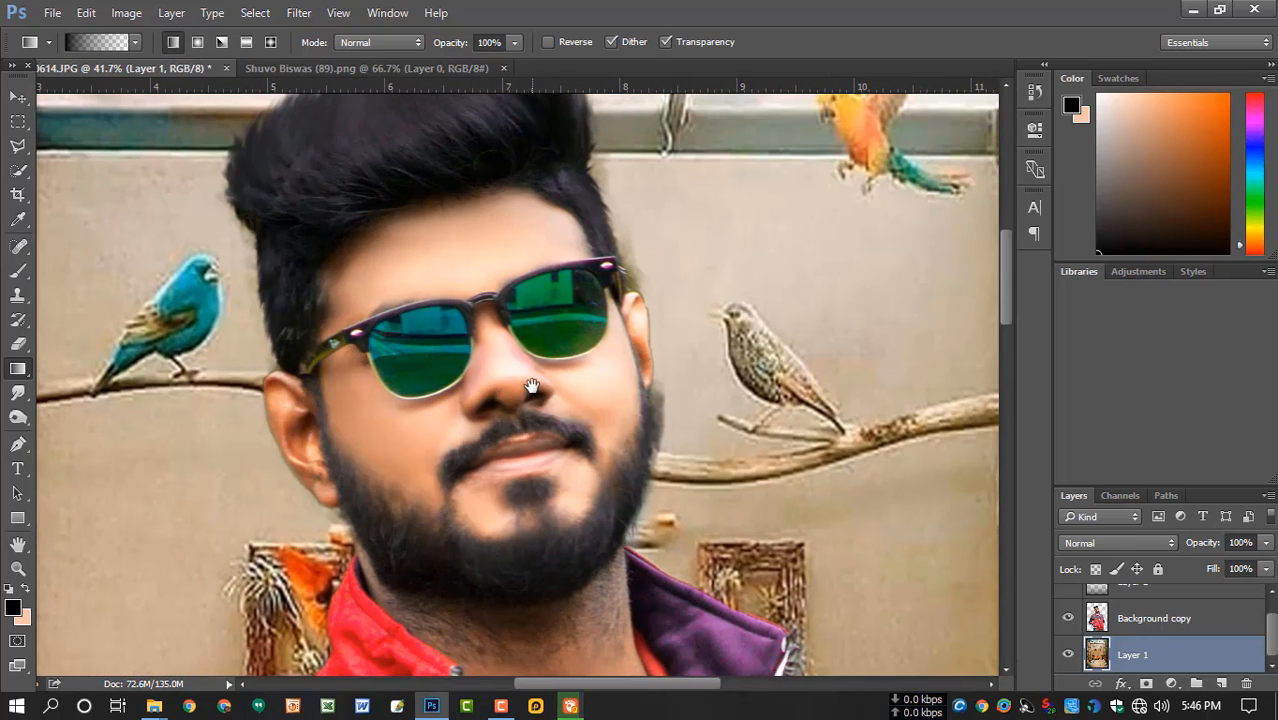
pyautogui.press('p')
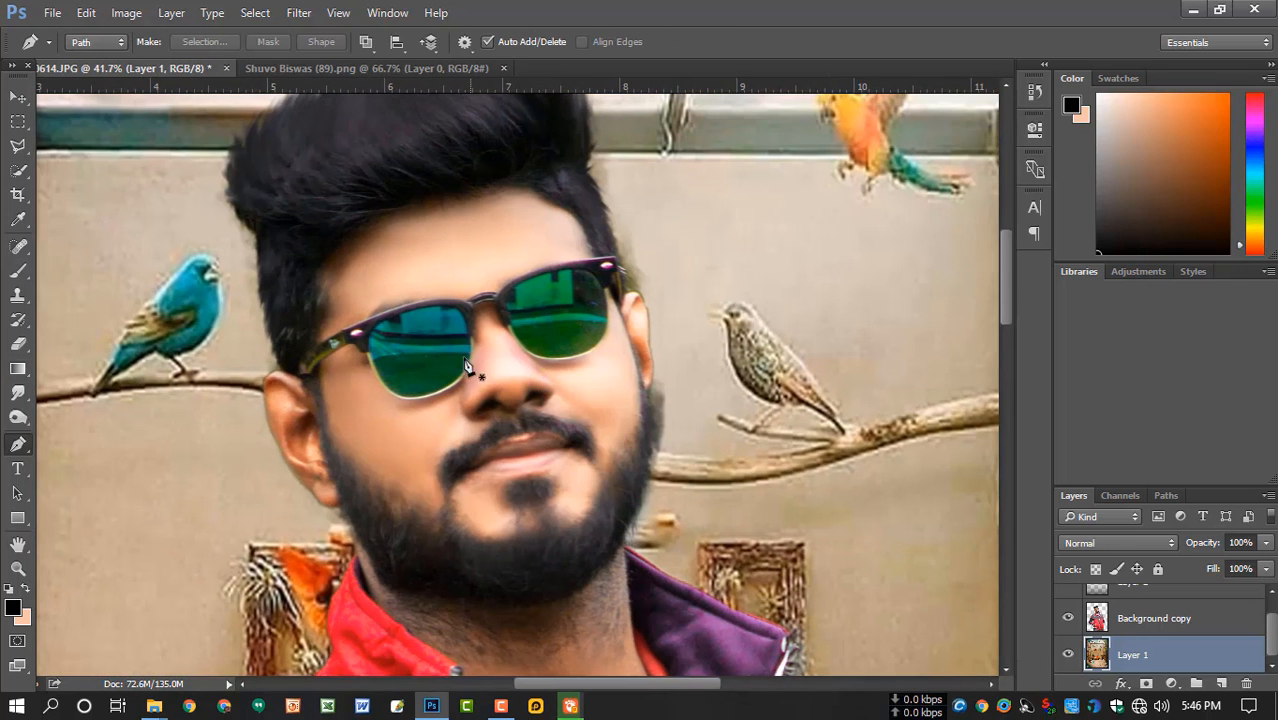
pyautogui.scroll(1, 421, 408)
pyautogui.click(401, 400)
pyautogui.scroll(2, 432, 402)
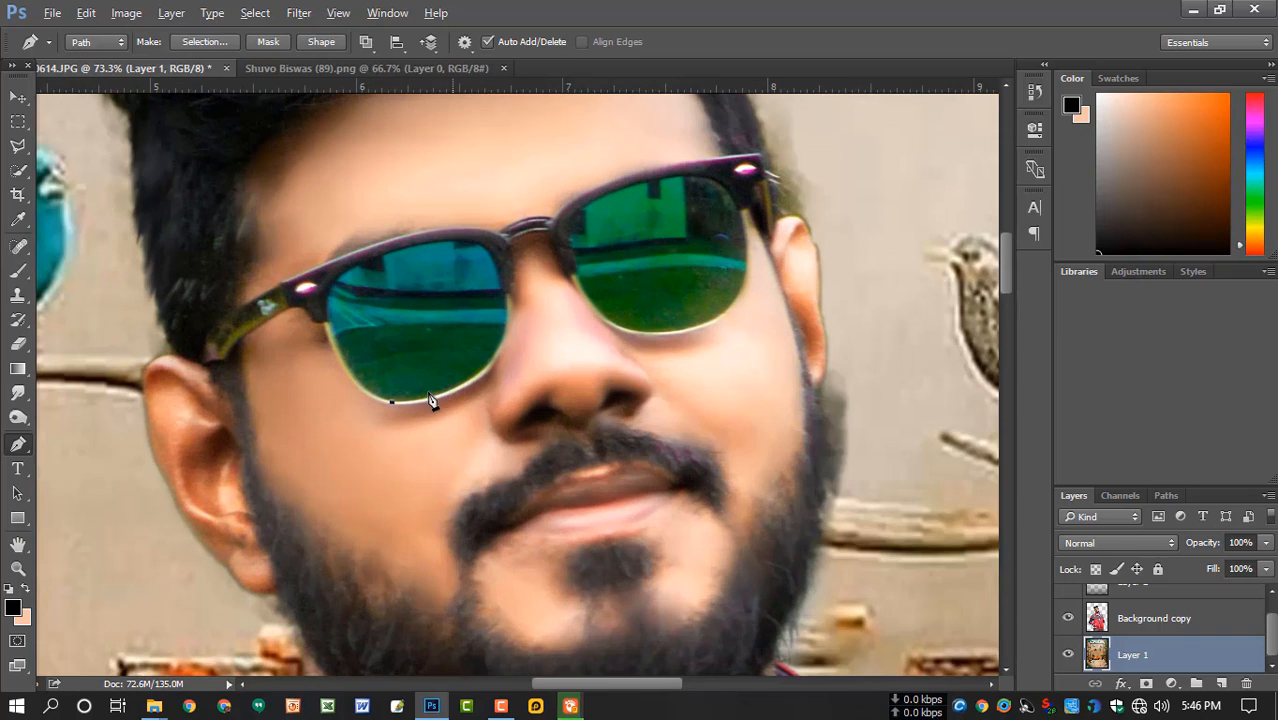
pyautogui.moveTo(327, 302); pyautogui.dragTo(331, 242)
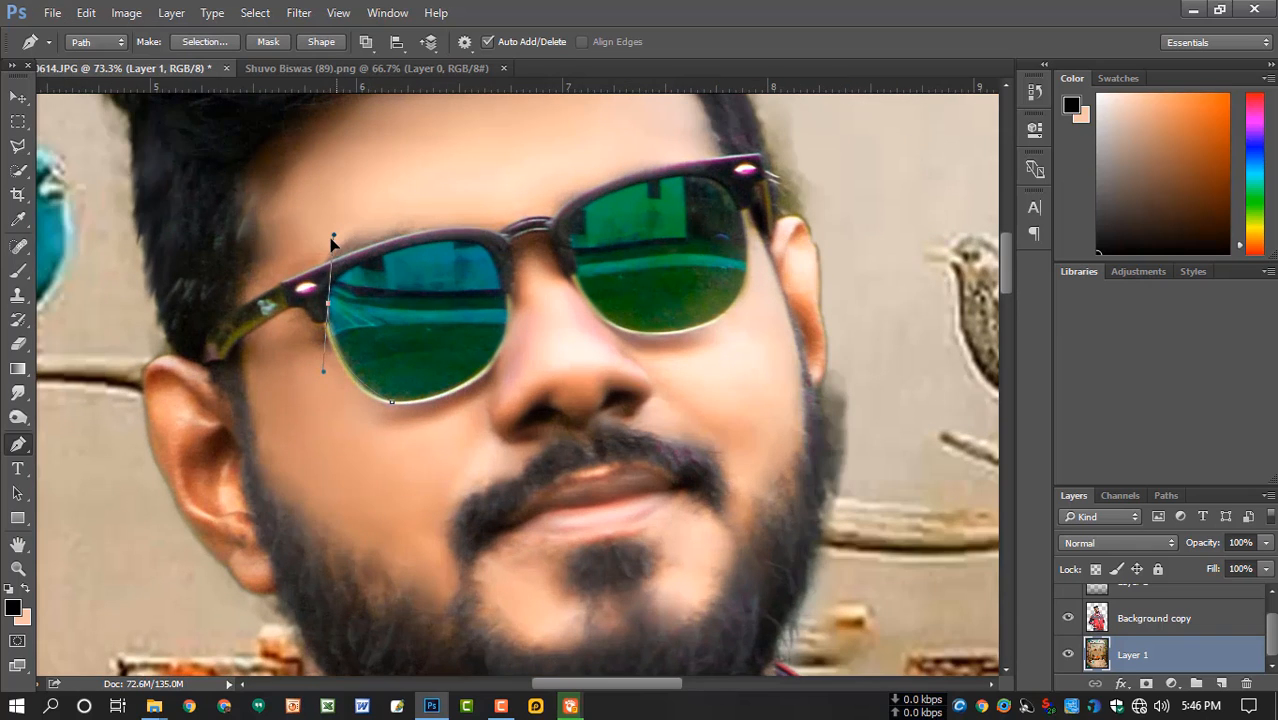
pyautogui.keyDown('alt'); pyautogui.click(328, 302); pyautogui.keyUp('alt')
pyautogui.moveTo(462, 243); pyautogui.dragTo(590, 247)
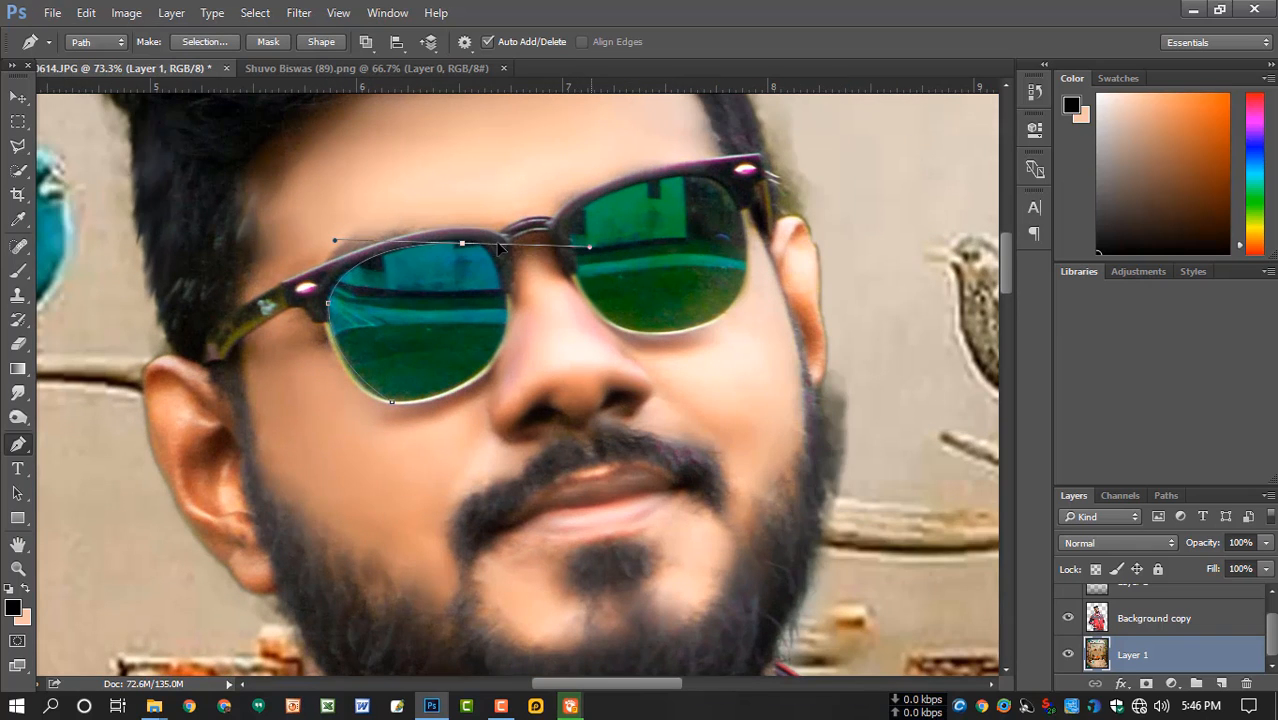
pyautogui.moveTo(498, 350); pyautogui.dragTo(476, 462)
pyautogui.keyDown('alt'); pyautogui.click(499, 349); pyautogui.keyUp('alt')
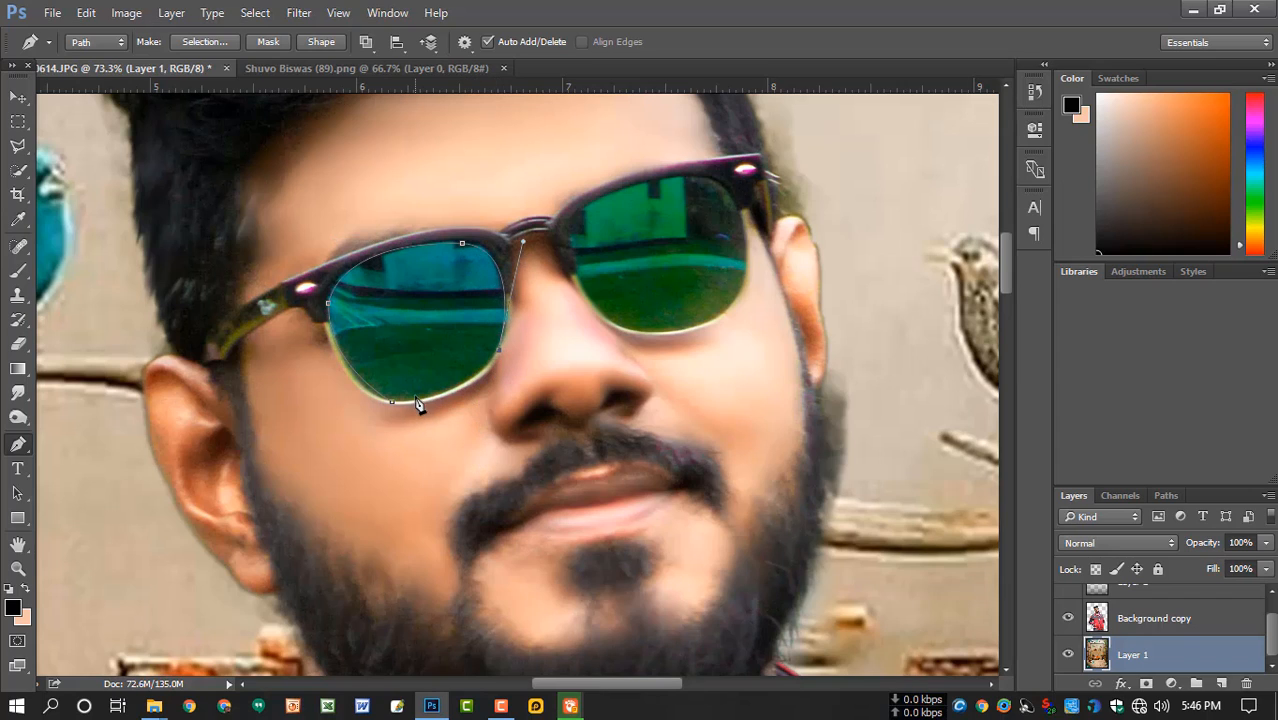
pyautogui.moveTo(416, 401); pyautogui.dragTo(366, 416)
pyautogui.click(392, 405)
# Trace the lens over the man's left eye as a second closed path and convert both lens paths into a selection
pyautogui.click(611, 323)
pyautogui.moveTo(578, 210); pyautogui.dragTo(612, 158)
pyautogui.moveTo(726, 189); pyautogui.dragTo(787, 232)
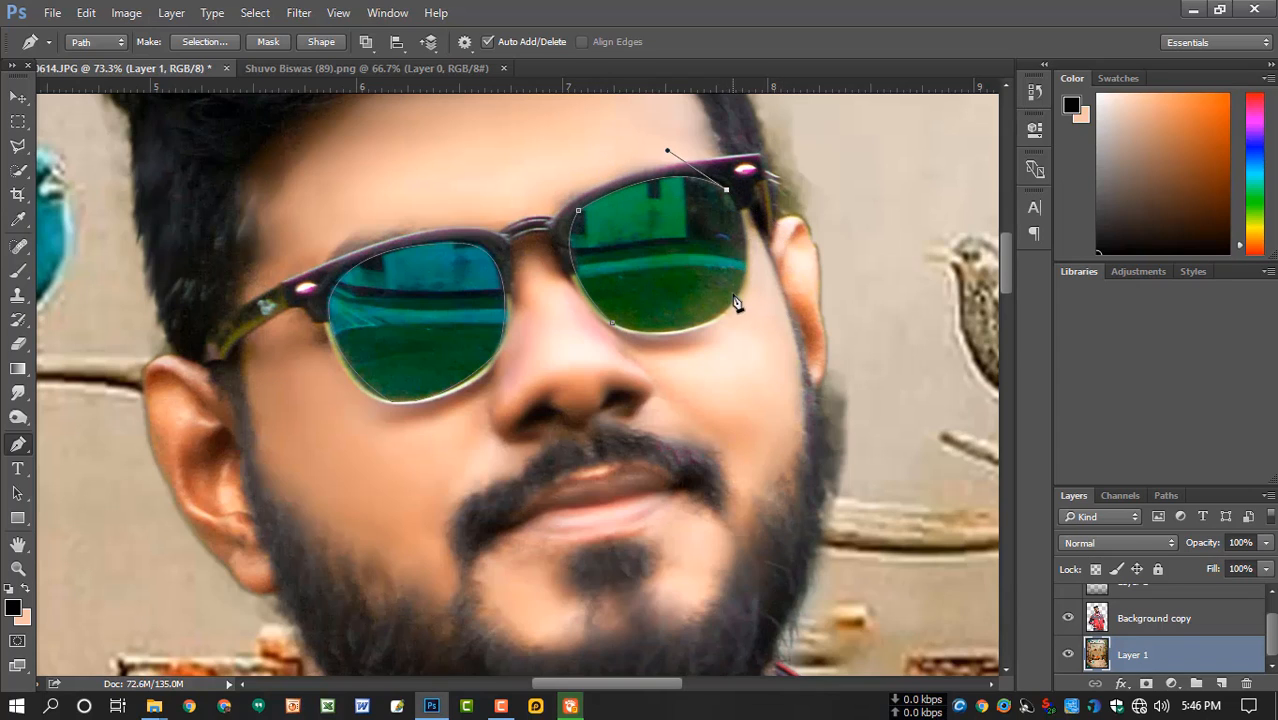
pyautogui.moveTo(730, 311); pyautogui.dragTo(699, 381)
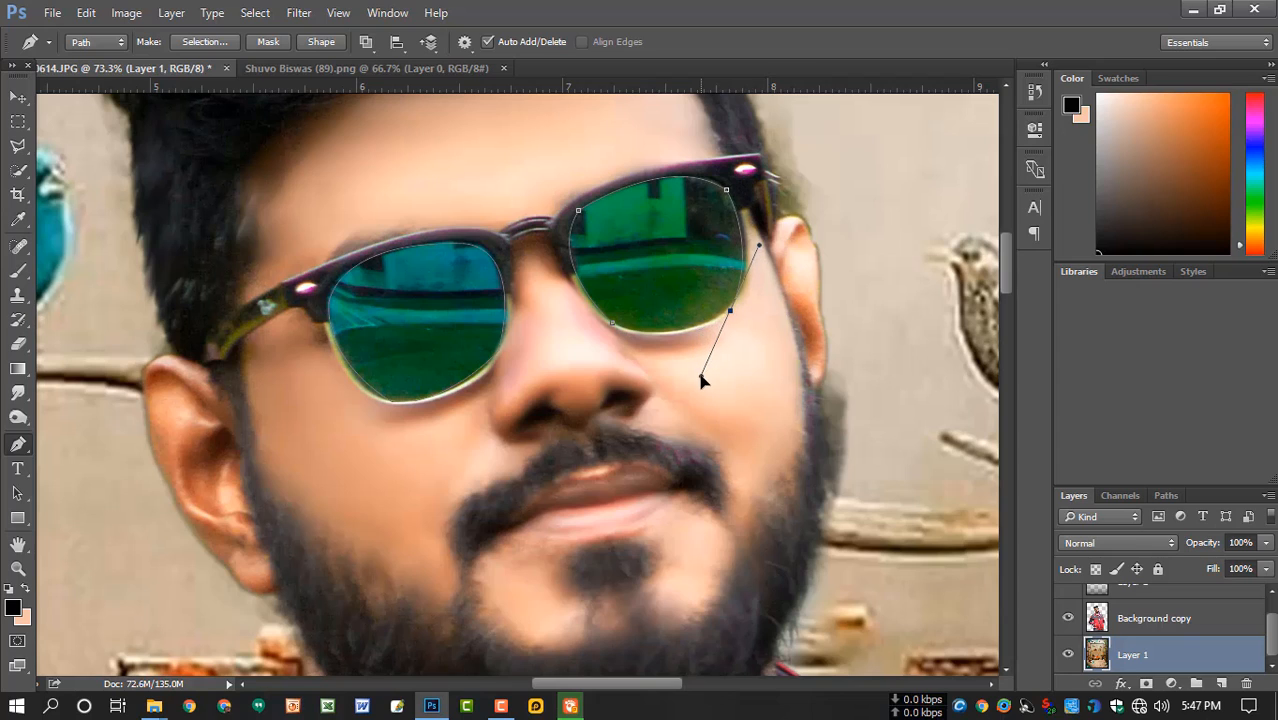
pyautogui.keyDown('alt'); pyautogui.click(730, 311); pyautogui.keyUp('alt')
pyautogui.moveTo(631, 329); pyautogui.dragTo(563, 318)
pyautogui.keyDown('alt'); pyautogui.click(631, 330); pyautogui.keyUp('alt')
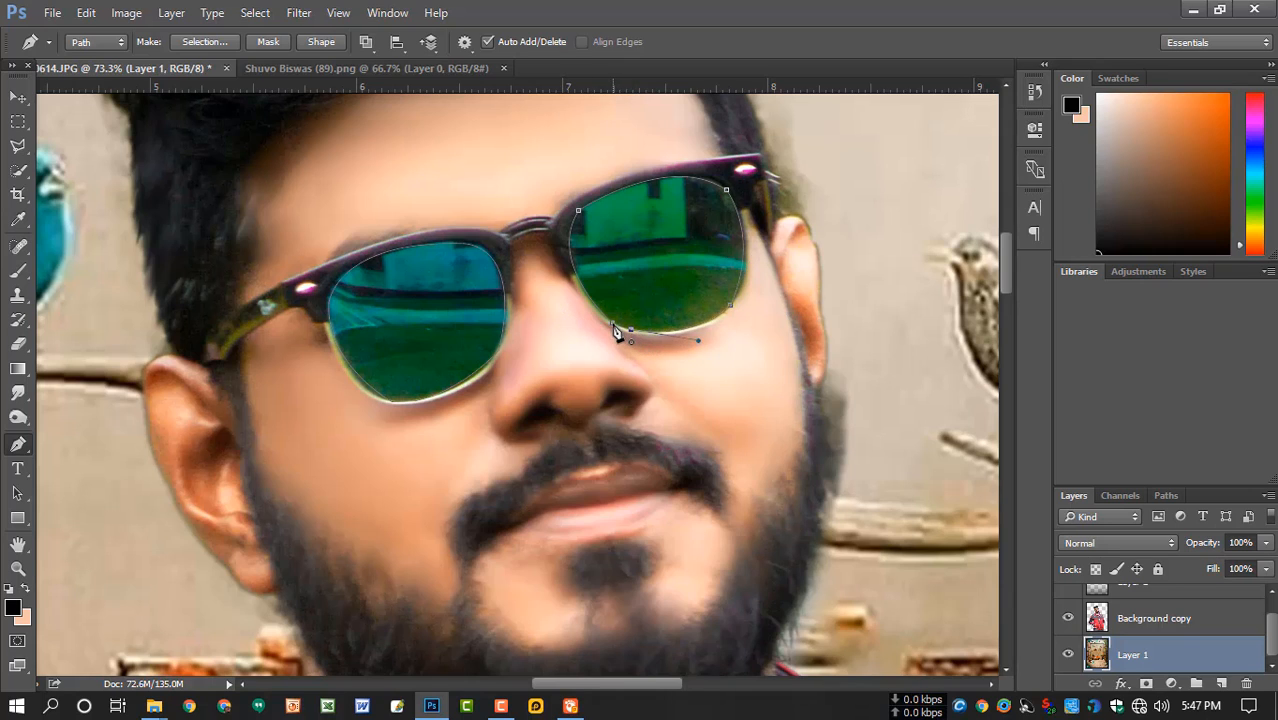
pyautogui.click(612, 324)
pyautogui.hotkey('ctrl', 'alt', 'shift', 'Return')
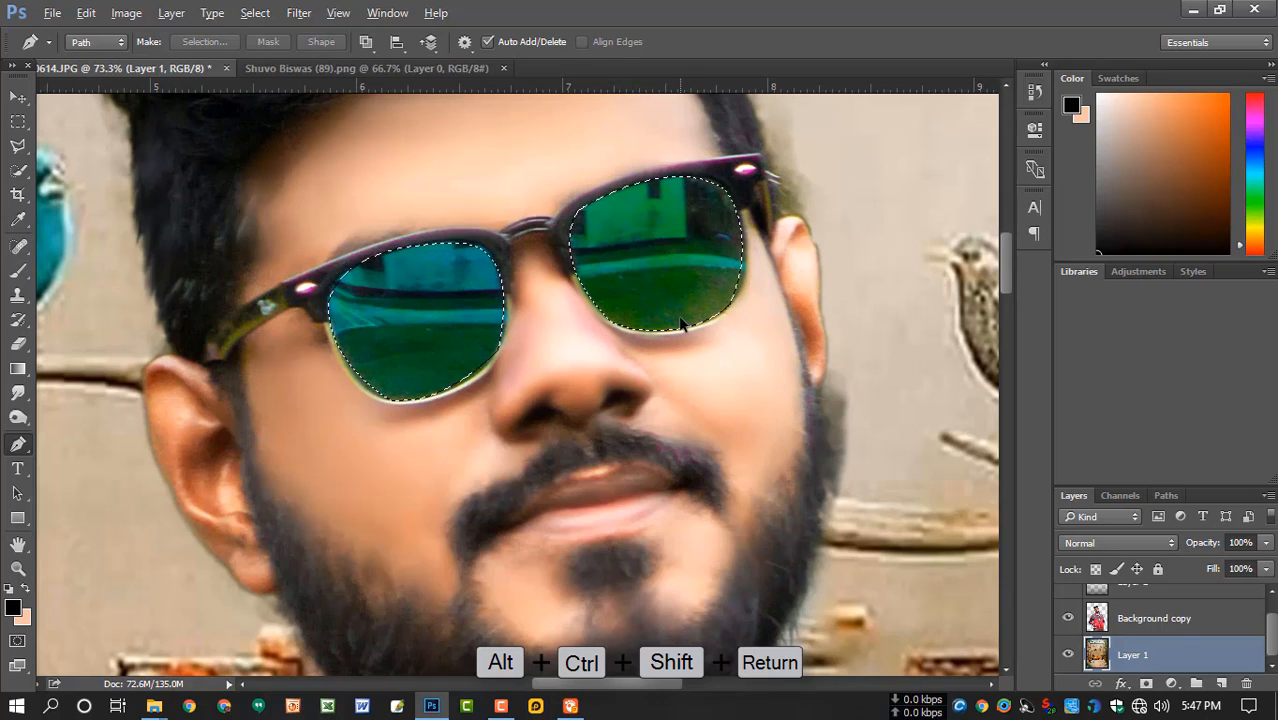
# Add a new layer above Background copy and fill the lens selection with red sampled from the jacket
pyautogui.click(1100, 618)
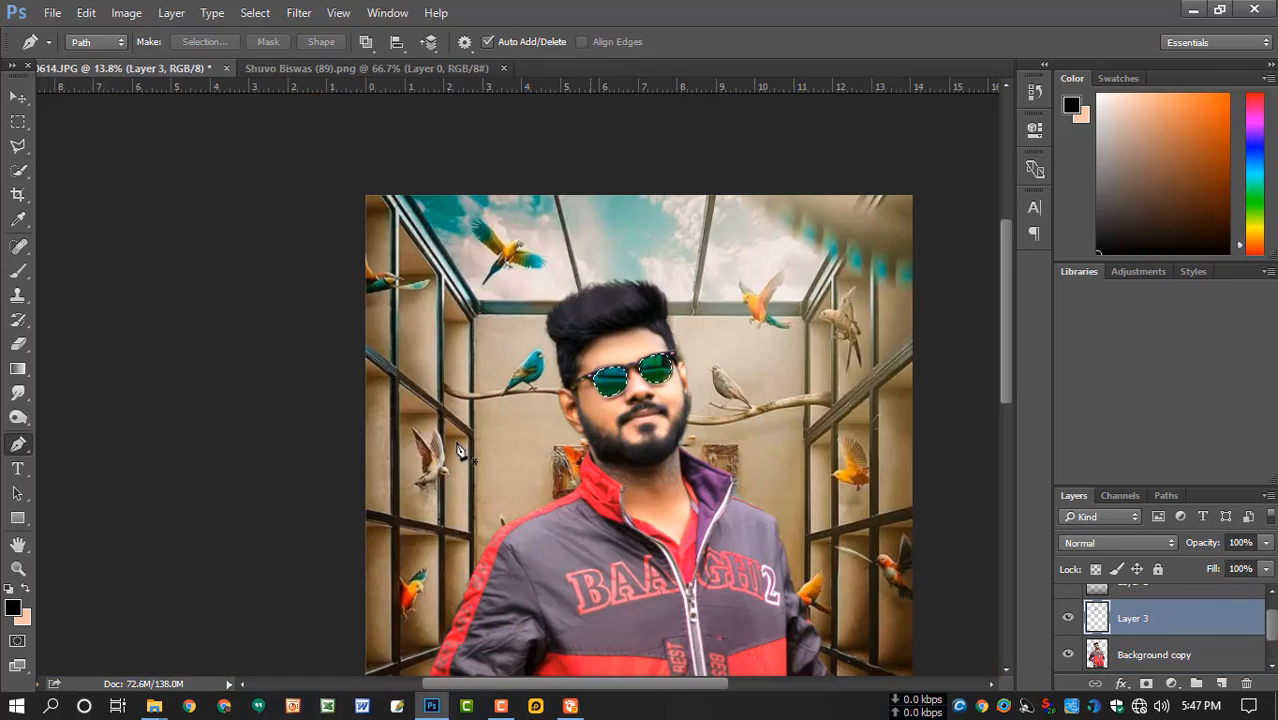
pyautogui.click(14, 609)
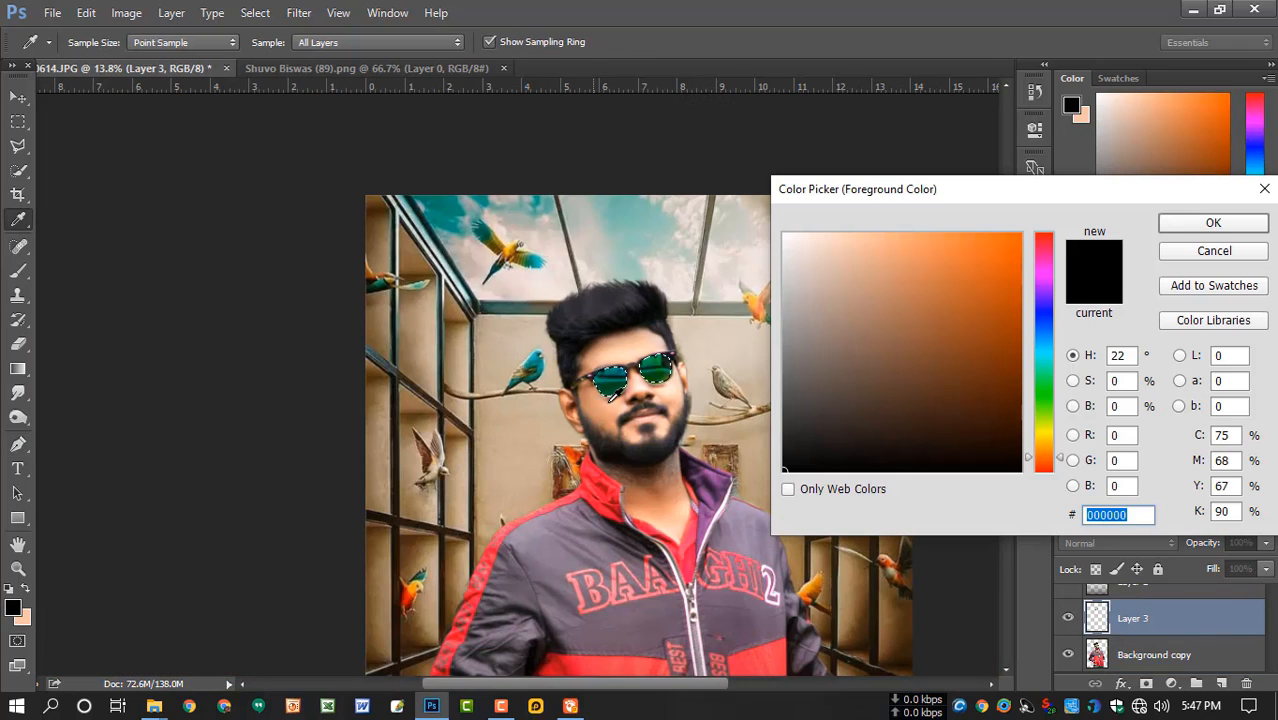
pyautogui.click(607, 479)
pyautogui.click(1200, 223)
pyautogui.press('p')
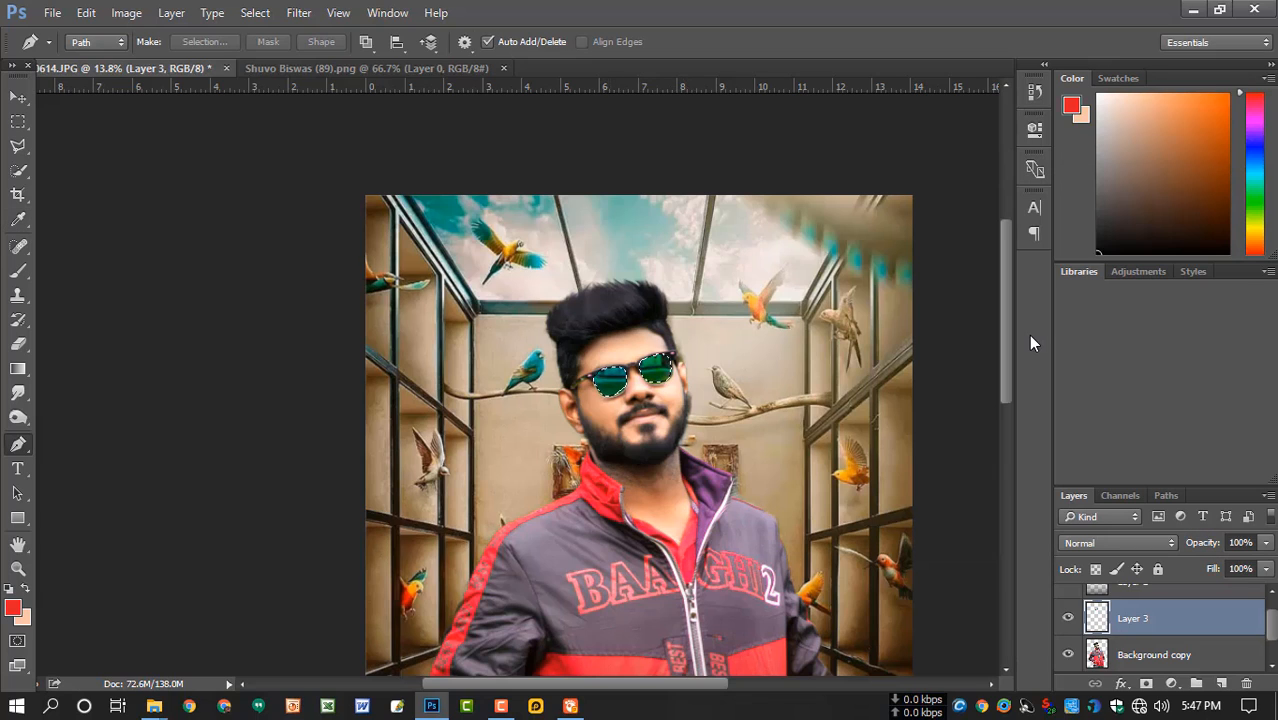
pyautogui.hotkey('alt', 'Delete')
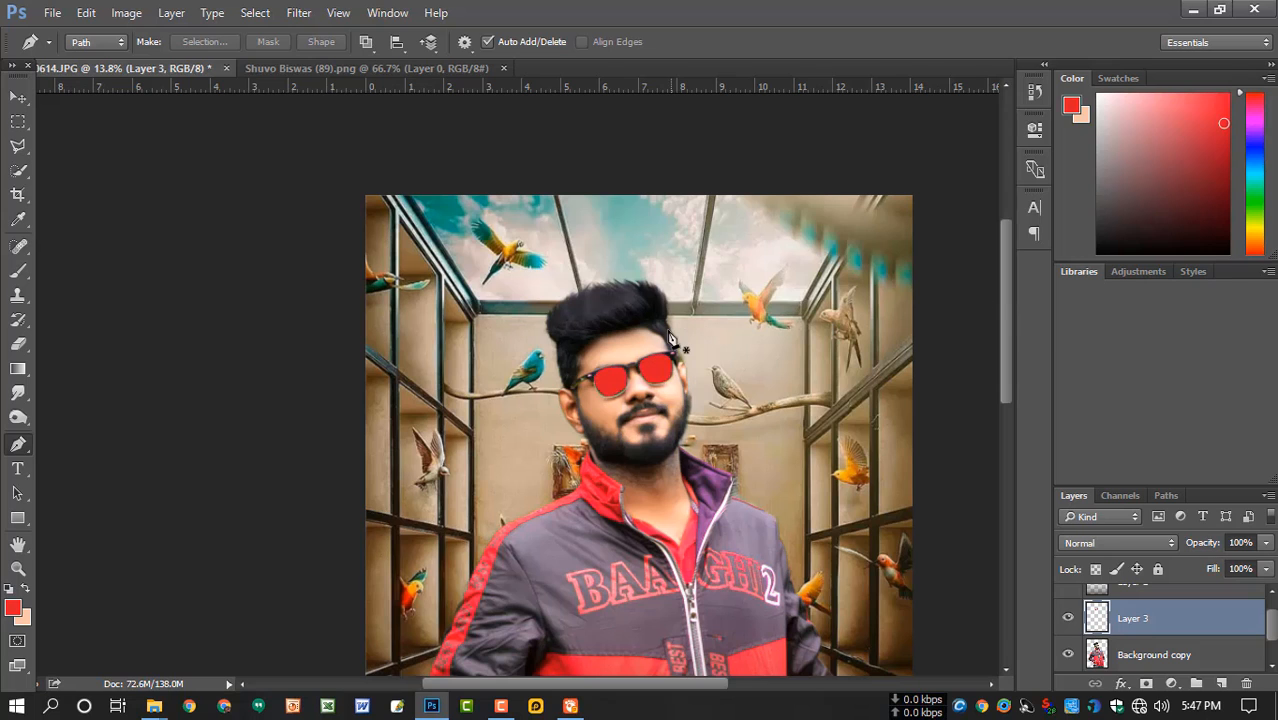
# Warm the aviary layer's highlights with Color Balance: red +48, green +8 and blue -12
pyautogui.hotkey('ctrl', '0')
pyautogui.click(18, 97)
pyautogui.scroll(-1, 1088, 665)
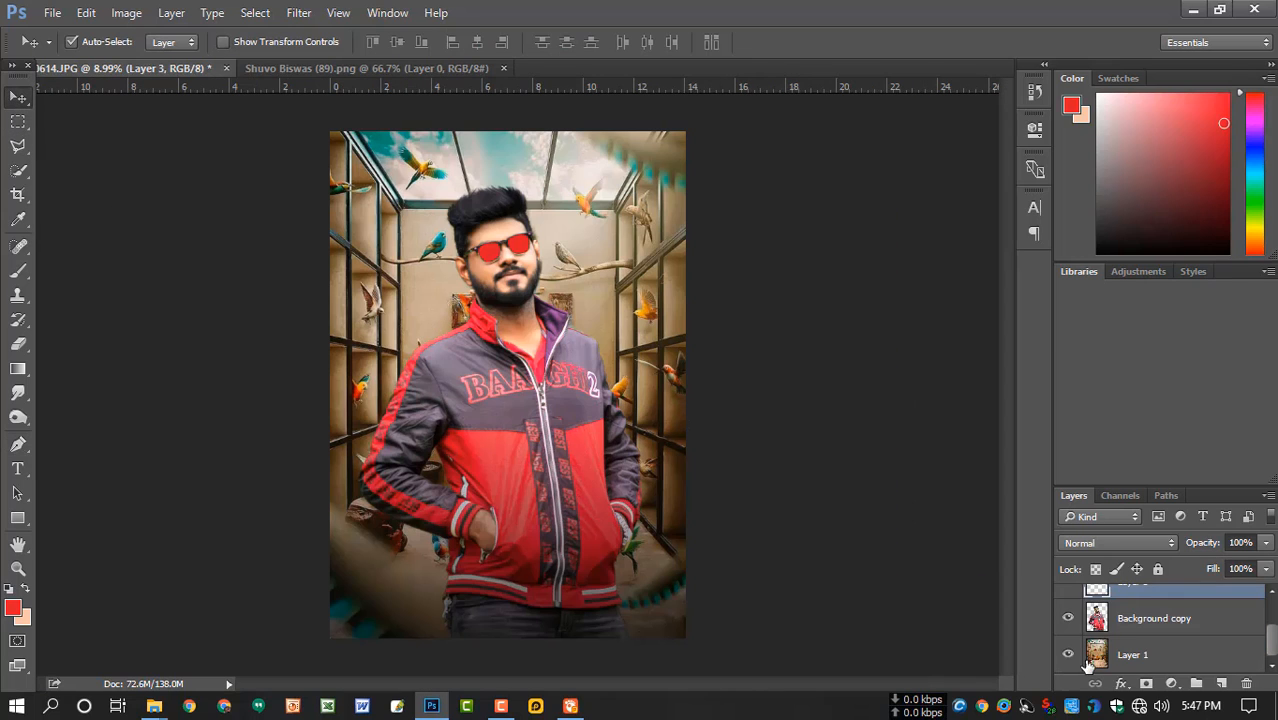
pyautogui.click(1133, 656)
pyautogui.hotkey('ctrl', 'b')
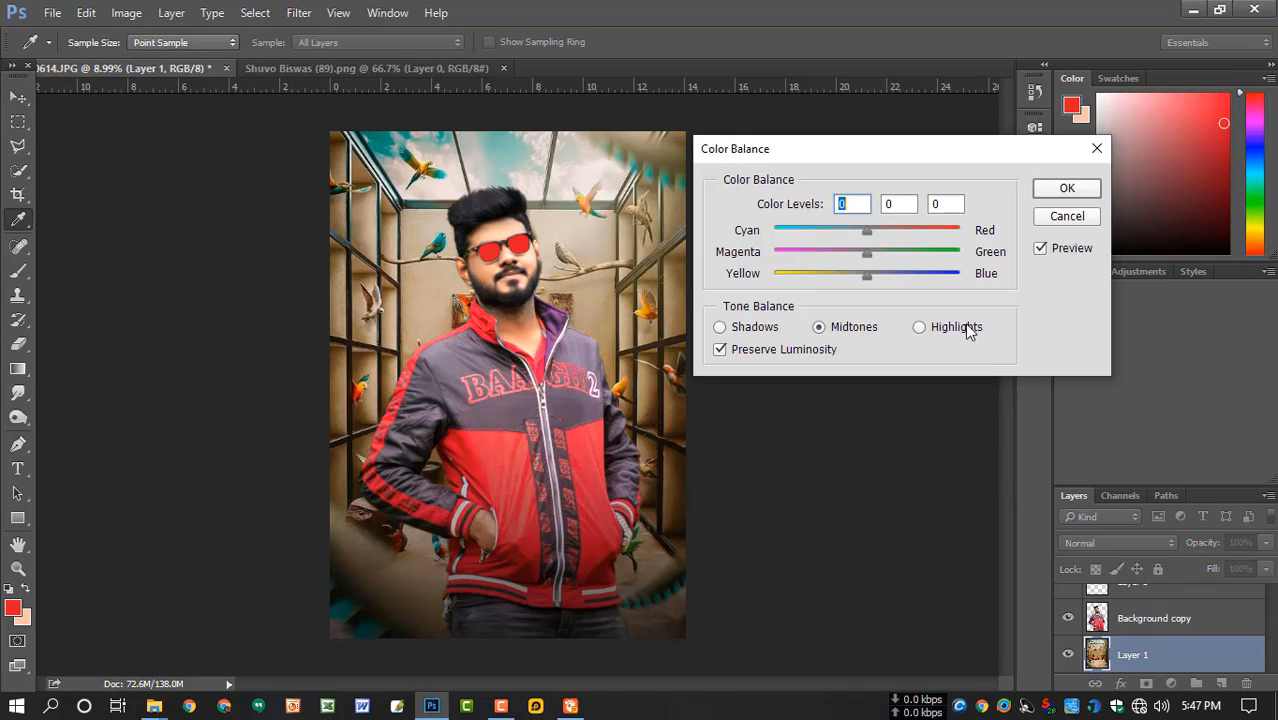
pyautogui.click(930, 327)
pyautogui.moveTo(870, 229); pyautogui.dragTo(913, 227)
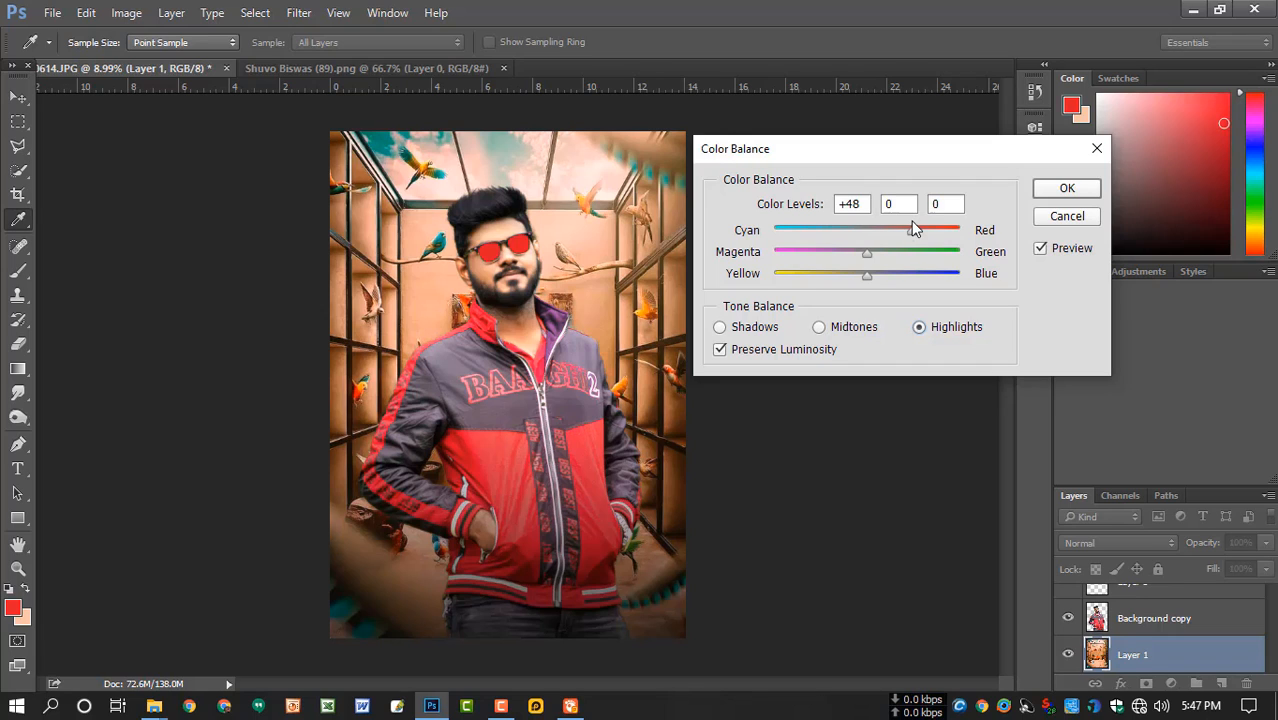
pyautogui.click(913, 229)
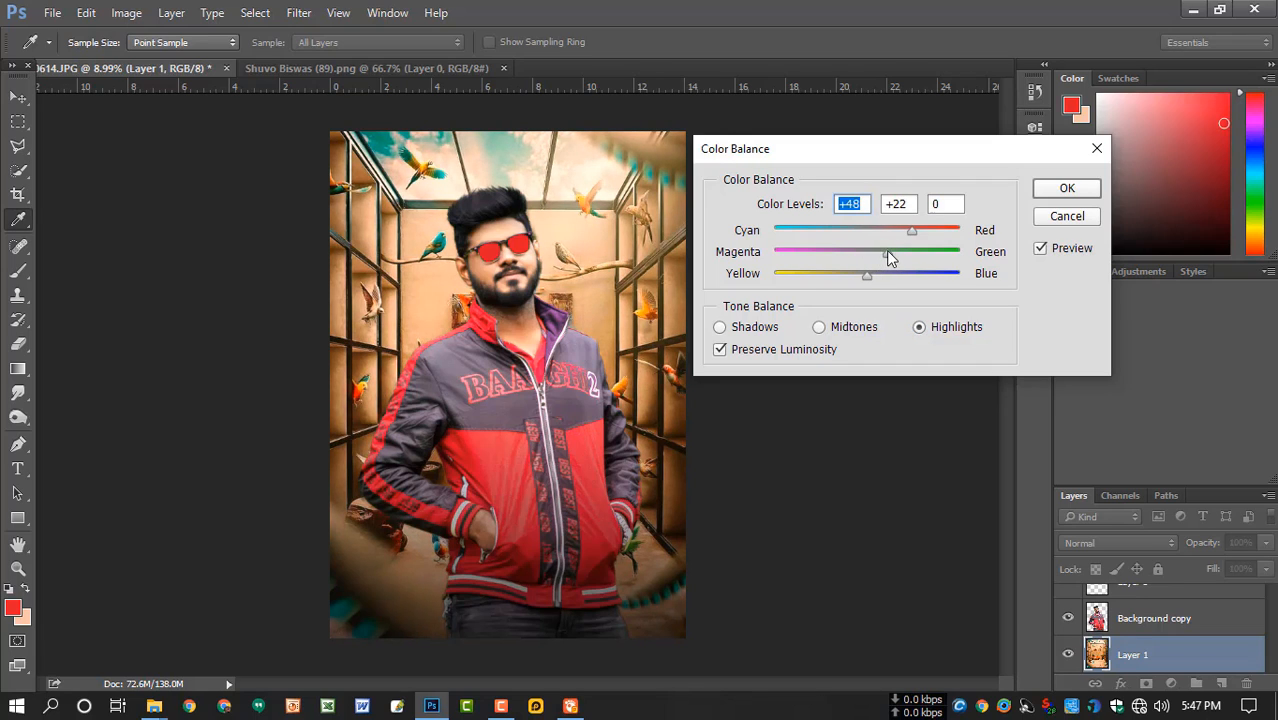
pyautogui.moveTo(889, 252); pyautogui.dragTo(857, 285)
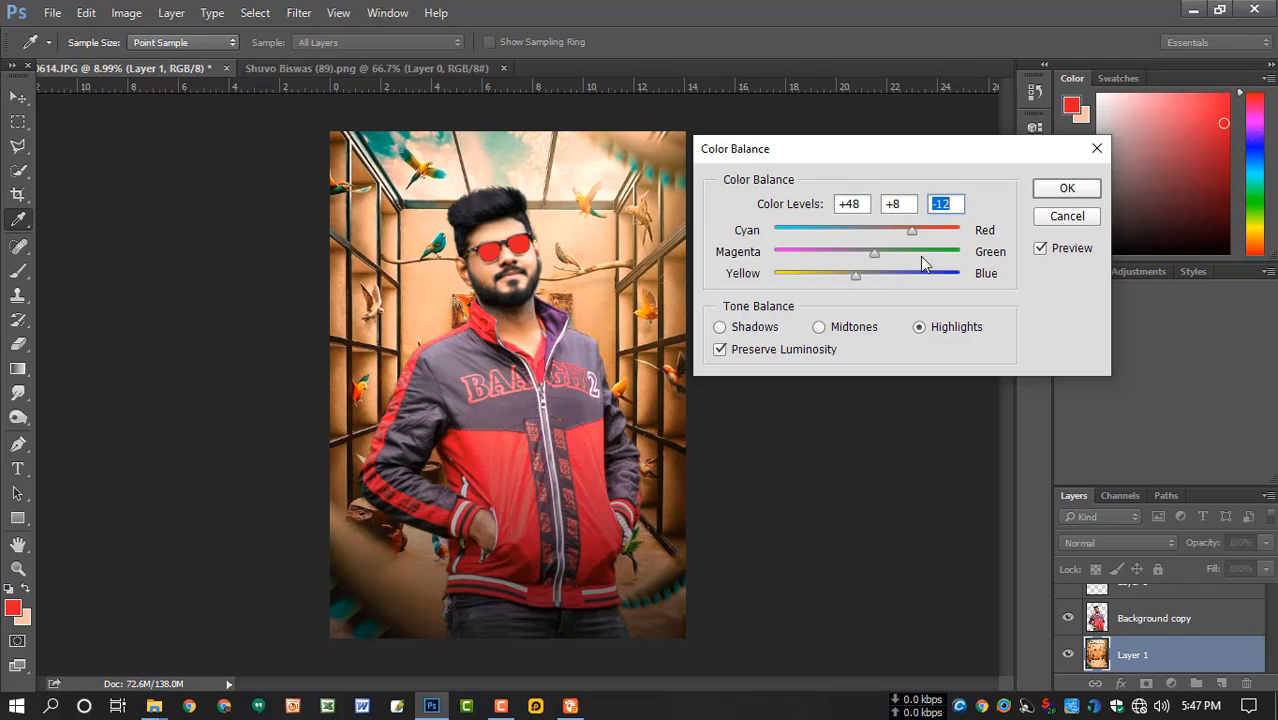
pyautogui.click(1067, 190)
pyautogui.press('v')
# Darken the trousers and the jacket's dark fabric on Background copy using a large Burn tool brush at Midtones, 55% exposure
pyautogui.click(1154, 622)
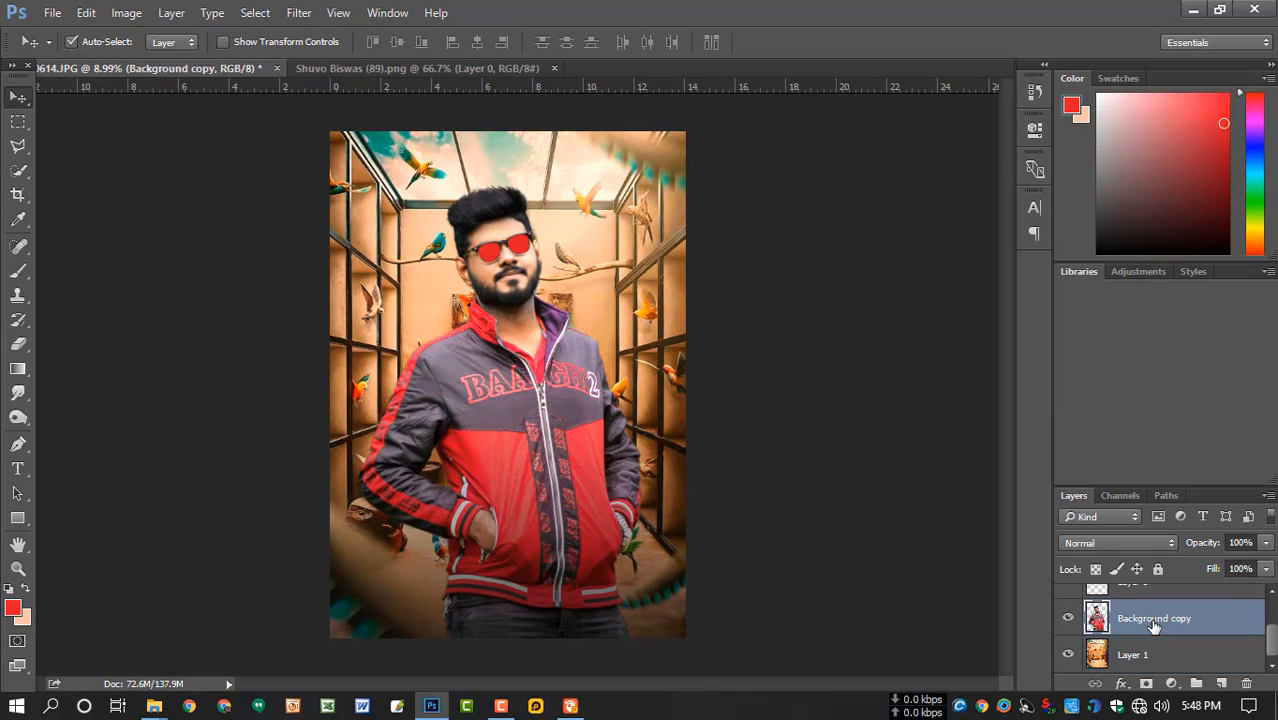
pyautogui.press('o')
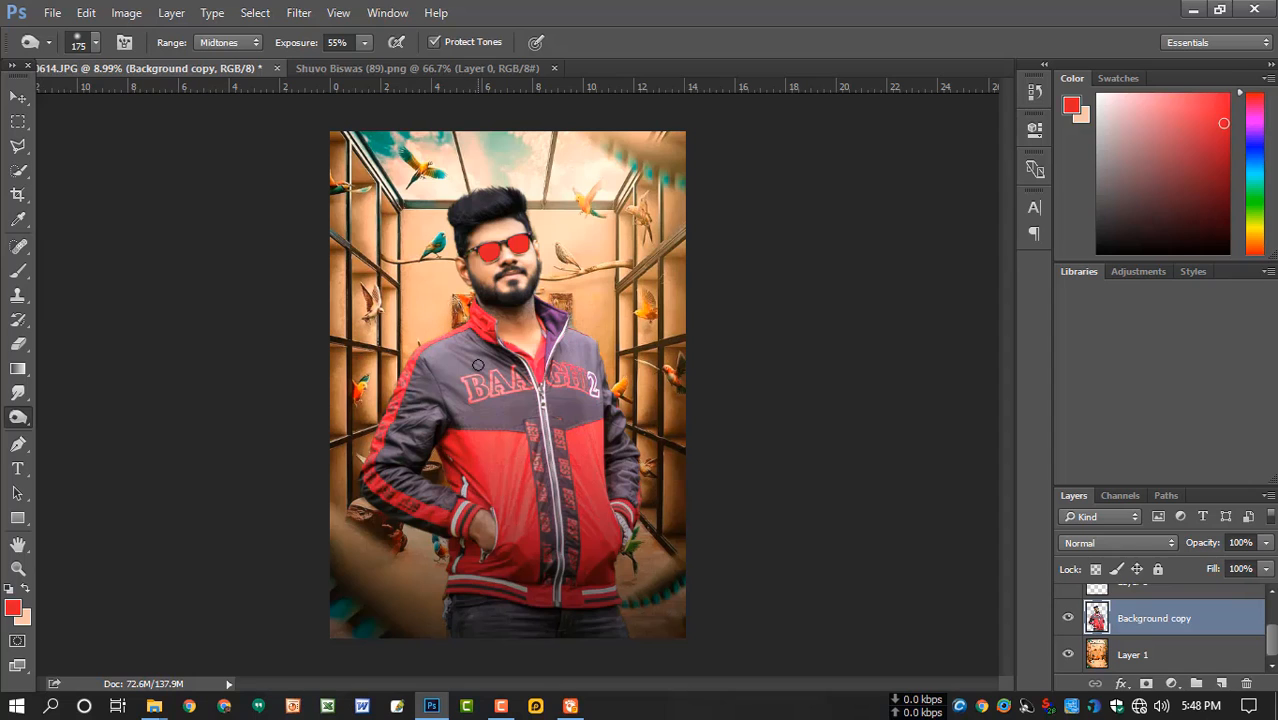
pyautogui.press(']')
pyautogui.press(']')
pyautogui.press(']')
pyautogui.press(']')
pyautogui.press(']')
pyautogui.press(']')
pyautogui.press(']')
pyautogui.press(']')
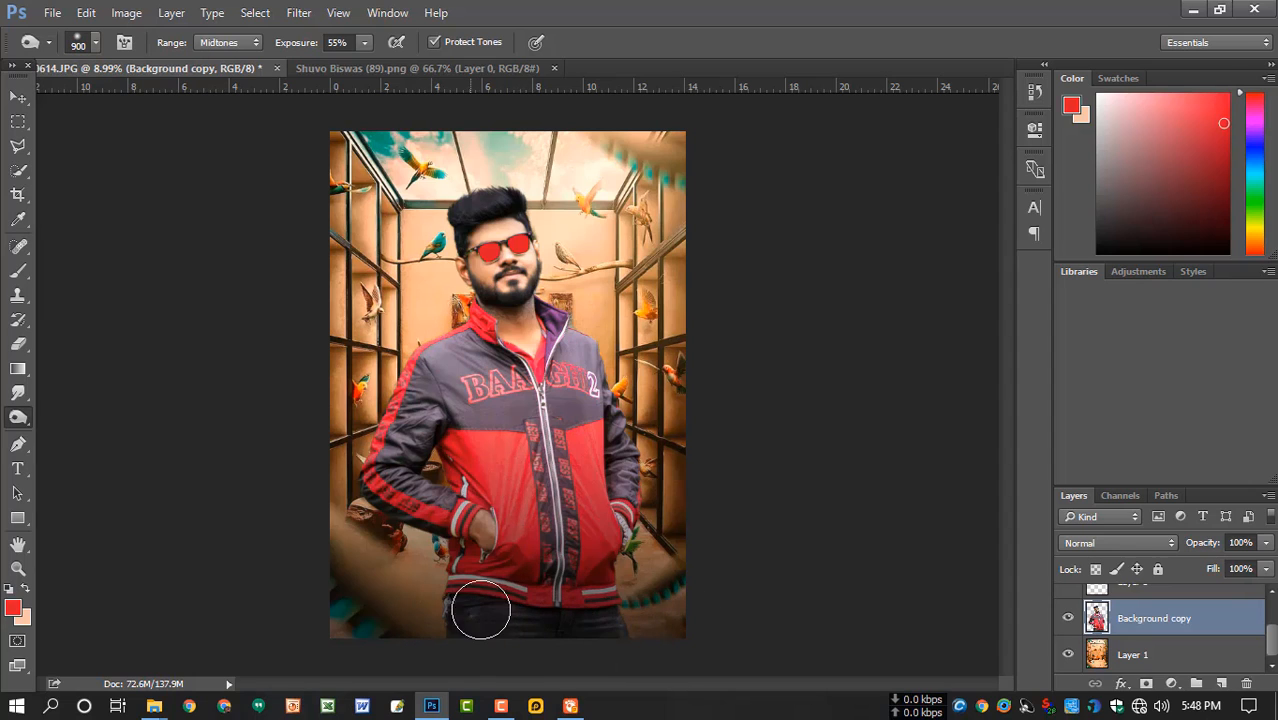
pyautogui.press(']')
pyautogui.press(']')
pyautogui.moveTo(543, 564)
pyautogui.mouseDown()
pyautogui.moveTo(538, 506)
pyautogui.moveTo(534, 517)
pyautogui.moveTo(544, 489)
pyautogui.moveTo(554, 571)
pyautogui.moveTo(569, 430)
pyautogui.moveTo(500, 417)
pyautogui.moveTo(490, 397)
pyautogui.moveTo(416, 390)
pyautogui.moveTo(453, 344)
pyautogui.moveTo(414, 357)
pyautogui.moveTo(452, 410)
pyautogui.moveTo(400, 444)
pyautogui.moveTo(411, 508)
pyautogui.moveTo(445, 532)
pyautogui.moveTo(420, 499)
pyautogui.mouseUp()
# Burn the dark sleeve areas of the jacket with a 600 px brush
pyautogui.press('[')
pyautogui.press('[')
pyautogui.press('[')
pyautogui.press('[')
pyautogui.press('[')
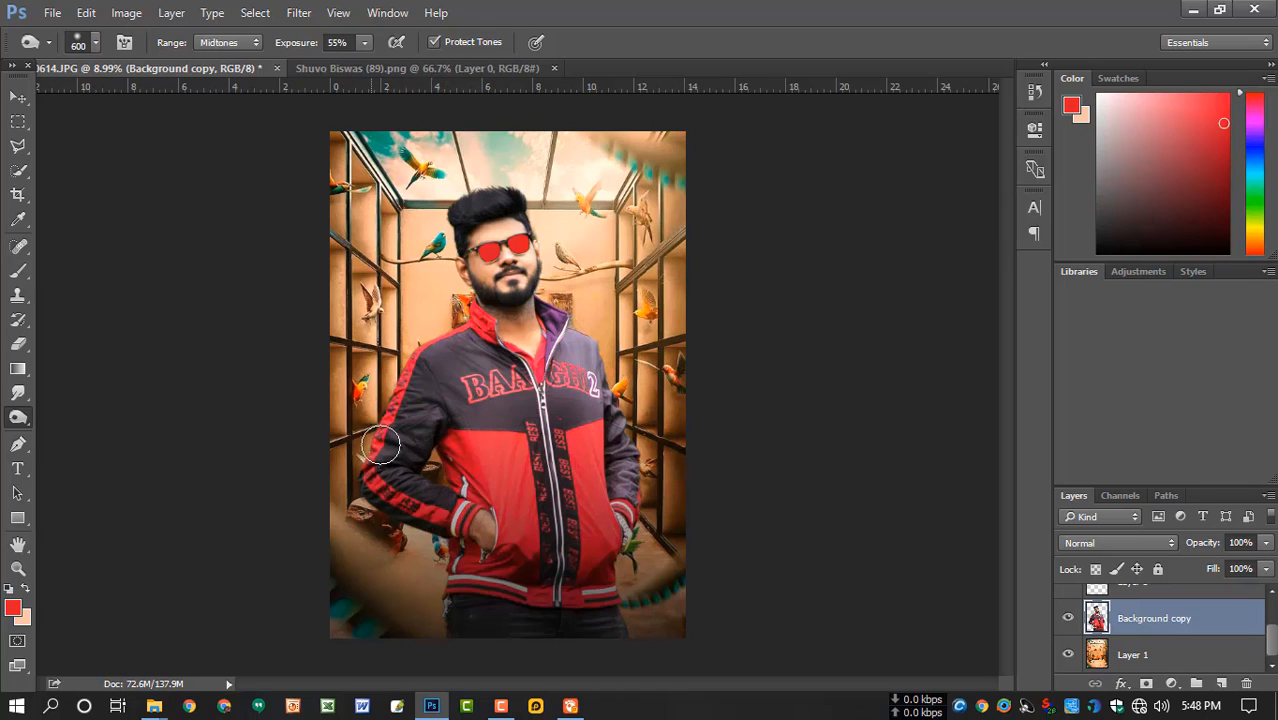
pyautogui.moveTo(381, 444)
pyautogui.mouseDown()
pyautogui.moveTo(418, 549)
pyautogui.moveTo(393, 407)
pyautogui.moveTo(401, 363)
pyautogui.moveTo(429, 331)
pyautogui.moveTo(409, 363)
pyautogui.moveTo(423, 395)
pyautogui.moveTo(473, 407)
pyautogui.moveTo(437, 470)
pyautogui.moveTo(501, 441)
pyautogui.moveTo(528, 504)
pyautogui.moveTo(489, 487)
pyautogui.moveTo(475, 552)
pyautogui.moveTo(555, 556)
pyautogui.moveTo(598, 432)
pyautogui.moveTo(628, 531)
pyautogui.moveTo(628, 570)
pyautogui.moveTo(525, 622)
pyautogui.moveTo(465, 608)
pyautogui.moveTo(395, 640)
pyautogui.mouseUp()
pyautogui.press(']')
pyautogui.press(']')
pyautogui.press('[')
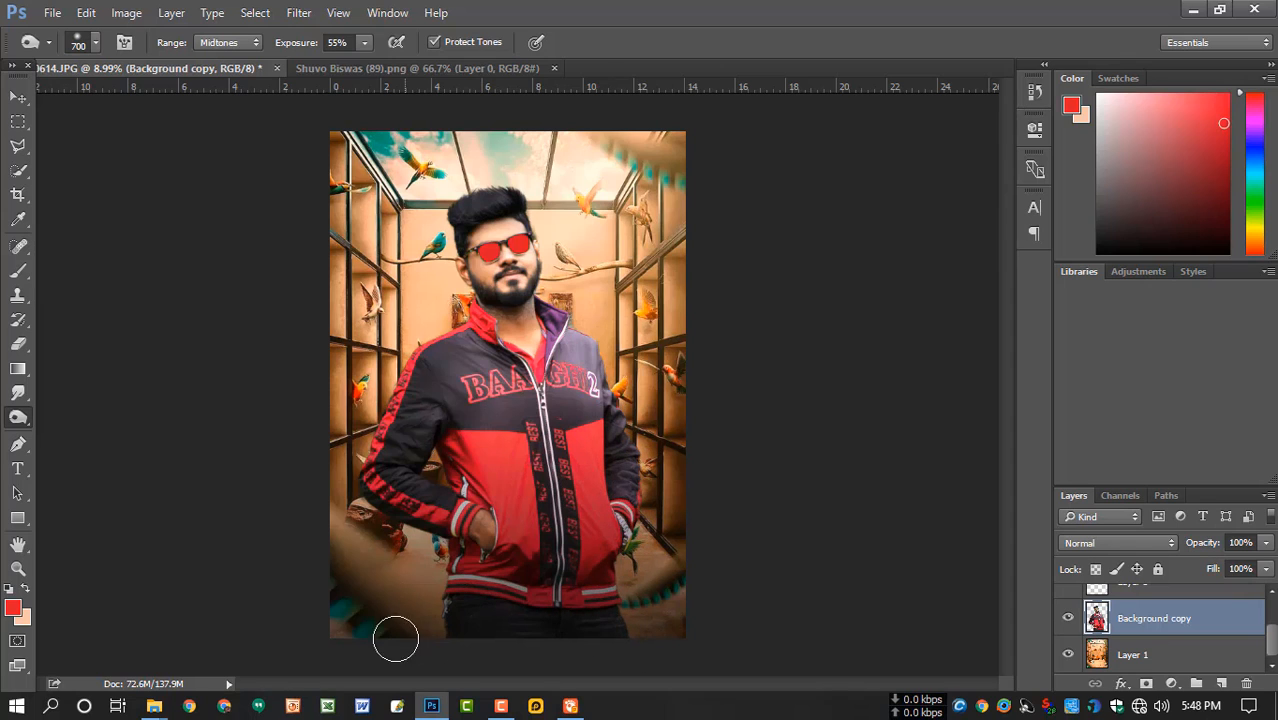
# Burn the jacket's chest panels around the lettering, reducing the brush to 500 px for the side with the number 2
pyautogui.press(']')
pyautogui.moveTo(462, 442)
pyautogui.mouseDown()
pyautogui.moveTo(599, 396)
pyautogui.moveTo(605, 376)
pyautogui.moveTo(582, 342)
pyautogui.moveTo(616, 384)
pyautogui.moveTo(617, 409)
pyautogui.moveTo(603, 404)
pyautogui.moveTo(642, 509)
pyautogui.moveTo(646, 462)
pyautogui.moveTo(582, 409)
pyautogui.moveTo(516, 416)
pyautogui.moveTo(558, 428)
pyautogui.moveTo(414, 419)
pyautogui.moveTo(449, 374)
pyautogui.moveTo(431, 454)
pyautogui.moveTo(441, 407)
pyautogui.mouseUp()
pyautogui.press('[')
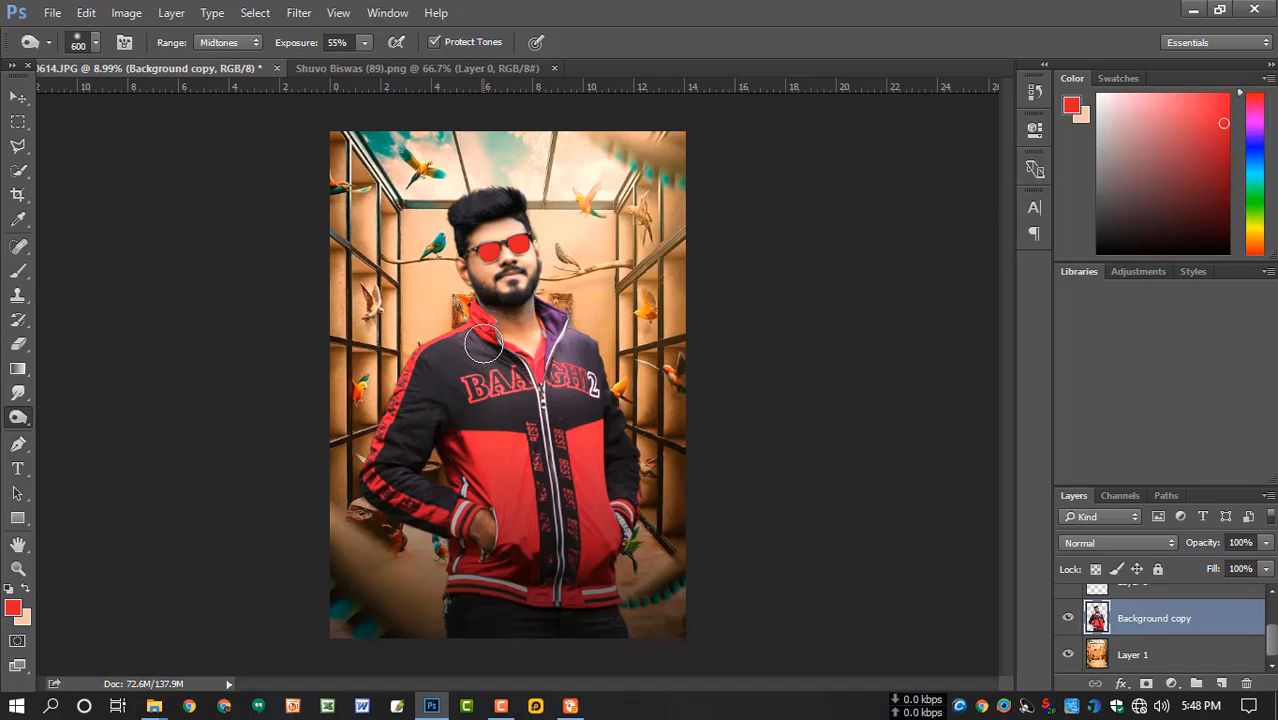
pyautogui.press('[')
pyautogui.press('[')
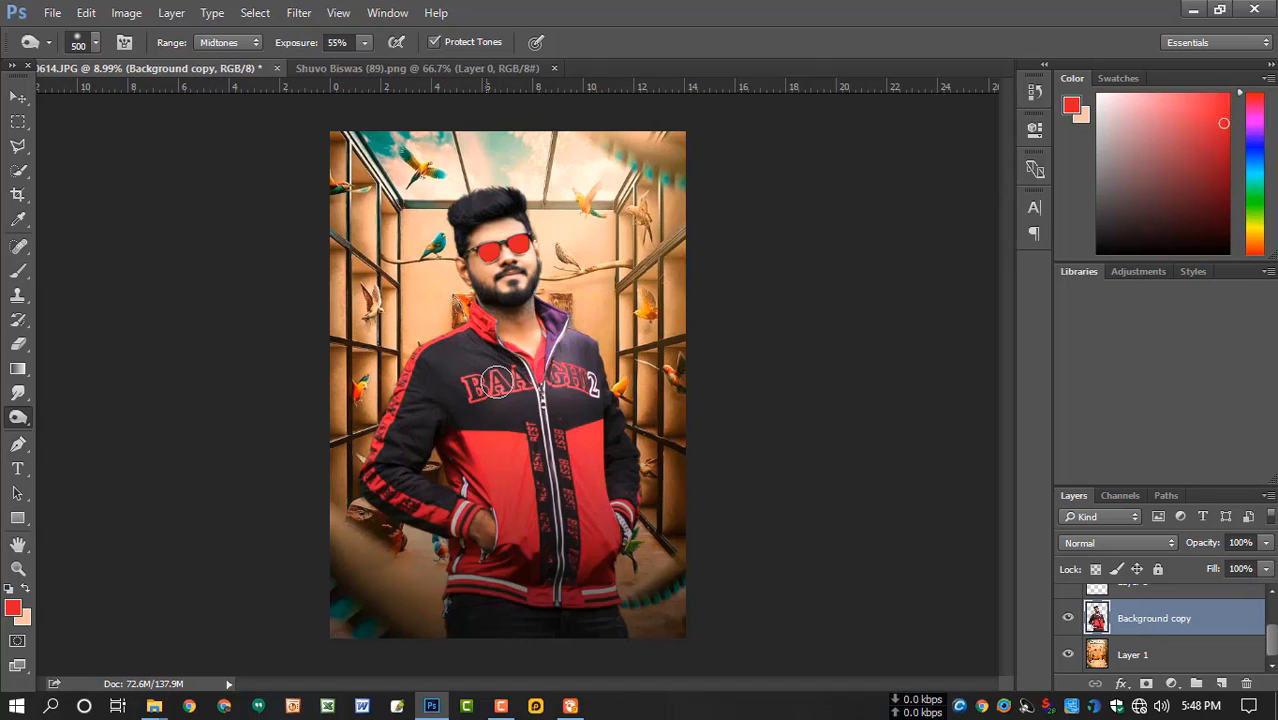
pyautogui.moveTo(496, 380)
pyautogui.mouseDown()
pyautogui.moveTo(612, 386)
pyautogui.moveTo(581, 386)
pyautogui.moveTo(590, 359)
pyautogui.moveTo(607, 394)
pyautogui.moveTo(579, 334)
pyautogui.moveTo(577, 356)
pyautogui.moveTo(582, 331)
pyautogui.moveTo(557, 364)
pyautogui.moveTo(557, 381)
pyautogui.moveTo(572, 357)
pyautogui.moveTo(584, 388)
pyautogui.mouseUp()
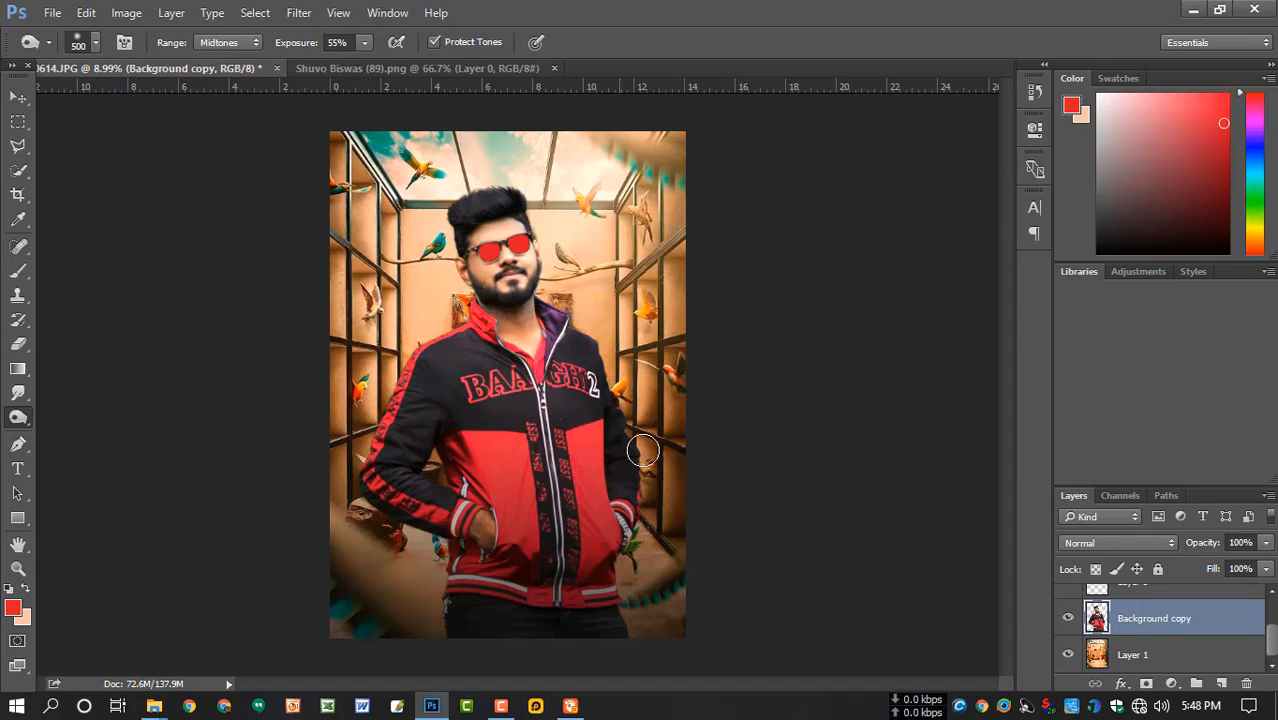
# Darken the purple inner collar and nearby shoulder edge with smaller Burn brushes, starting at 300 px
pyautogui.press('[')
pyautogui.press('[')
pyautogui.moveTo(549, 312); pyautogui.dragTo(572, 326)
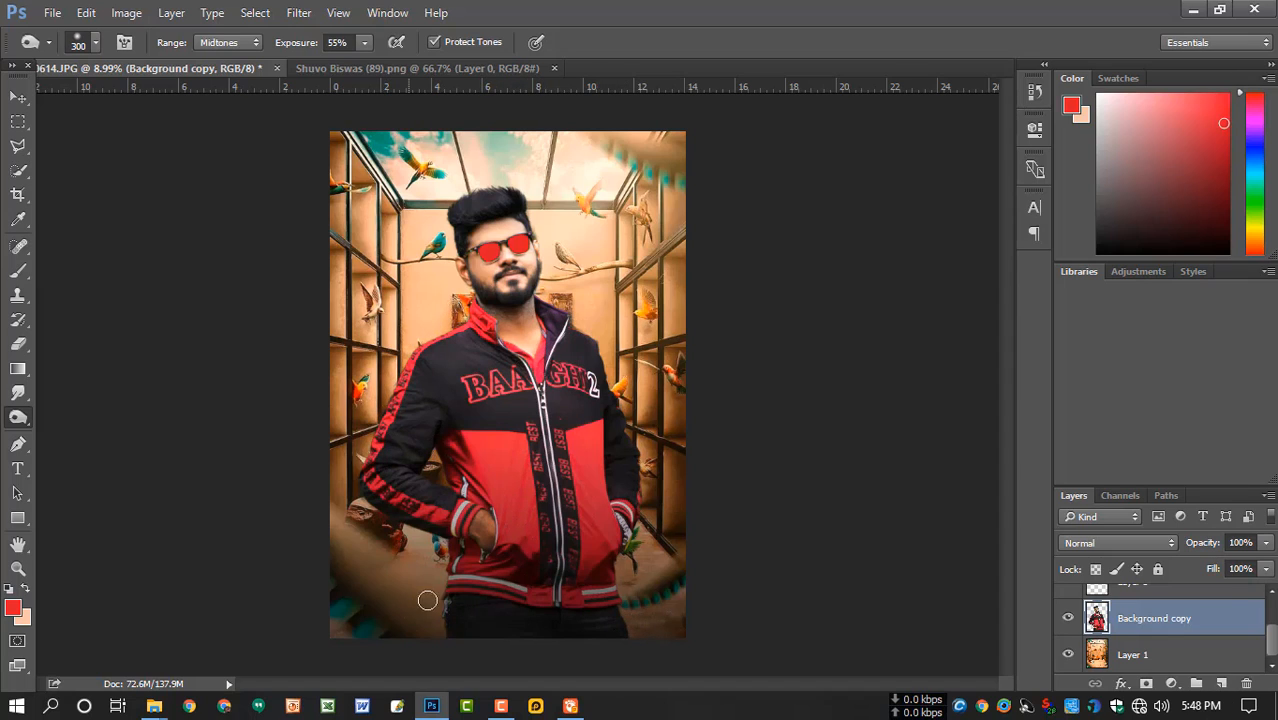
pyautogui.scroll(3, 567, 318)
pyautogui.scroll(2, 560, 340)
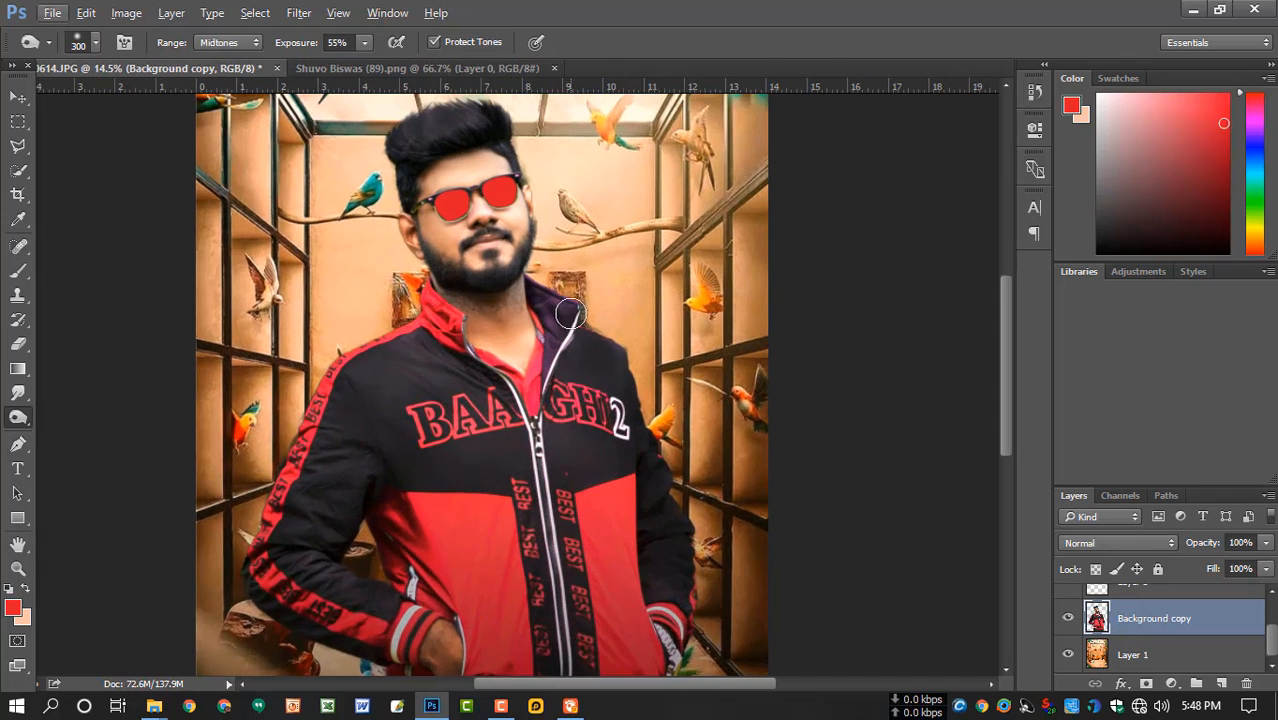
pyautogui.press('[')
pyautogui.press('[')
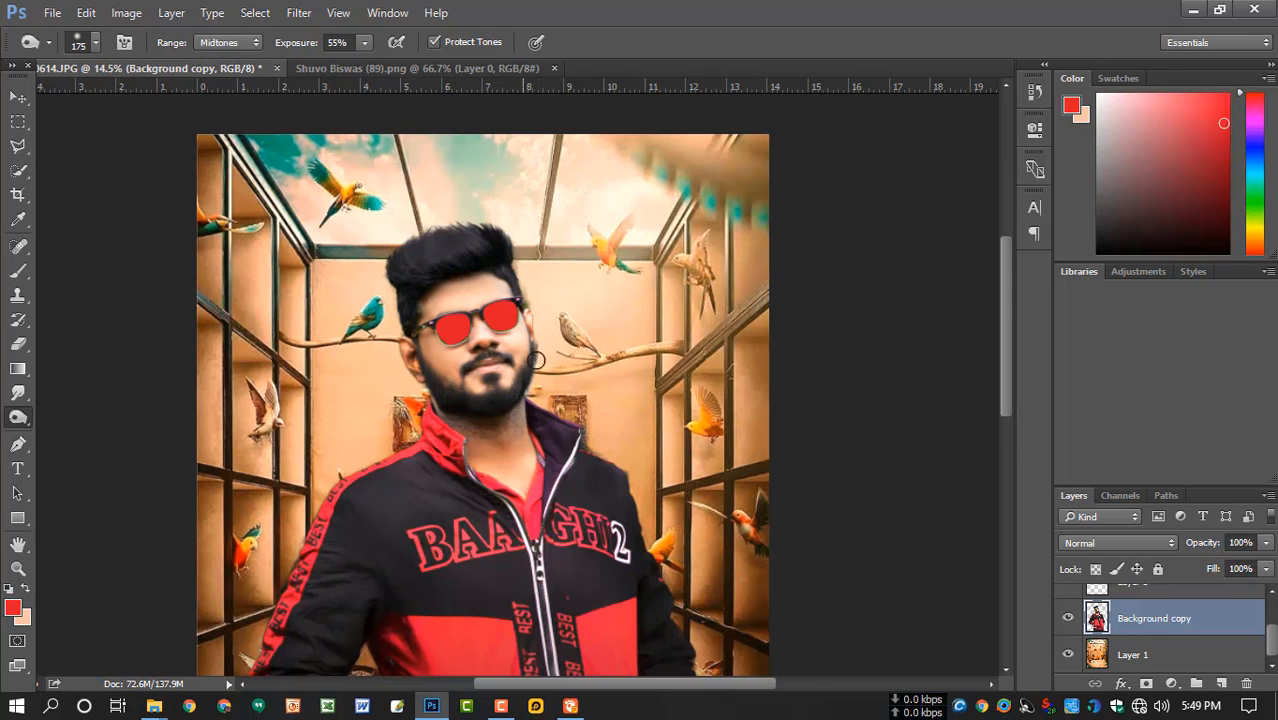
pyautogui.press(']')
pyautogui.press(']')
pyautogui.scroll(-3, 498, 328)
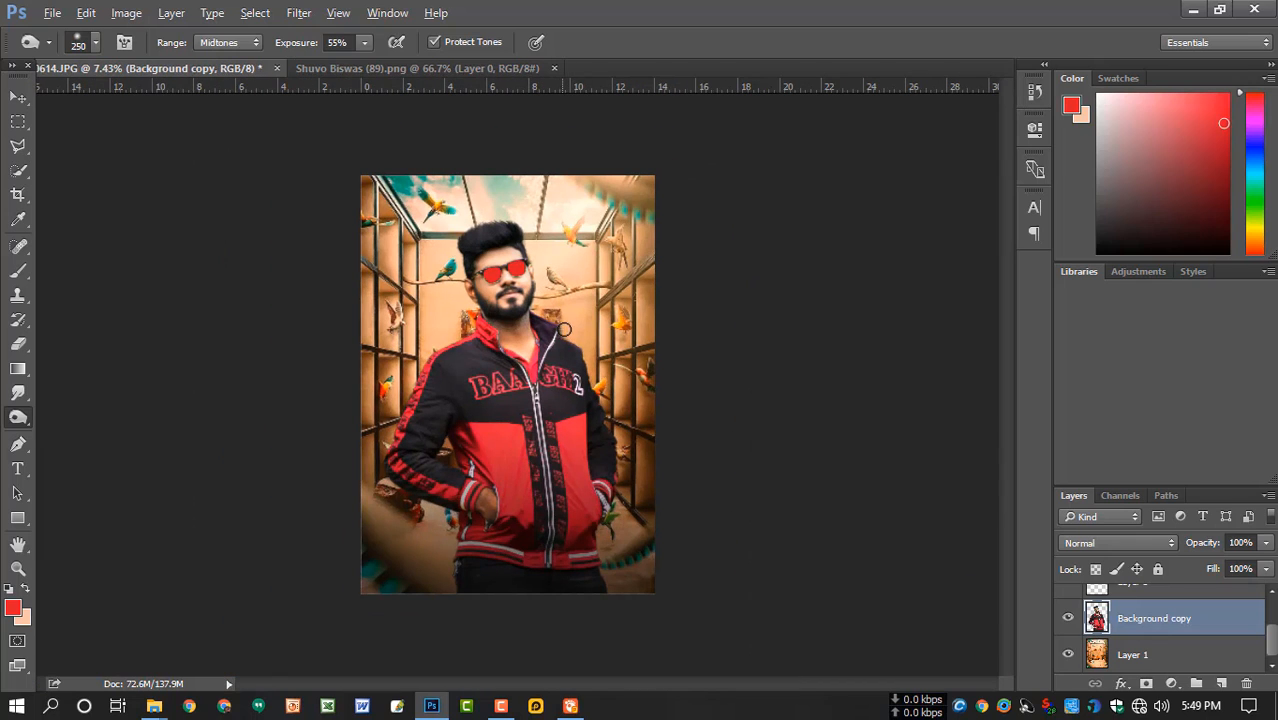
# Set the opacity of the dark gradient on Layer 2 to 100%
pyautogui.scroll(1, 564, 330)
pyautogui.scroll(3, 1136, 620)
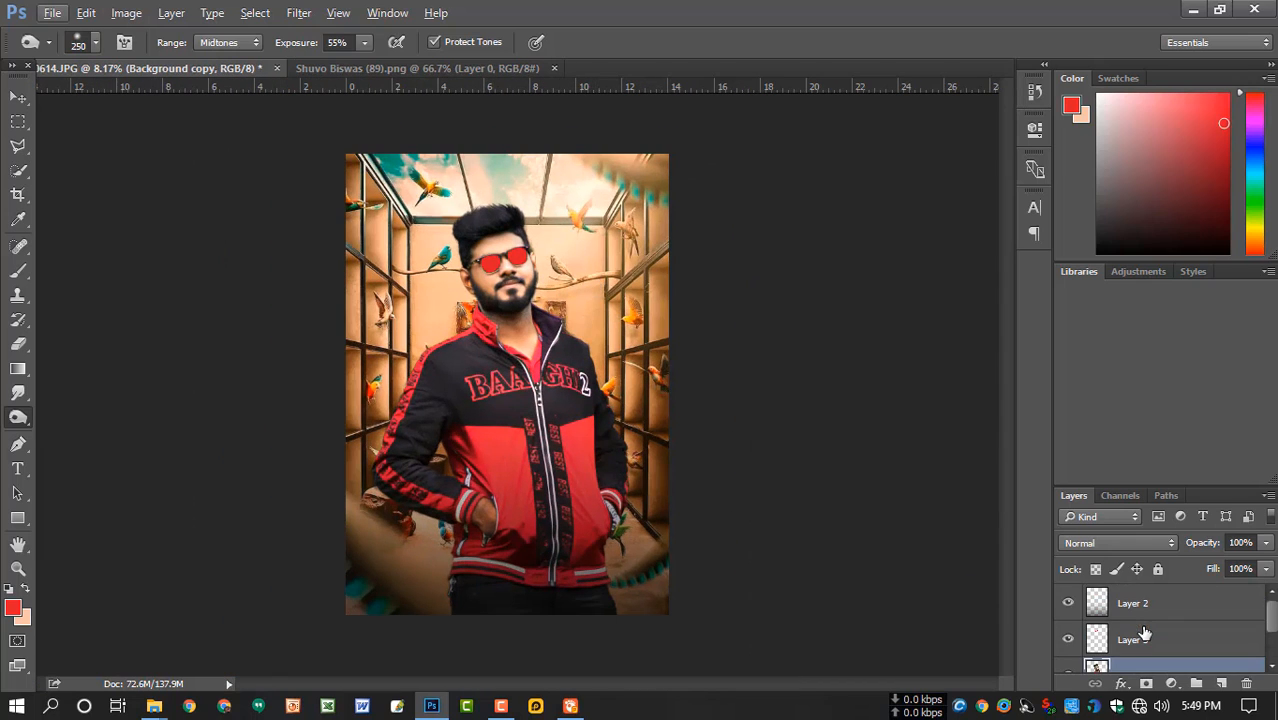
pyautogui.click(1138, 613)
pyautogui.click(1266, 543)
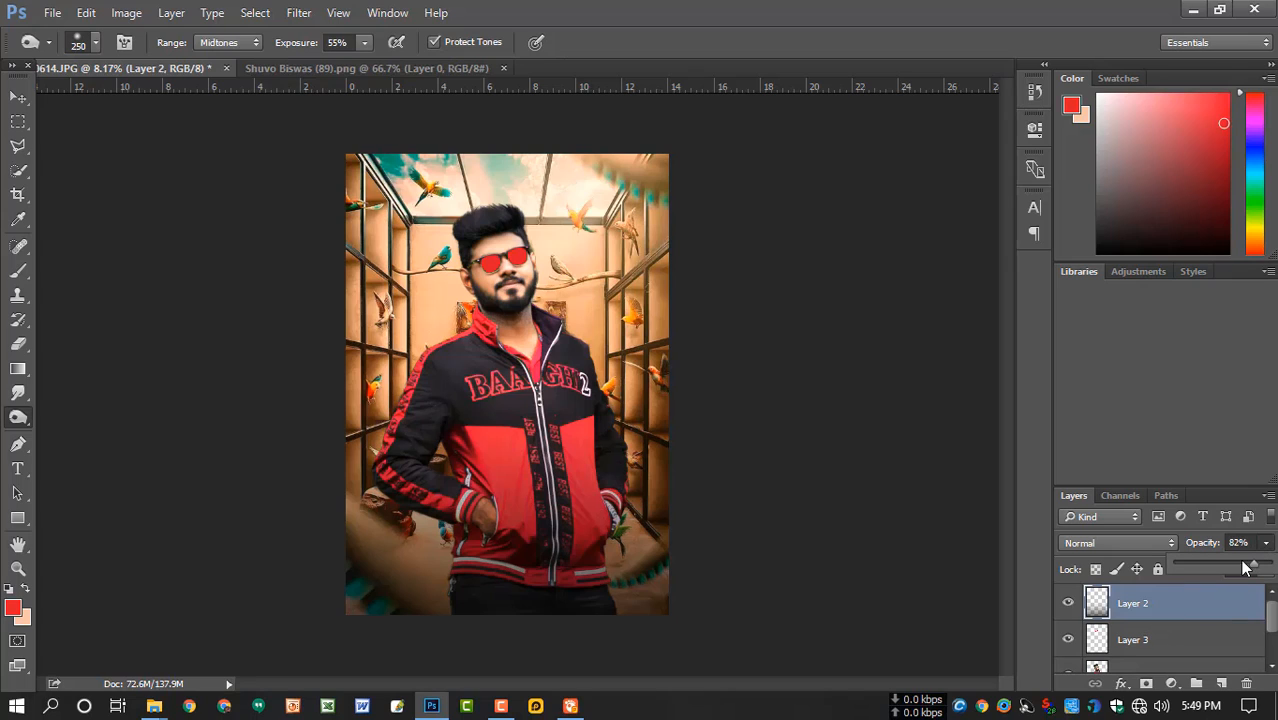
pyautogui.moveTo(1258, 569); pyautogui.dragTo(1273, 566)
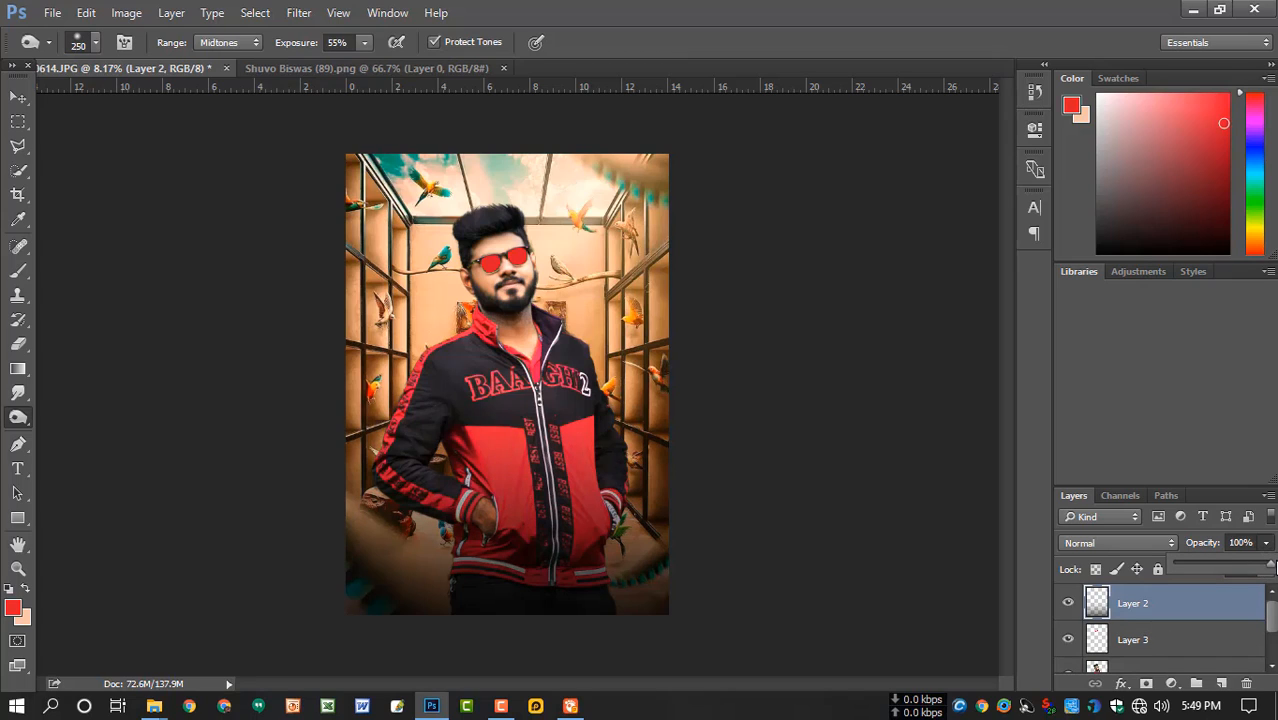
pyautogui.click(1112, 600)
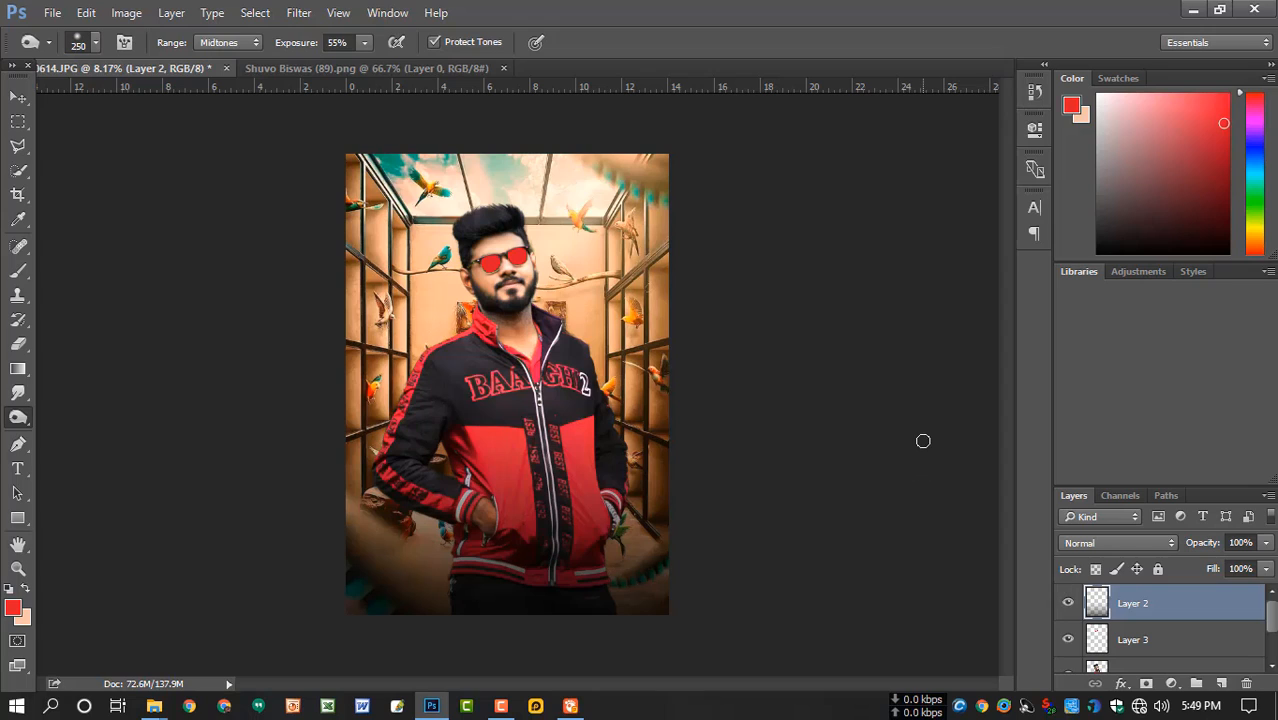
# Add a new layer above Layer 2 and set the Brush tool's opacity and flow to 100%
pyautogui.scroll(-1, 1155, 656)
pyautogui.scroll(1, 1155, 656)
pyautogui.click(1221, 683)
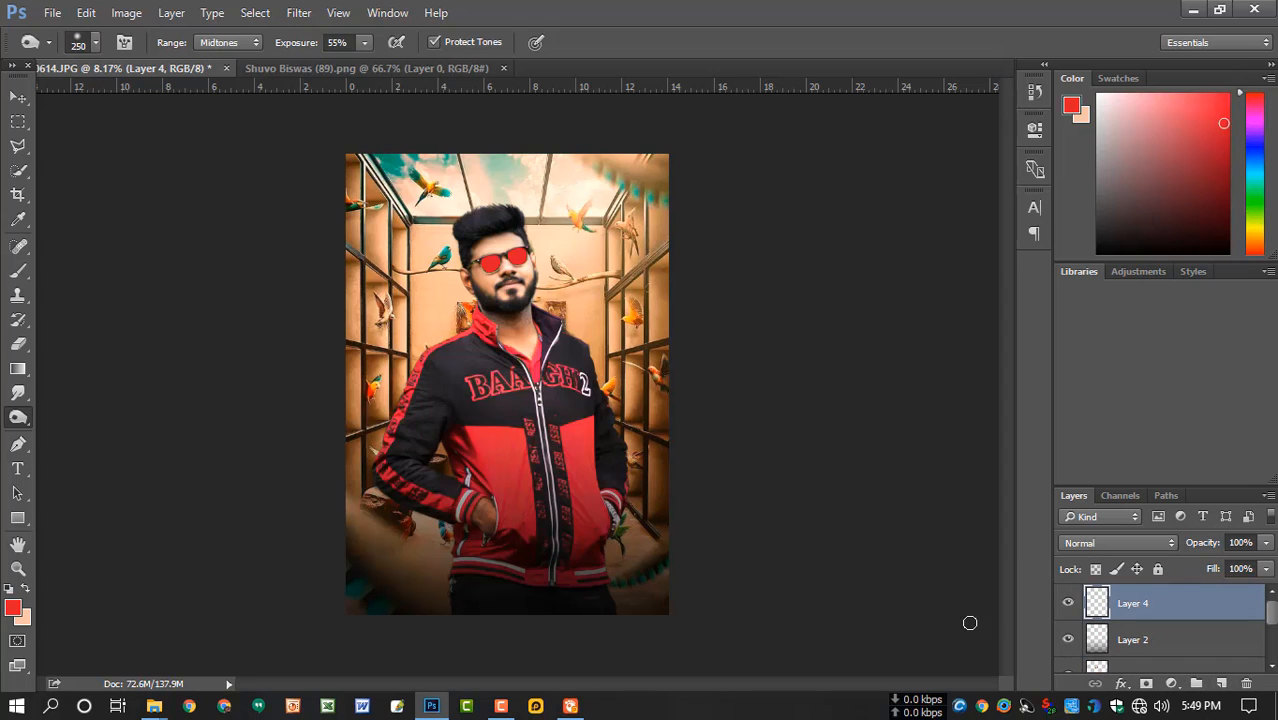
pyautogui.press('b')
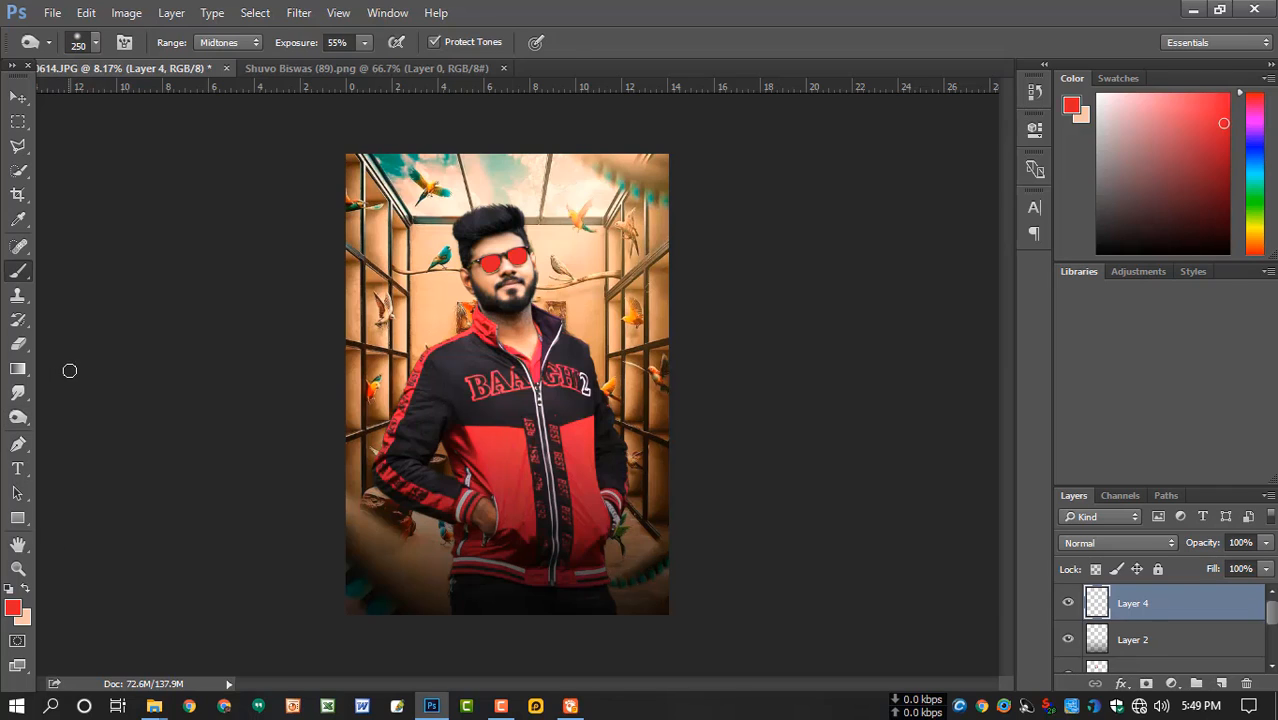
pyautogui.click(393, 42)
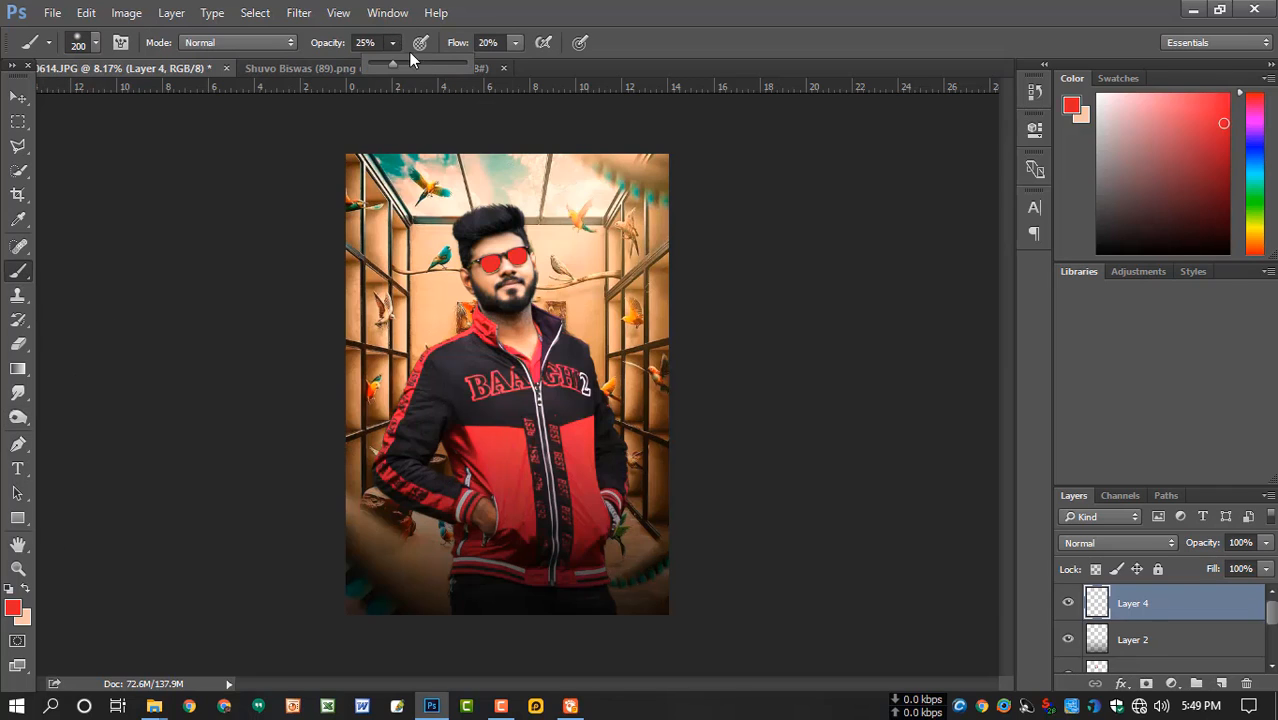
pyautogui.click(515, 42)
pyautogui.moveTo(520, 62); pyautogui.dragTo(659, 163)
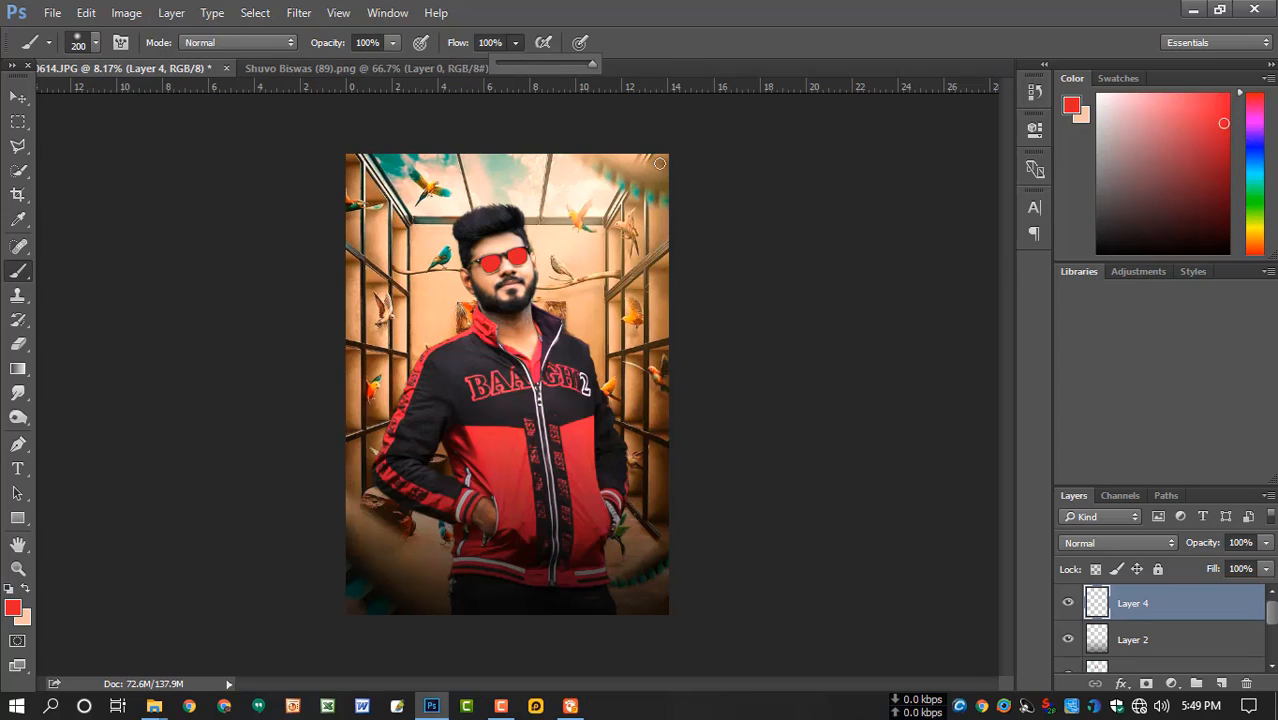
# Choose a bright orange foreground colour and paint one soft 1400 px spot near the picture's upper-left corner
pyautogui.press(']')
pyautogui.press(']')
pyautogui.press(']')
pyautogui.press(']')
pyautogui.press(']')
pyautogui.press(']')
pyautogui.press(']')
pyautogui.press(']')
pyautogui.press(']')
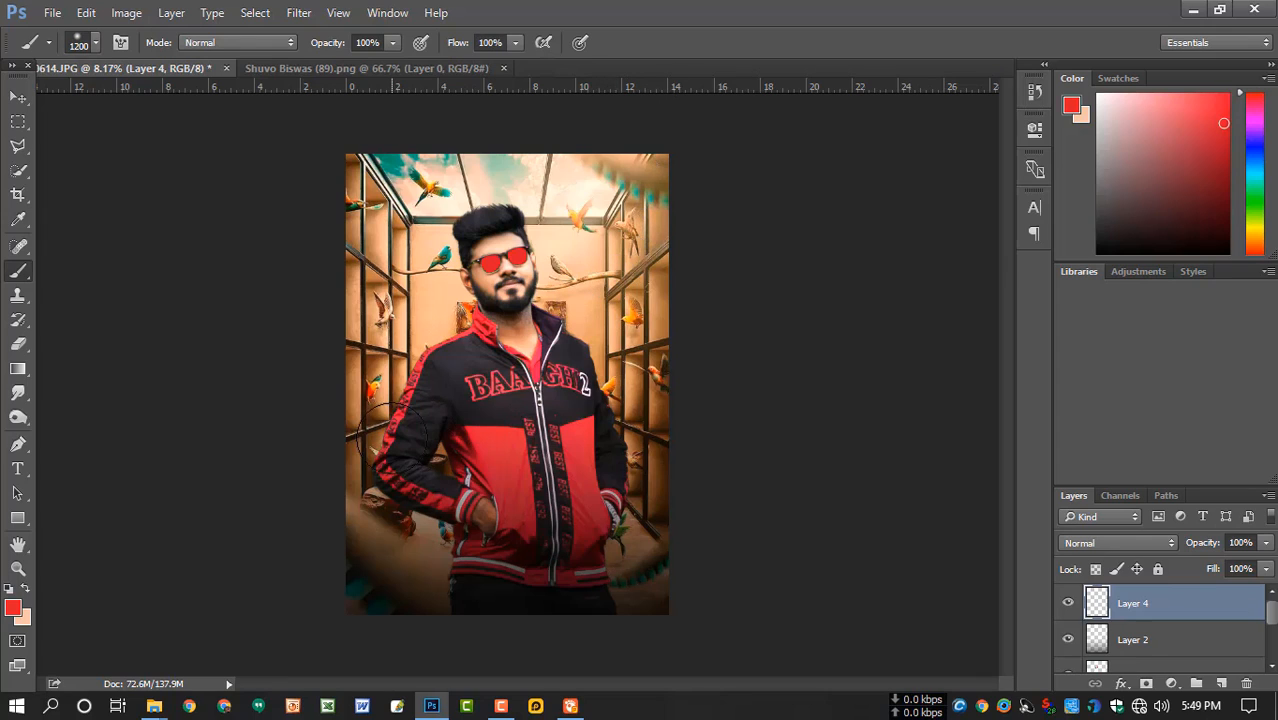
pyautogui.click(14, 608)
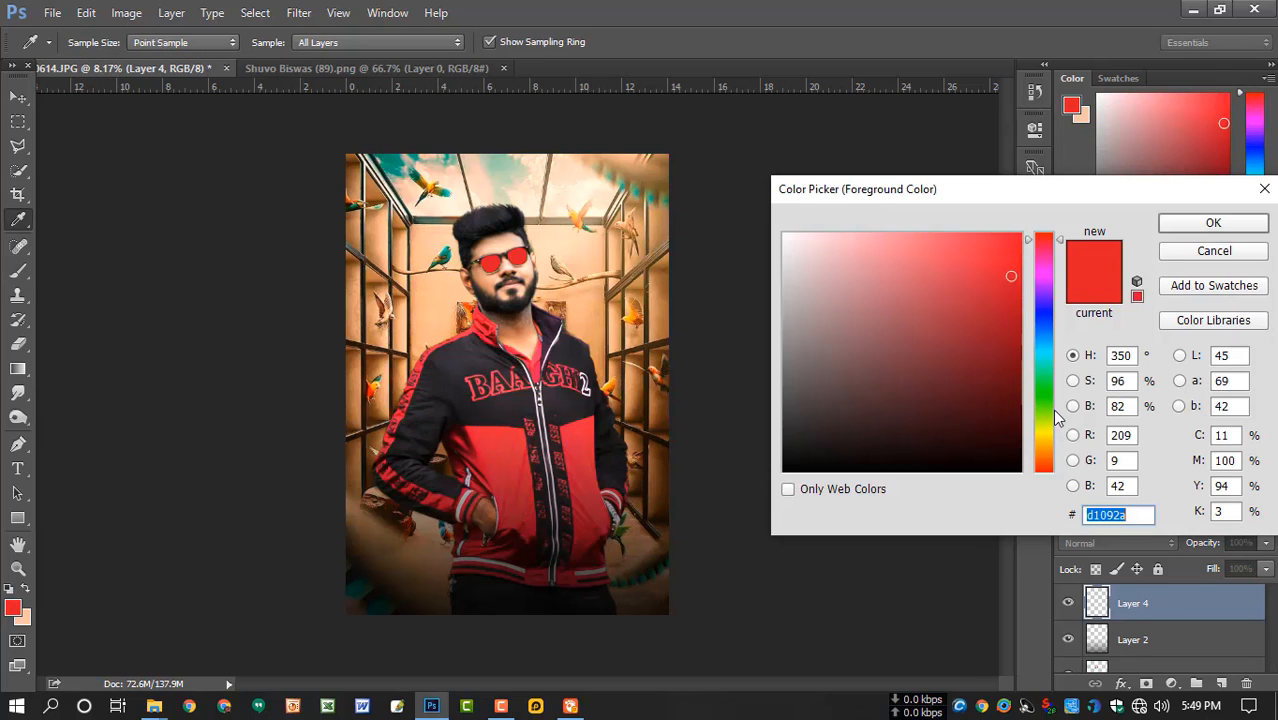
pyautogui.moveTo(1056, 420); pyautogui.dragTo(1049, 465)
pyautogui.moveTo(1003, 262); pyautogui.dragTo(1008, 230)
pyautogui.click(1238, 229)
pyautogui.press(']')
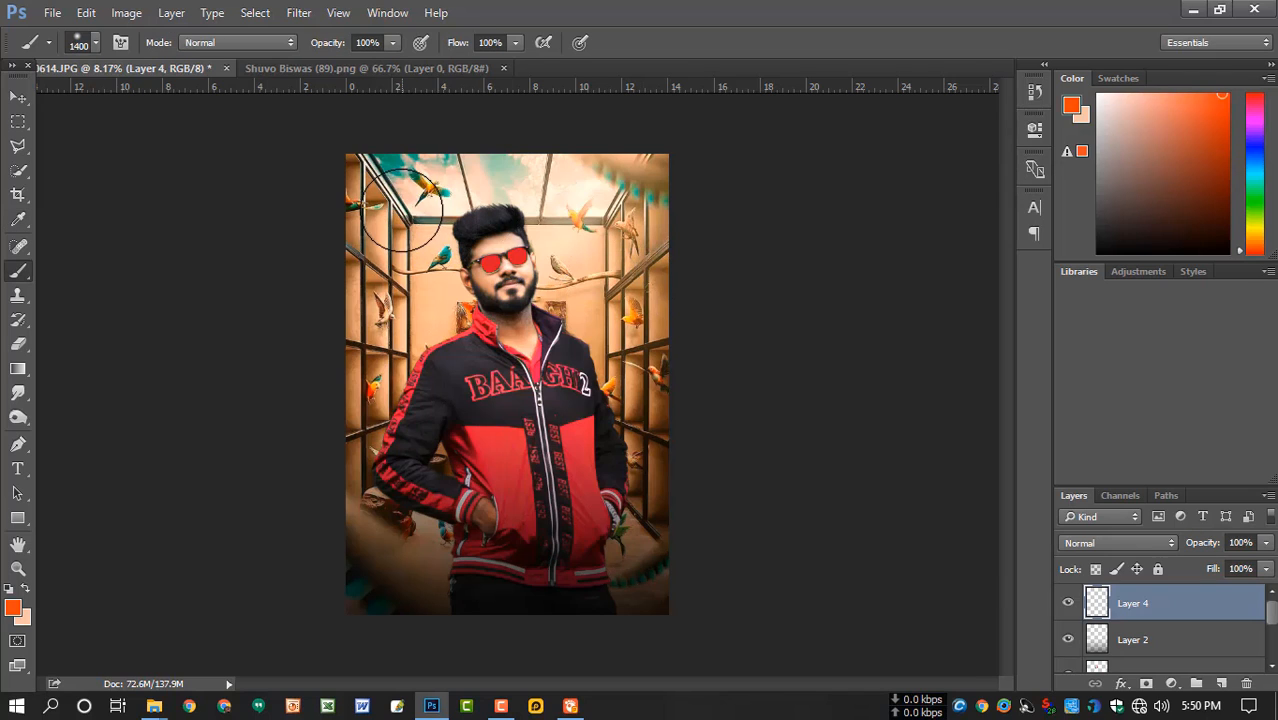
pyautogui.click(395, 205)
# Set Layer 4's blend mode to Screen, then enlarge the orange glow and position it across the upper-left part of the picture
pyautogui.click(1112, 543)
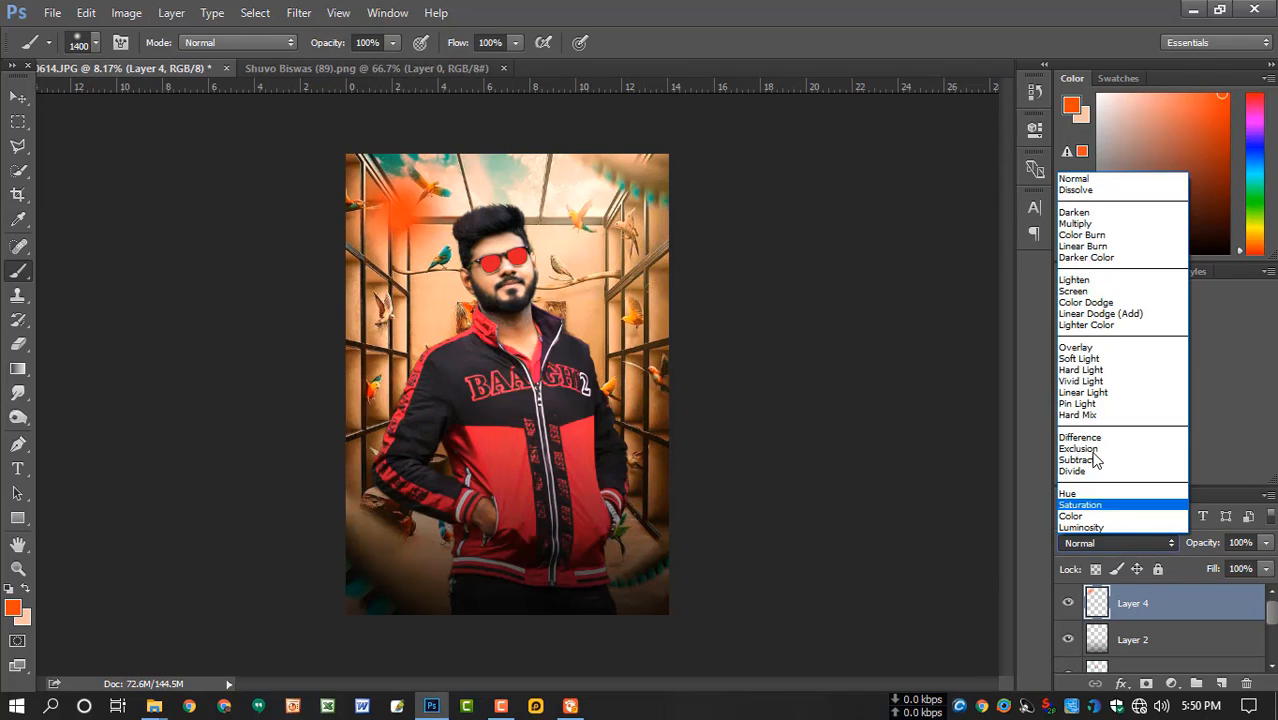
pyautogui.click(1110, 290)
pyautogui.hotkey('ctrl', 't')
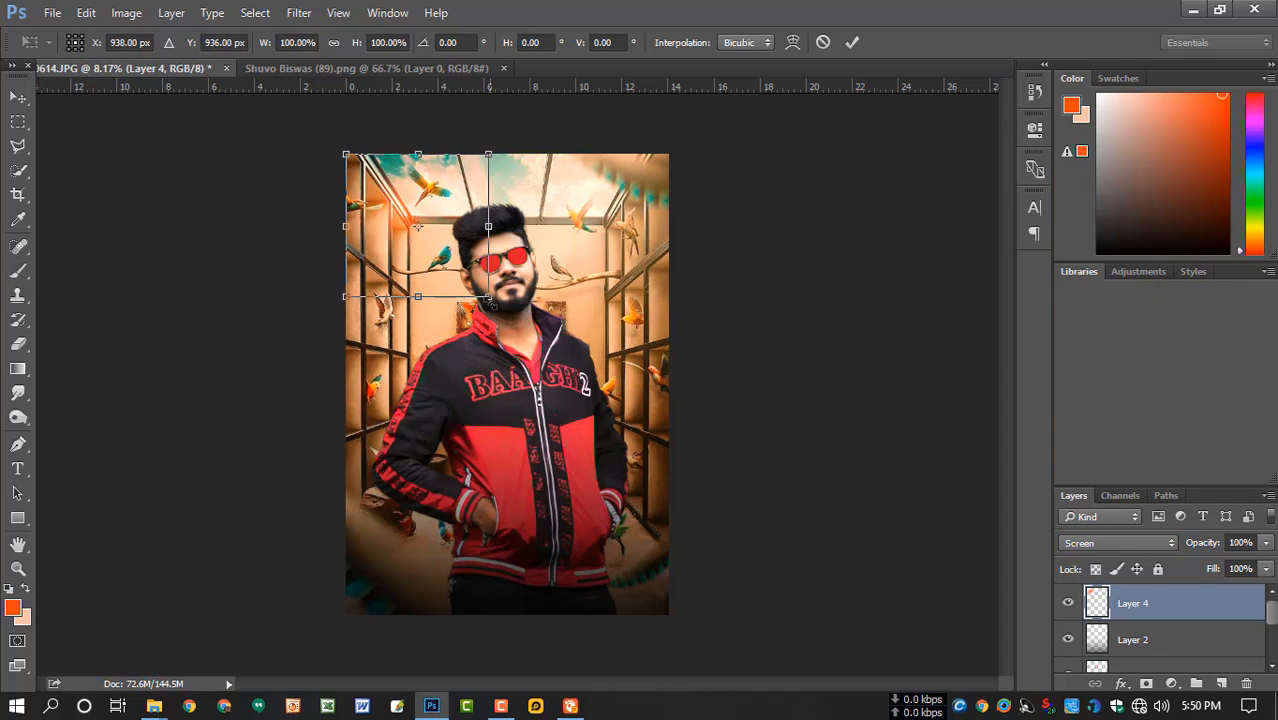
pyautogui.moveTo(488, 296); pyautogui.dragTo(580, 386)
pyautogui.moveTo(495, 318); pyautogui.dragTo(505, 349)
pyautogui.press('Return')
pyautogui.press('b')
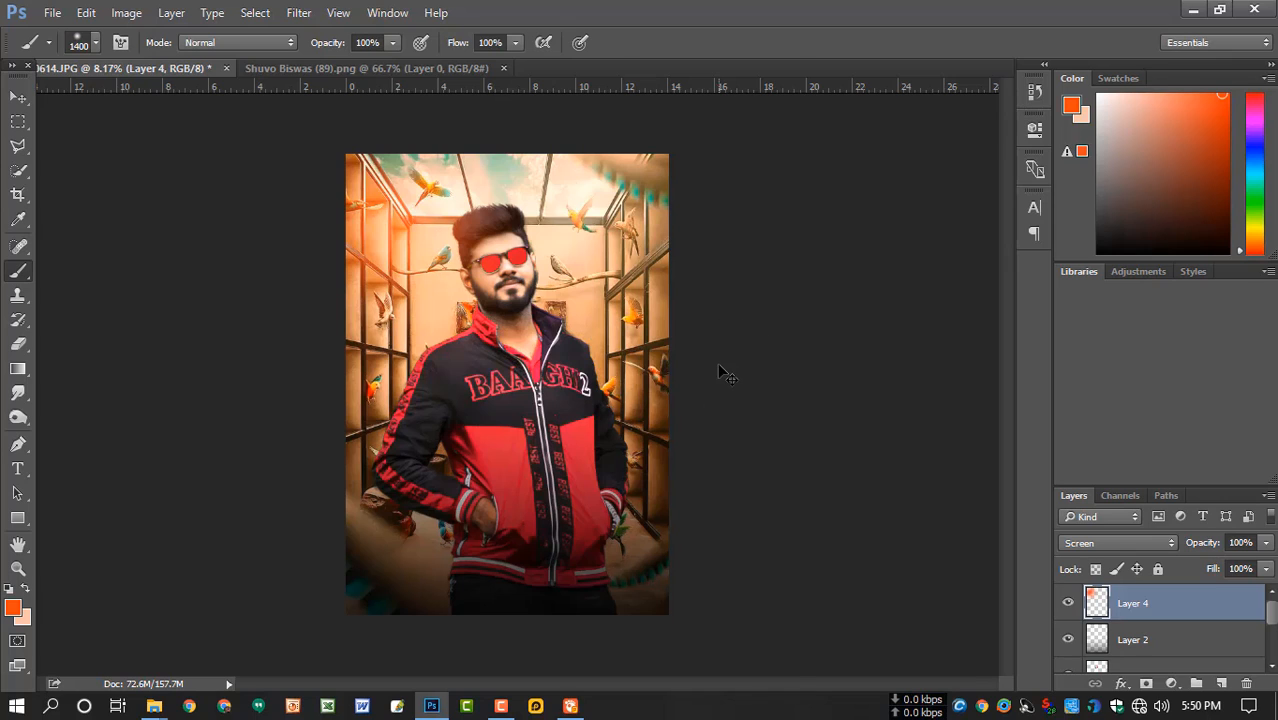
pyautogui.hotkey('ctrl', 't')
pyautogui.moveTo(472, 325); pyautogui.dragTo(489, 327)
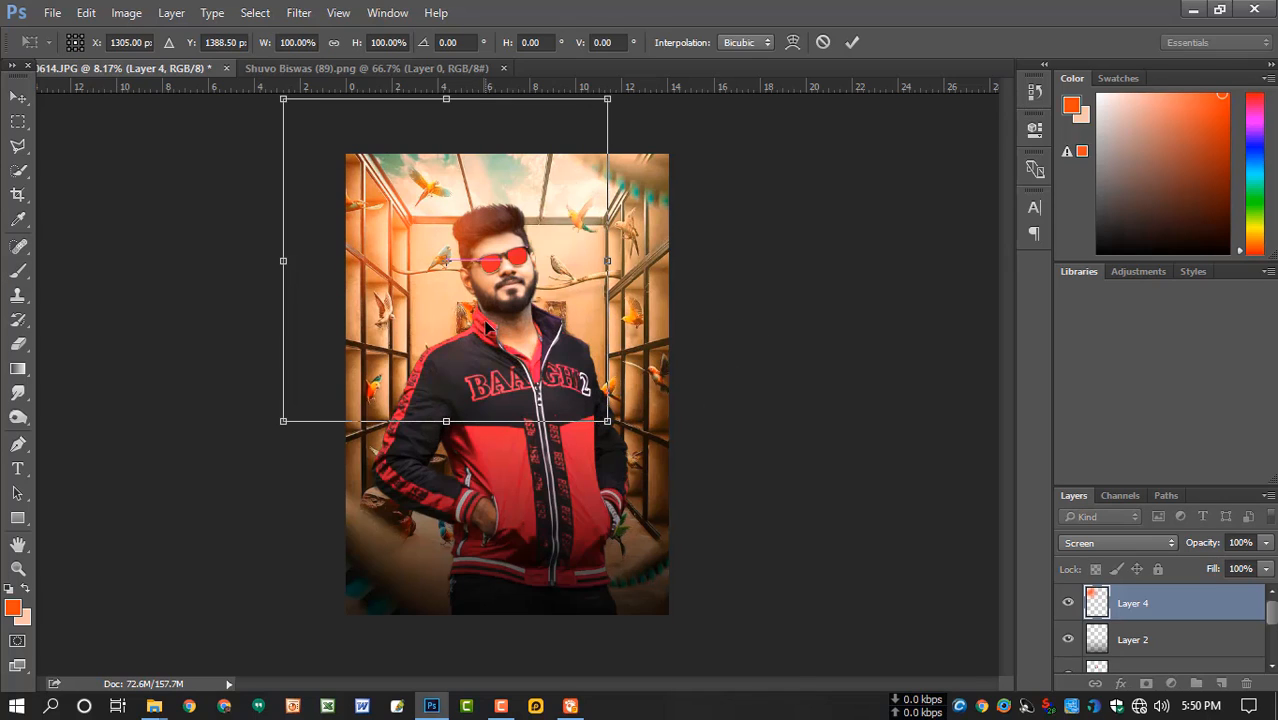
pyautogui.press('Return')
pyautogui.press('b')
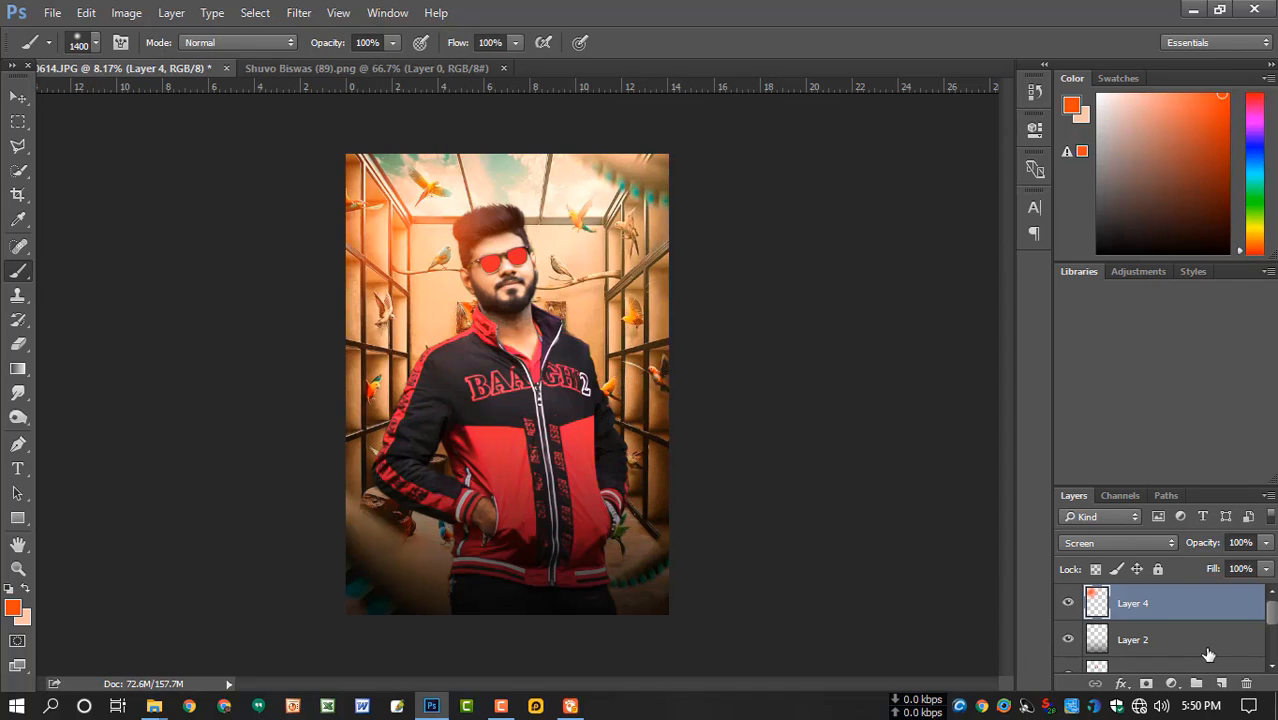
# Add a new layer with a soft orange spot beside the man's left shoulder and set its blend mode to Screen
pyautogui.click(1221, 684)
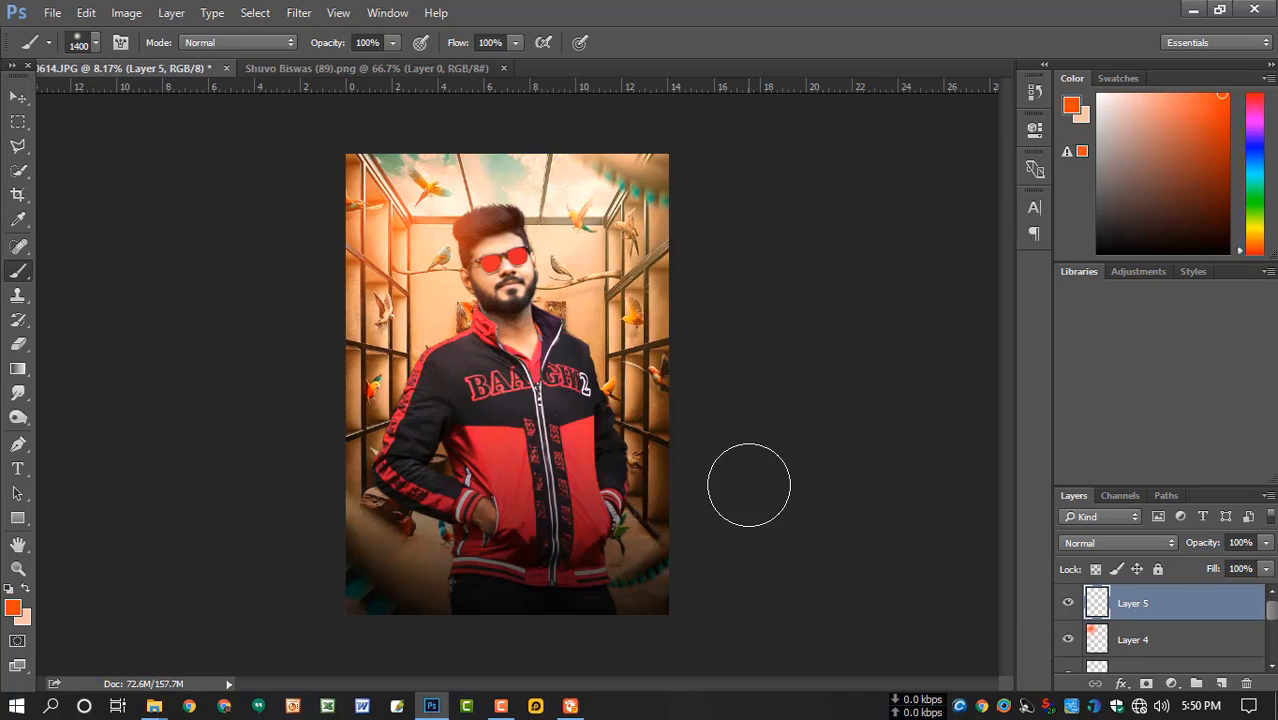
pyautogui.click(621, 345)
pyautogui.click(1080, 543)
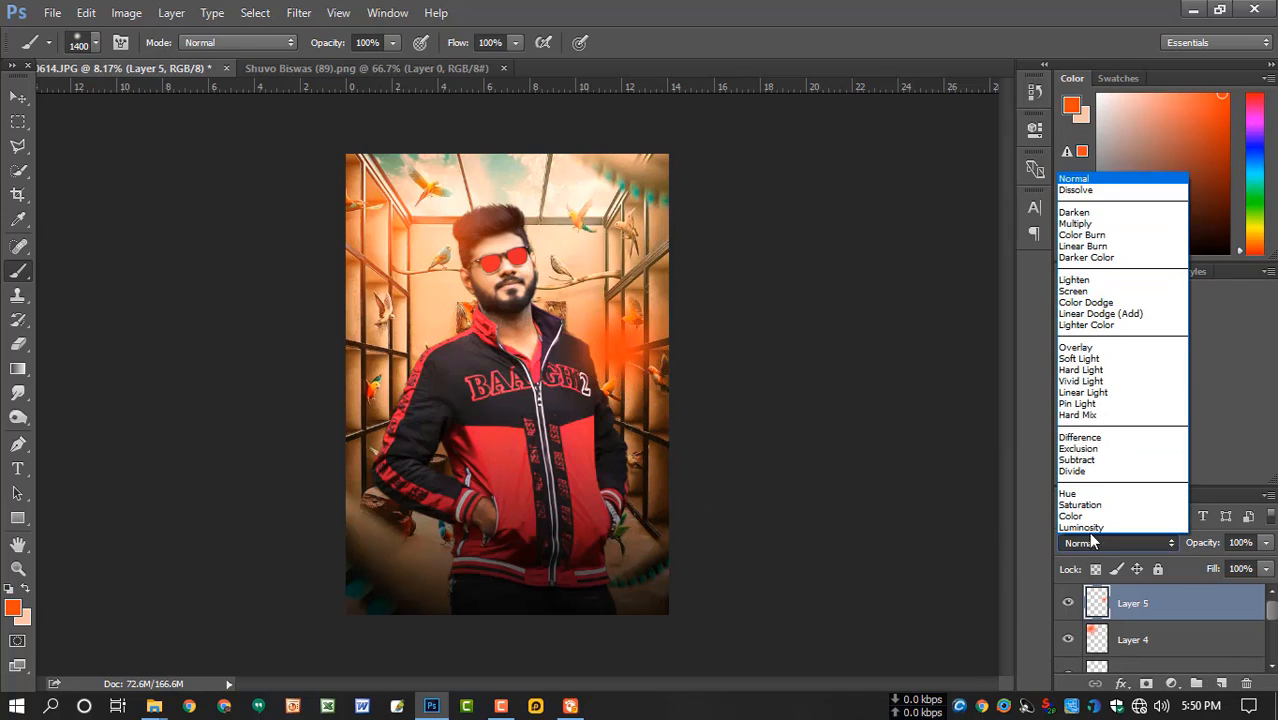
pyautogui.click(1100, 292)
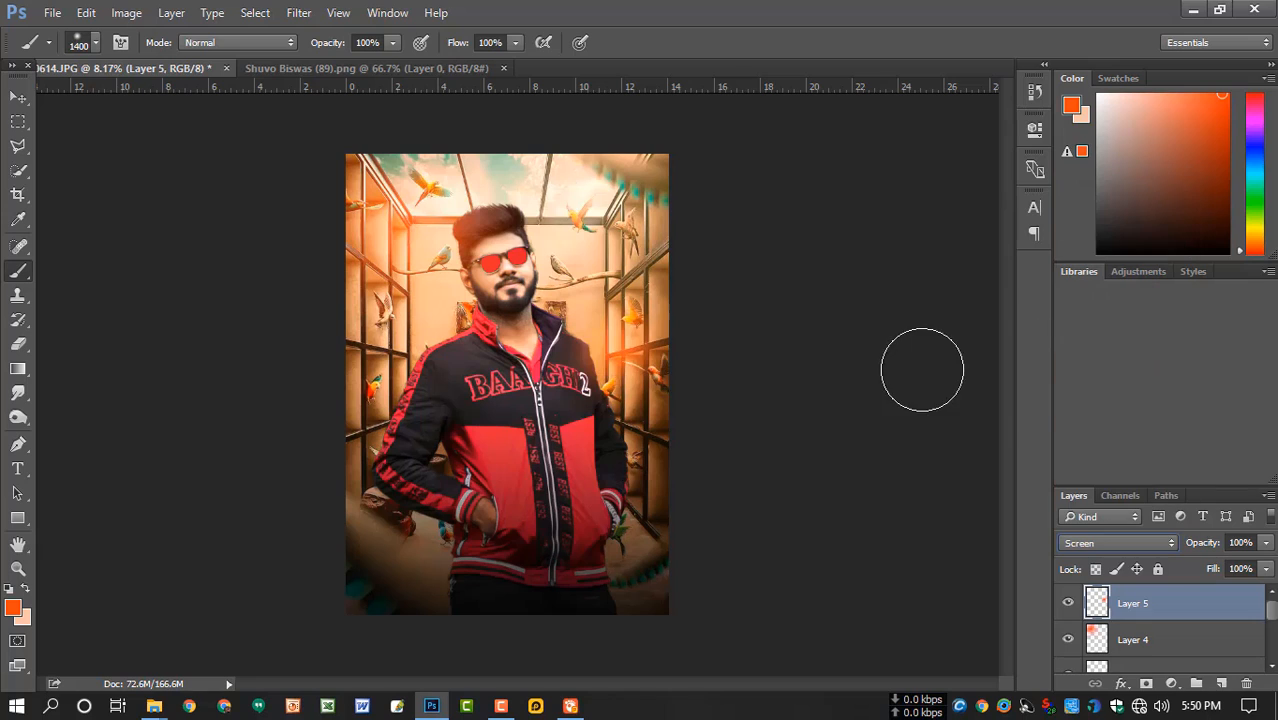
# Scale the shoulder glow to 325.15% width and 214.15% height and place it over the right side of the picture
pyautogui.hotkey('ctrl', 't')
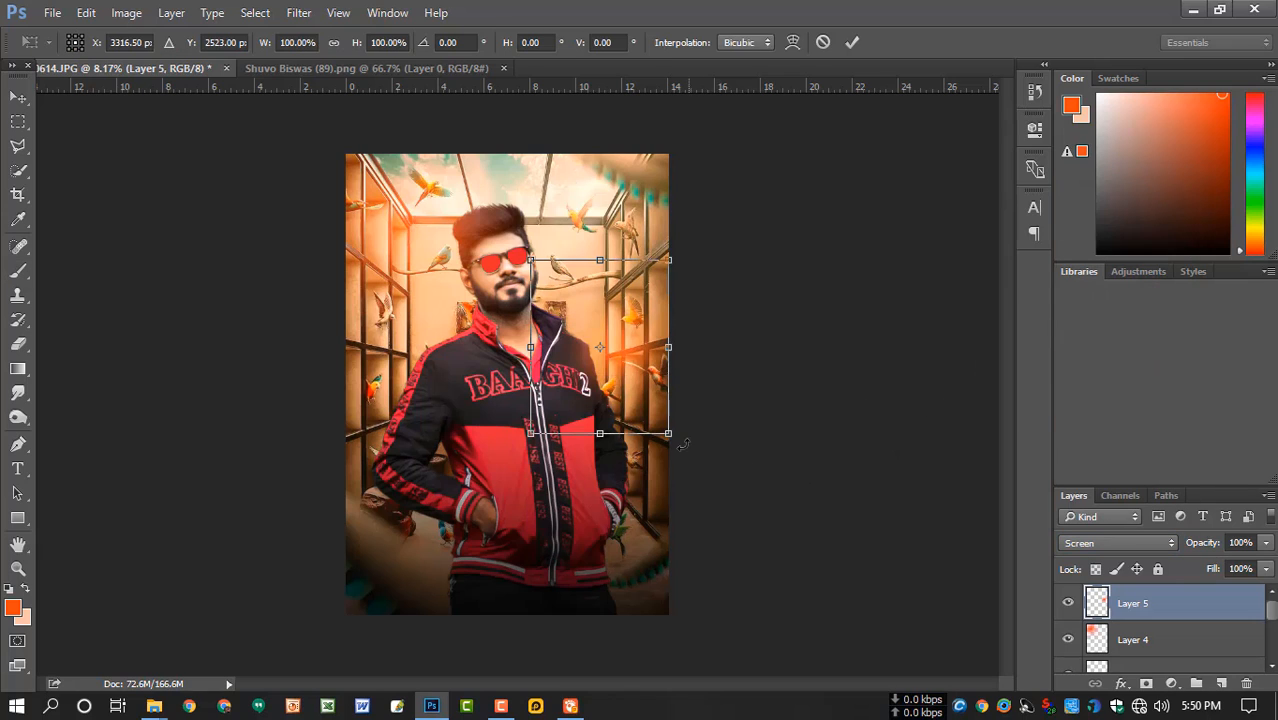
pyautogui.moveTo(679, 440); pyautogui.dragTo(765, 516)
pyautogui.moveTo(697, 471); pyautogui.dragTo(681, 440)
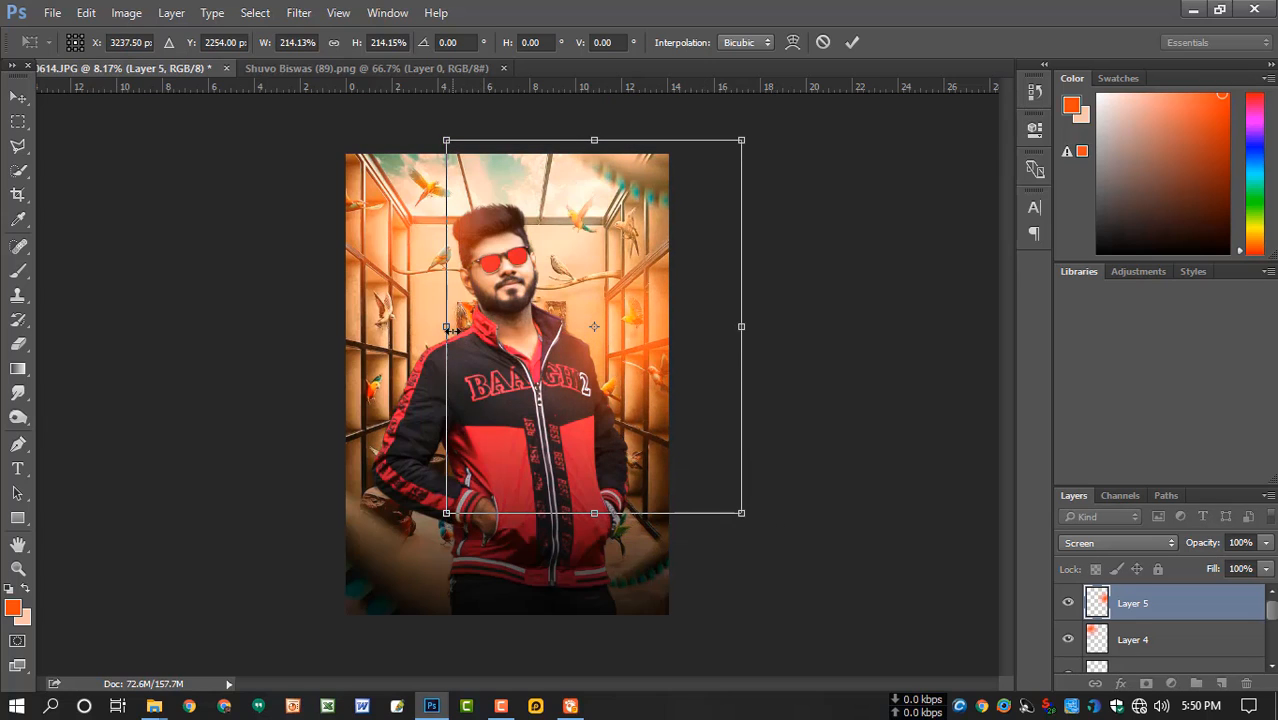
pyautogui.moveTo(449, 329); pyautogui.dragTo(370, 327)
pyautogui.moveTo(608, 383)
pyautogui.mouseDown()
pyautogui.moveTo(608, 424)
pyautogui.moveTo(608, 402)
pyautogui.mouseUp()
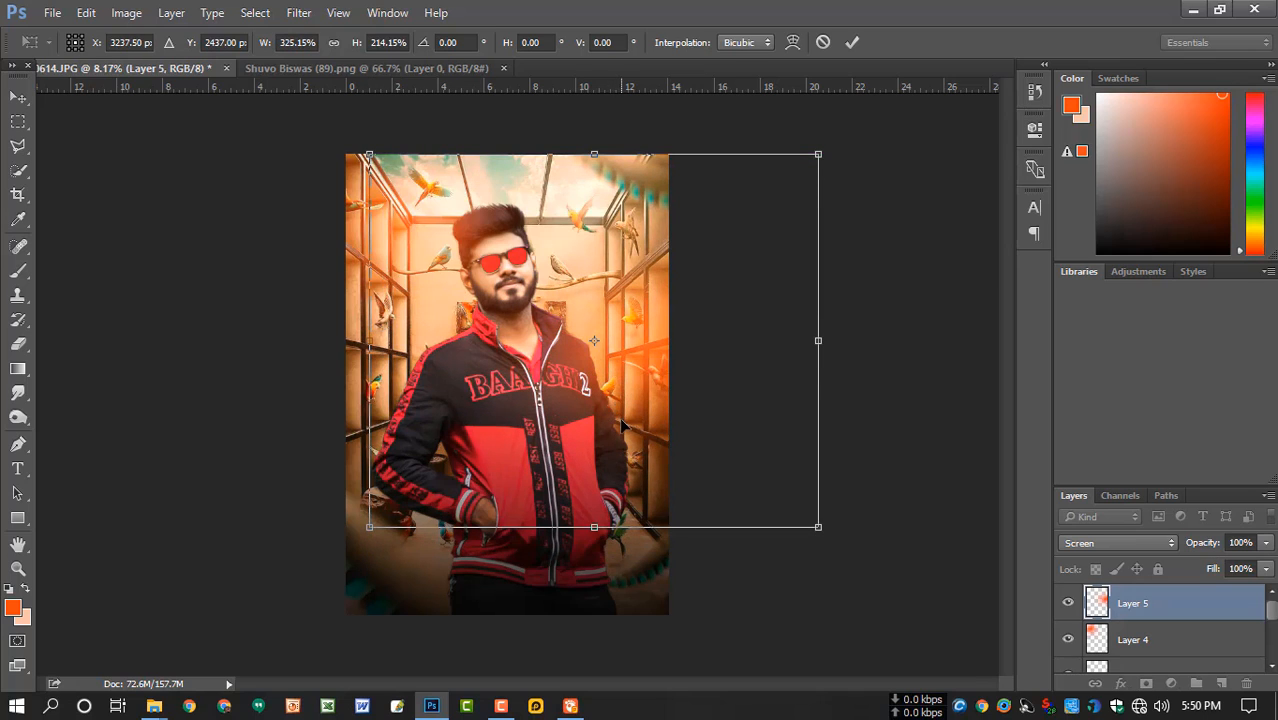
pyautogui.press('Return')
pyautogui.press('b')
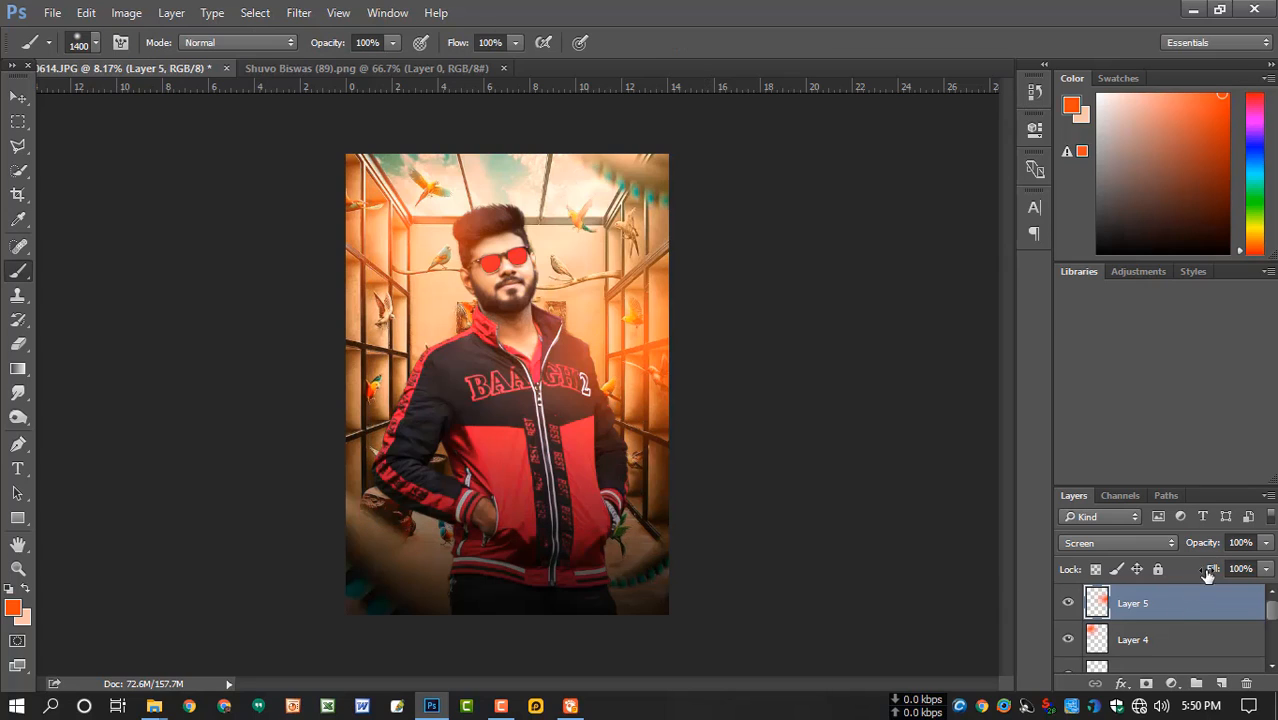
# Reduce the opacity of the right-hand orange glow on Layer 5 to 75%
pyautogui.click(1265, 542)
pyautogui.moveTo(1263, 567); pyautogui.dragTo(1245, 566)
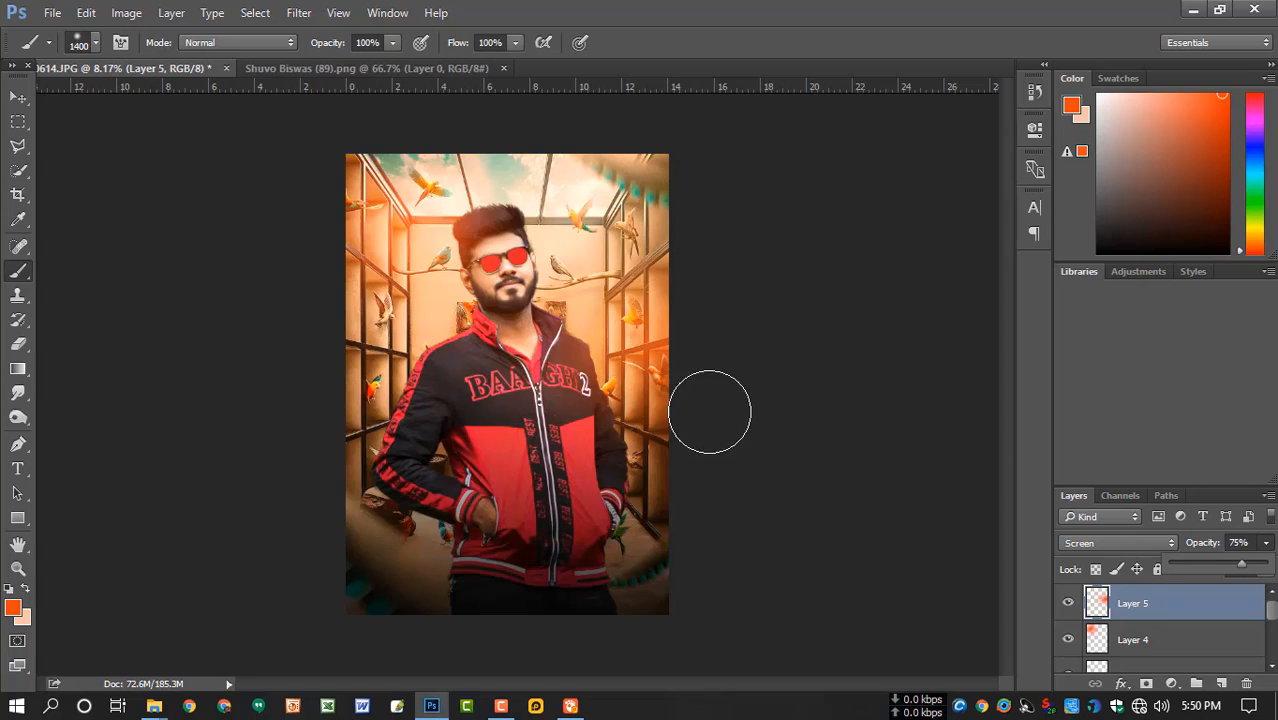
pyautogui.scroll(-4, 708, 410)
pyautogui.scroll(2, 708, 407)
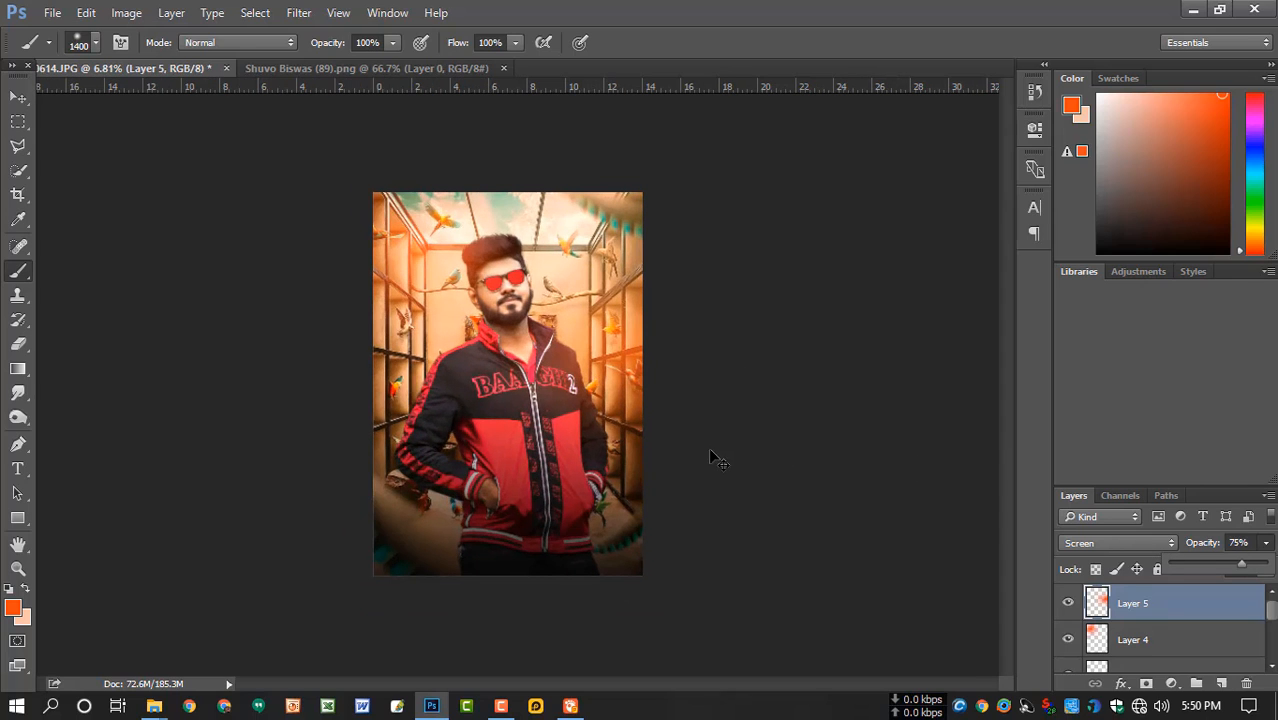
# Stretch the Layer 5 glow to 176.47% height and move it up to a Y position of 1715.50 px
pyautogui.hotkey('ctrl', 't')
pyautogui.moveTo(580, 192); pyautogui.dragTo(604, 73)
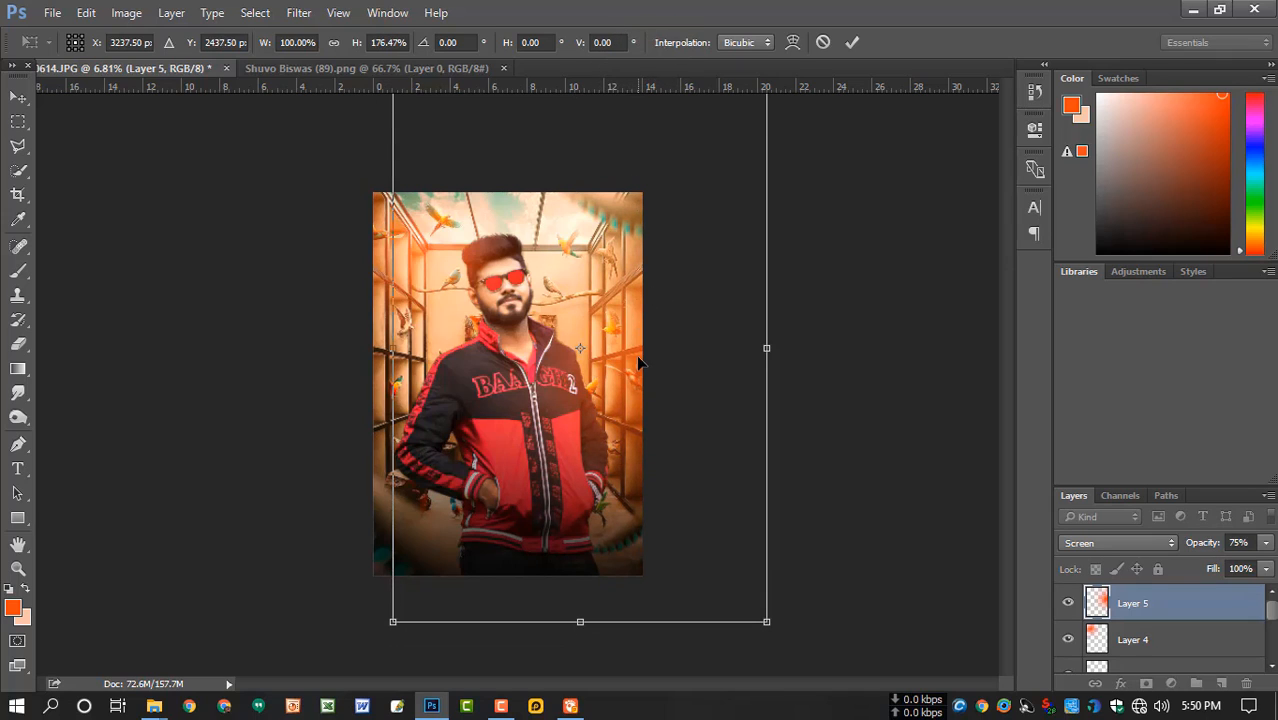
pyautogui.moveTo(640, 363); pyautogui.dragTo(643, 316)
pyautogui.press('Return')
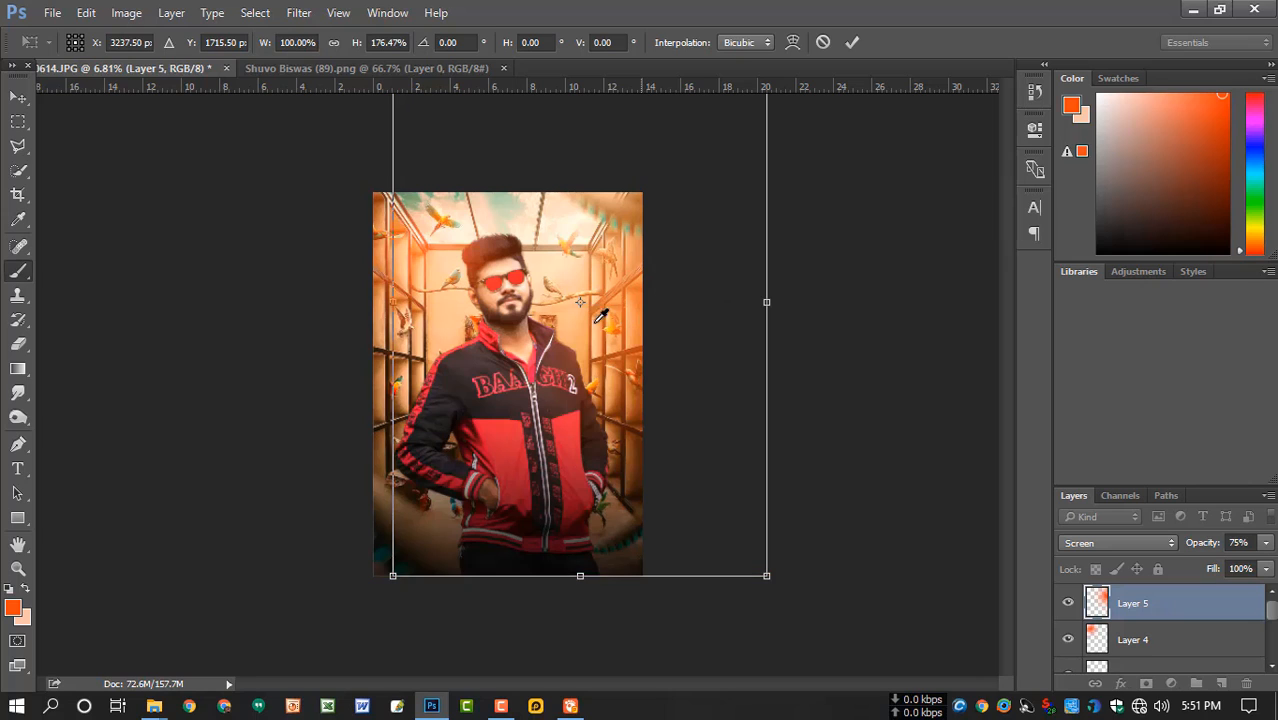
pyautogui.scroll(-3, 515, 318)
pyautogui.scroll(5, 518, 316)
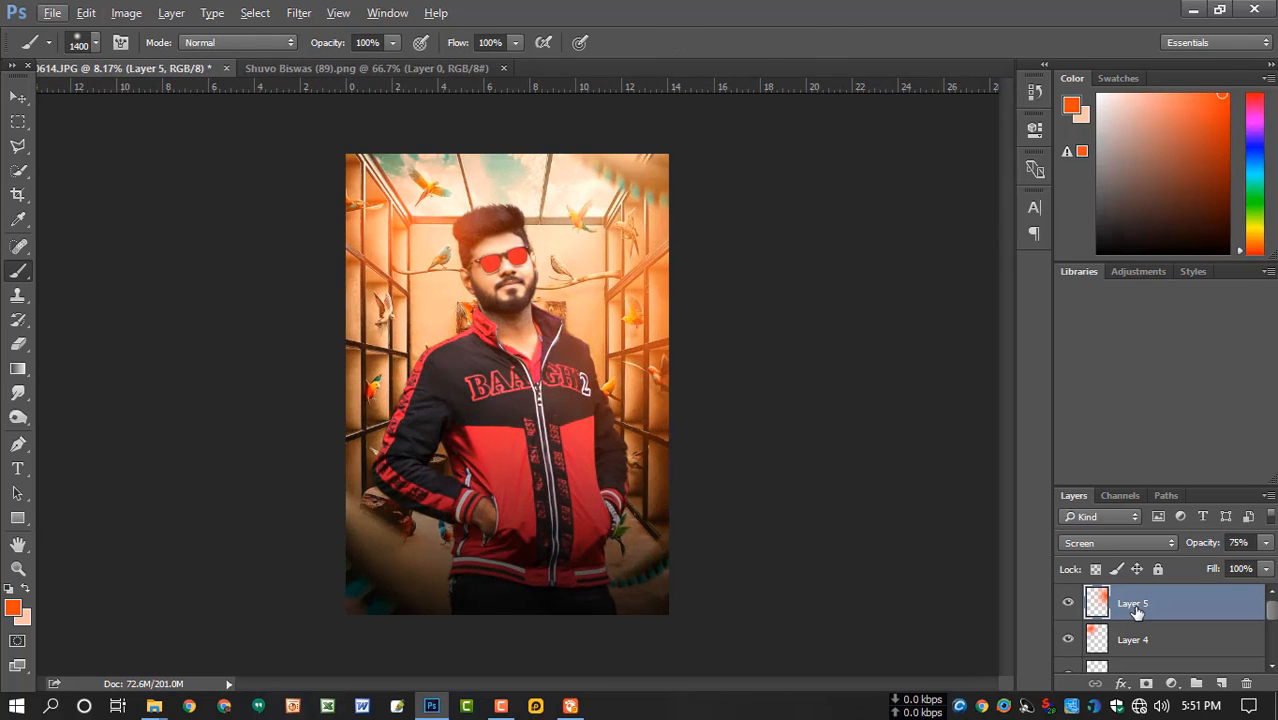
# Merge the visible layers and set Camera Raw basics: Contrast +18, Highlights +10, Shadows +22, Whites +20, Blacks -20, Clarity +33, Vibrance +13, Saturation +5
pyautogui.hotkey('ctrl', 'shift', 'e')
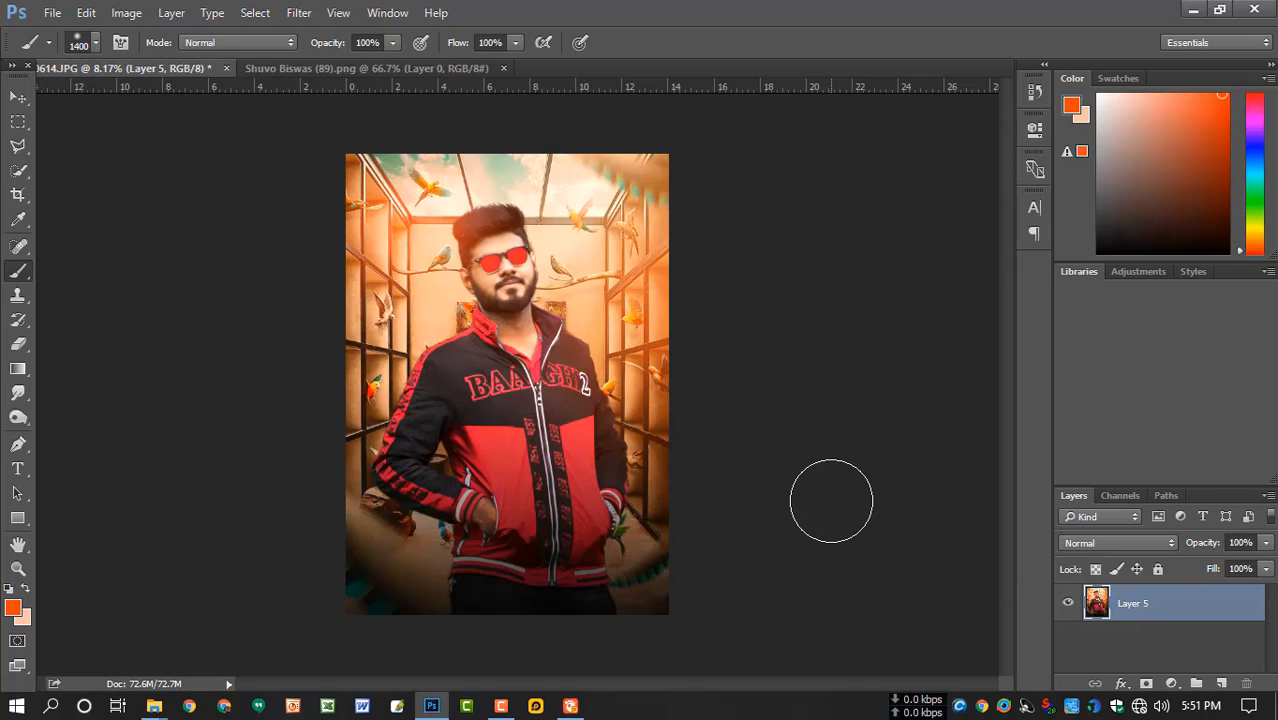
pyautogui.click(299, 13)
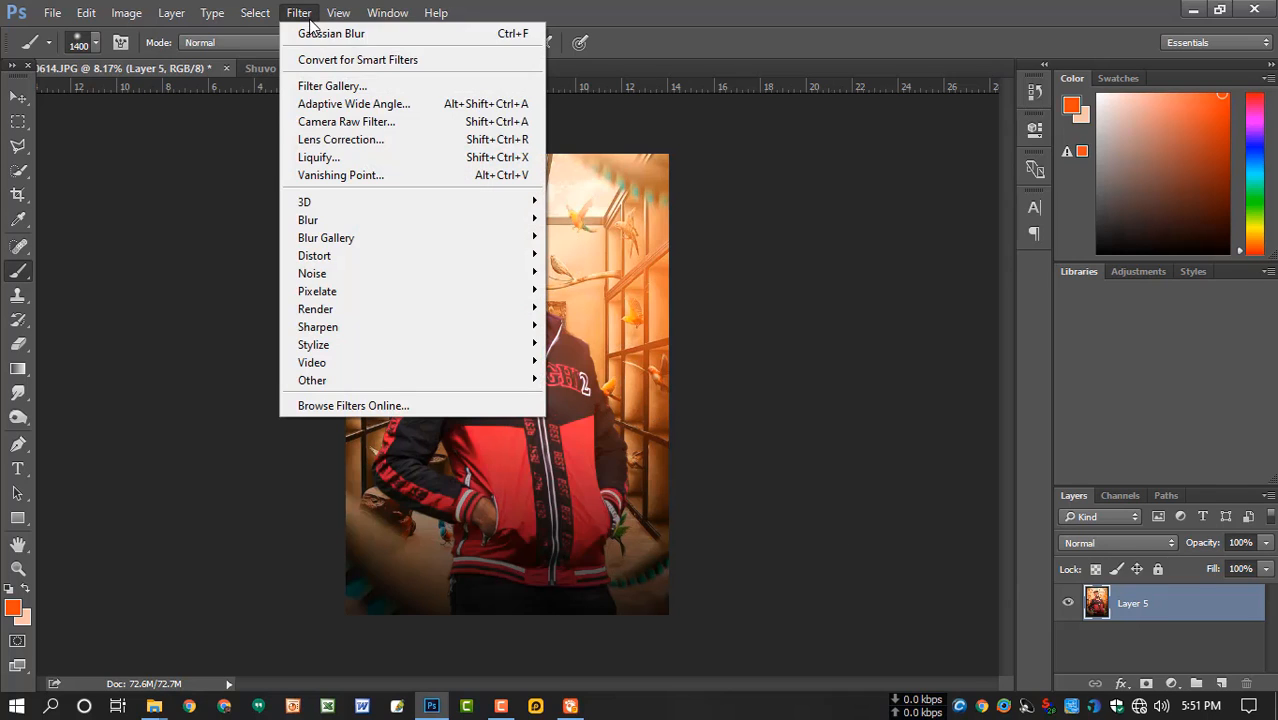
pyautogui.click(334, 122)
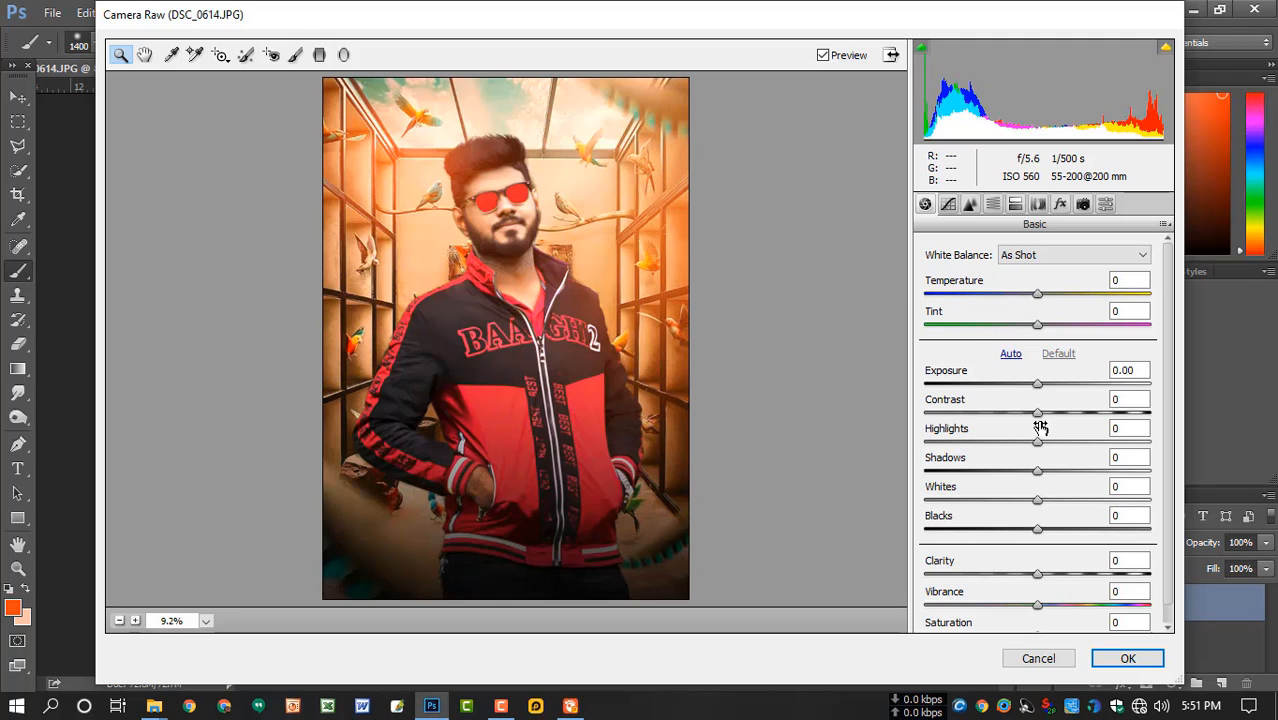
pyautogui.moveTo(1038, 413); pyautogui.dragTo(1055, 622)
pyautogui.scroll(-1, 1047, 566)
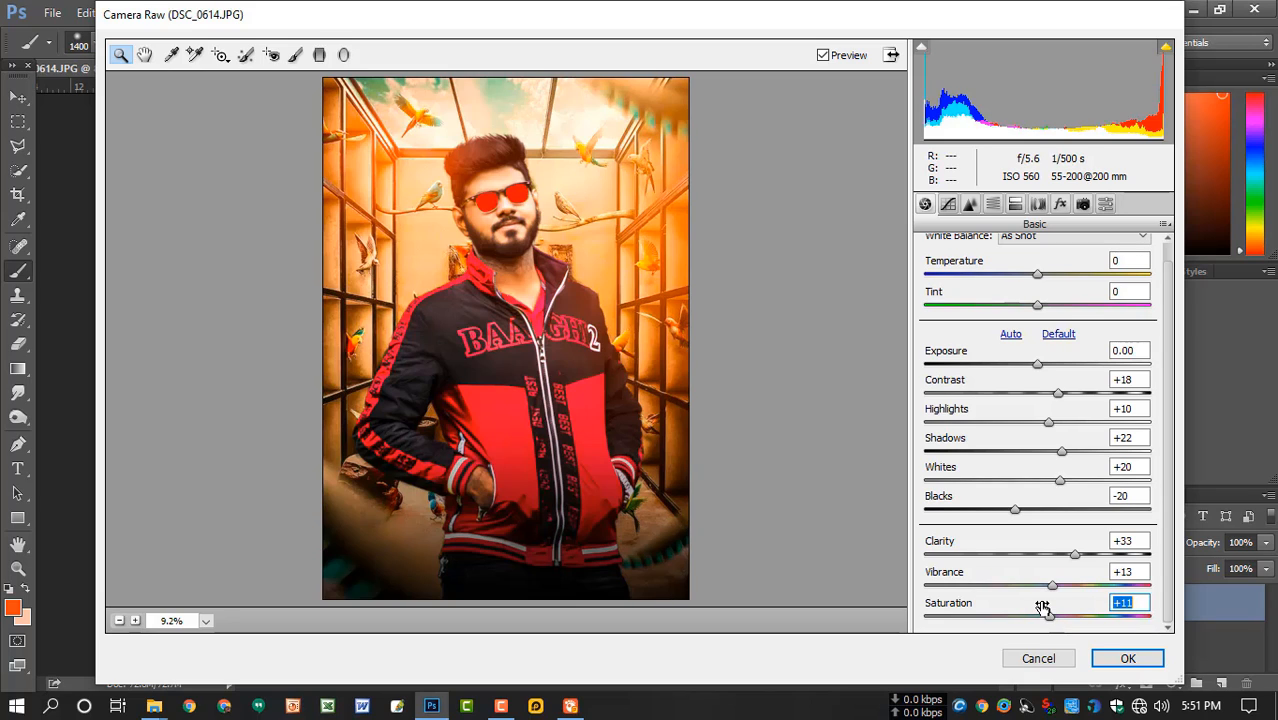
pyautogui.click(1040, 608)
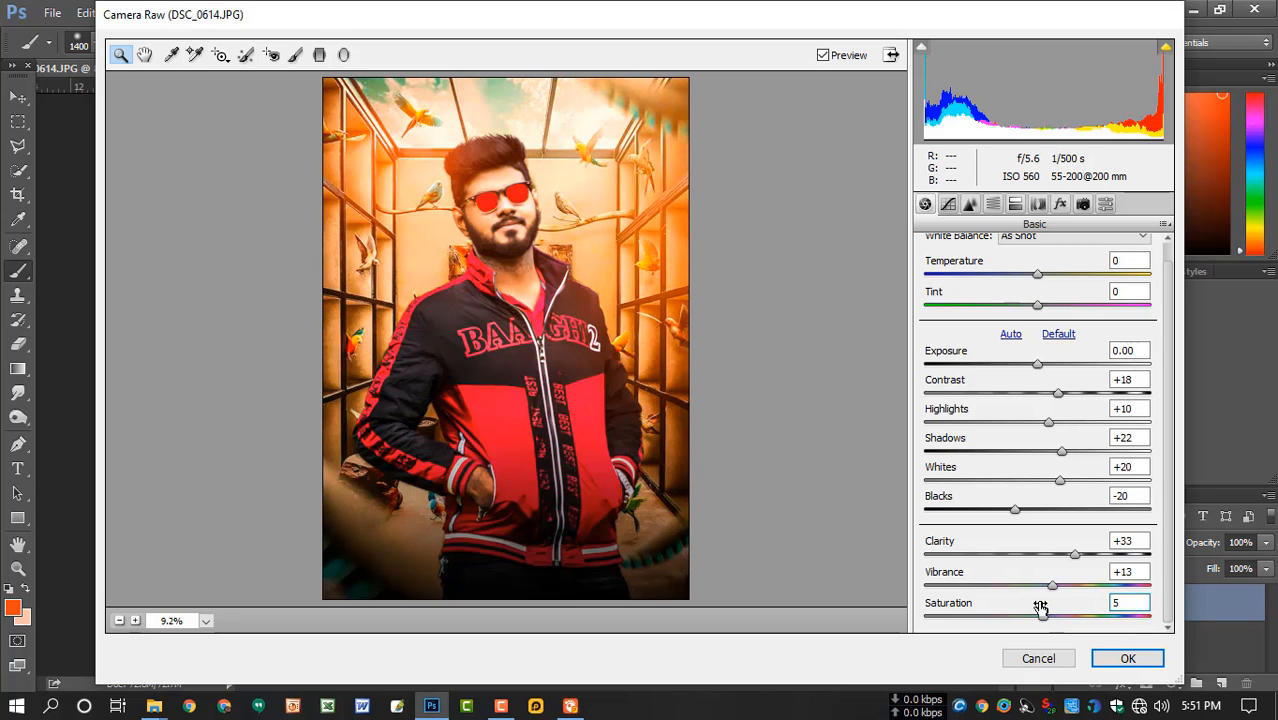
# Adjust the parametric tone curve in Camera Raw to Highlights +9, Lights +3, Darks +2 and Shadows -21
pyautogui.click(948, 204)
pyautogui.moveTo(1037, 548); pyautogui.dragTo(1047, 546)
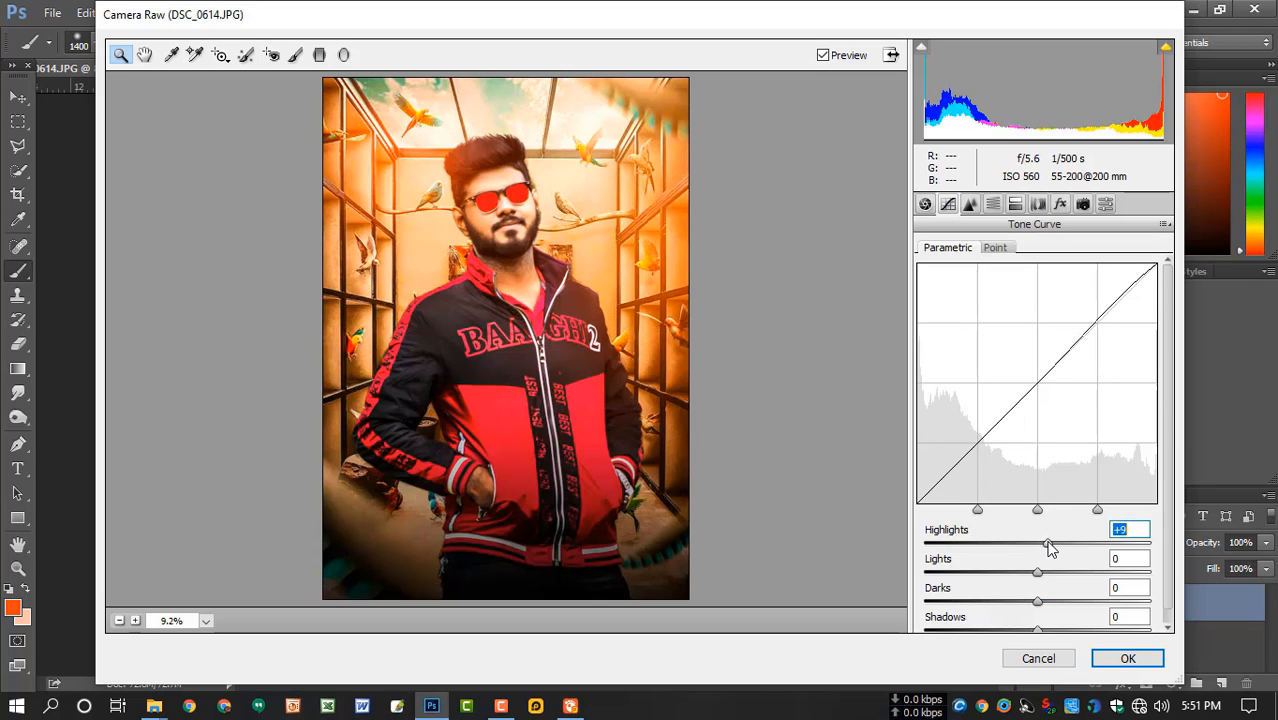
pyautogui.click(1040, 583)
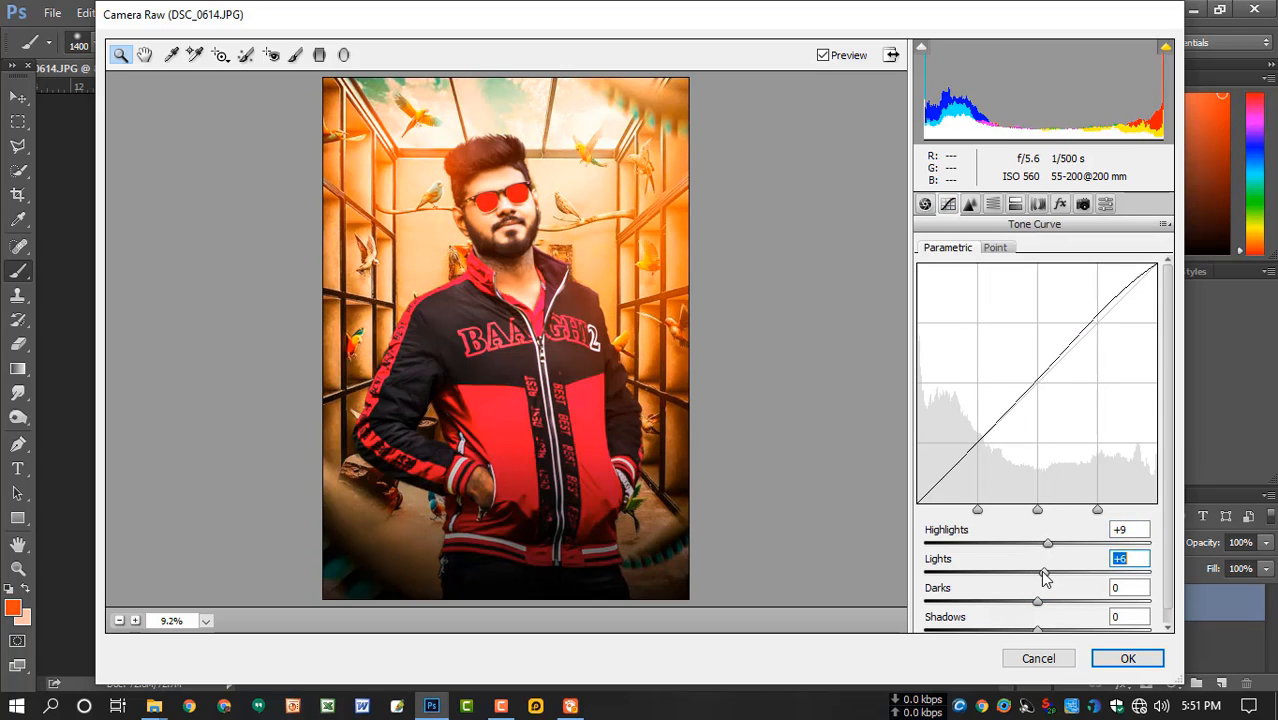
pyautogui.scroll(-1, 1040, 585)
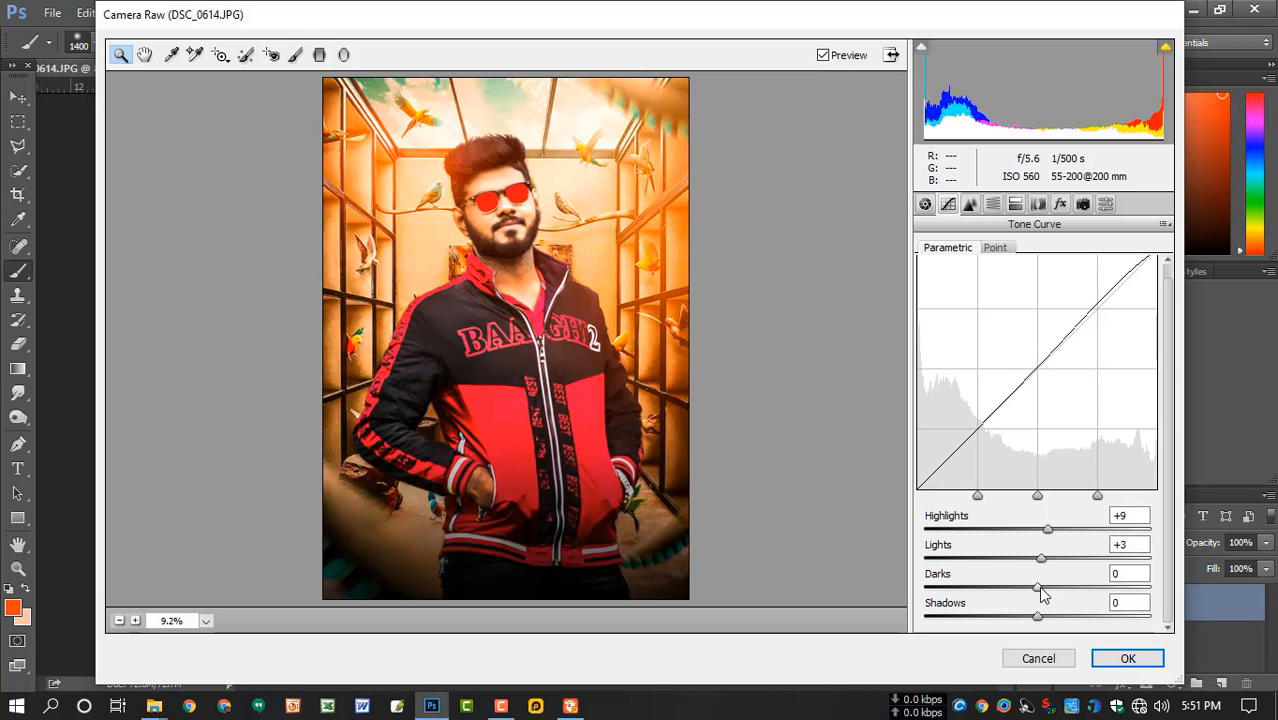
pyautogui.click(1040, 587)
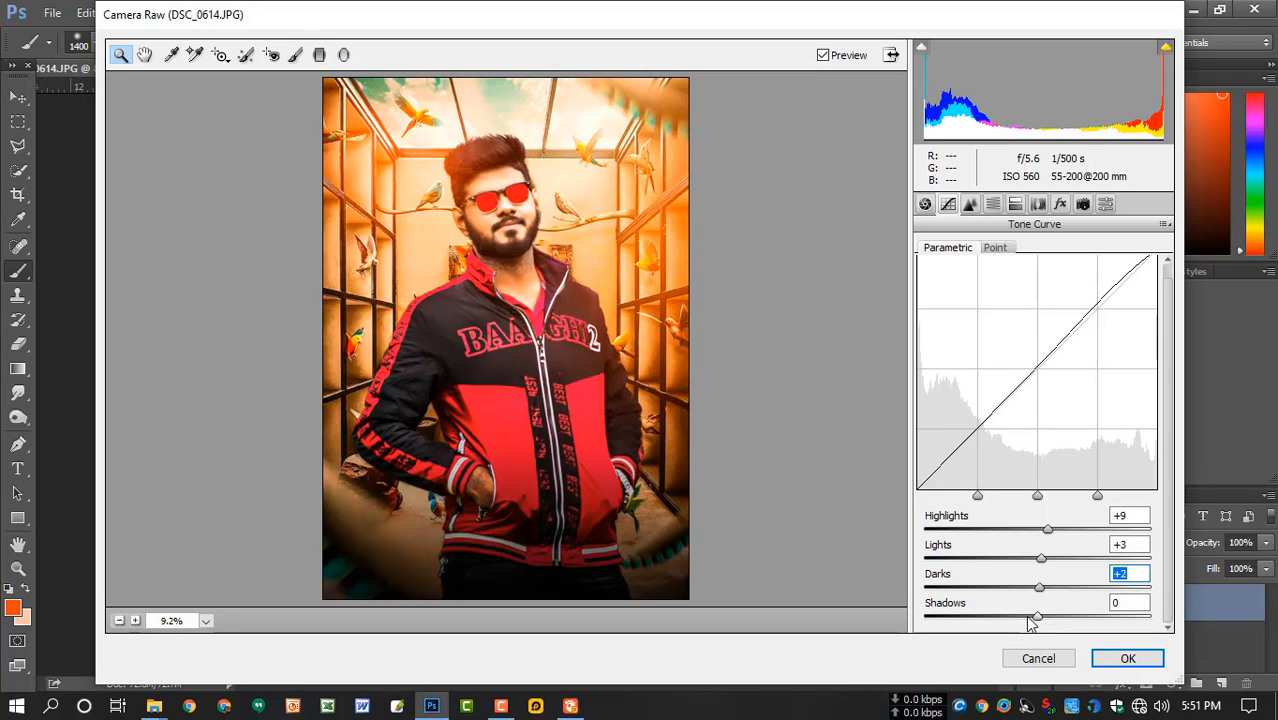
pyautogui.moveTo(1031, 620)
pyautogui.mouseDown()
pyautogui.moveTo(1002, 626)
pyautogui.moveTo(1017, 626)
pyautogui.mouseUp()
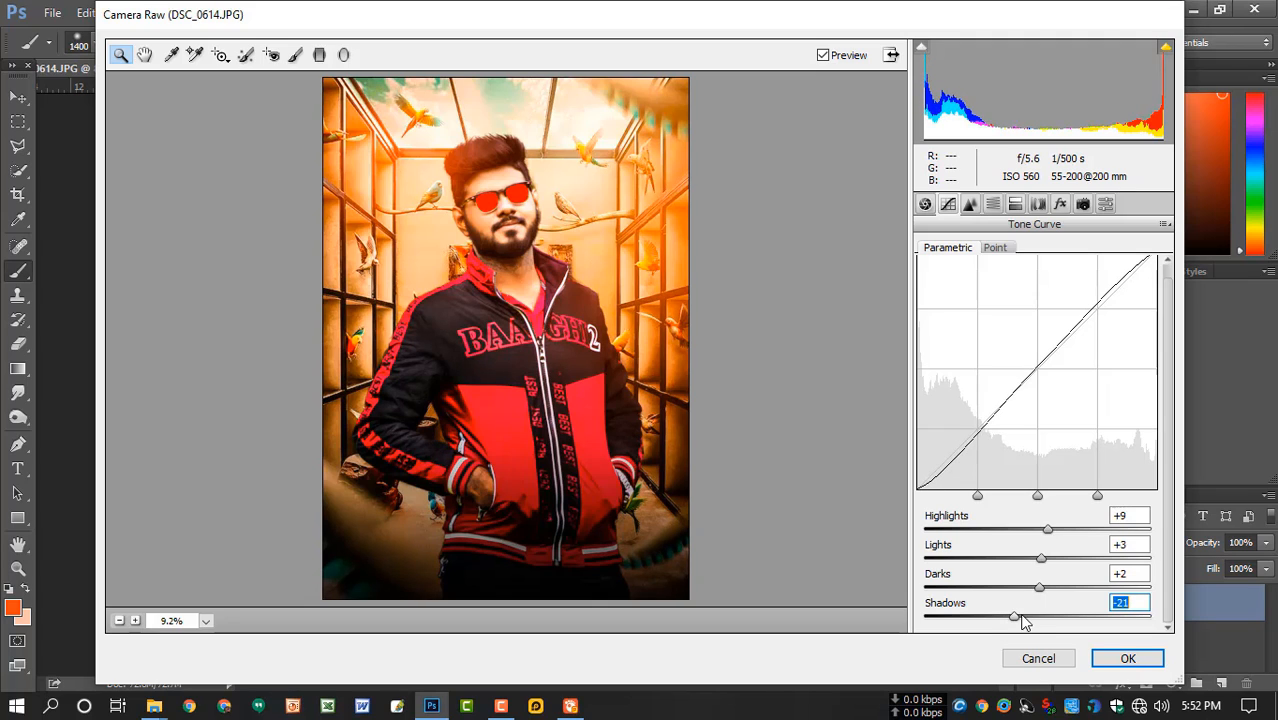
pyautogui.scroll(1, 1021, 366)
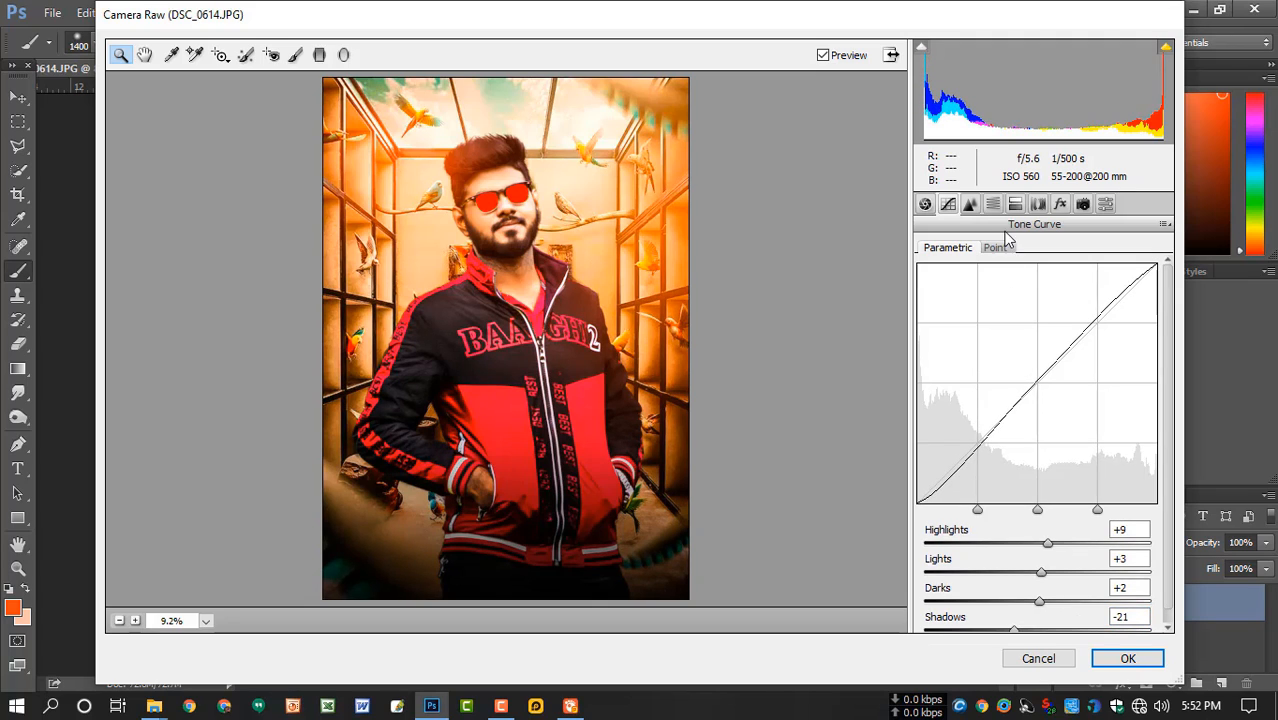
# Set the HSL saturation of Blues to +37 and the luminance of Purples to +22, Magentas -33, Reds -1 and Oranges -3
pyautogui.click(992, 204)
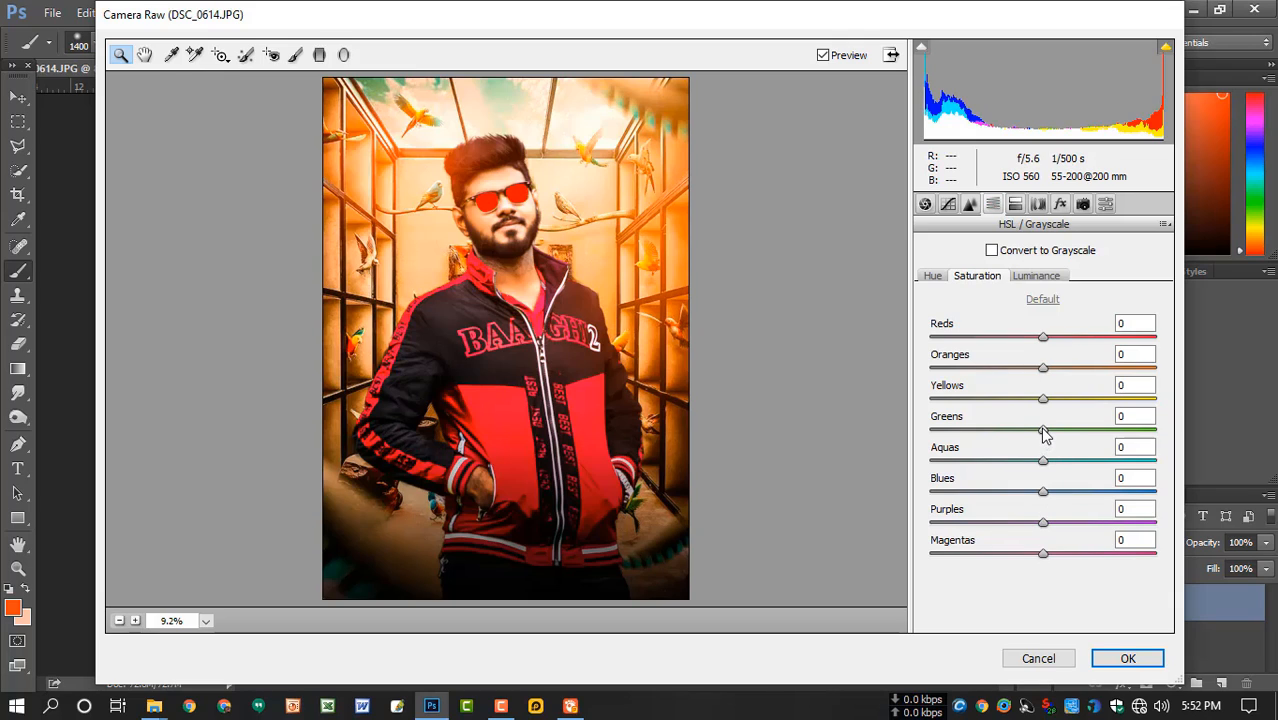
pyautogui.moveTo(1043, 491); pyautogui.dragTo(1084, 492)
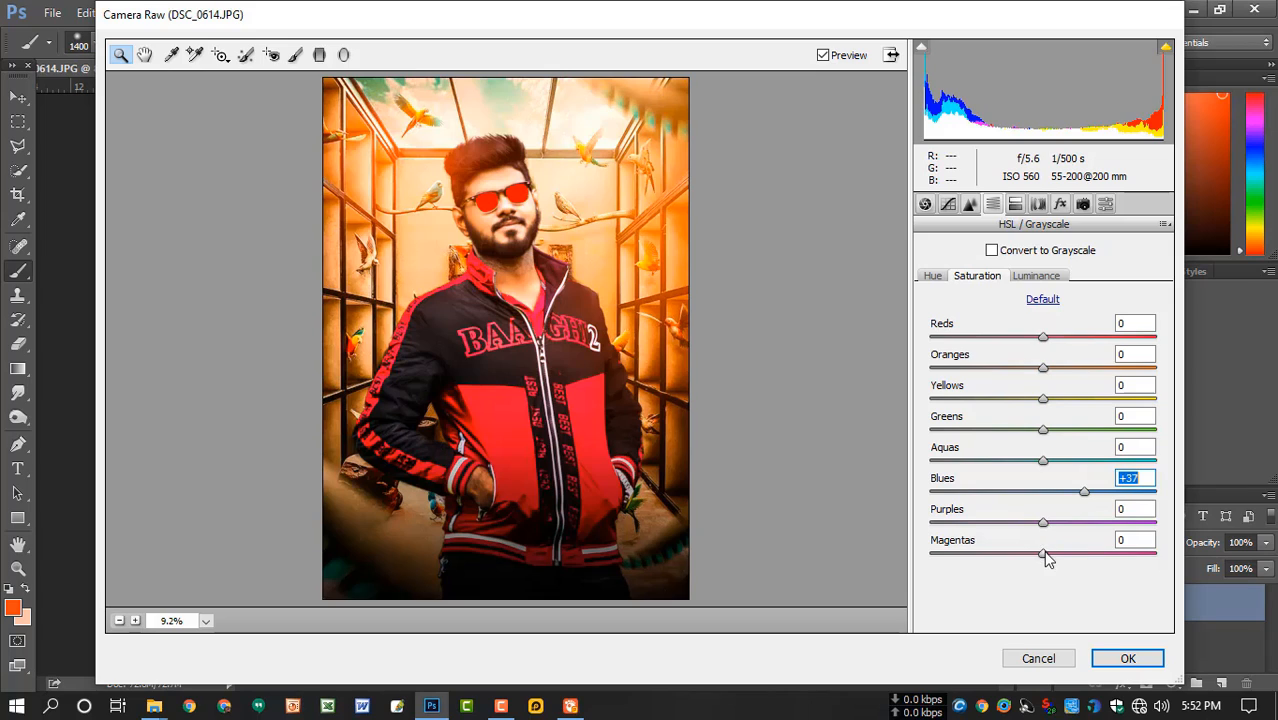
pyautogui.moveTo(1045, 558); pyautogui.dragTo(1004, 566)
pyautogui.click(1042, 279)
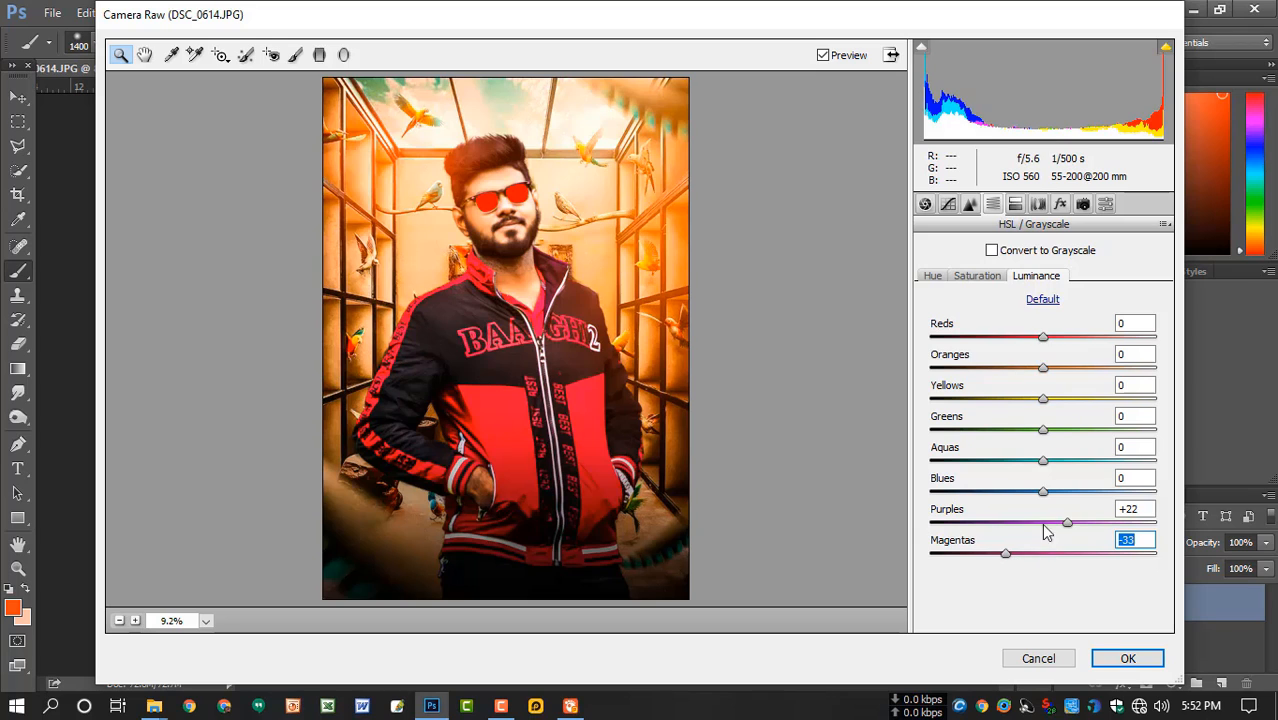
pyautogui.moveTo(1044, 338); pyautogui.dragTo(1042, 370)
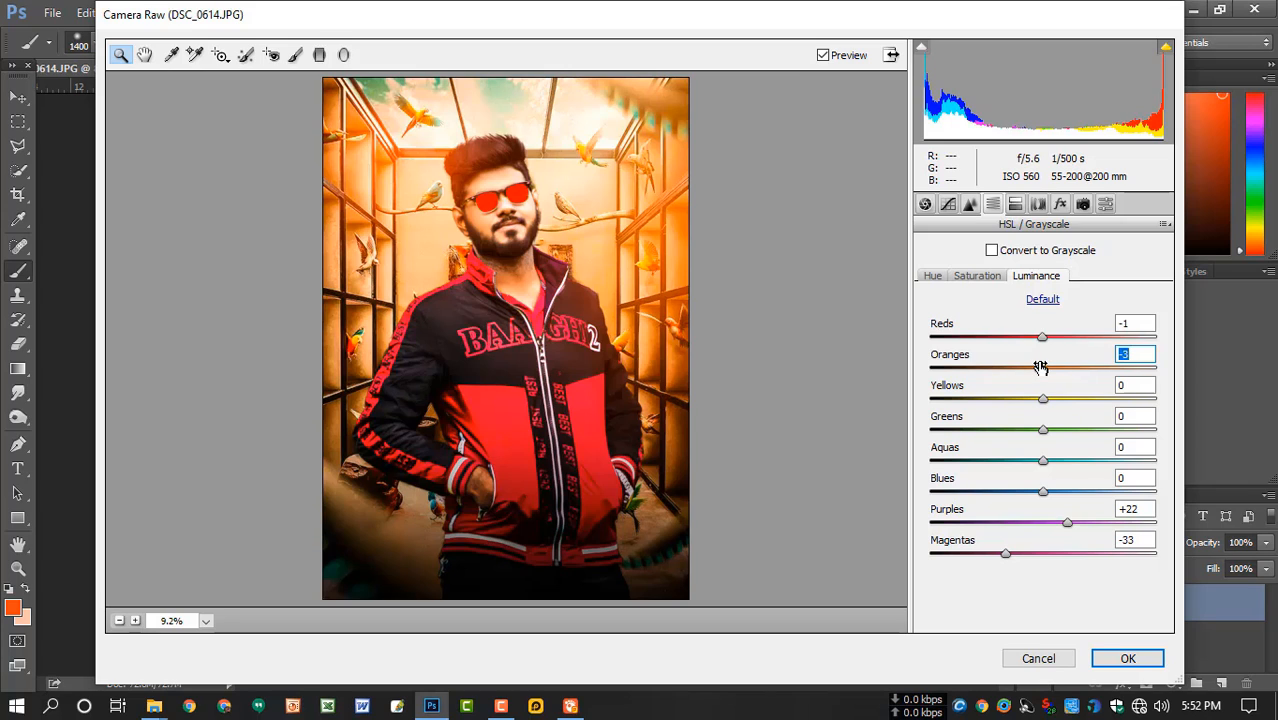
# Add a Highlight Priority post-crop vignette with an amount of -9 and apply the Camera Raw filter to the picture
pyautogui.click(1062, 206)
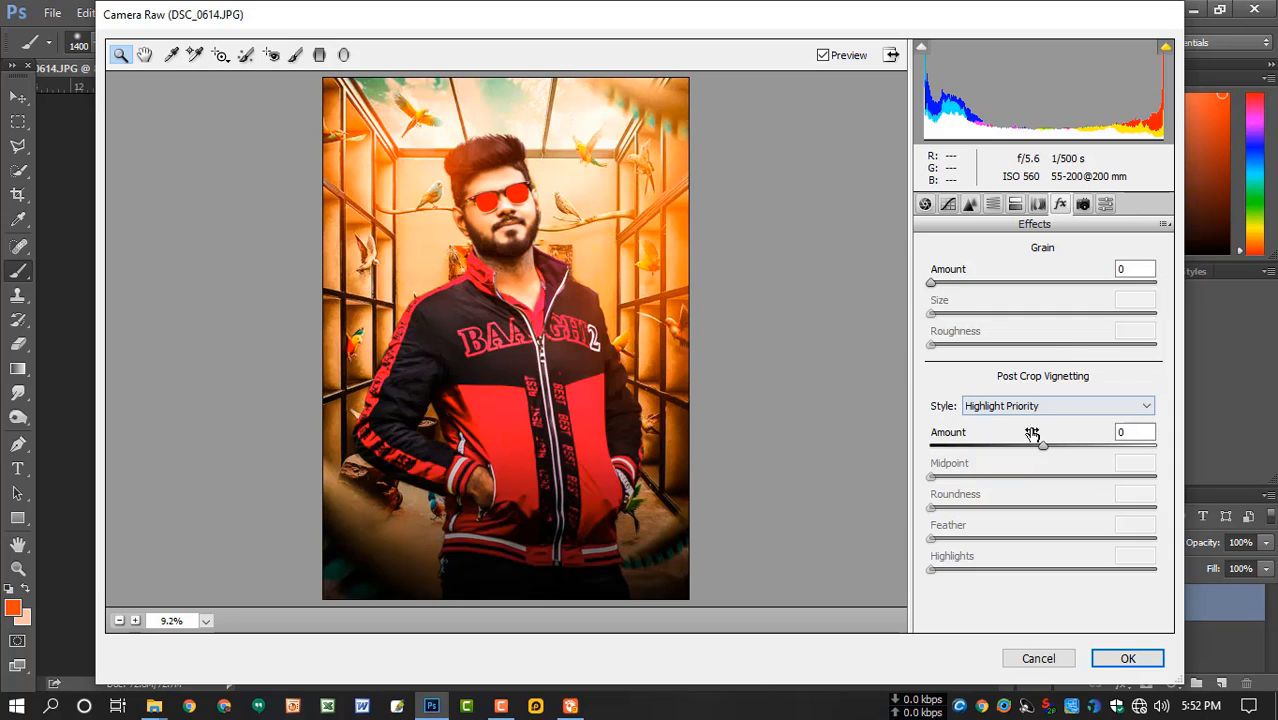
pyautogui.moveTo(1047, 451); pyautogui.dragTo(1037, 455)
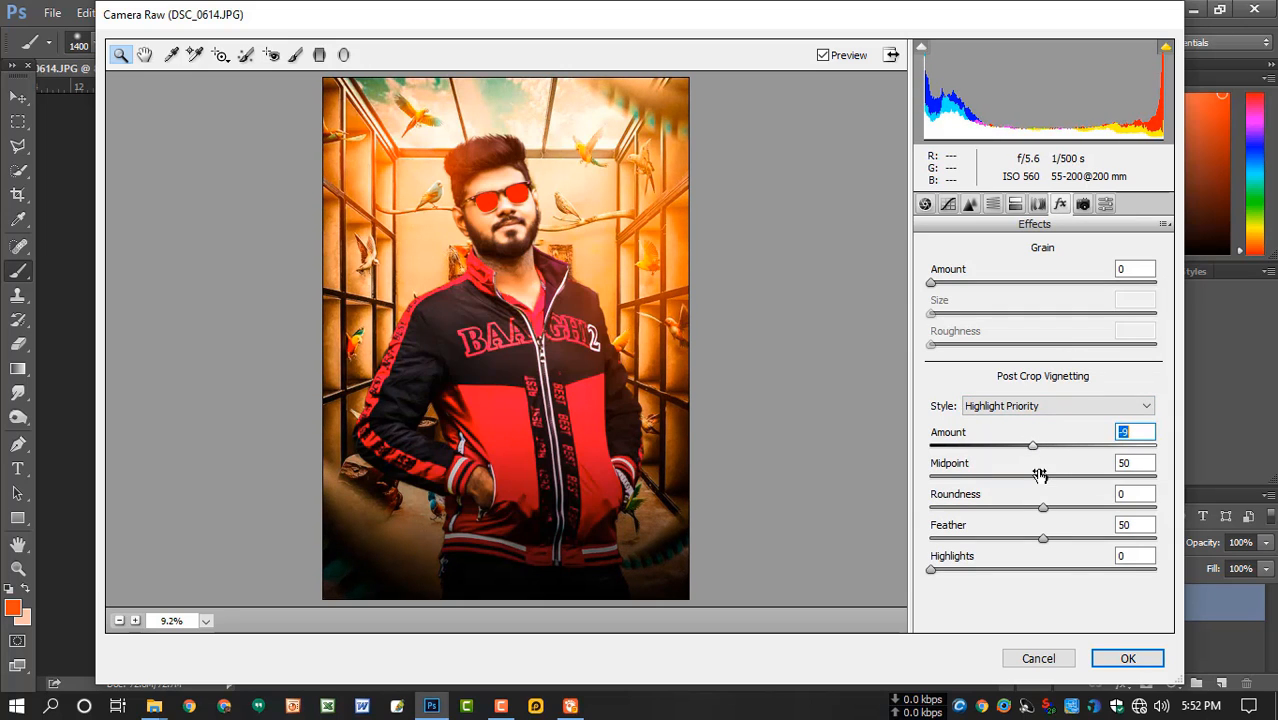
pyautogui.click(1128, 657)
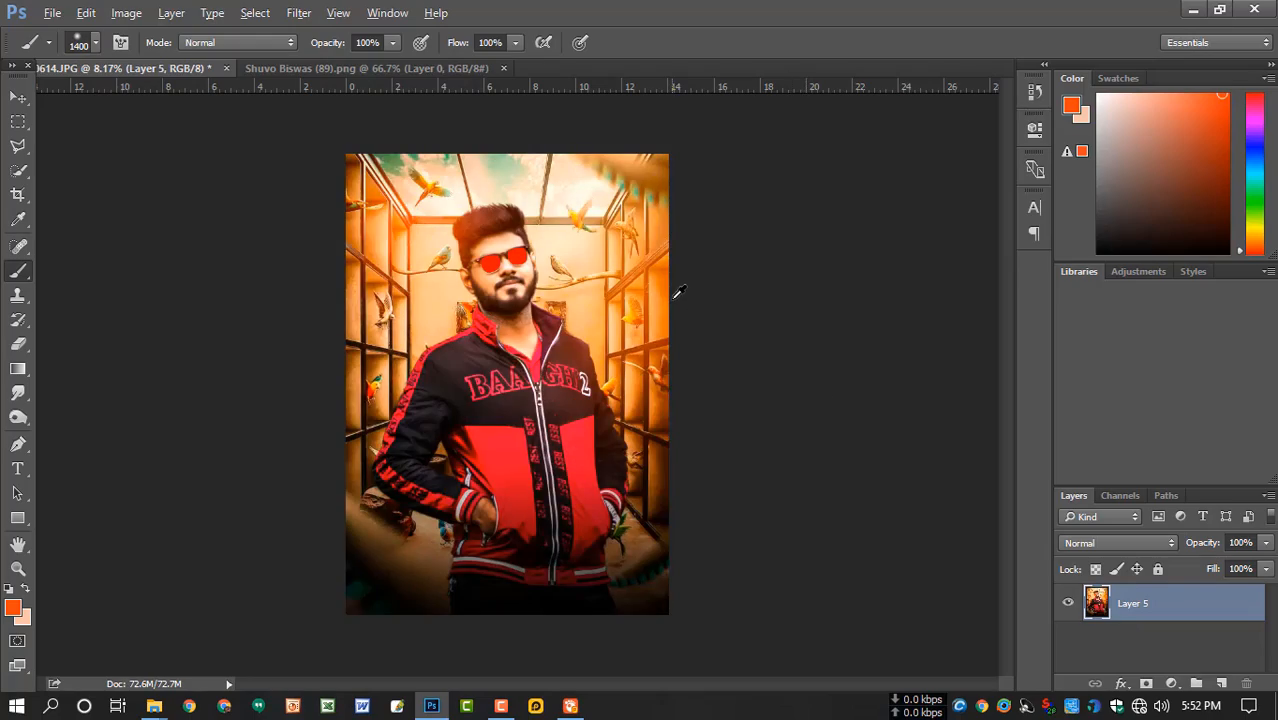
pyautogui.scroll(-3, 676, 293)
pyautogui.scroll(2, 729, 302)
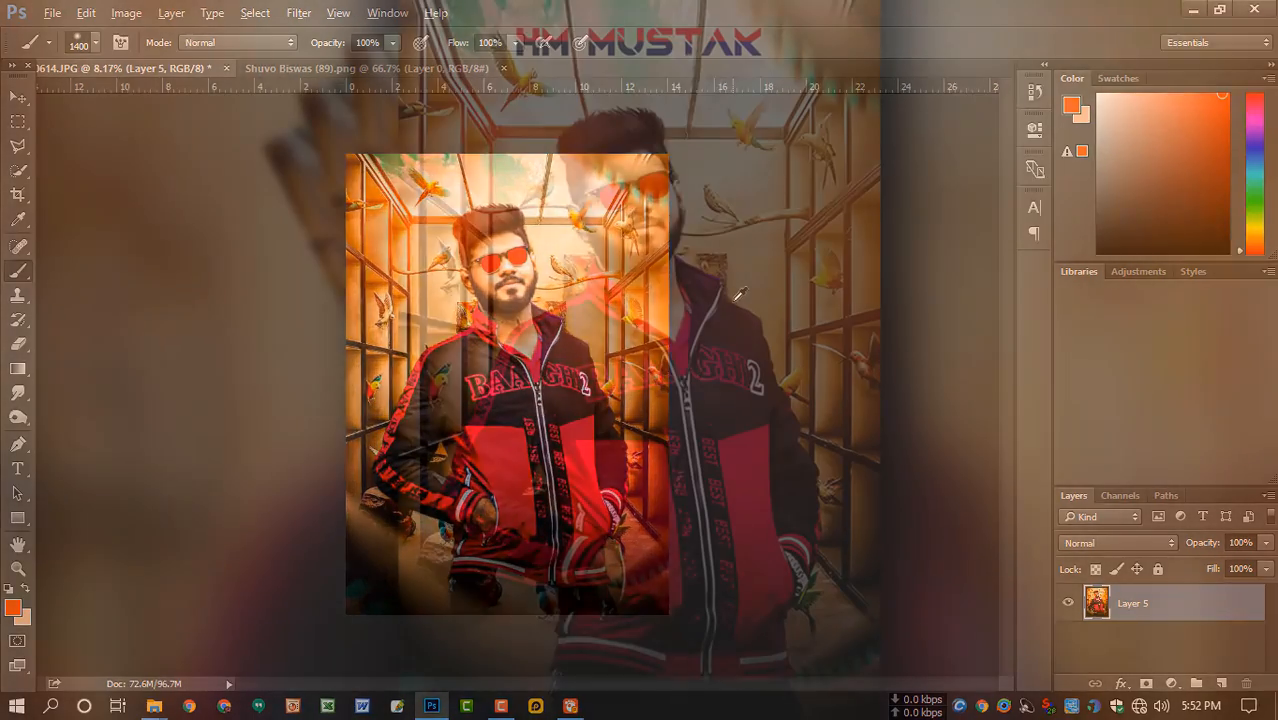